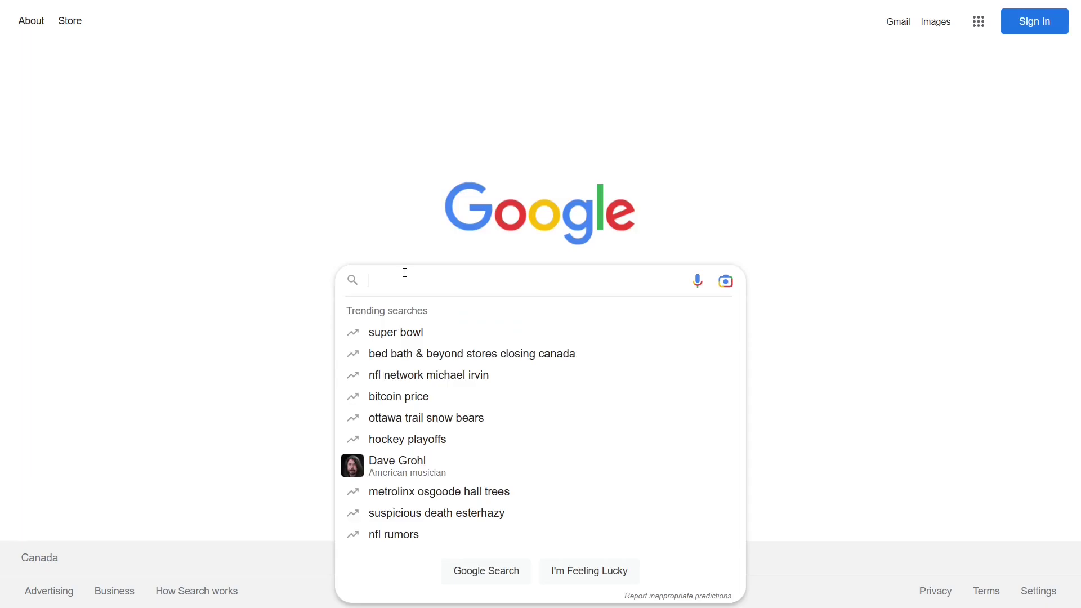
Search for canada.ca and open the Canada.ca home page.
{"action": "key", "text": "Return"}
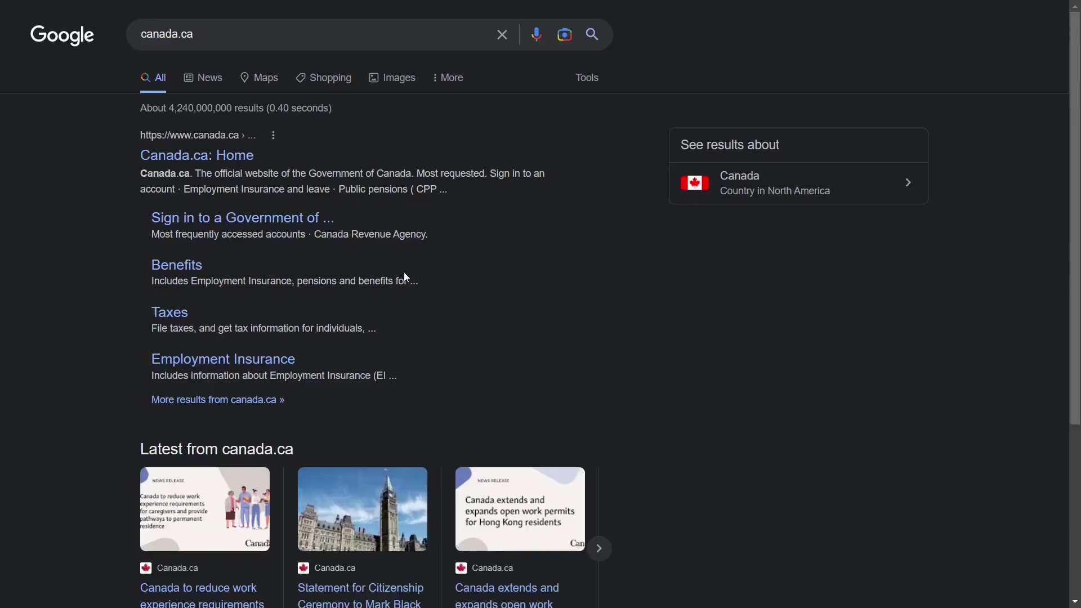
{"action": "left_click", "coordinate": [227, 158]}
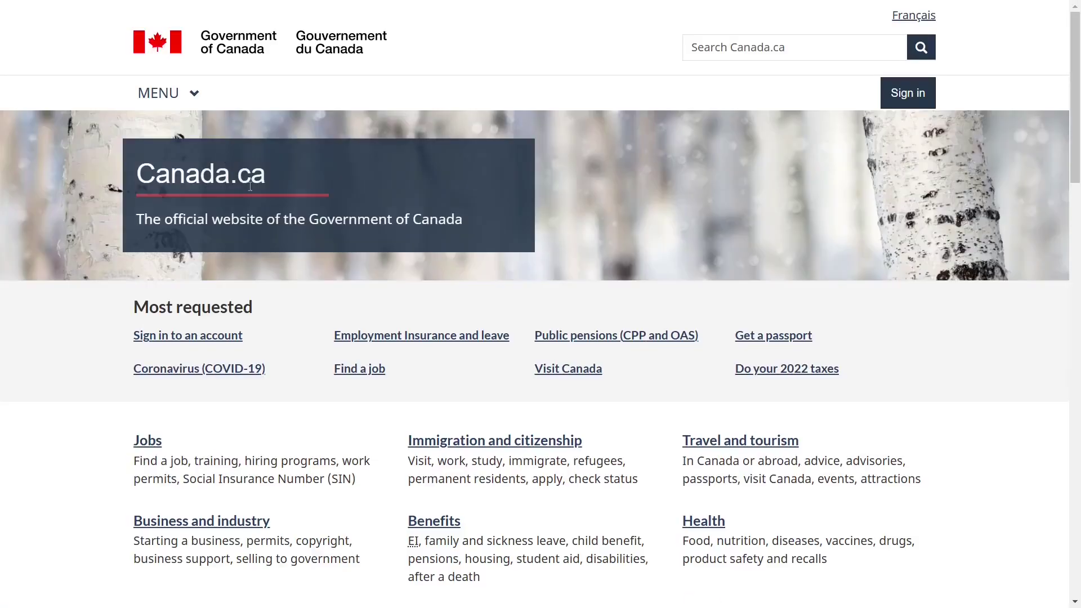
{"action": "scroll", "coordinate": [294, 262], "scroll_direction": "down", "scroll_amount": 1}
{"action": "scroll", "coordinate": [293, 262], "scroll_direction": "up", "scroll_amount": 1}
{"action": "scroll", "coordinate": [293, 262], "scroll_direction": "down", "scroll_amount": 1}
{"action": "scroll", "coordinate": [293, 262], "scroll_direction": "down", "scroll_amount": 3}
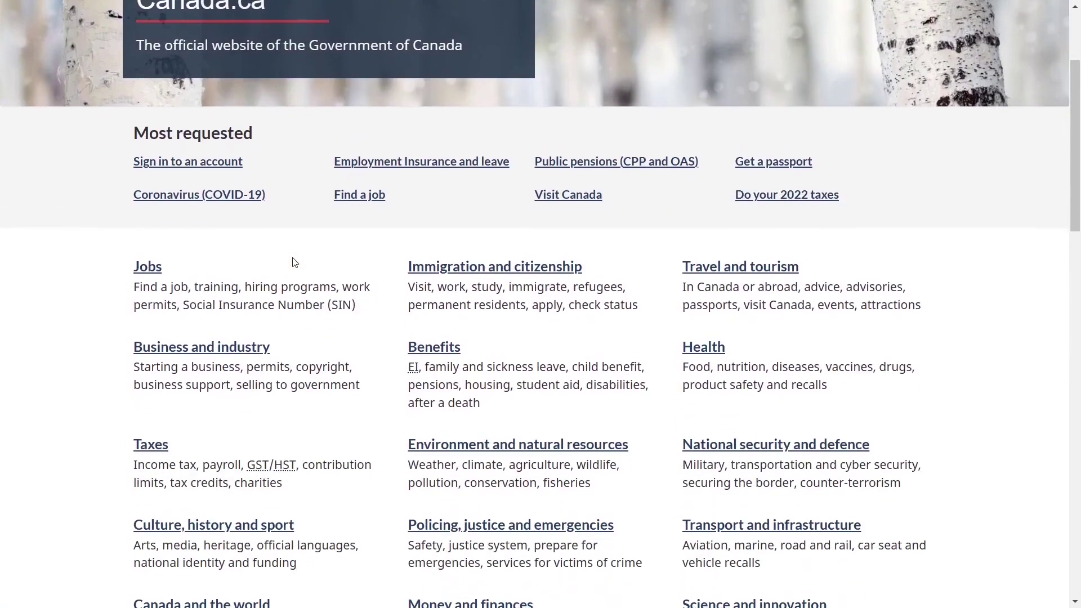
Go through Immigration and citizenship to the Visit Canada page and its visa services.
{"action": "left_click", "coordinate": [439, 276]}
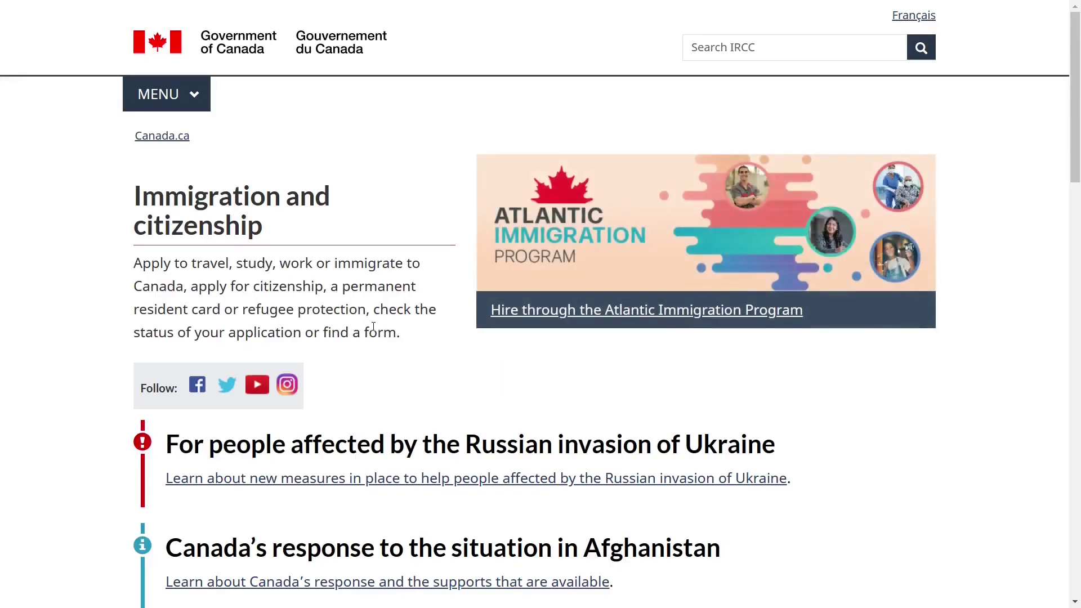
{"action": "scroll", "coordinate": [373, 326], "scroll_direction": "down", "scroll_amount": 7}
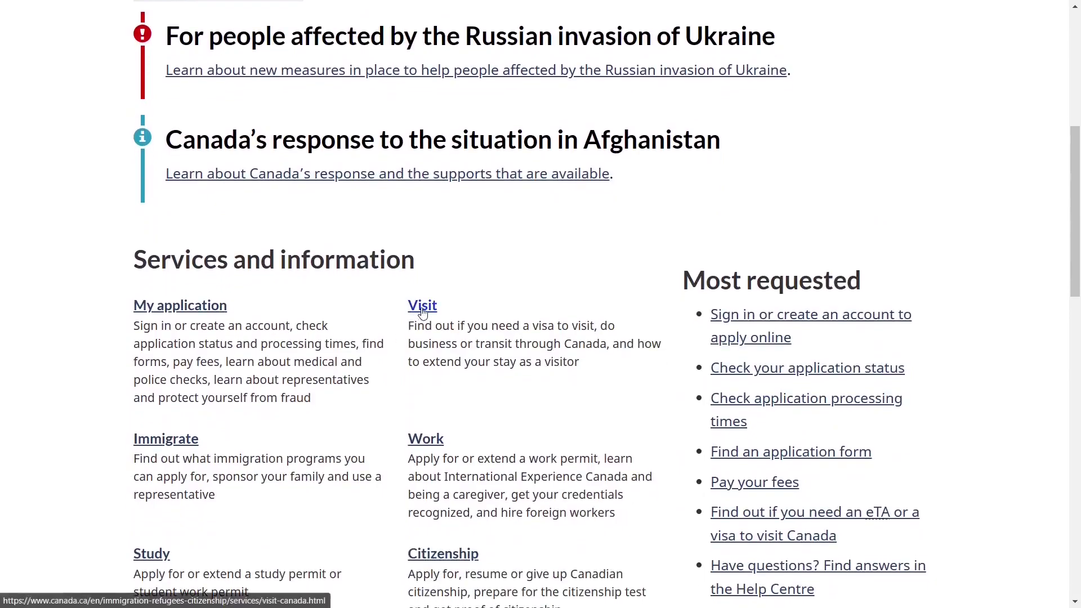
{"action": "left_click", "coordinate": [423, 307]}
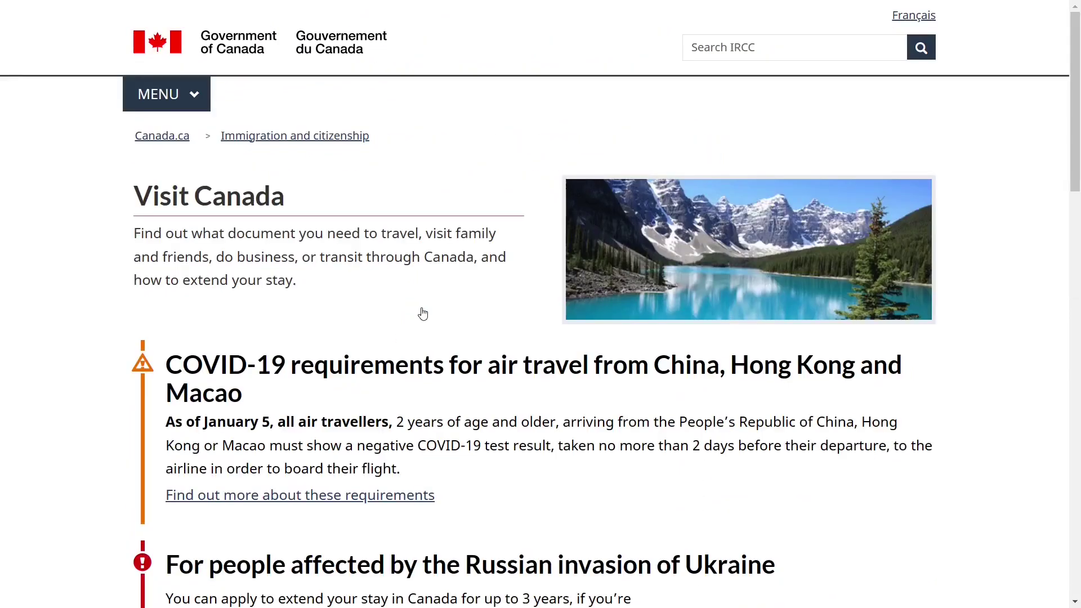
{"action": "scroll", "coordinate": [399, 363], "scroll_direction": "down", "scroll_amount": 7}
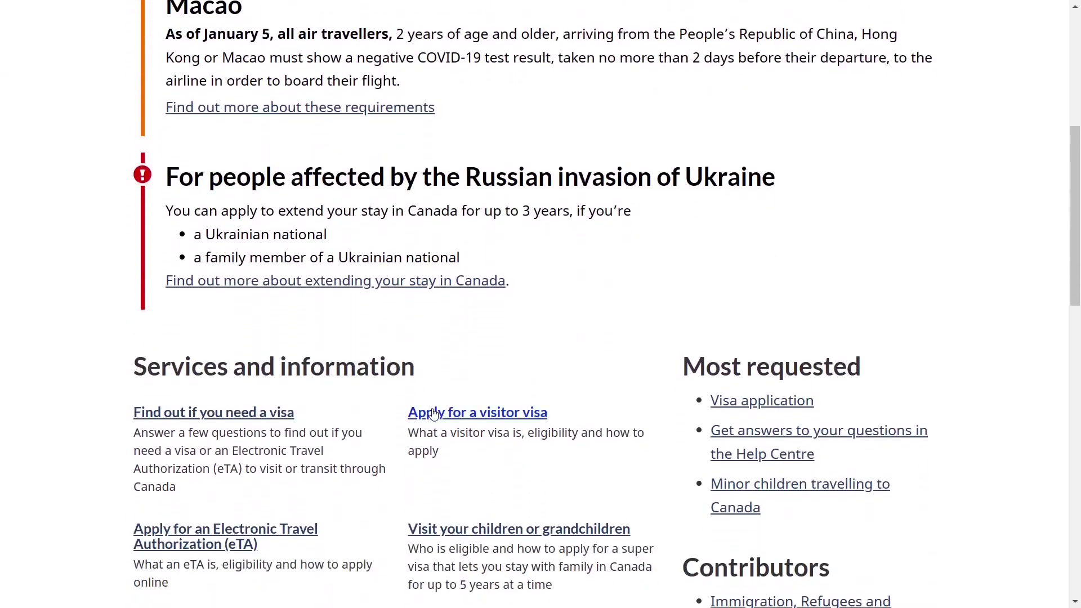
Open the visitor visa page and review its fees from $100 and country-dependent processing time.
{"action": "left_click", "coordinate": [432, 413]}
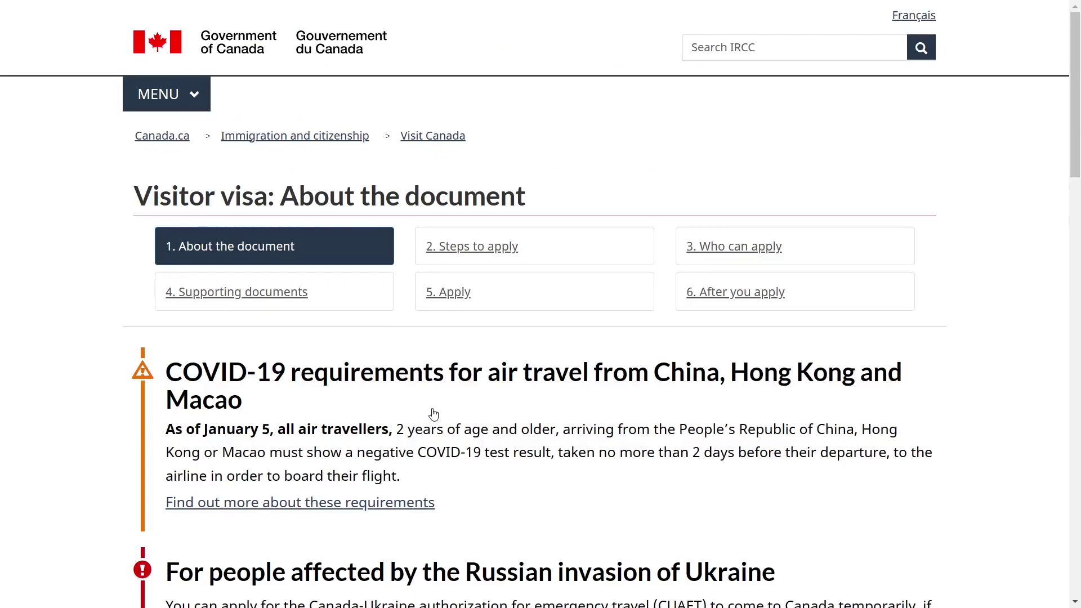
{"action": "scroll", "coordinate": [433, 415], "scroll_direction": "down", "scroll_amount": 3}
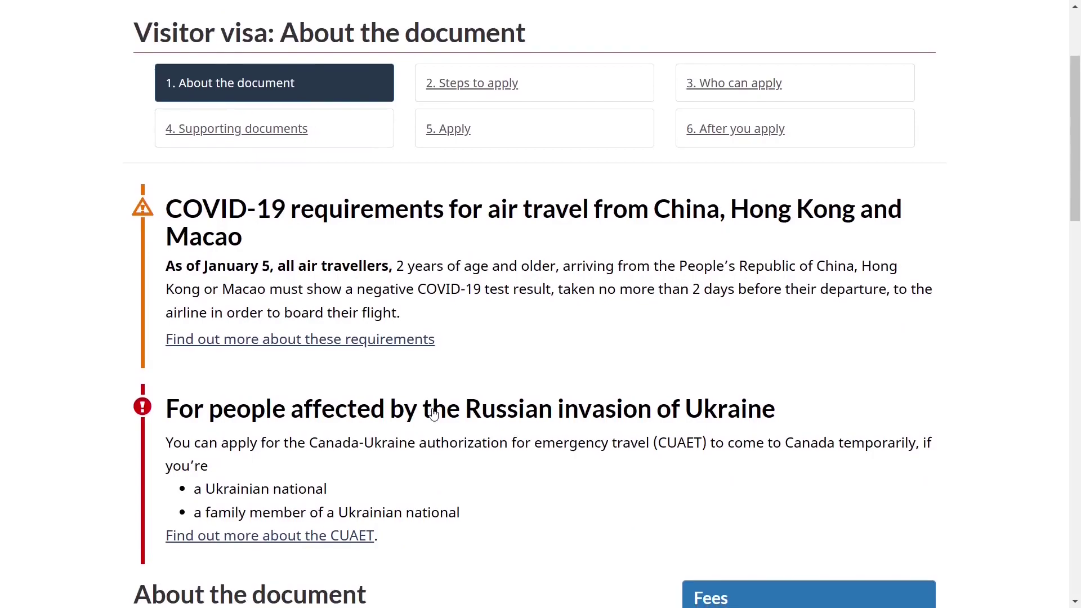
{"action": "scroll", "coordinate": [433, 415], "scroll_direction": "up", "scroll_amount": 1}
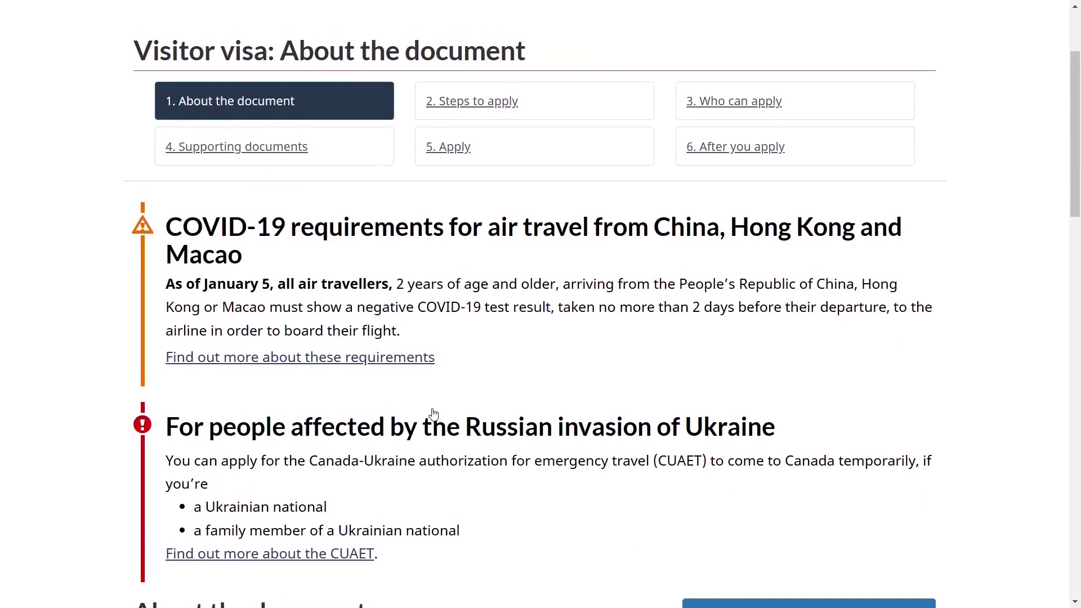
{"action": "scroll", "coordinate": [433, 414], "scroll_direction": "down", "scroll_amount": 4}
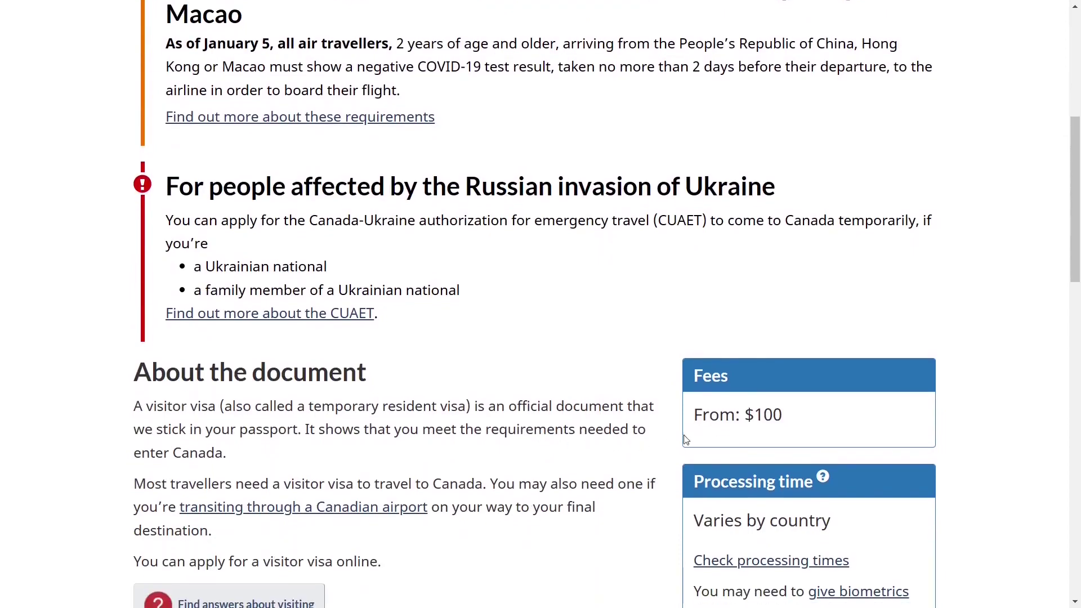
{"action": "left_click_drag", "start_coordinate": [782, 415], "coordinate": [749, 415]}
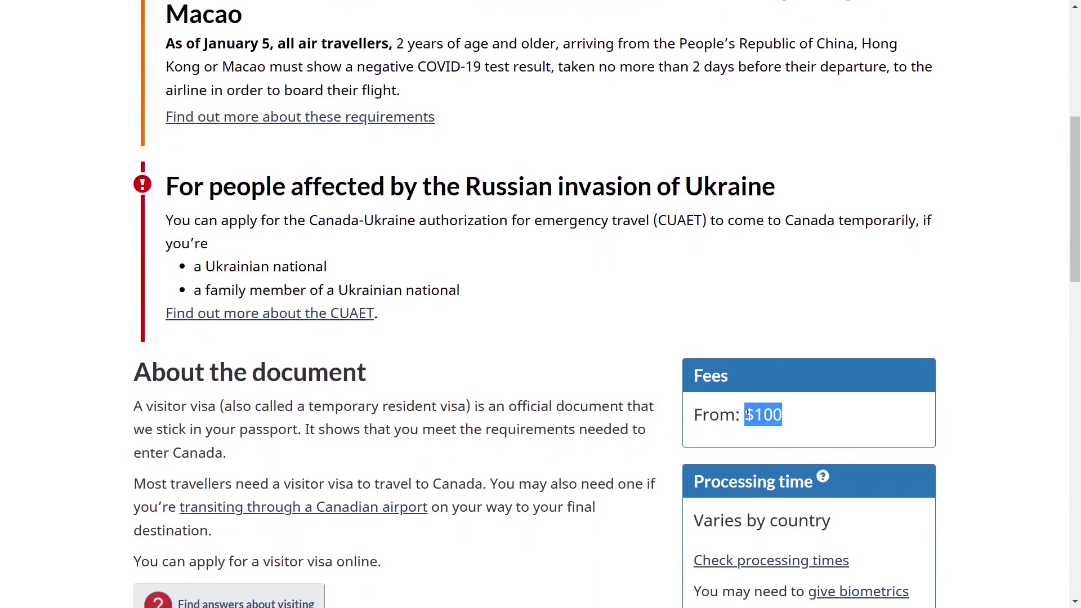
{"action": "left_click", "coordinate": [719, 421]}
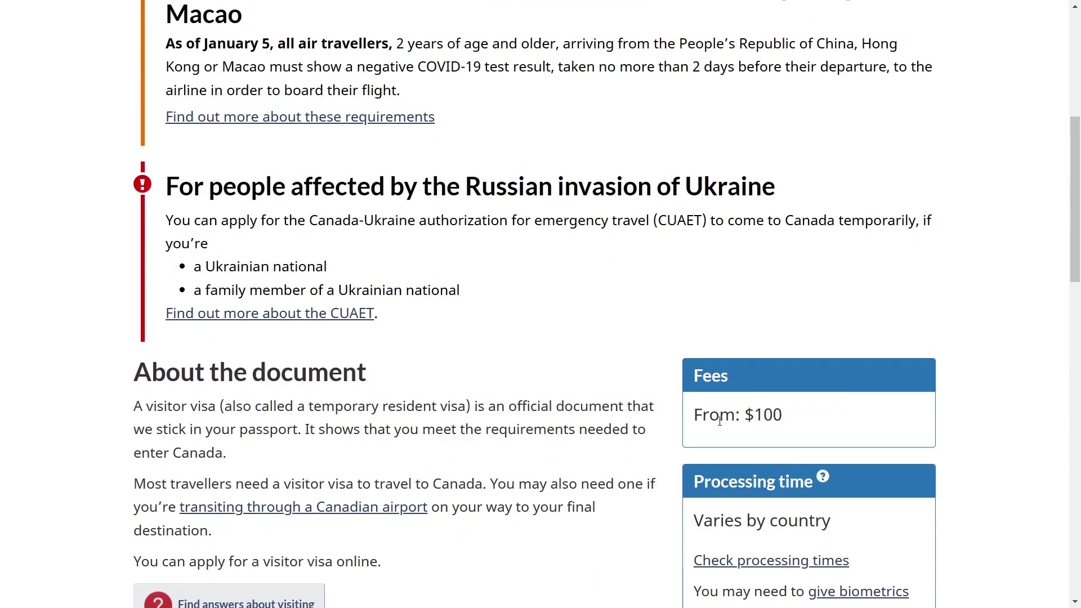
{"action": "scroll", "coordinate": [719, 420], "scroll_direction": "down", "scroll_amount": 1}
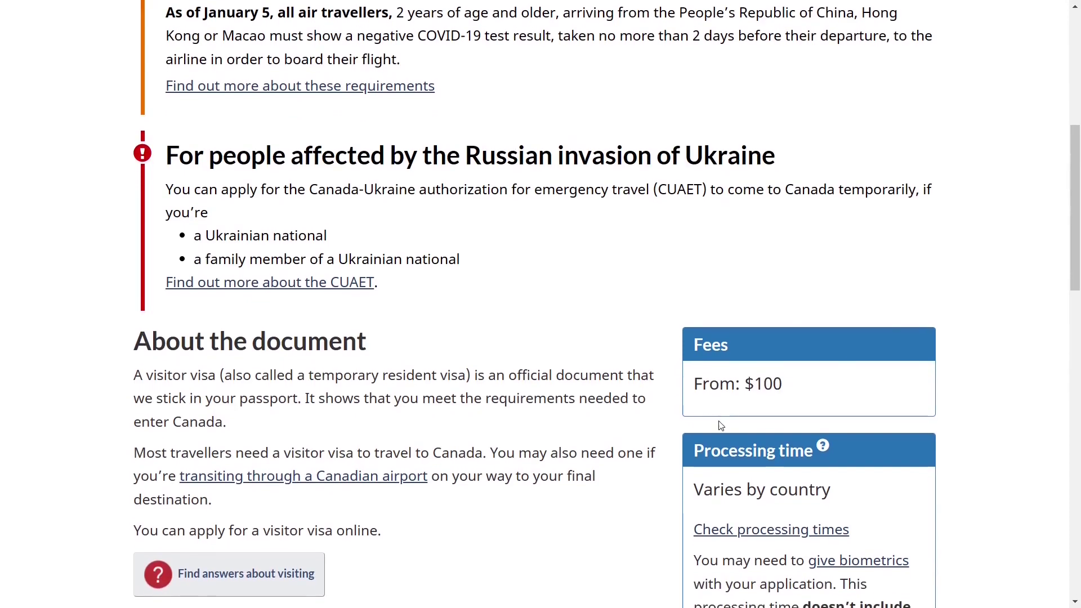
{"action": "scroll", "coordinate": [720, 426], "scroll_direction": "down", "scroll_amount": 2}
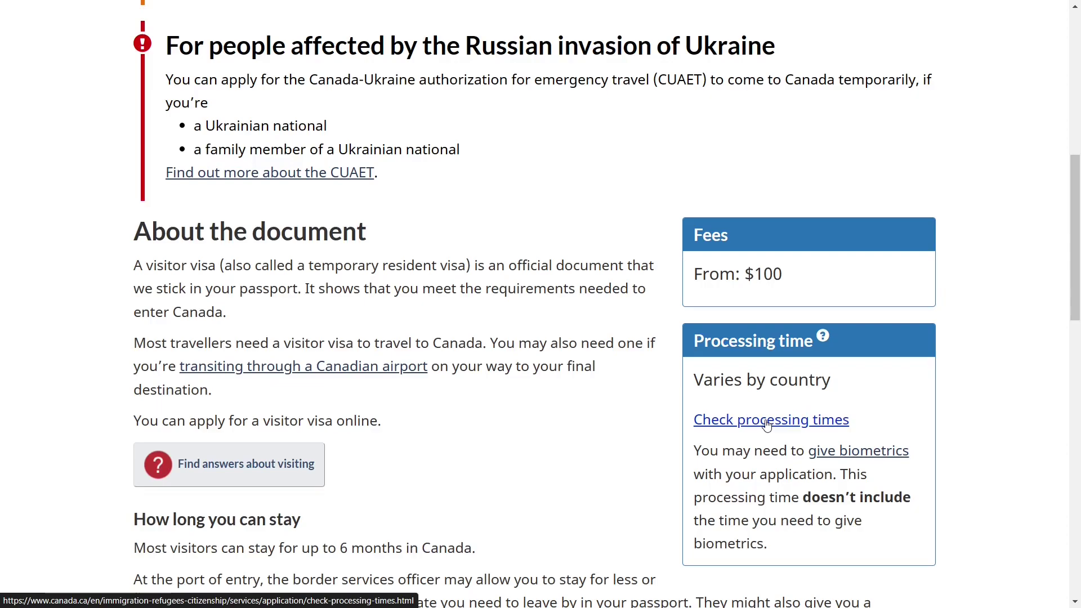
{"action": "scroll", "coordinate": [766, 425], "scroll_direction": "up", "scroll_amount": 8}
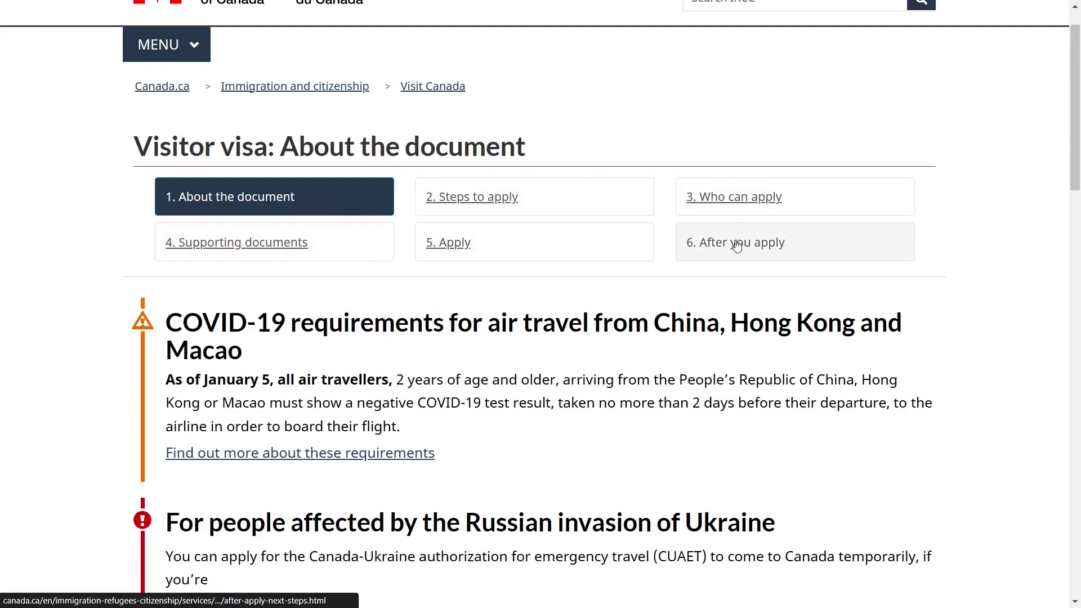
Open the '4. Supporting documents' step of the visitor visa guide.
{"action": "left_click", "coordinate": [269, 260]}
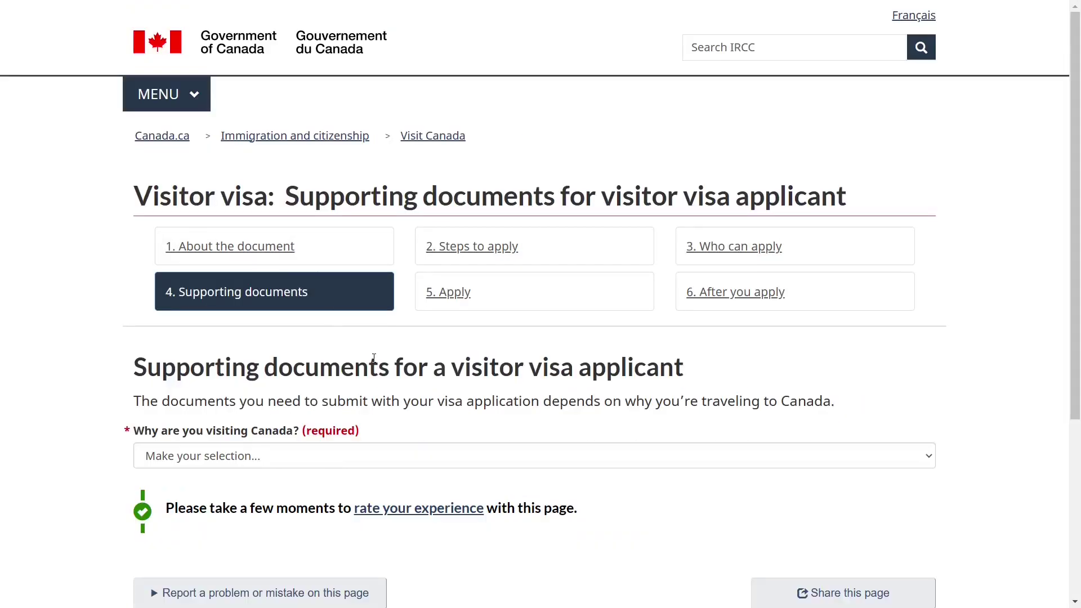
{"action": "scroll", "coordinate": [374, 358], "scroll_direction": "down", "scroll_amount": 2}
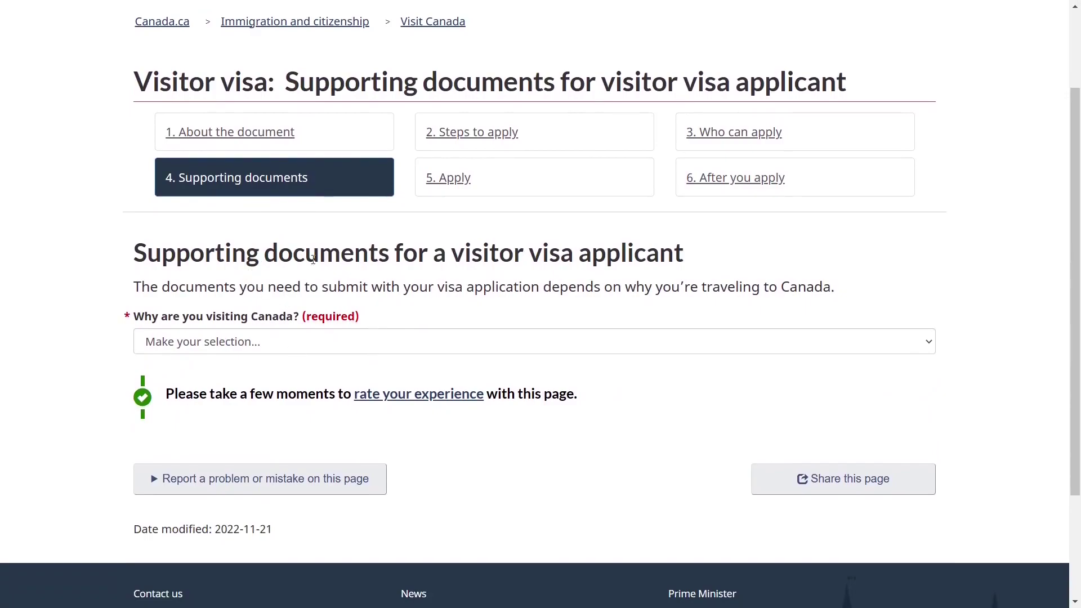
{"action": "left_click_drag", "start_coordinate": [481, 258], "coordinate": [554, 258]}
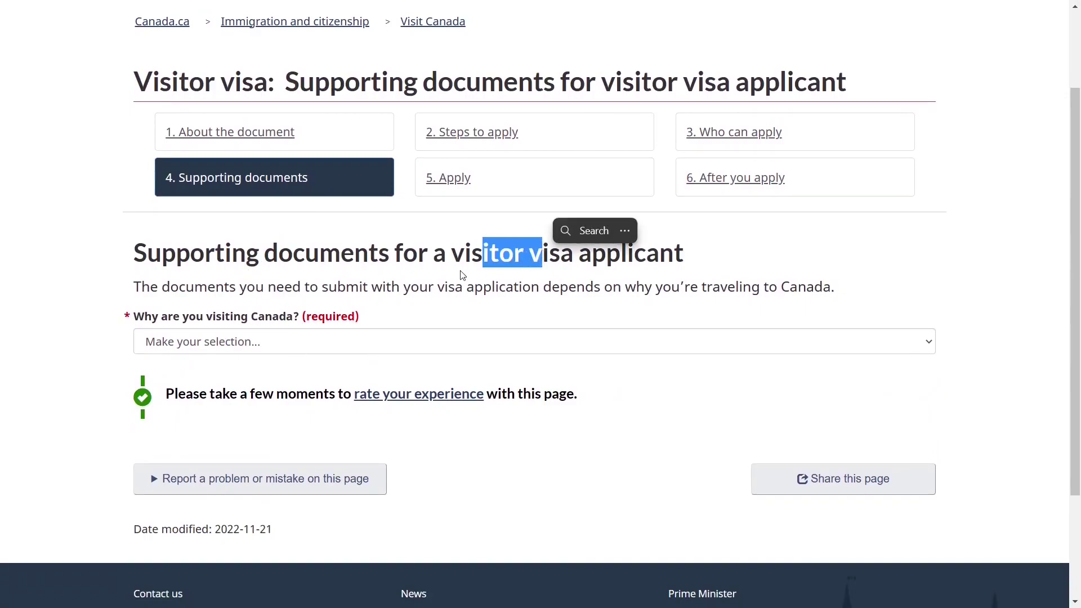
{"action": "left_click_drag", "start_coordinate": [464, 286], "coordinate": [454, 287]}
{"action": "left_click", "coordinate": [269, 305]}
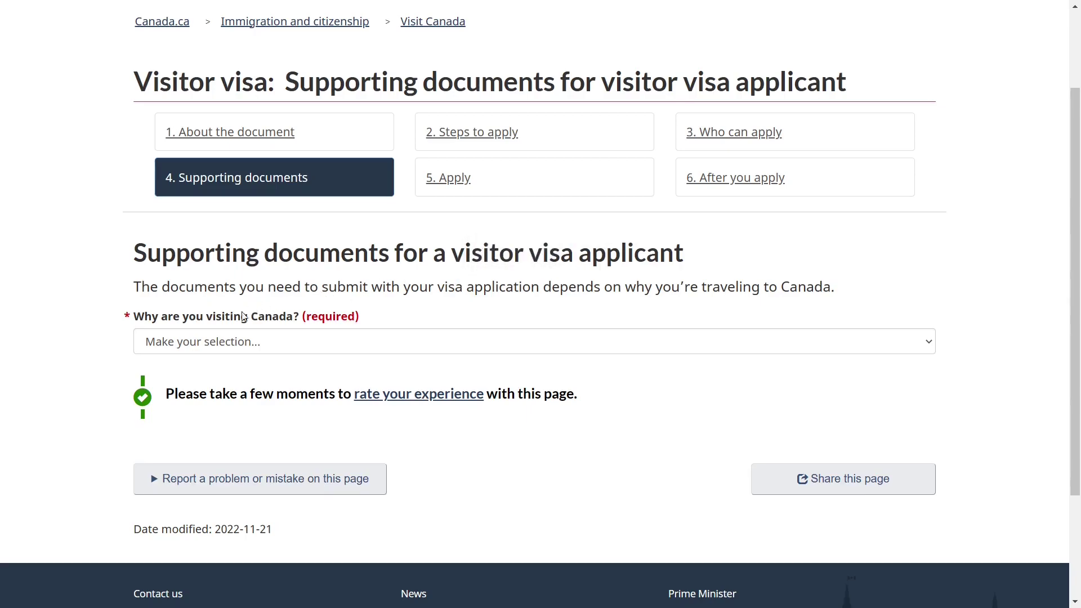
Answer For a family visit, Canadian permanent resident, and No to staying over 6 months.
{"action": "left_click", "coordinate": [216, 344]}
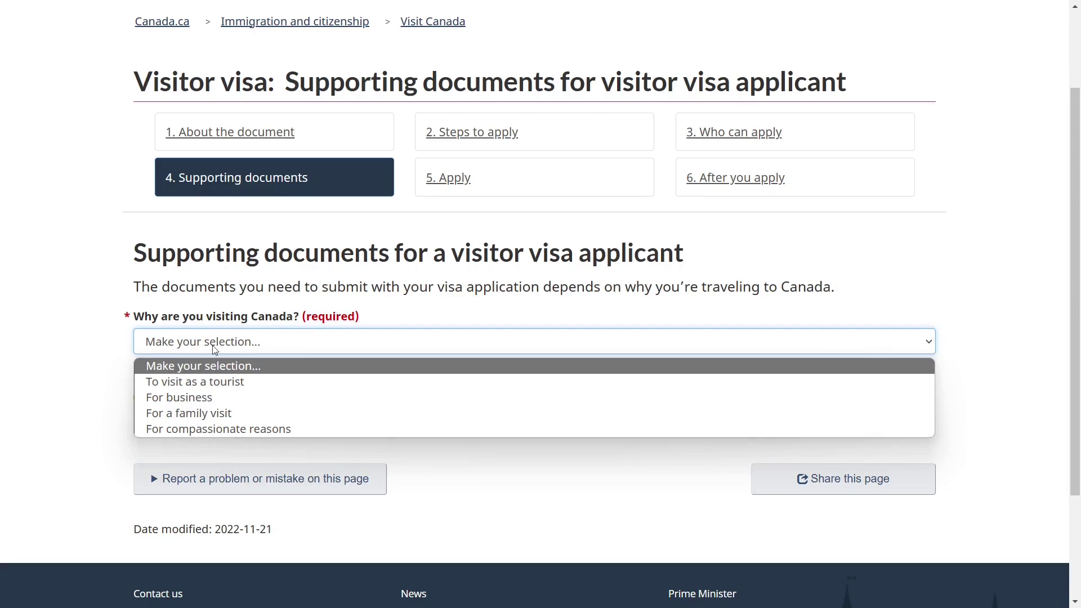
{"action": "left_click", "coordinate": [209, 411]}
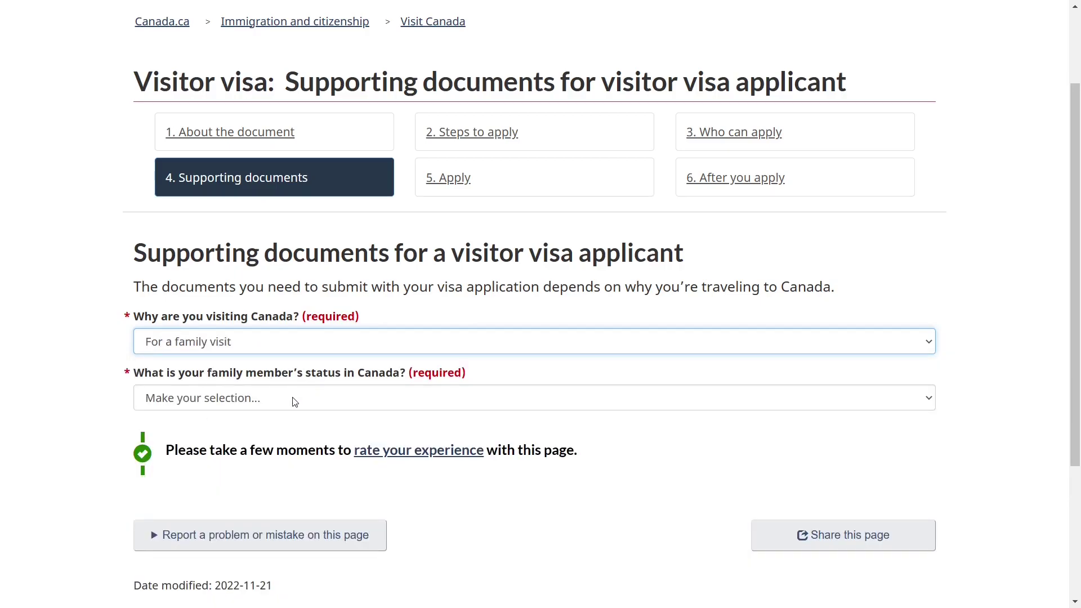
{"action": "left_click", "coordinate": [257, 402]}
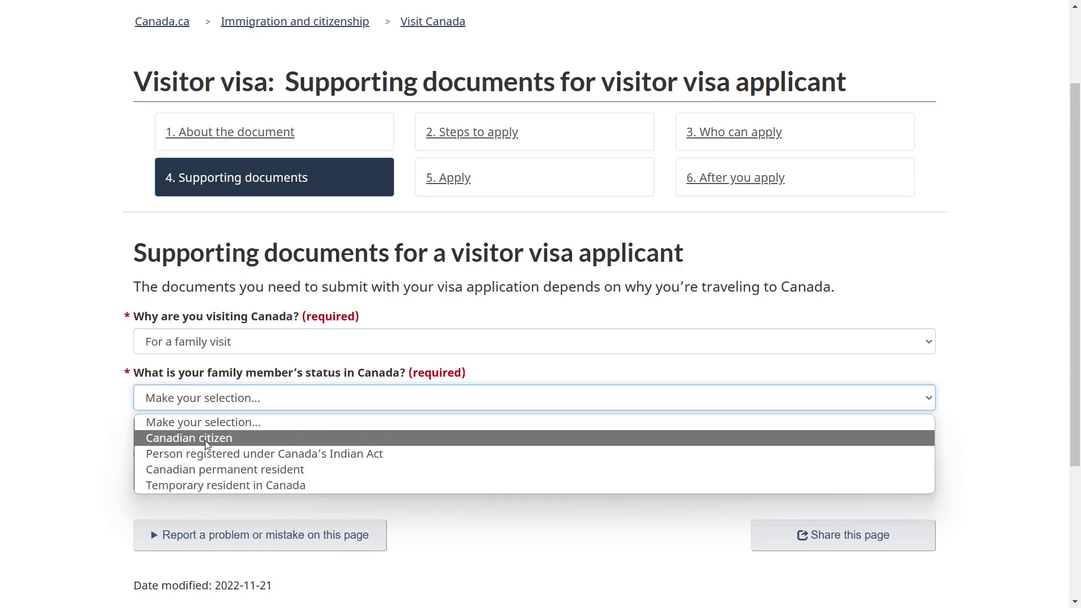
{"action": "left_click", "coordinate": [208, 468]}
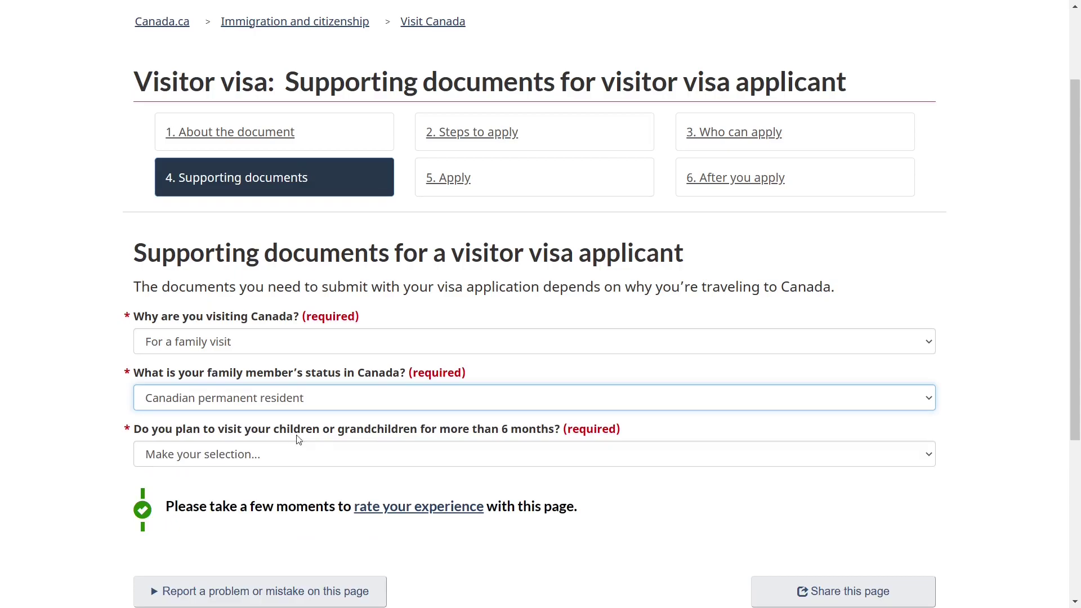
{"action": "left_click", "coordinate": [302, 461]}
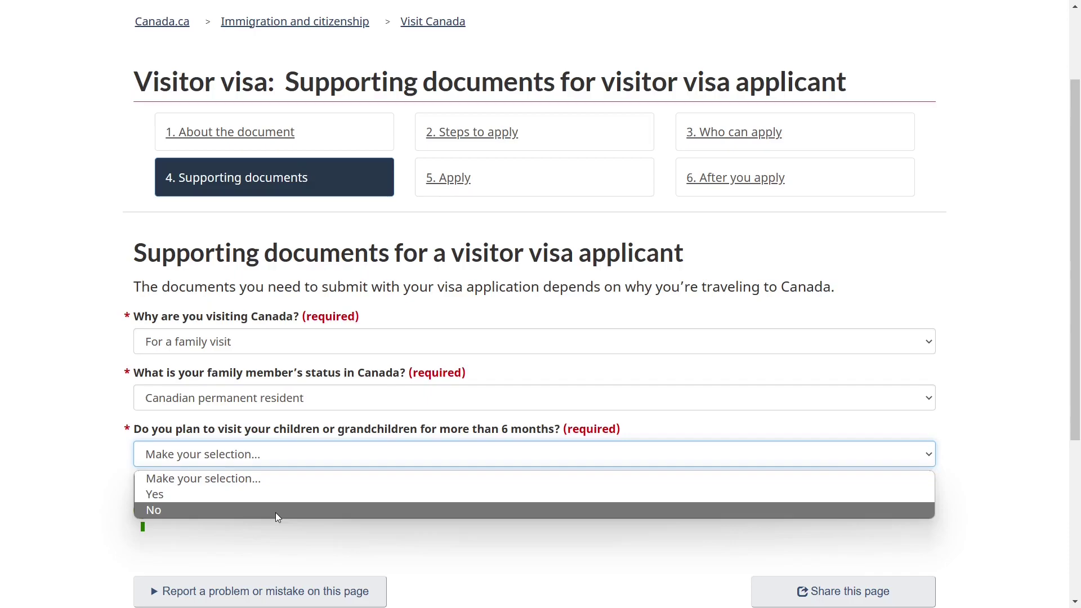
{"action": "left_click", "coordinate": [275, 512]}
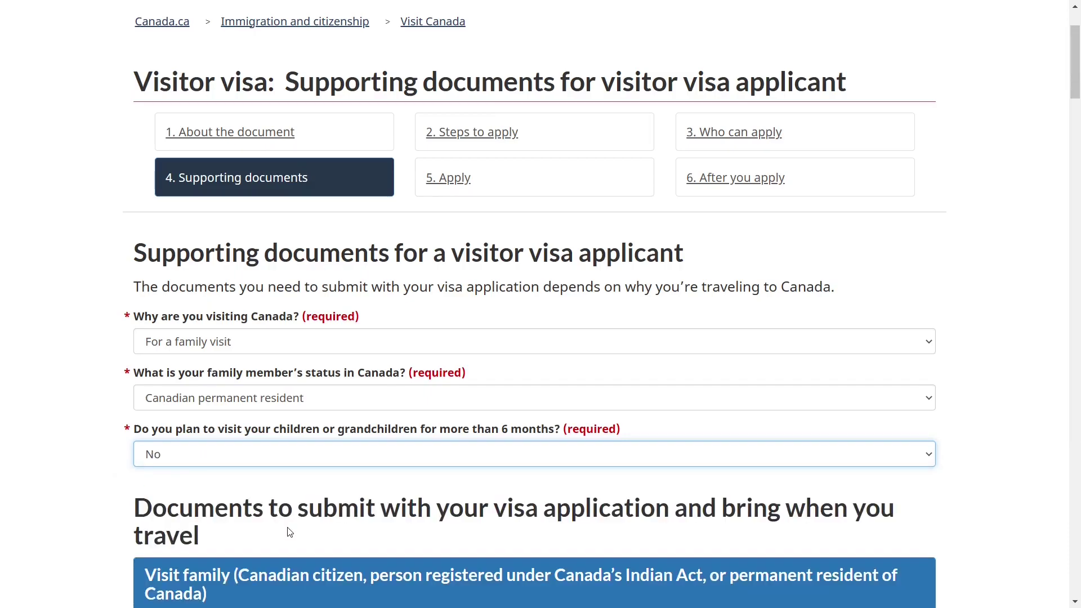
Read through the required documents list, then go to the '5. Apply' step.
{"action": "scroll", "coordinate": [285, 529], "scroll_direction": "down", "scroll_amount": 3}
{"action": "scroll", "coordinate": [287, 527], "scroll_direction": "down", "scroll_amount": 2}
{"action": "scroll", "coordinate": [288, 527], "scroll_direction": "down", "scroll_amount": 2}
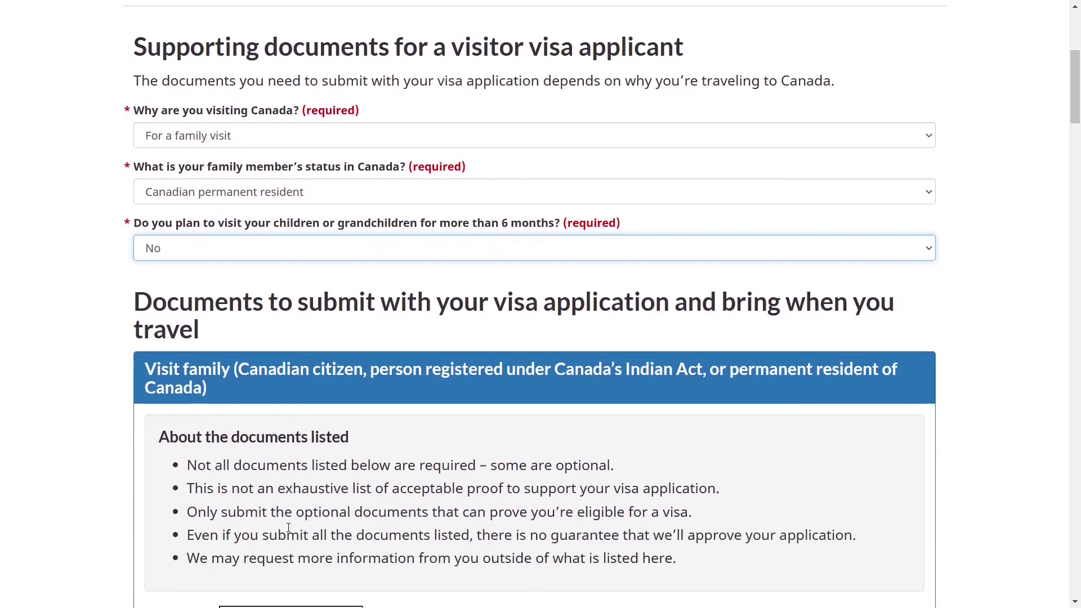
{"action": "scroll", "coordinate": [288, 527], "scroll_direction": "down", "scroll_amount": 15}
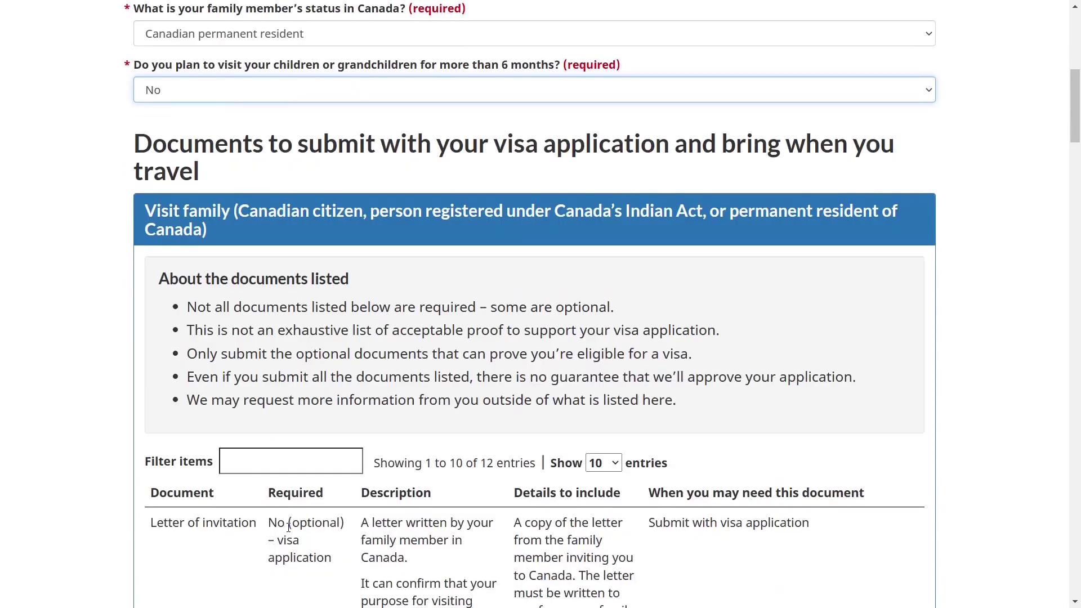
{"action": "scroll", "coordinate": [288, 527], "scroll_direction": "down", "scroll_amount": 16}
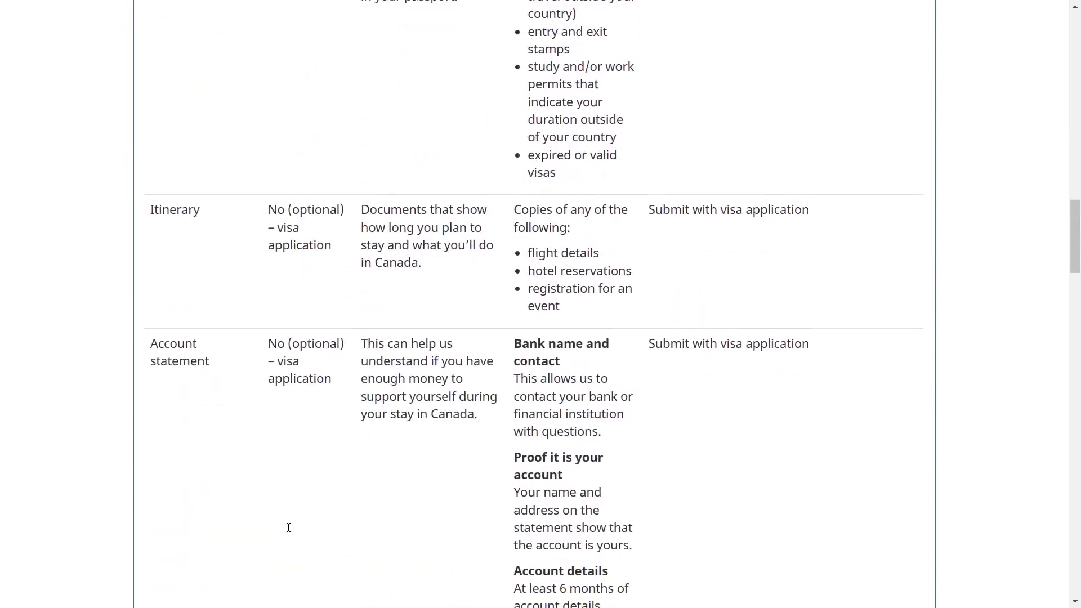
{"action": "scroll", "coordinate": [289, 532], "scroll_direction": "down", "scroll_amount": 19}
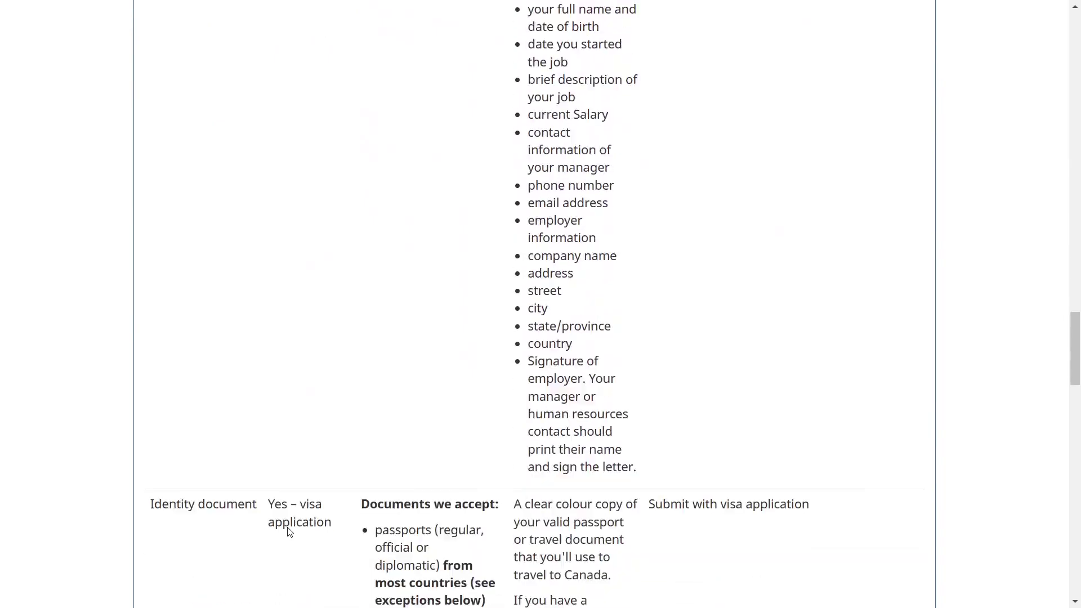
{"action": "scroll", "coordinate": [289, 532], "scroll_direction": "down", "scroll_amount": 9}
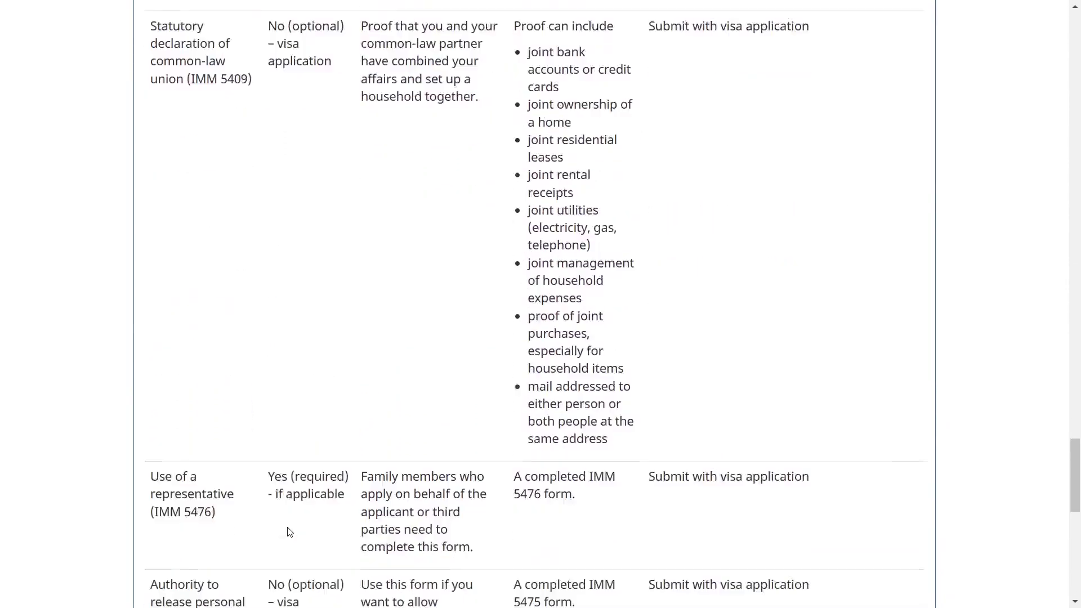
{"action": "scroll", "coordinate": [289, 526], "scroll_direction": "up", "scroll_amount": 20}
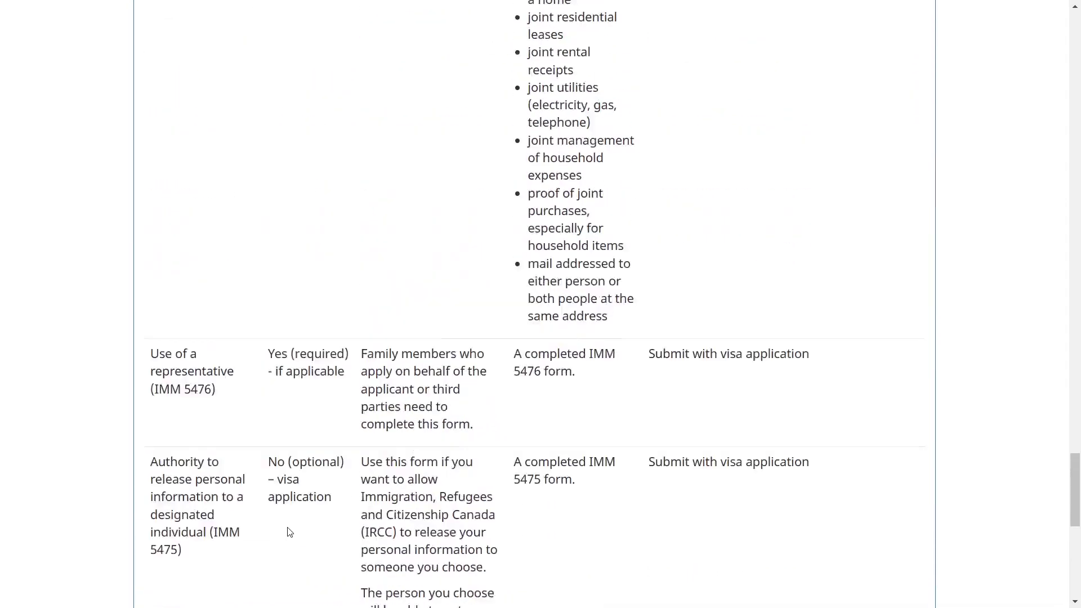
{"action": "scroll", "coordinate": [290, 532], "scroll_direction": "up", "scroll_amount": 9}
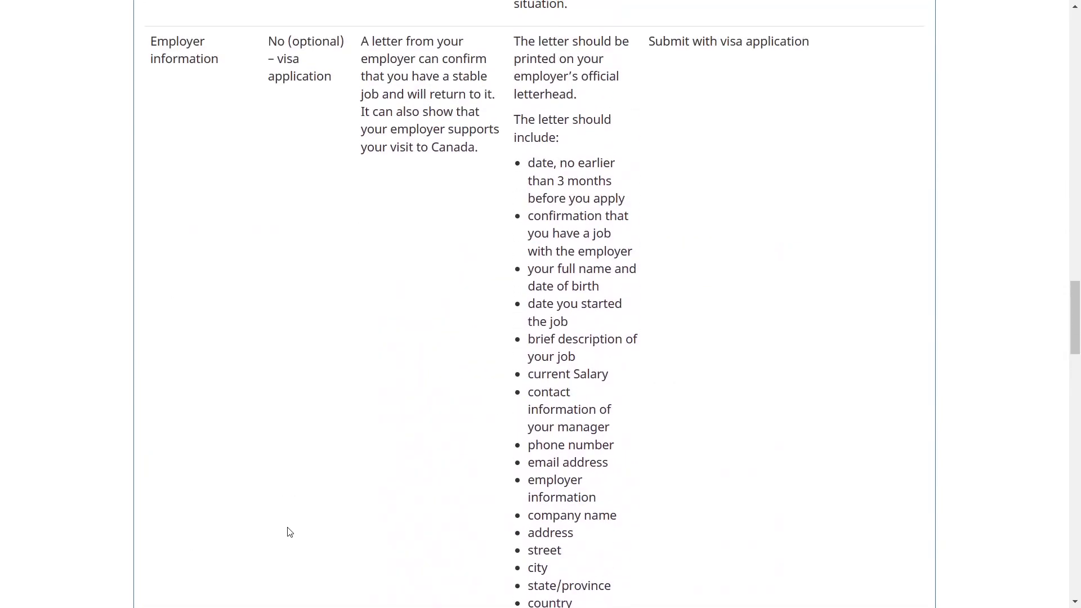
{"action": "scroll", "coordinate": [289, 531], "scroll_direction": "up", "scroll_amount": 7}
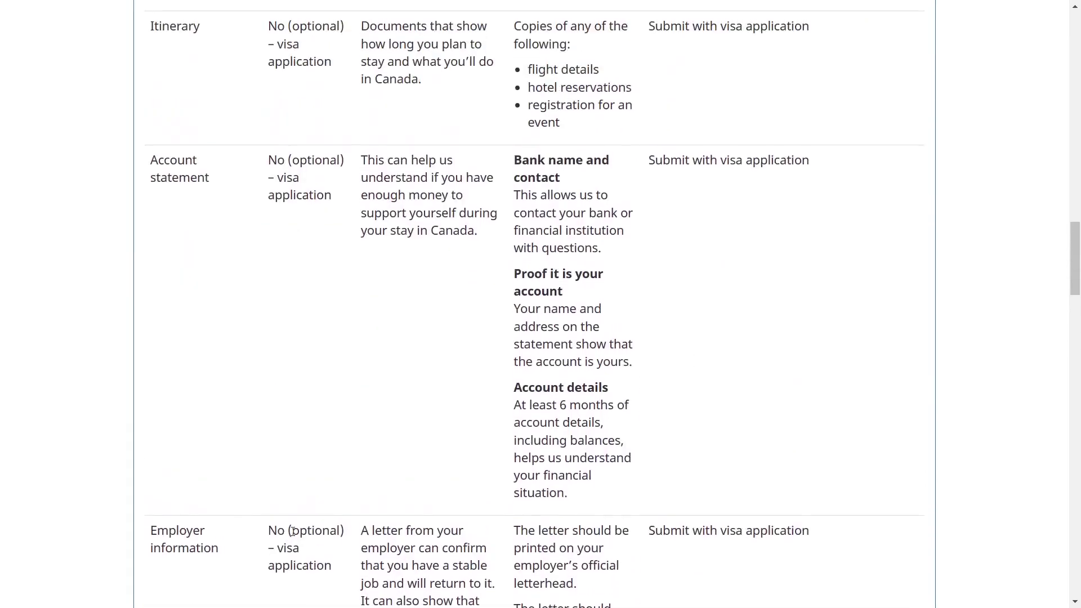
{"action": "scroll", "coordinate": [290, 532], "scroll_direction": "up", "scroll_amount": 5}
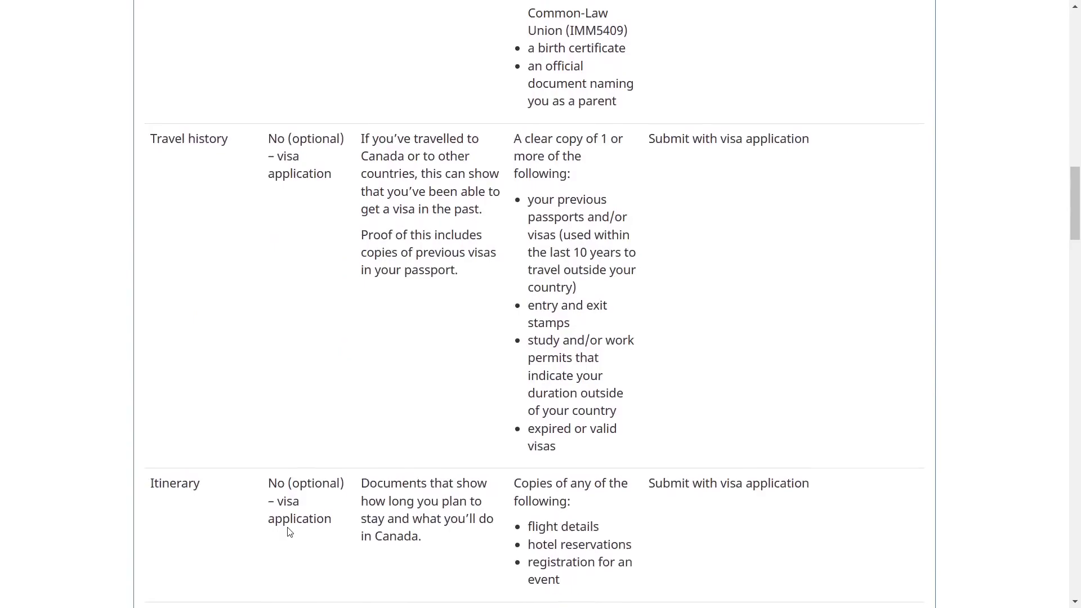
{"action": "scroll", "coordinate": [289, 532], "scroll_direction": "up", "scroll_amount": 6}
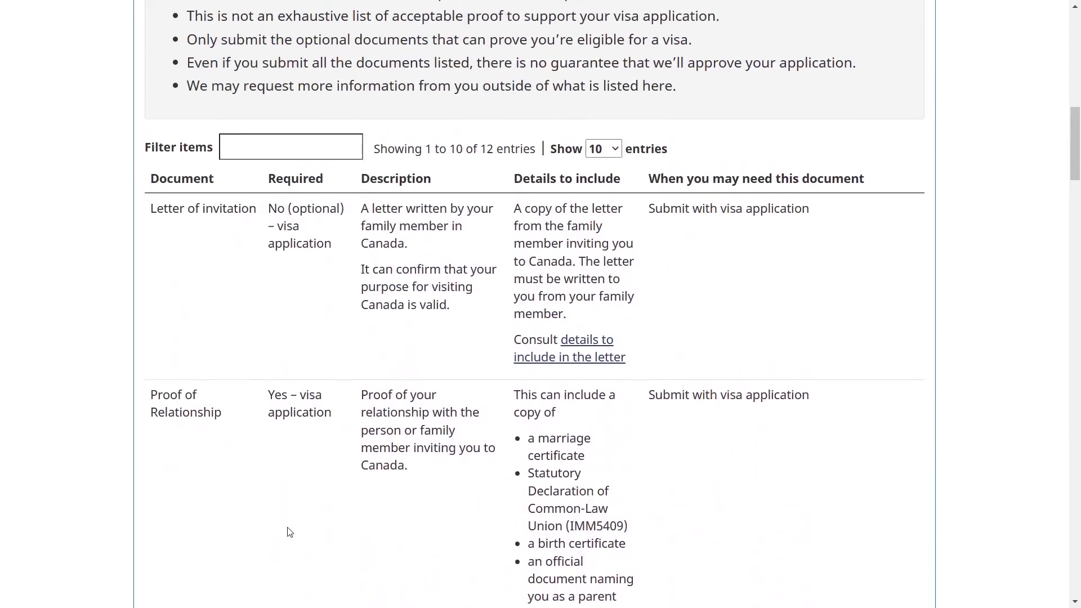
{"action": "scroll", "coordinate": [289, 532], "scroll_direction": "up", "scroll_amount": 13}
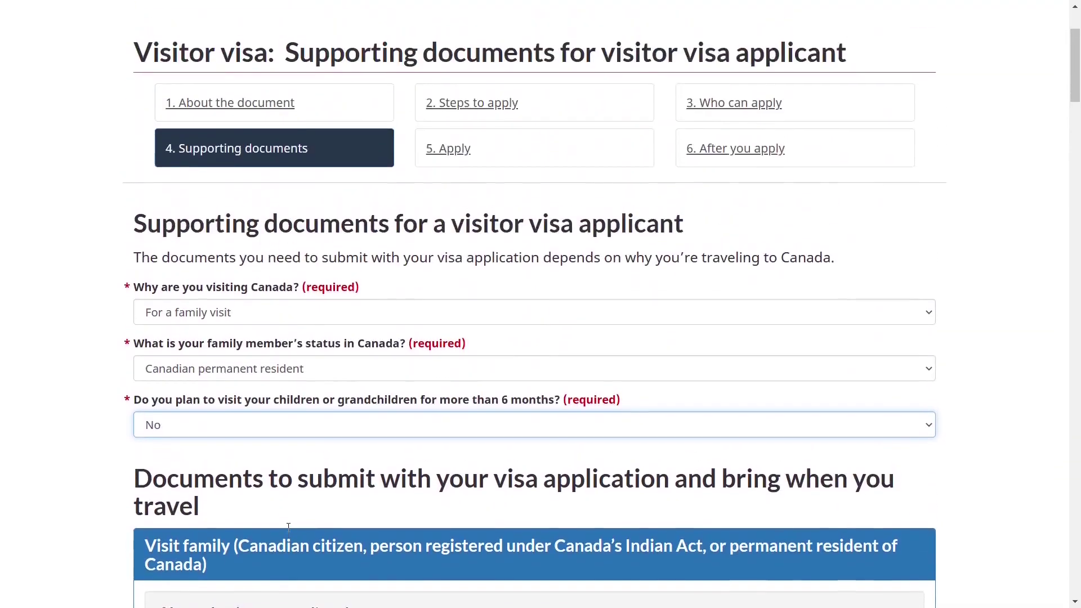
{"action": "left_click", "coordinate": [455, 286]}
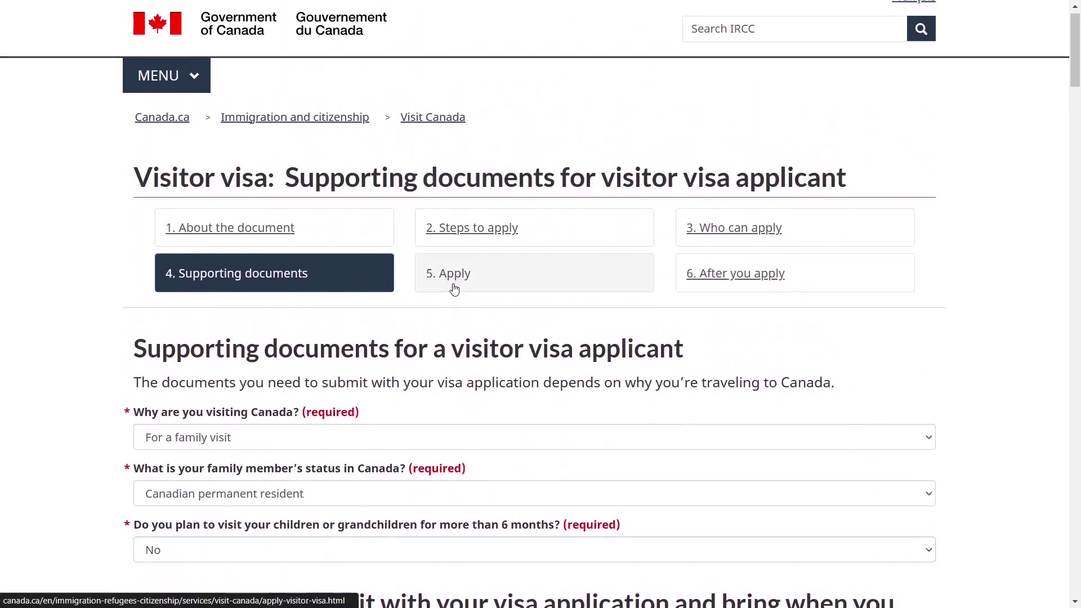
Request detailed application instructions for uniting with a family member.
{"action": "scroll", "coordinate": [444, 391], "scroll_direction": "down", "scroll_amount": 3}
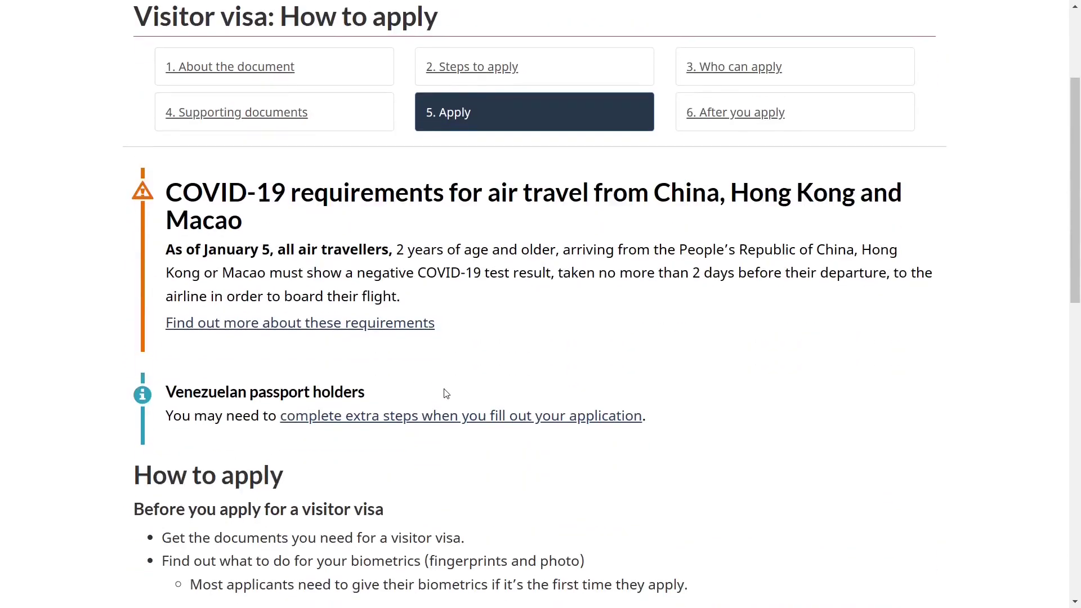
{"action": "scroll", "coordinate": [445, 392], "scroll_direction": "down", "scroll_amount": 6}
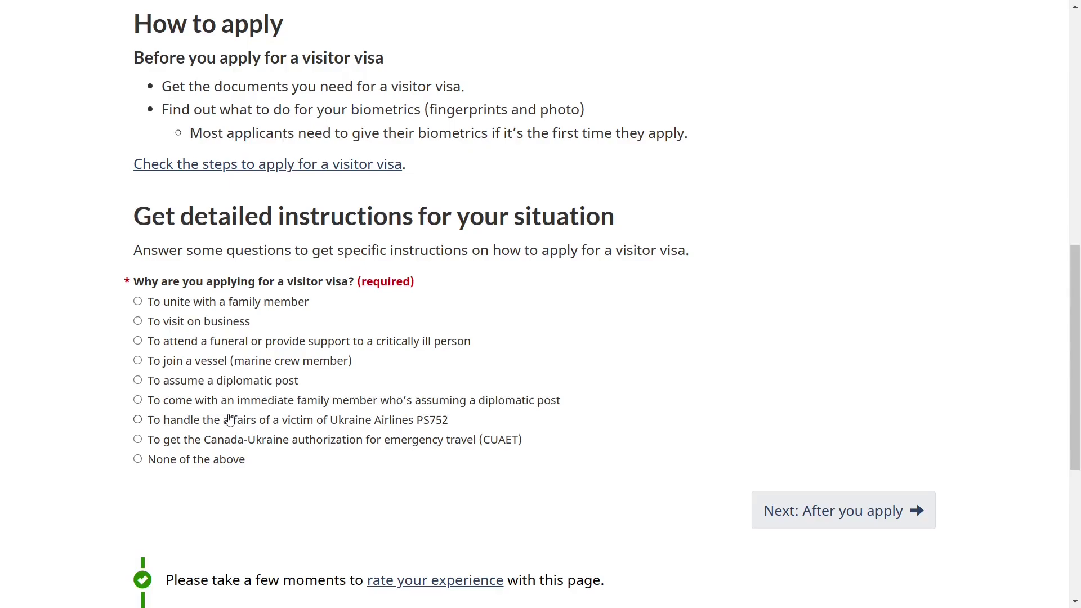
{"action": "left_click", "coordinate": [138, 303]}
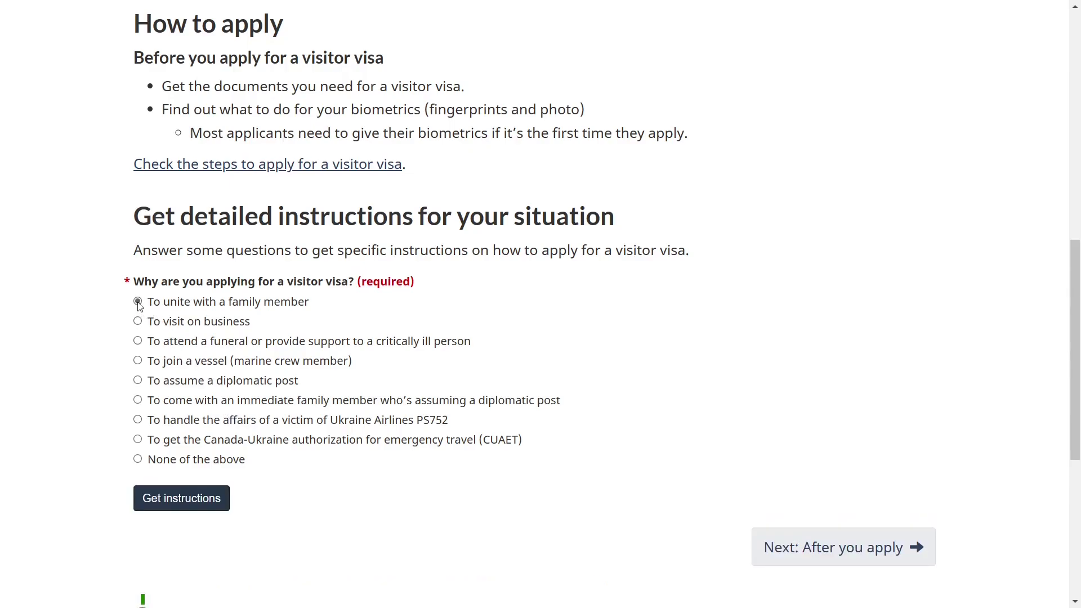
{"action": "left_click", "coordinate": [193, 506]}
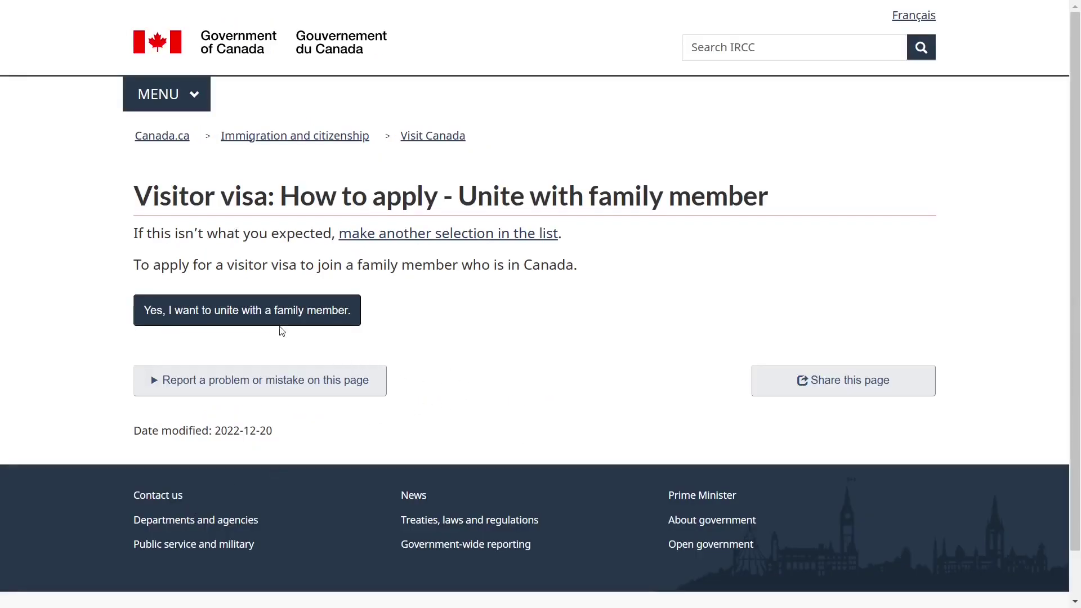
Confirm uniting with family, follow the IRCC Portal guide, and choose 'Sign up and apply'.
{"action": "left_click", "coordinate": [261, 320]}
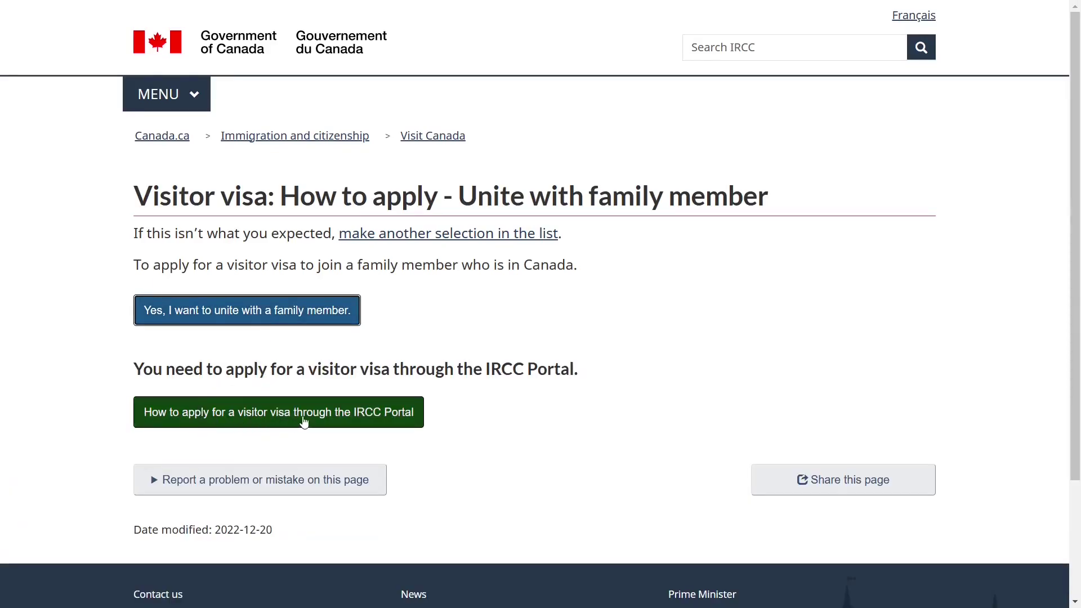
{"action": "left_click", "coordinate": [334, 420]}
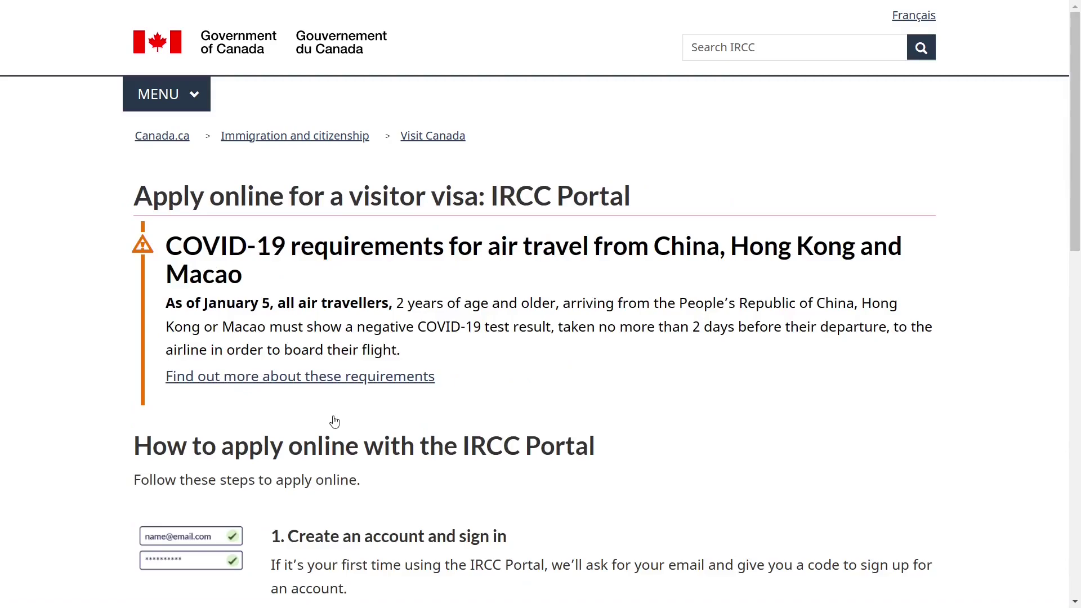
{"action": "scroll", "coordinate": [333, 421], "scroll_direction": "down", "scroll_amount": 7}
{"action": "scroll", "coordinate": [333, 420], "scroll_direction": "down", "scroll_amount": 2}
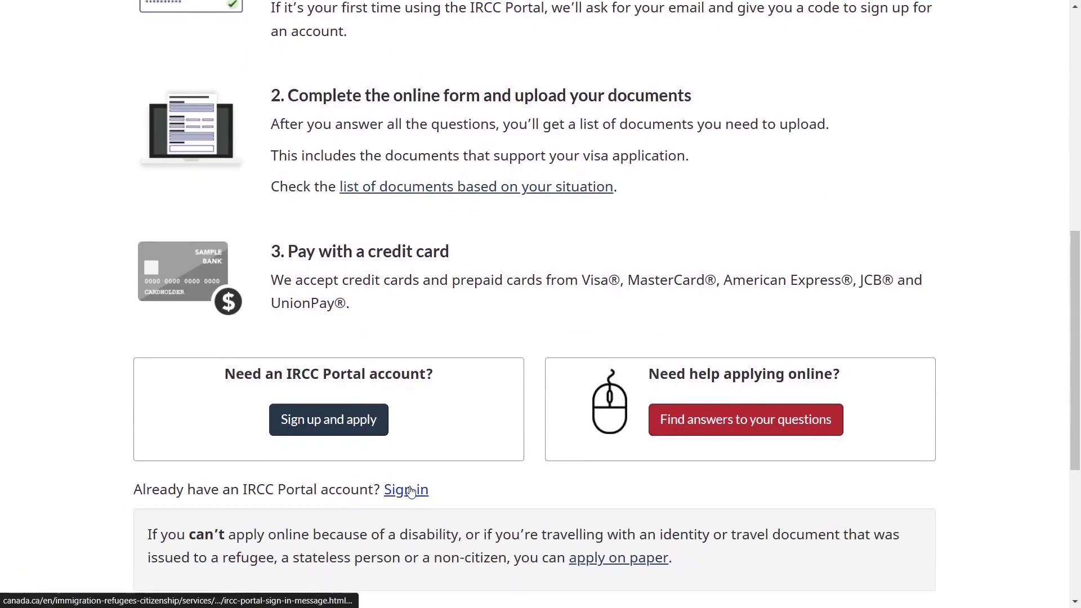
{"action": "left_click", "coordinate": [326, 424]}
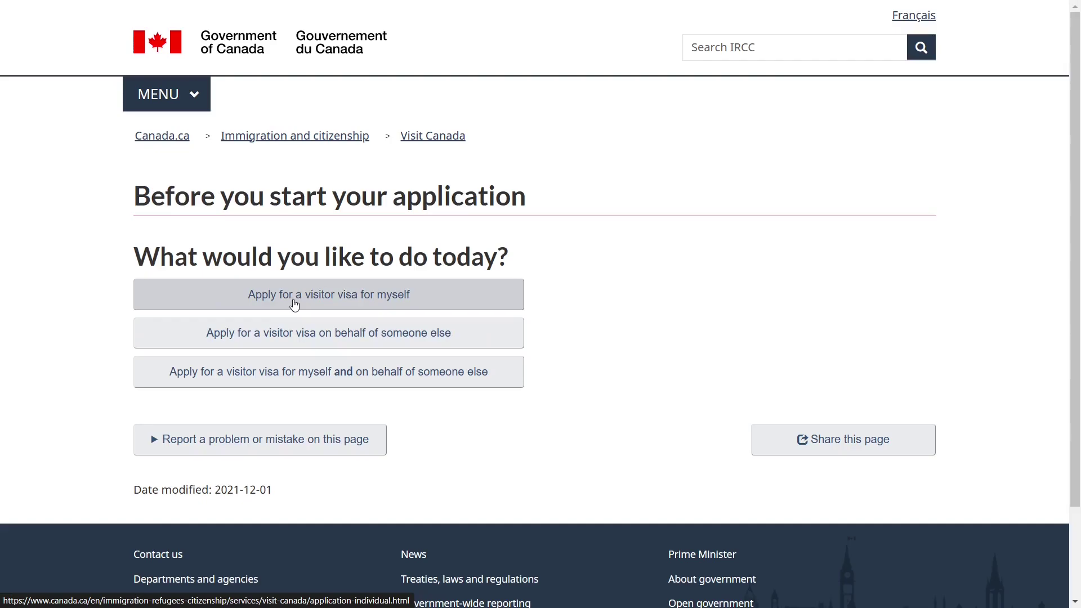
Choose to apply for yourself, answer No to an application in process, and continue to the IRCC Portal account page.
{"action": "left_click", "coordinate": [294, 304]}
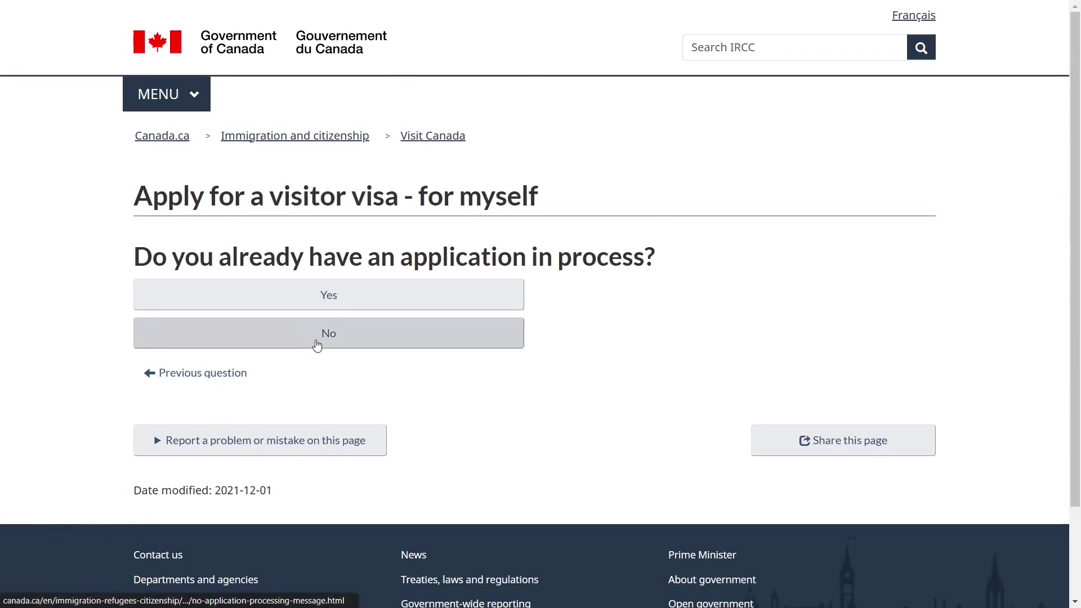
{"action": "left_click", "coordinate": [316, 345]}
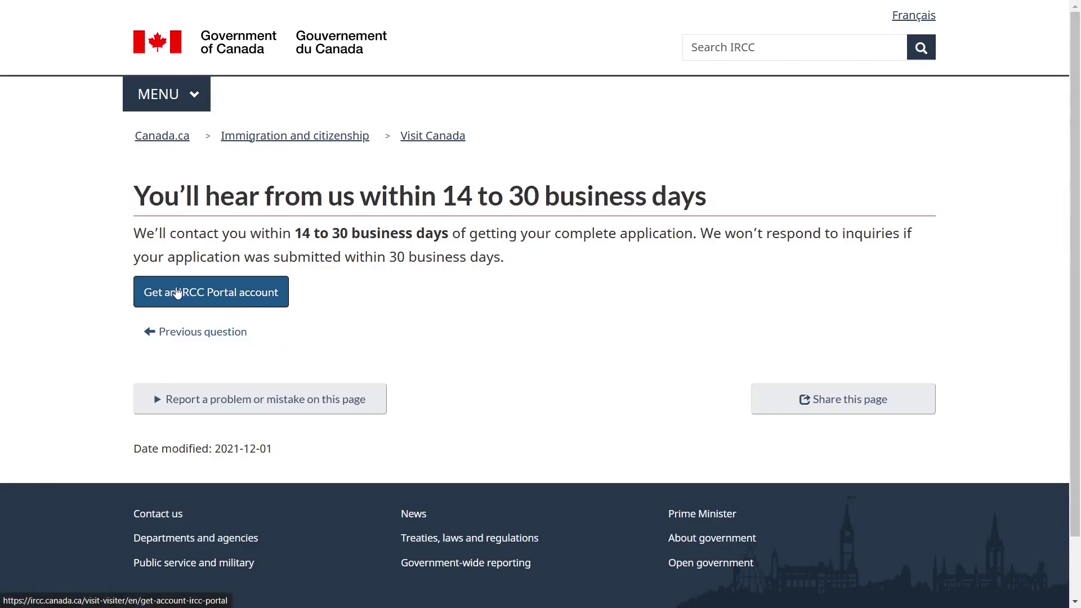
{"action": "left_click", "coordinate": [178, 292]}
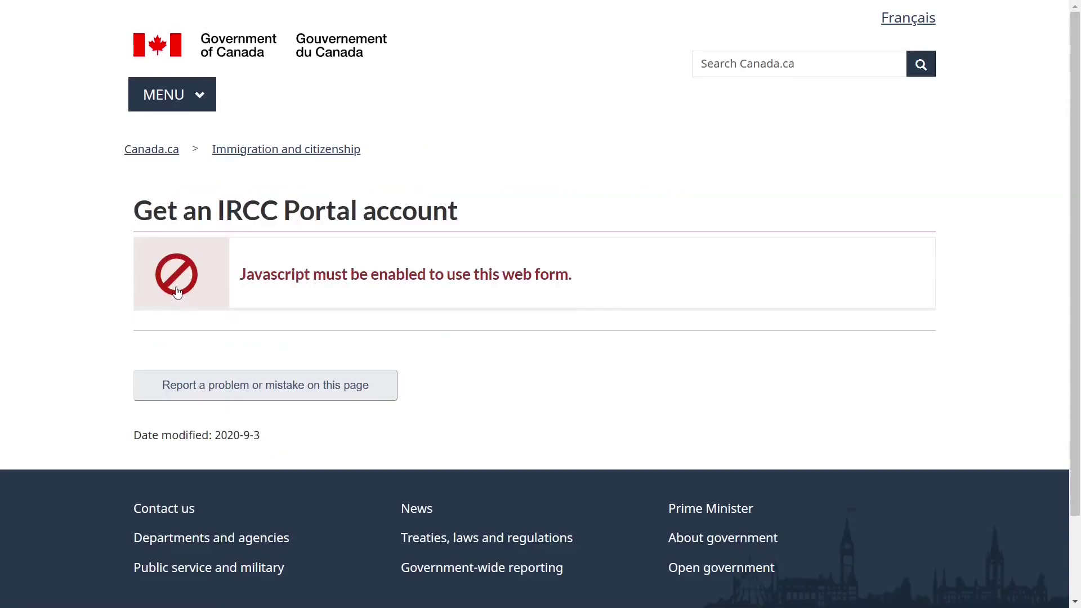
Generate an invitation code for the e-mail, copy it, and continue to the portal sign-up form.
{"action": "scroll", "coordinate": [272, 344], "scroll_direction": "down", "scroll_amount": 1}
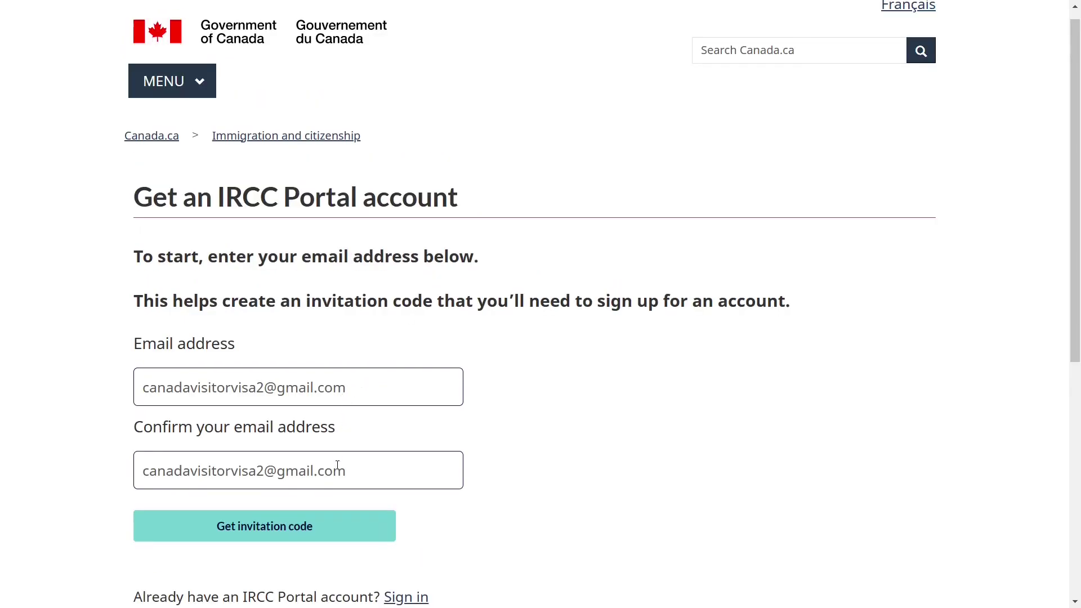
{"action": "left_click", "coordinate": [286, 531]}
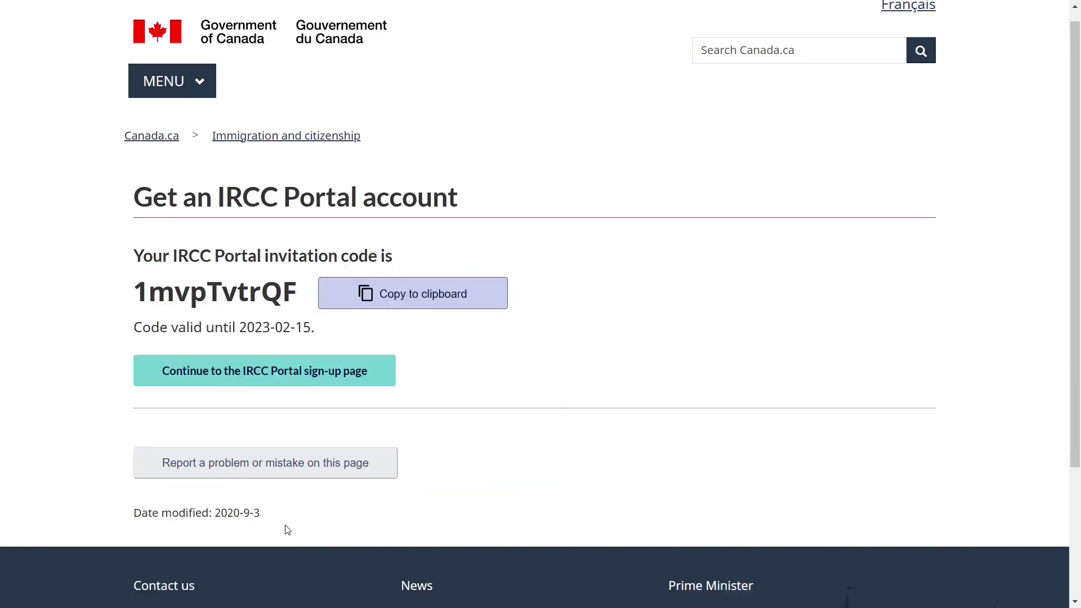
{"action": "left_click", "coordinate": [399, 295]}
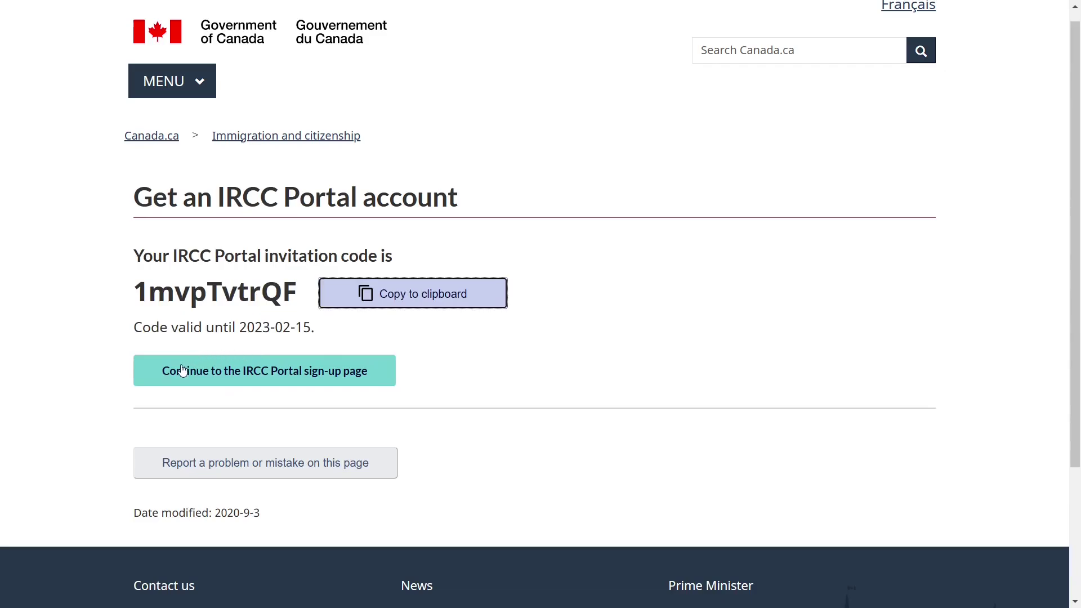
{"action": "left_click", "coordinate": [242, 376]}
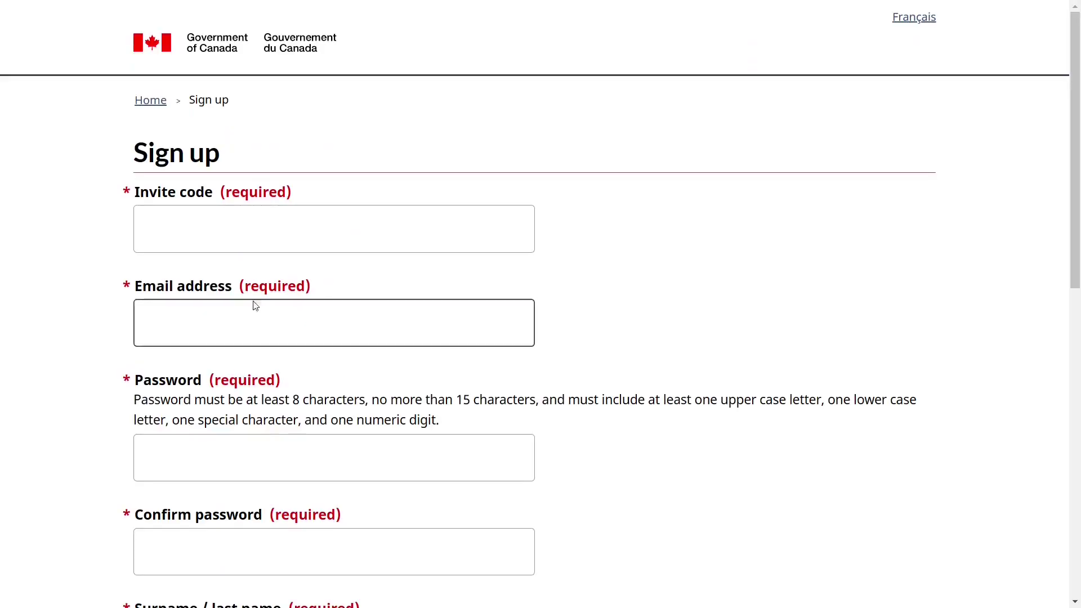
Paste the invitation code and e-mail address, then enter and confirm the account password.
{"action": "left_click", "coordinate": [260, 235]}
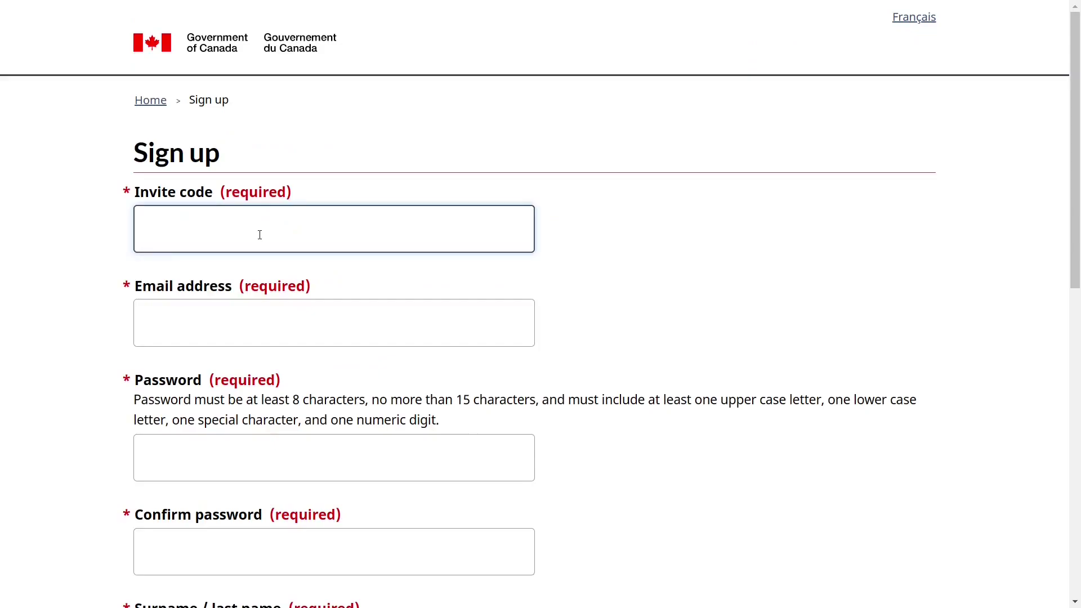
{"action": "left_click", "coordinate": [329, 324]}
{"action": "key", "text": "ctrl+v"}
{"action": "left_click", "coordinate": [205, 458]}
{"action": "type", "text": "********"}
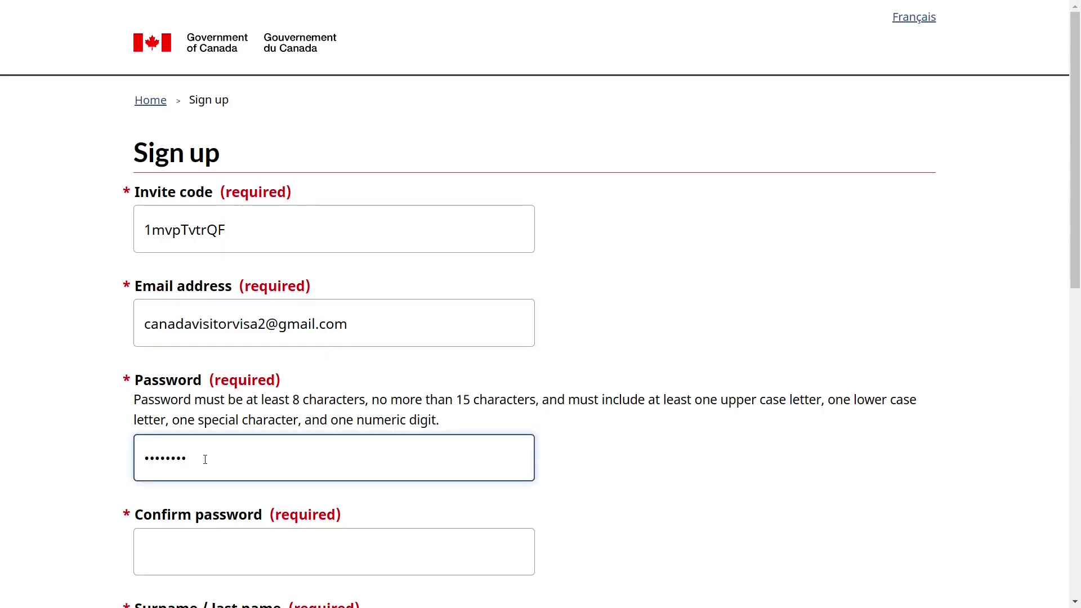
{"action": "type", "text": "*"}
{"action": "key", "text": "Tab"}
{"action": "type", "text": "********"}
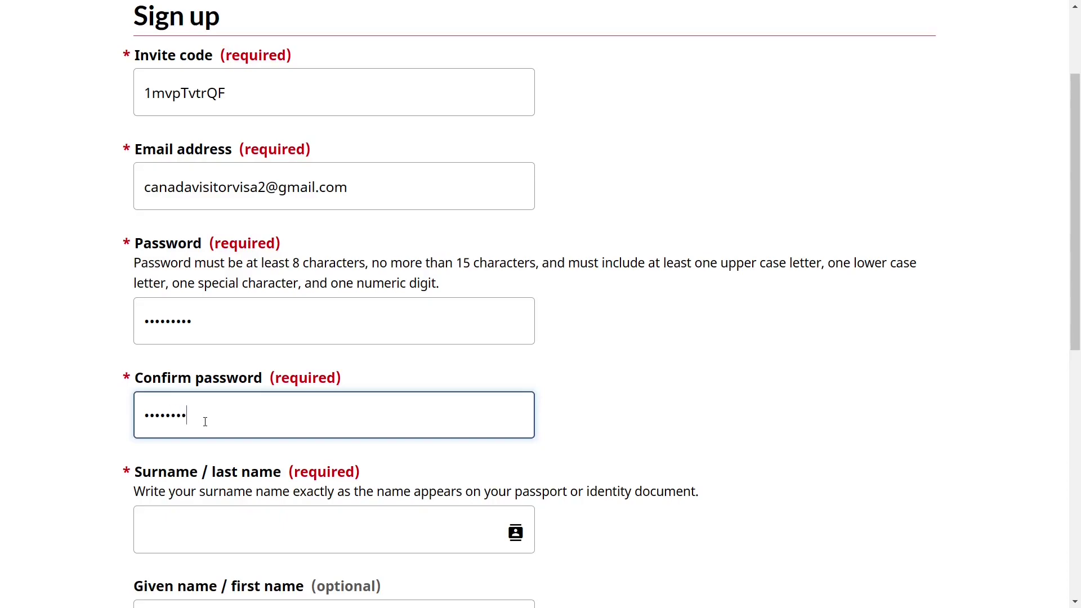
{"action": "type", "text": "*"}
Fill in the applicant's surname and given name.
{"action": "scroll", "coordinate": [205, 424], "scroll_direction": "down", "scroll_amount": 2}
{"action": "left_click", "coordinate": [209, 393]}
{"action": "key", "text": "Tab"}
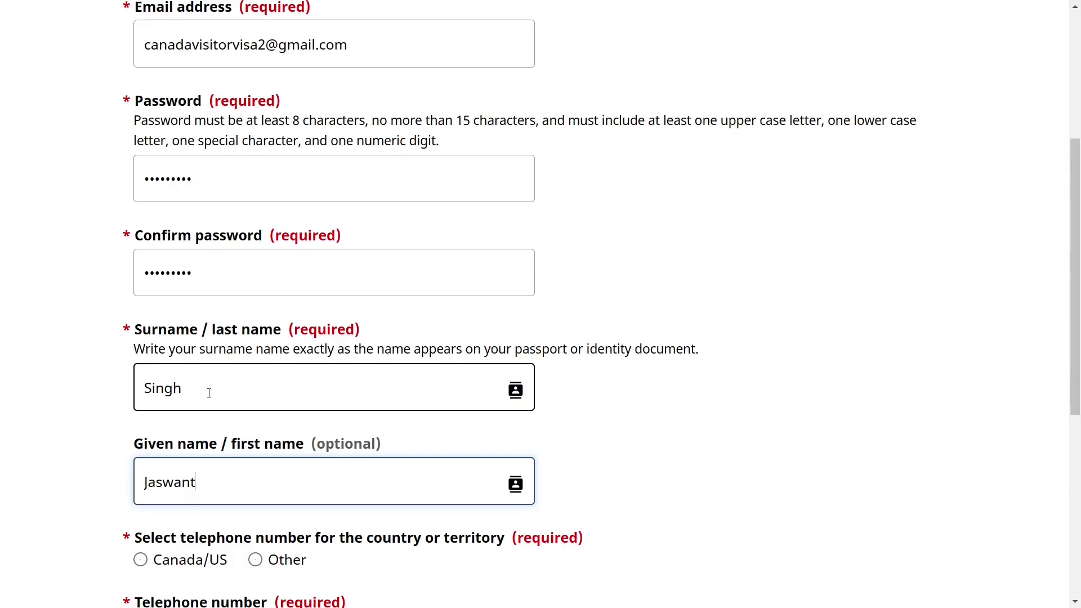
Enter an outside-Canada/US phone number with dial code 91 and submit the sign-up form.
{"action": "scroll", "coordinate": [253, 356], "scroll_direction": "down", "scroll_amount": 3}
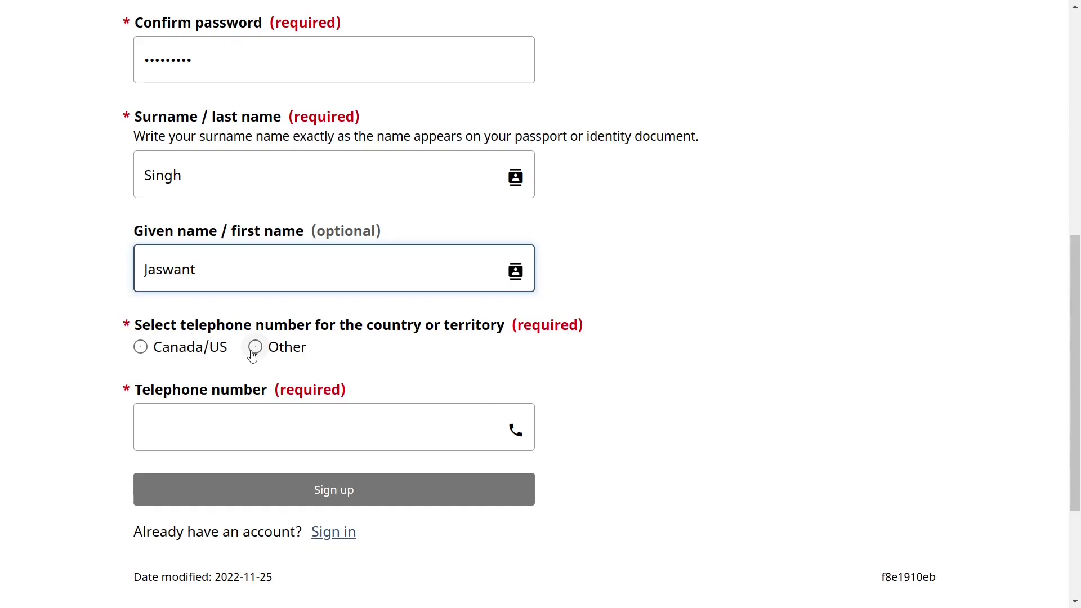
{"action": "left_click", "coordinate": [254, 348]}
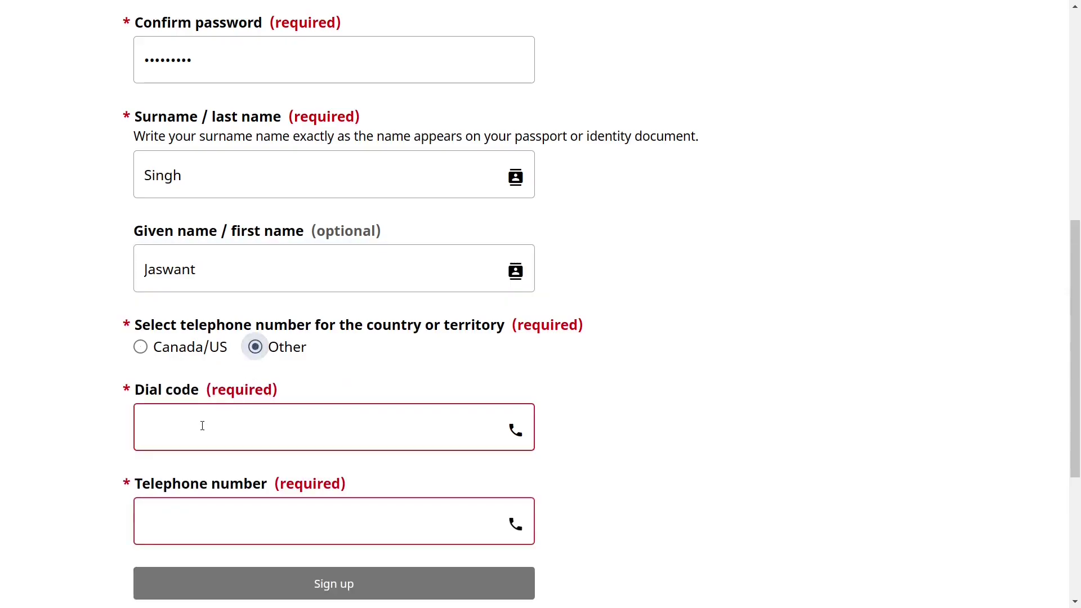
{"action": "left_click", "coordinate": [215, 419]}
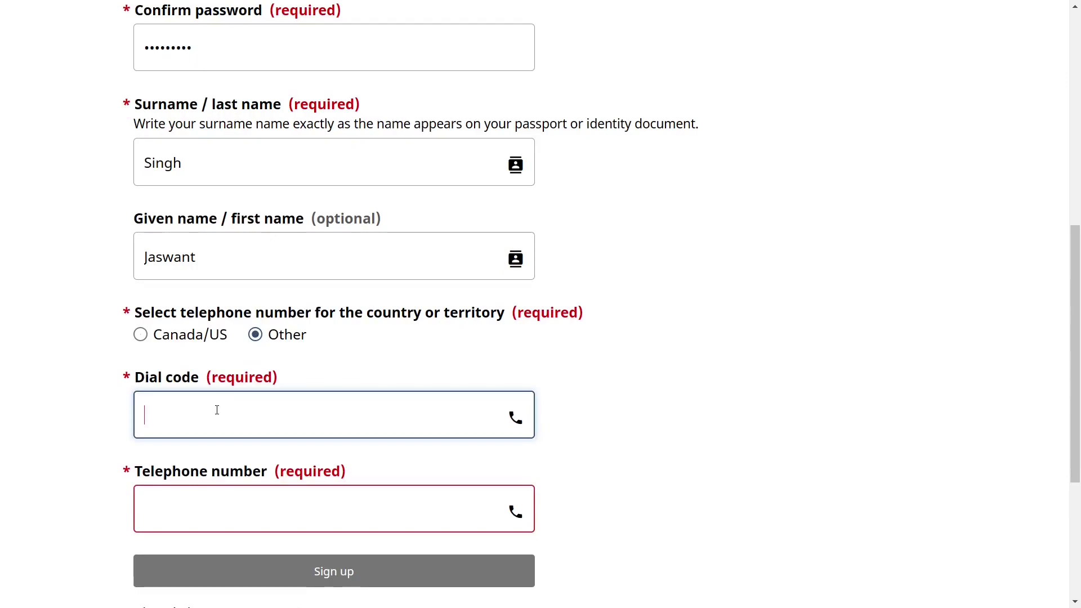
{"action": "type", "text": "91"}
{"action": "scroll", "coordinate": [217, 410], "scroll_direction": "down", "scroll_amount": 2}
{"action": "left_click", "coordinate": [240, 386]}
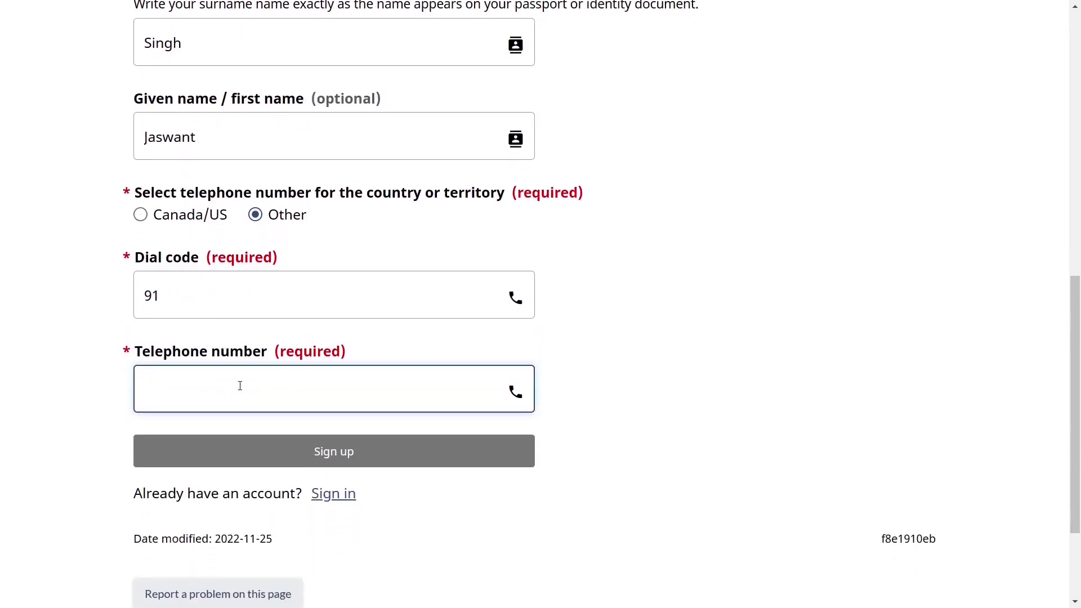
{"action": "type", "text": "9876543210"}
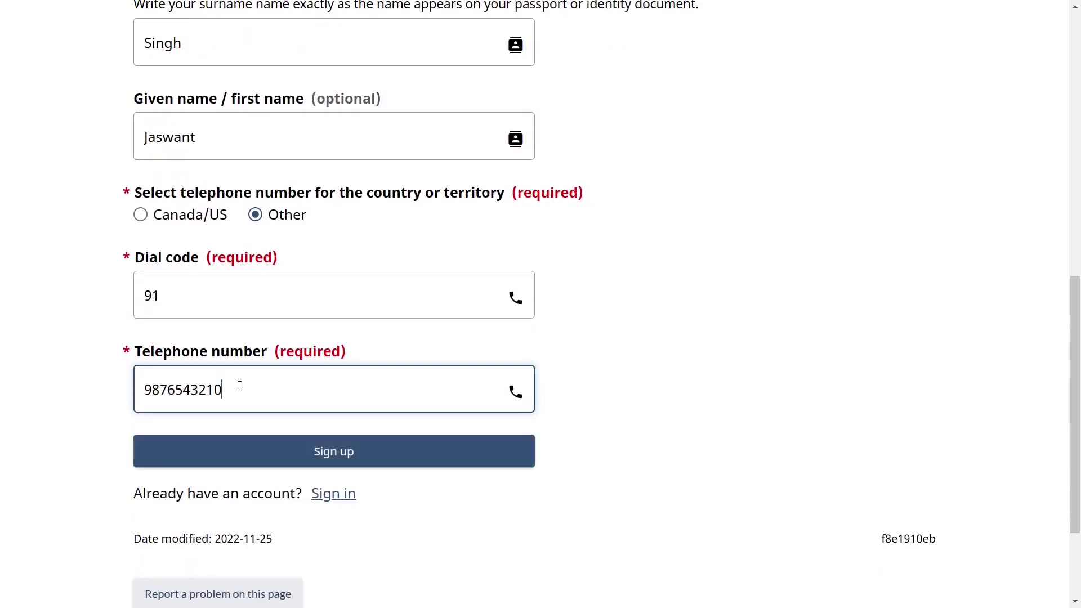
{"action": "left_click", "coordinate": [331, 462]}
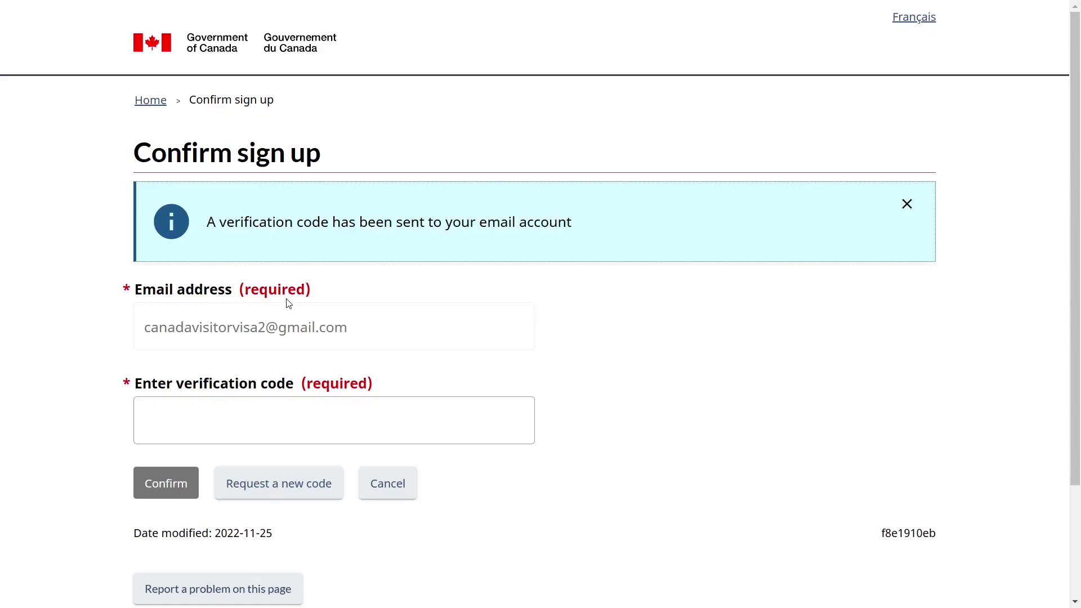
{"action": "left_click", "coordinate": [235, 419]}
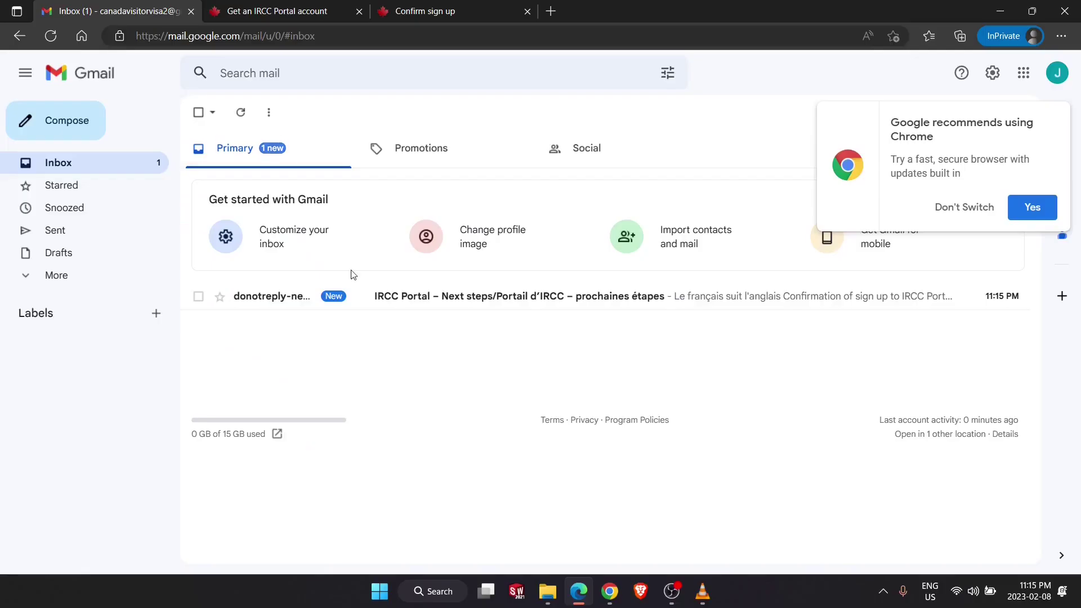
Open the IRCC Portal e-mail in Gmail, select its verification code, and return to Confirm sign up.
{"action": "left_click", "coordinate": [960, 207]}
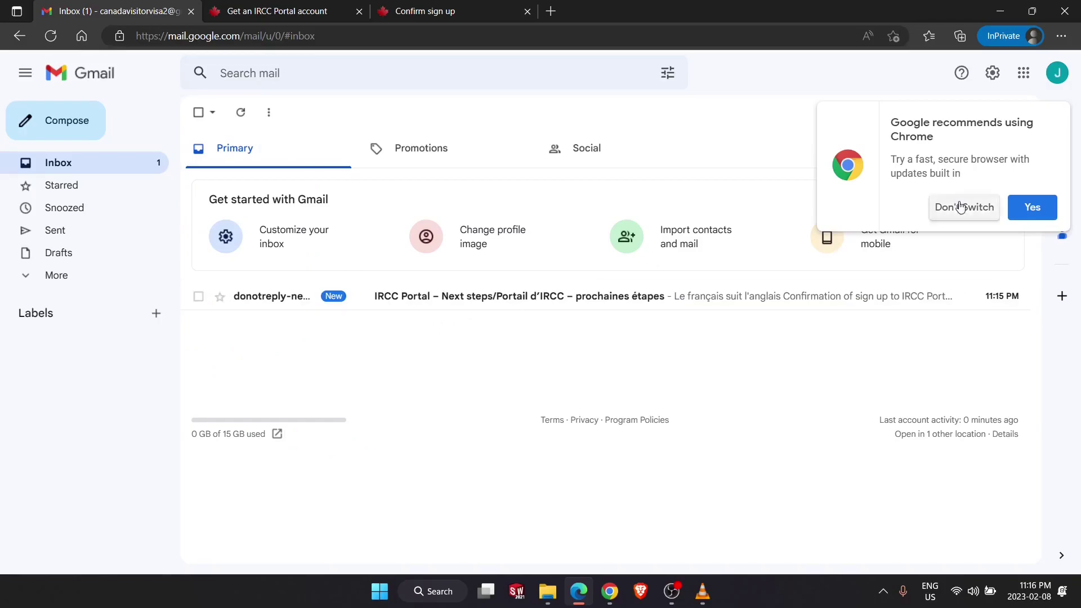
{"action": "left_click", "coordinate": [601, 303]}
{"action": "scroll", "coordinate": [501, 375], "scroll_direction": "down", "scroll_amount": 1}
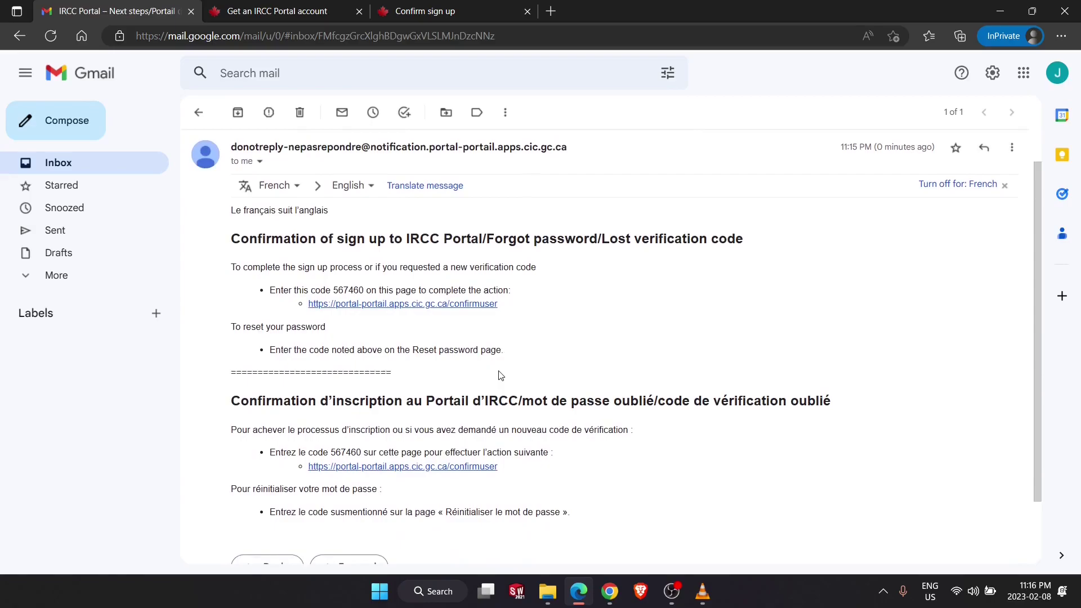
{"action": "left_click_drag", "start_coordinate": [335, 292], "coordinate": [364, 292]}
{"action": "key", "text": "ctrl+c"}
{"action": "left_click", "coordinate": [400, 12]}
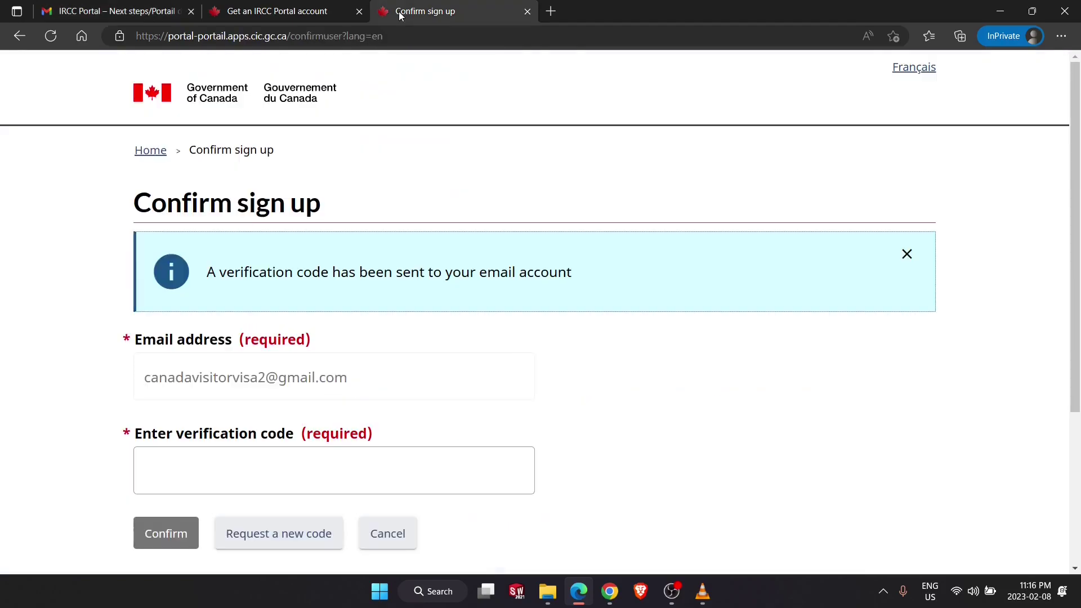
Paste the e-mail verification code and confirm it.
{"action": "left_click", "coordinate": [222, 470]}
{"action": "key", "text": "ctrl+v"}
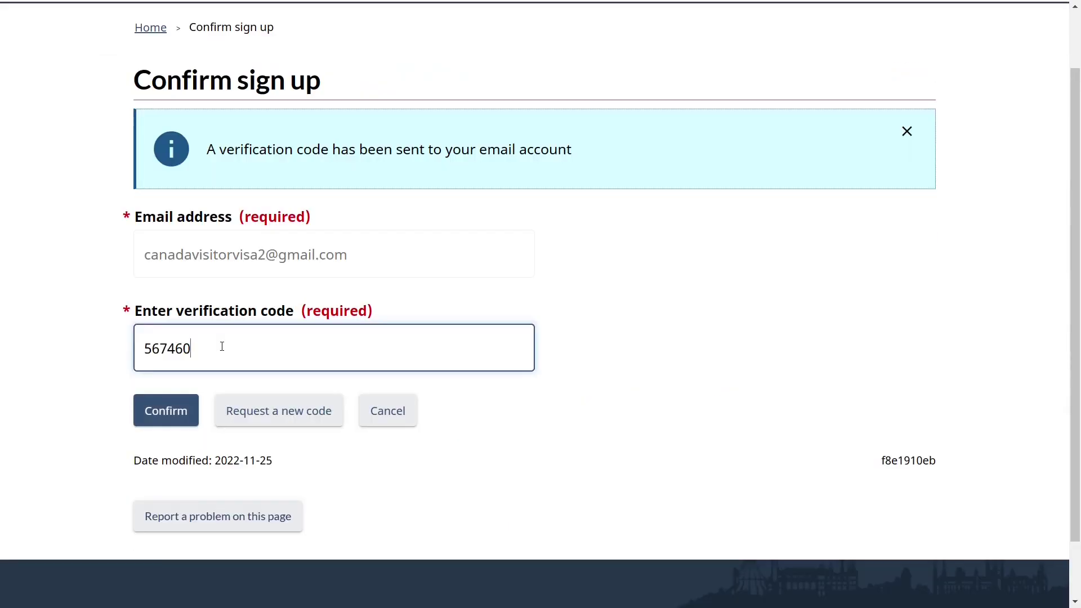
{"action": "left_click", "coordinate": [157, 410]}
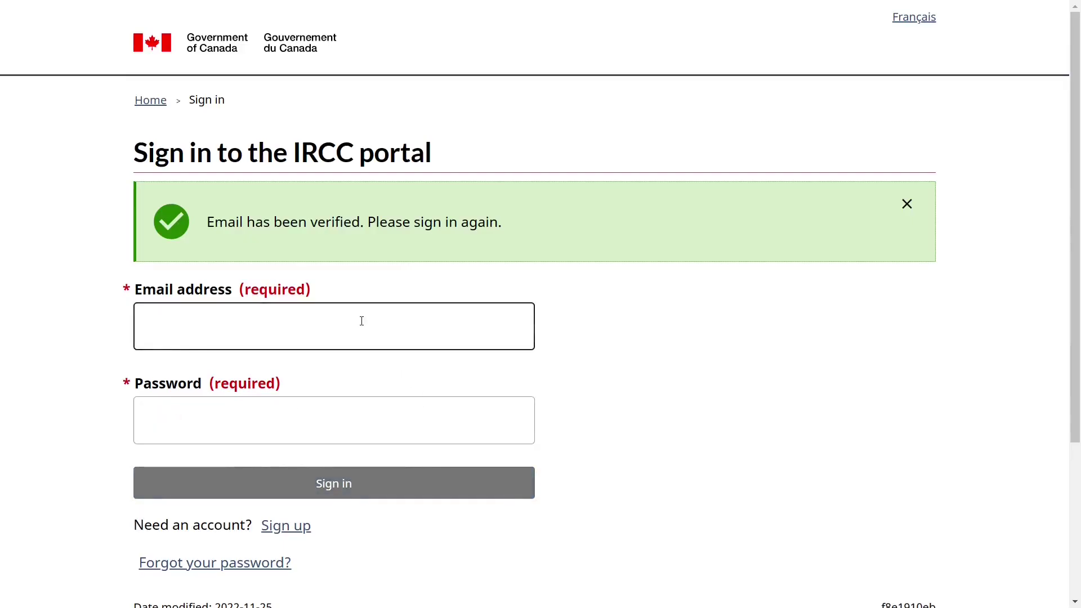
Sign in to the new account with its e-mail address and password.
{"action": "left_click", "coordinate": [322, 287]}
{"action": "key", "text": "ctrl+v"}
{"action": "left_click", "coordinate": [220, 414]}
{"action": "key", "text": "ctrl+v"}
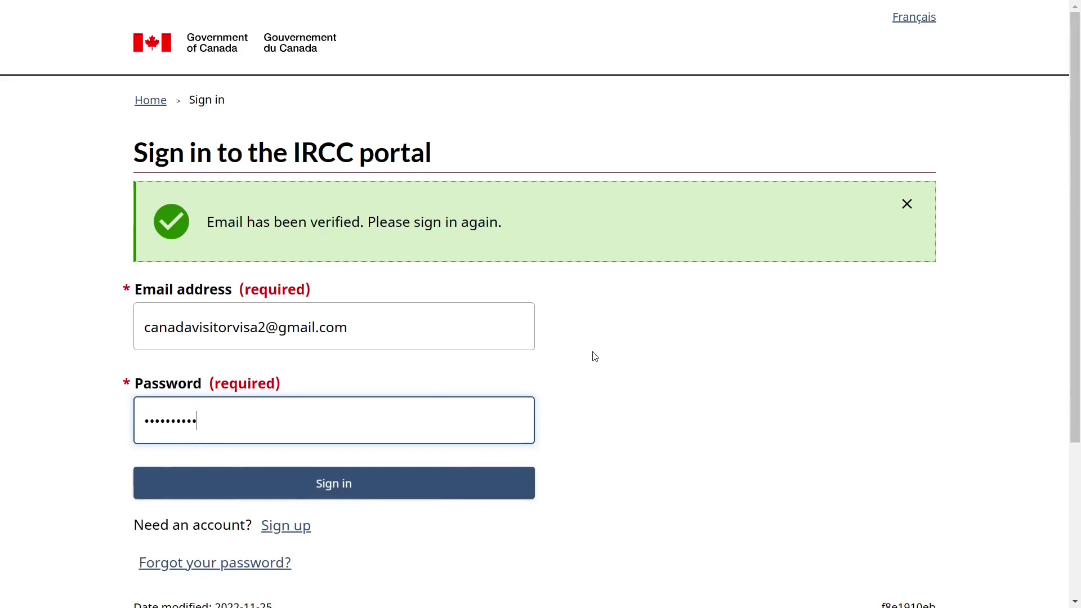
{"action": "left_click", "coordinate": [359, 485]}
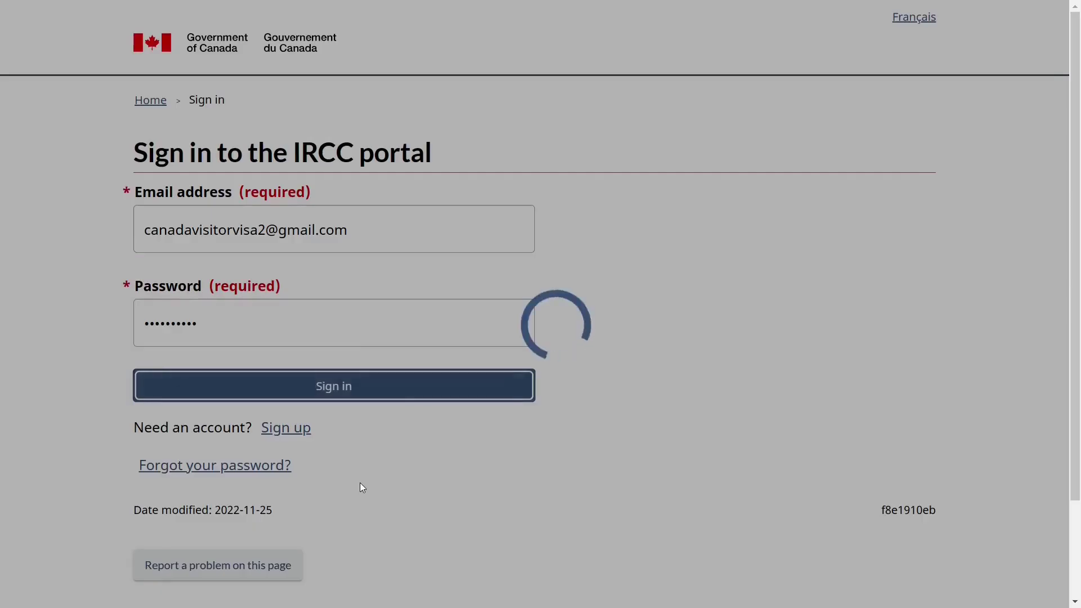
{"action": "scroll", "coordinate": [360, 483], "scroll_direction": "down", "scroll_amount": 6}
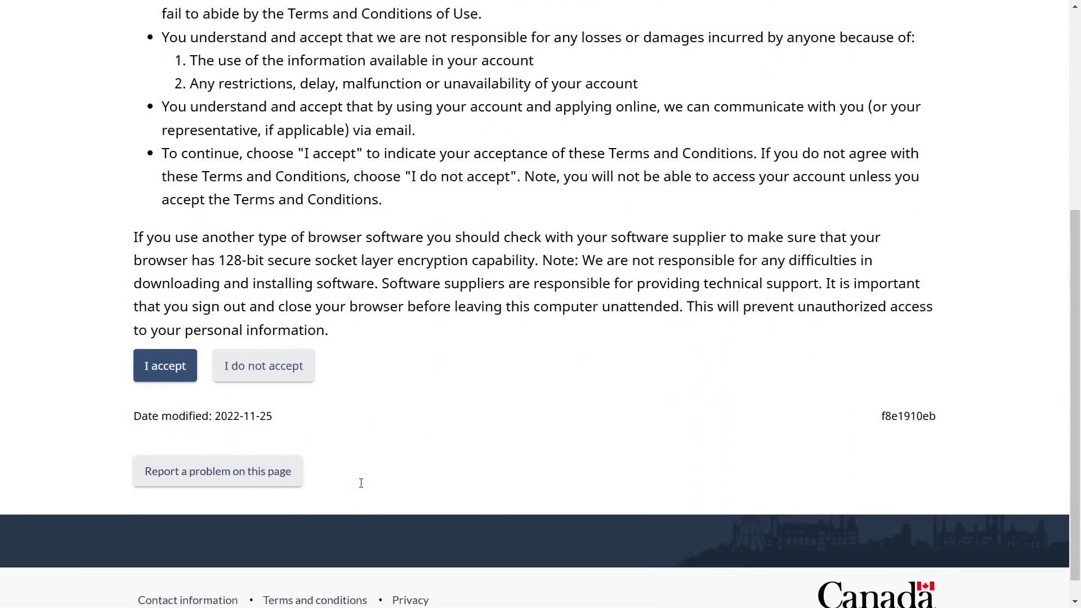
Accept the Terms and Conditions of Use.
{"action": "left_click", "coordinate": [172, 349]}
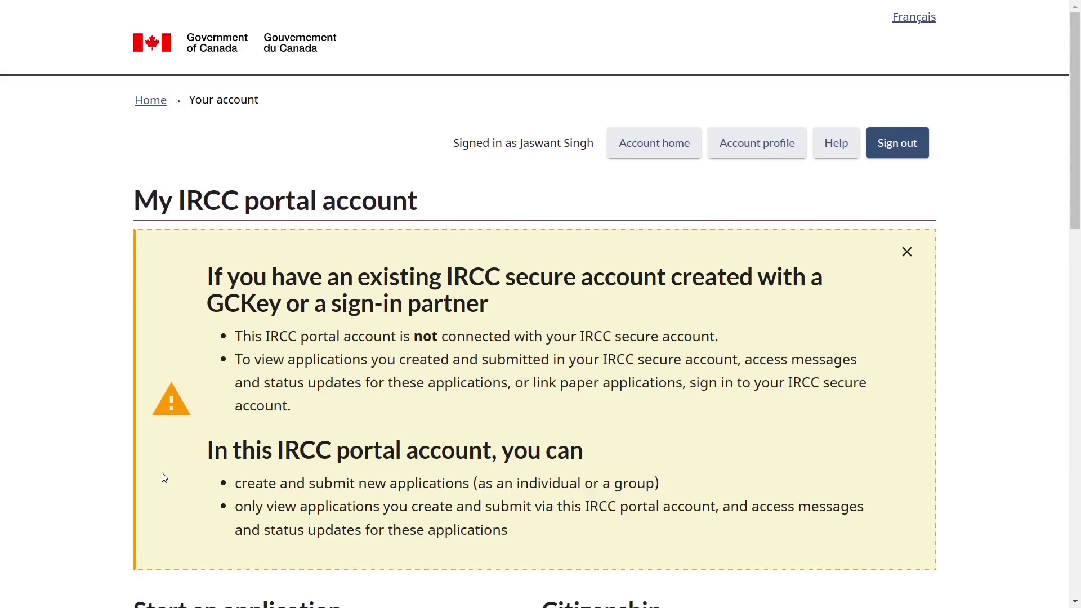
{"action": "scroll", "coordinate": [162, 477], "scroll_direction": "down", "scroll_amount": 3}
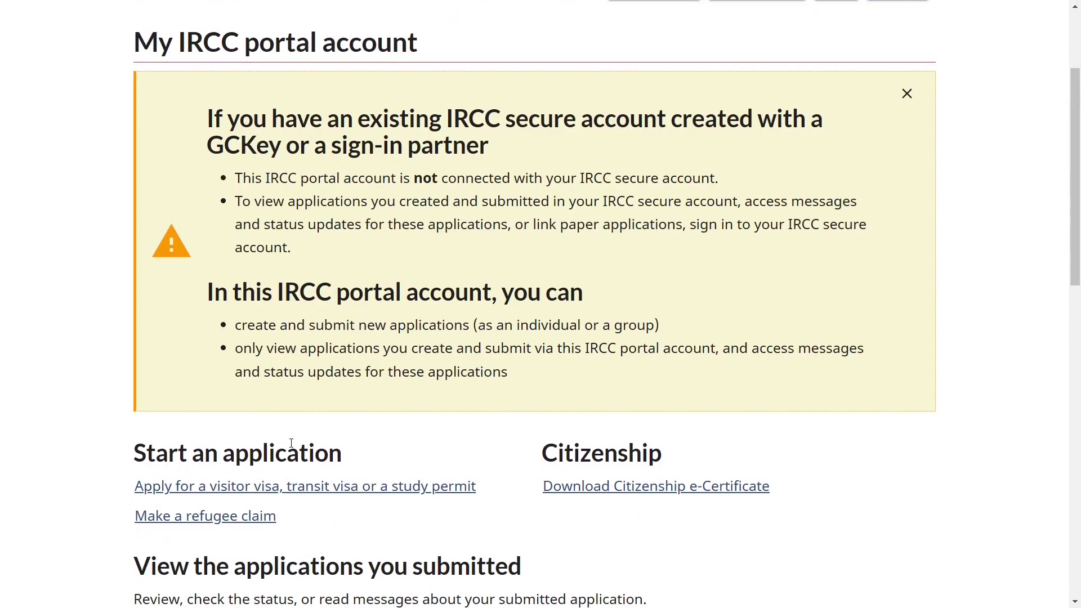
{"action": "scroll", "coordinate": [291, 443], "scroll_direction": "down", "scroll_amount": 1}
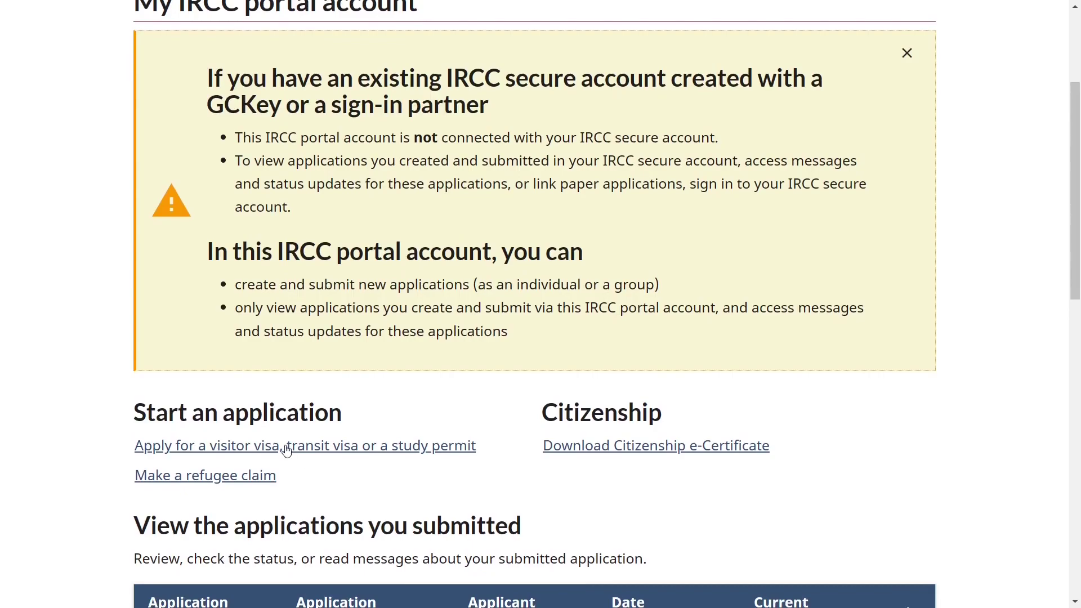
Start an 'Apply for a visitor visa, transit visa or a study permit' application after ticking the acknowledgement.
{"action": "left_click", "coordinate": [286, 446]}
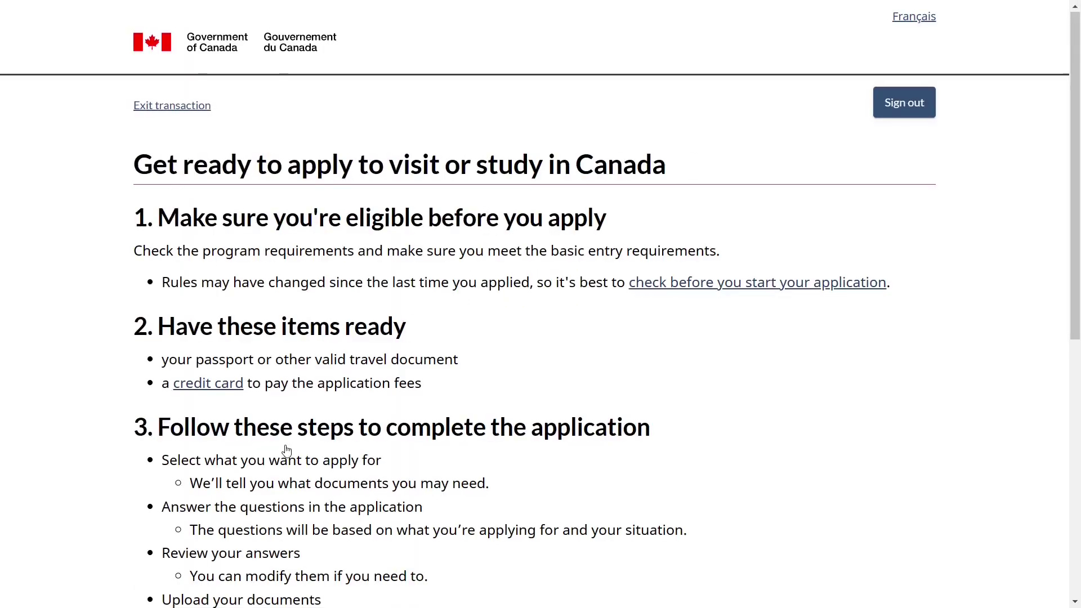
{"action": "scroll", "coordinate": [286, 450], "scroll_direction": "down", "scroll_amount": 6}
{"action": "left_click", "coordinate": [141, 396]}
{"action": "left_click", "coordinate": [168, 428]}
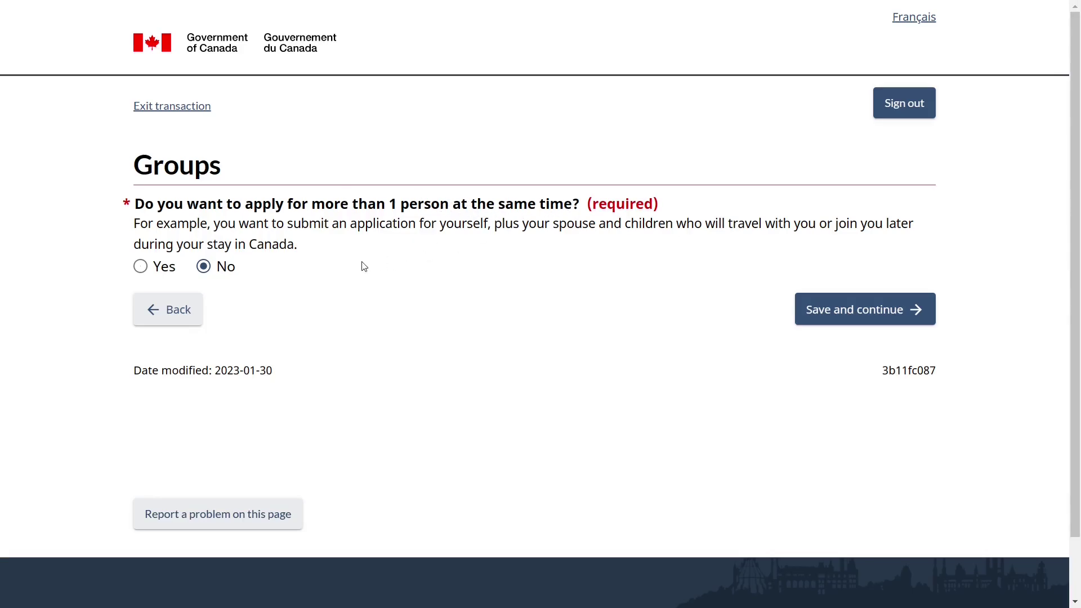
Try answering Yes to applying as a group and choose Family as the group type.
{"action": "left_click", "coordinate": [159, 269]}
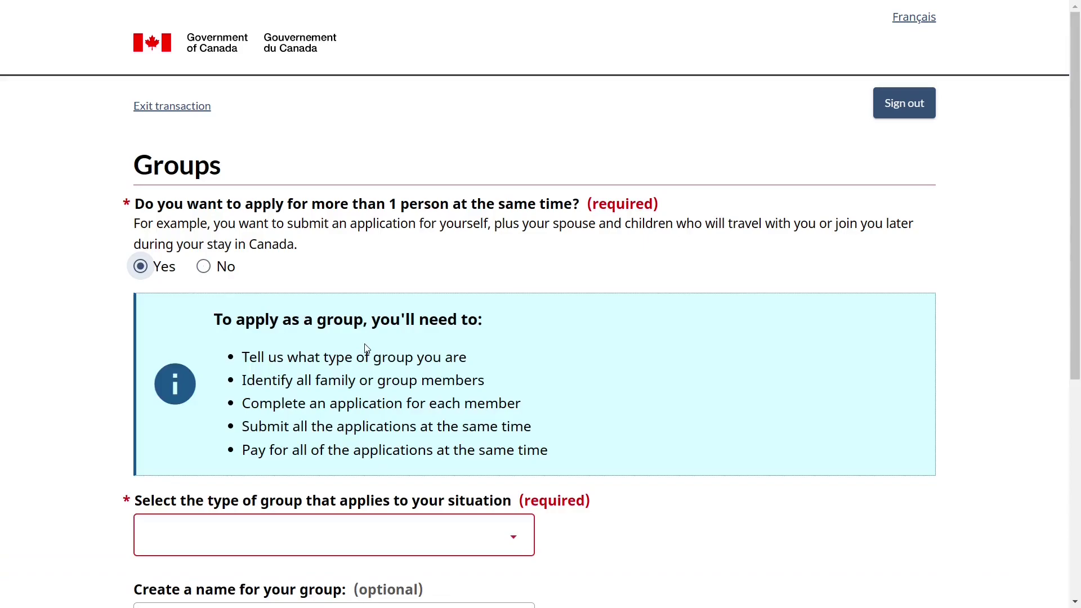
{"action": "scroll", "coordinate": [365, 348], "scroll_direction": "down", "scroll_amount": 2}
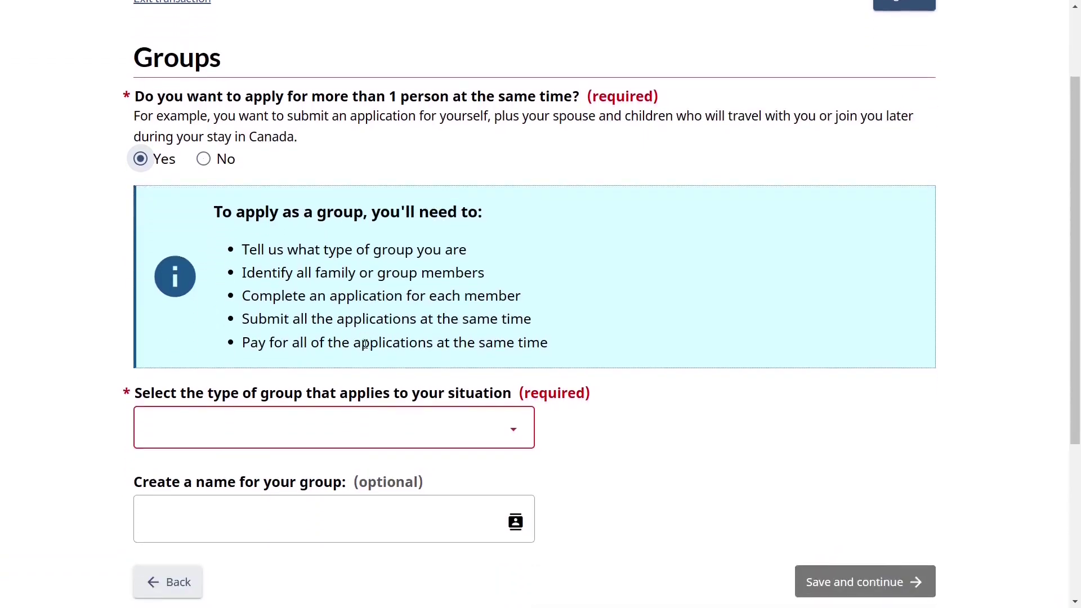
{"action": "left_click", "coordinate": [224, 432]}
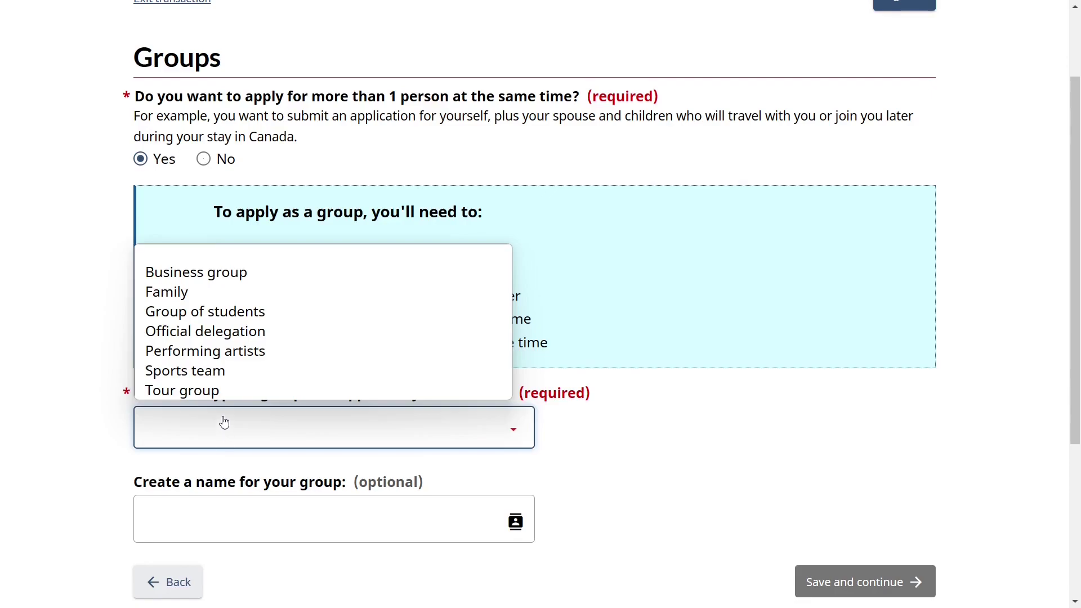
{"action": "left_click", "coordinate": [235, 291]}
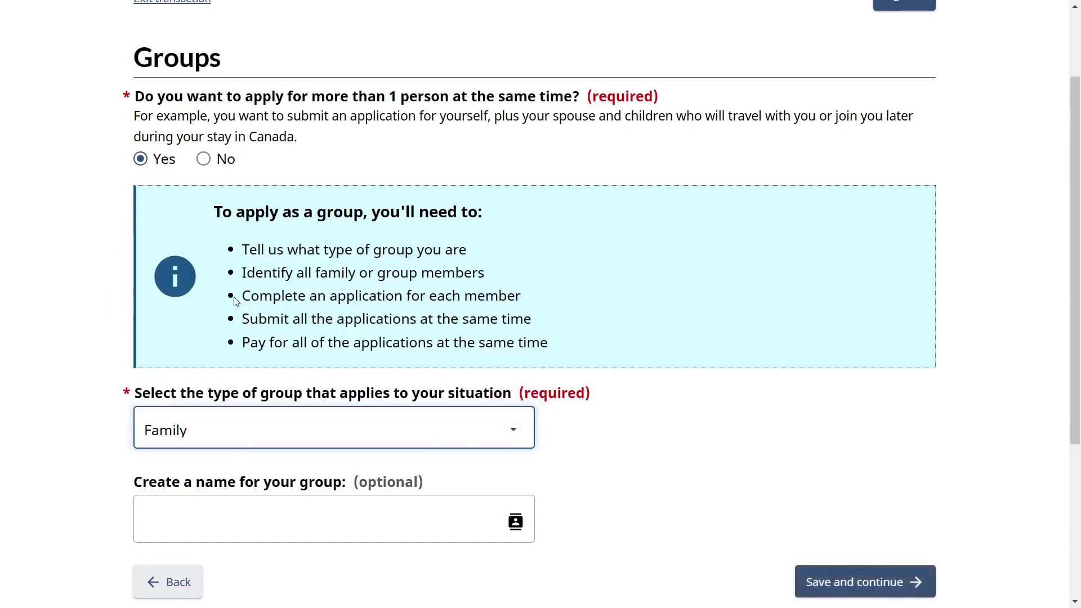
{"action": "scroll", "coordinate": [99, 401], "scroll_direction": "down", "scroll_amount": 2}
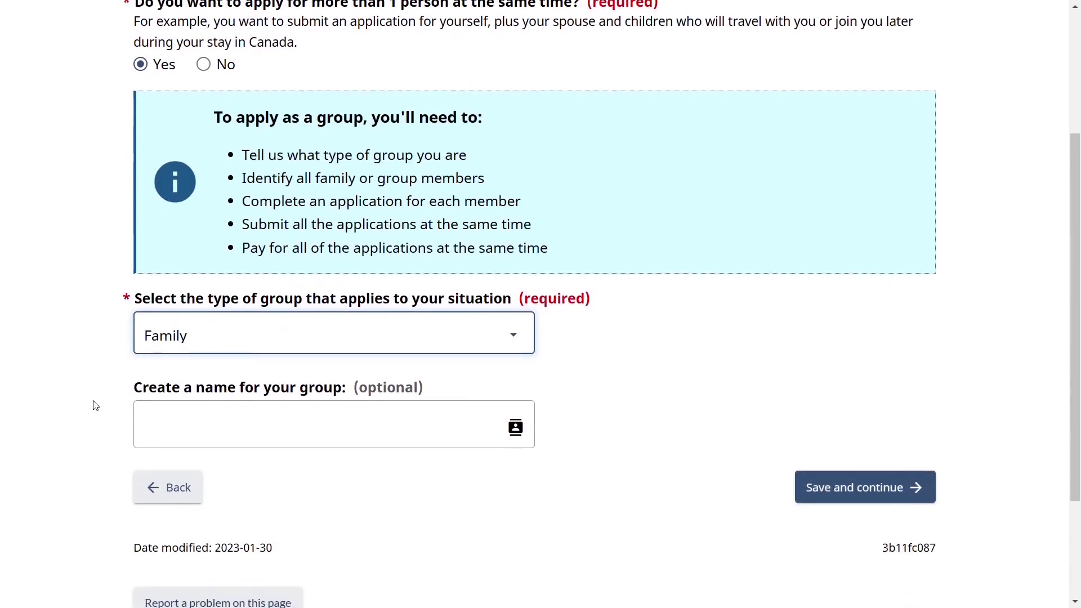
{"action": "left_click", "coordinate": [196, 433]}
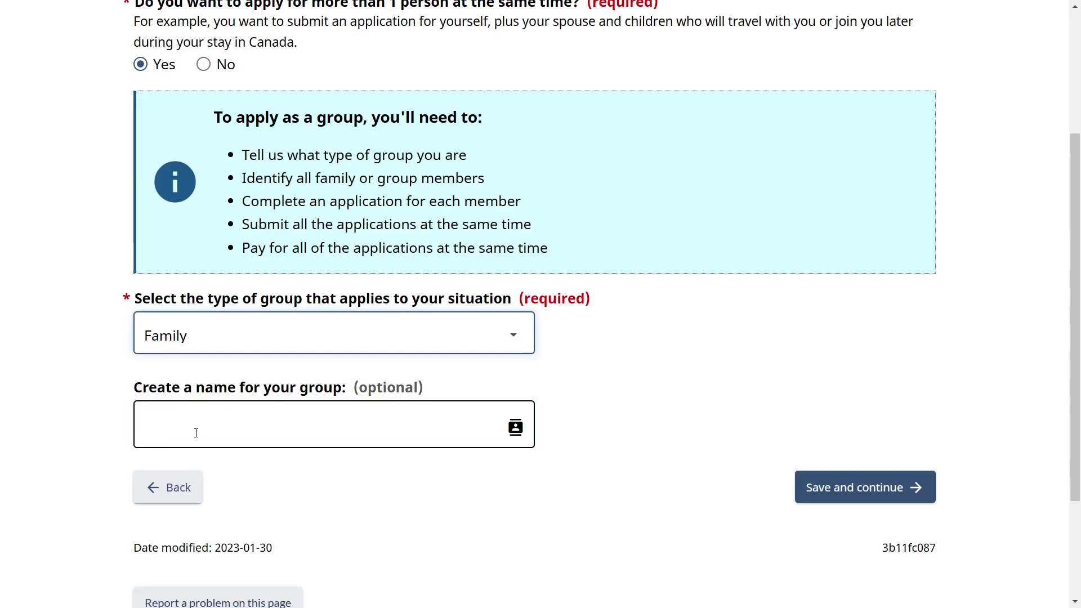
Switch the group answer back to No and save to continue.
{"action": "scroll", "coordinate": [515, 417], "scroll_direction": "up", "scroll_amount": 3}
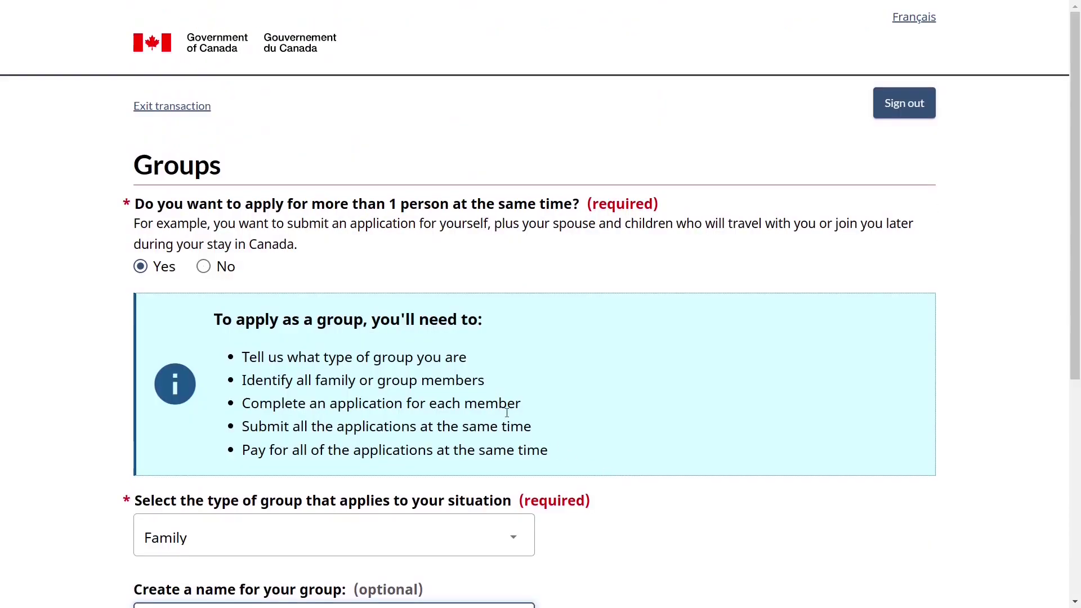
{"action": "left_click", "coordinate": [204, 266]}
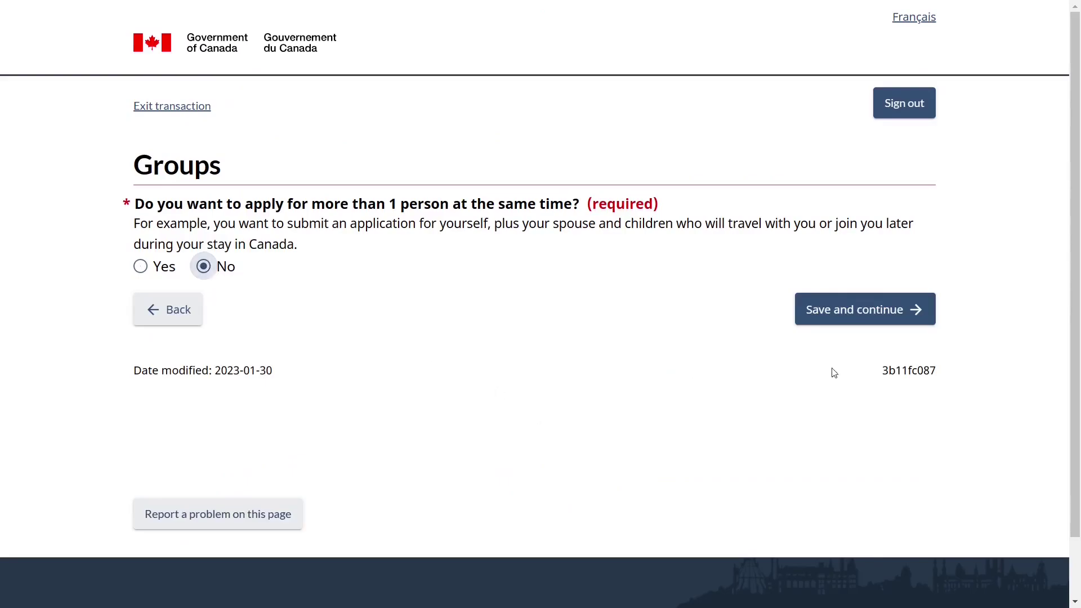
{"action": "left_click", "coordinate": [880, 314]}
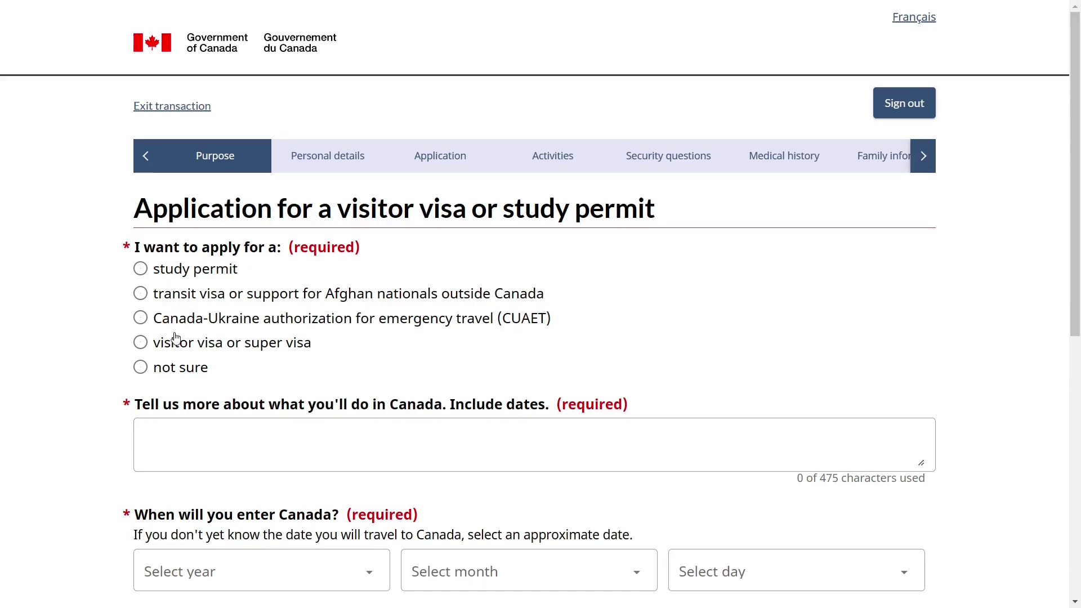
Choose visitor visa or super visa, with the reason 'visit other family or friends, less than 6 months'.
{"action": "left_click", "coordinate": [153, 347]}
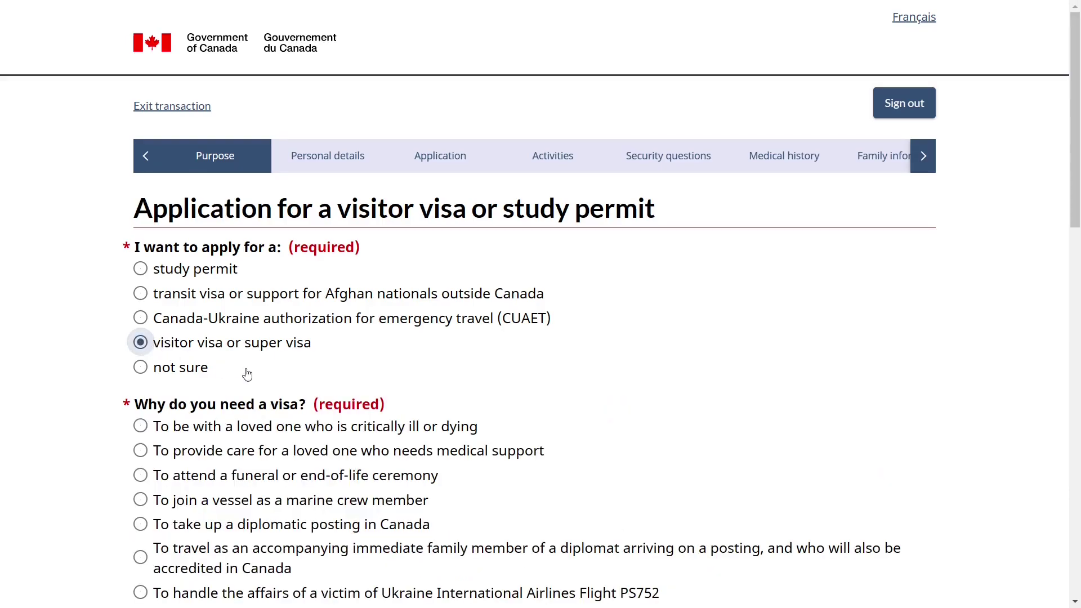
{"action": "scroll", "coordinate": [247, 374], "scroll_direction": "down", "scroll_amount": 1}
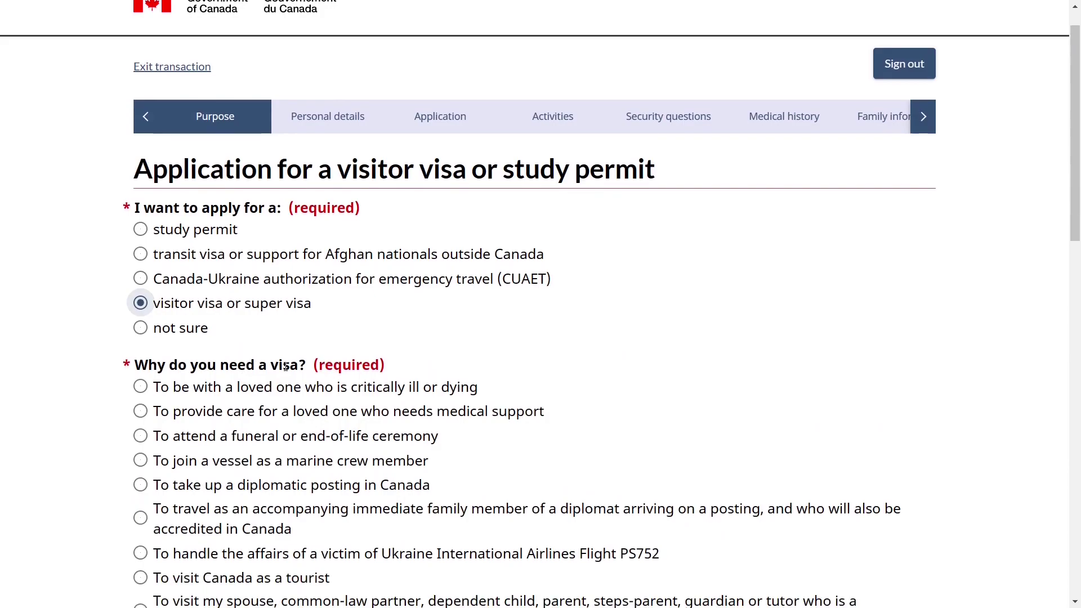
{"action": "scroll", "coordinate": [285, 367], "scroll_direction": "down", "scroll_amount": 5}
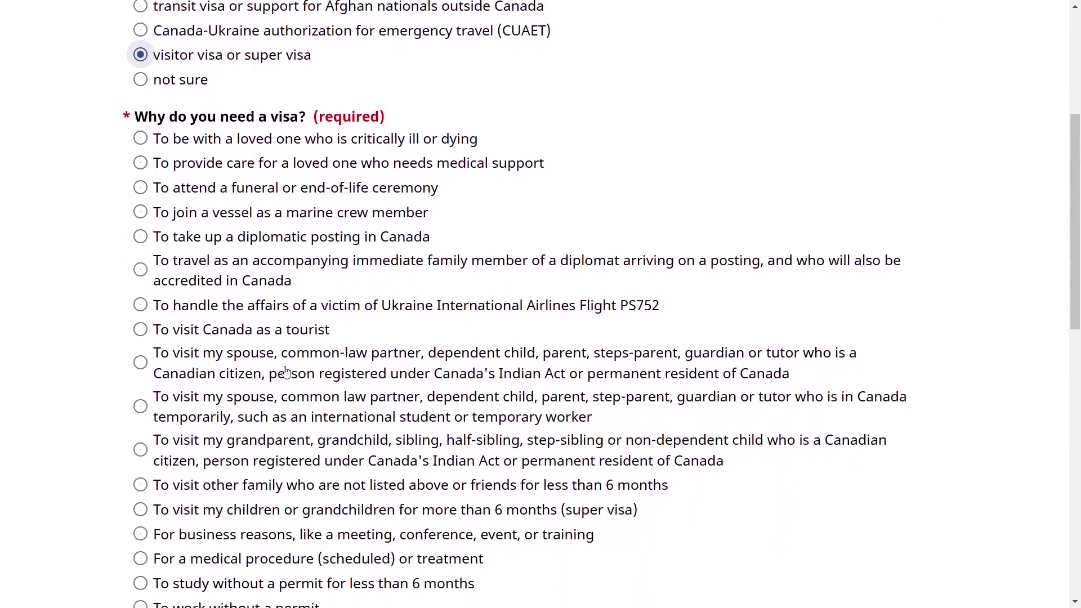
{"action": "scroll", "coordinate": [285, 371], "scroll_direction": "down", "scroll_amount": 1}
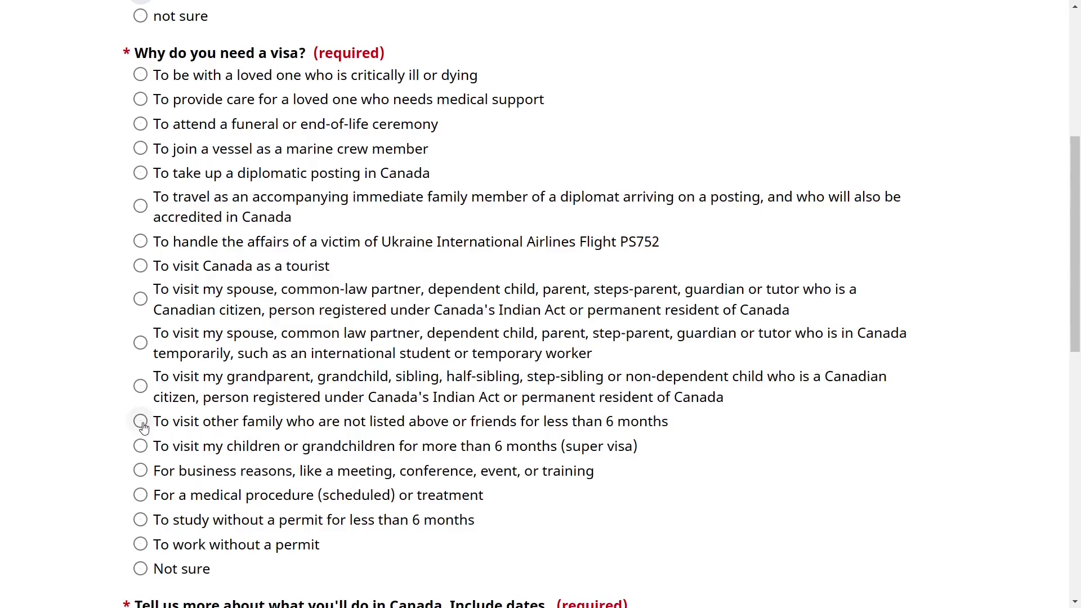
{"action": "left_click", "coordinate": [141, 422]}
{"action": "scroll", "coordinate": [495, 325], "scroll_direction": "down", "scroll_amount": 4}
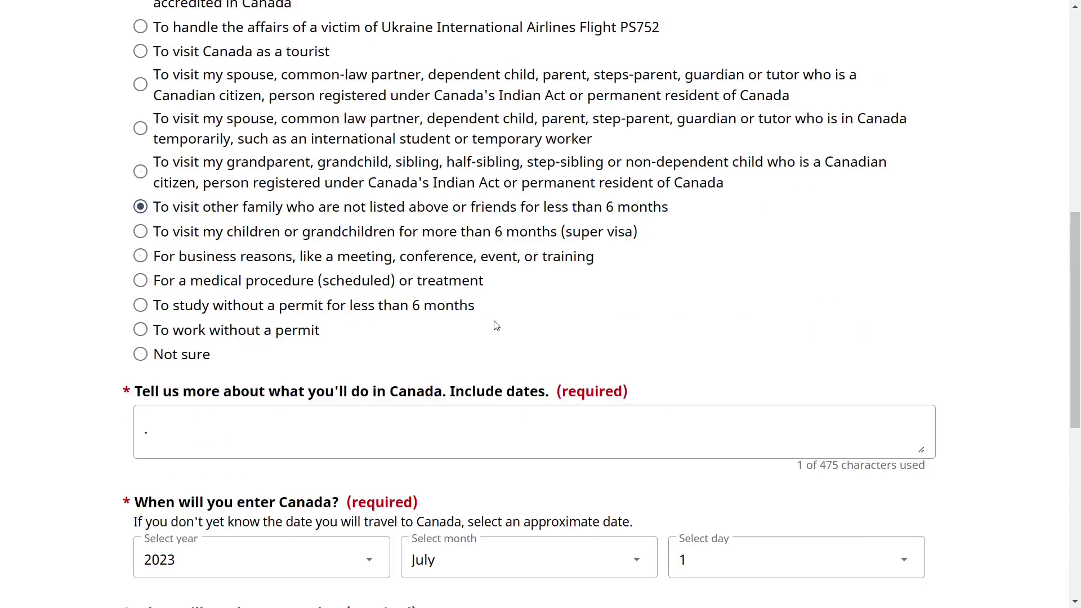
{"action": "scroll", "coordinate": [496, 325], "scroll_direction": "down", "scroll_amount": 2}
{"action": "left_click", "coordinate": [434, 340]}
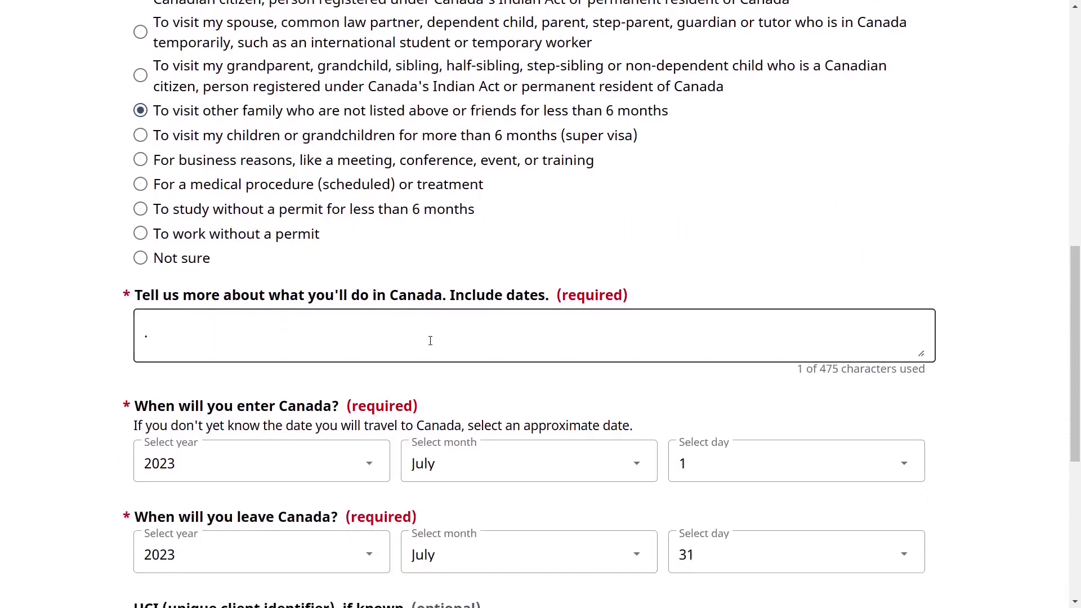
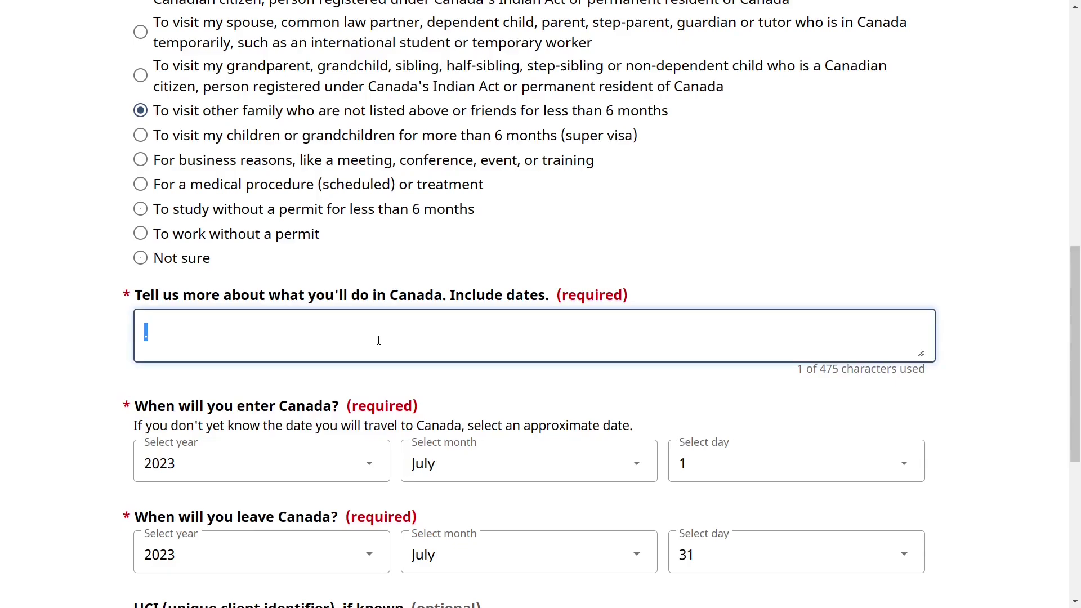
Paste the 155-character family-visit explanation for 01–31 July 2023 into the trip description box.
{"action": "type", "text": "To visit a family (Brother or Sister or Son or Daughter etc.)    Dates: 01- July -2023 to 31st July 2023 . Explain why you want to visit your family member"}
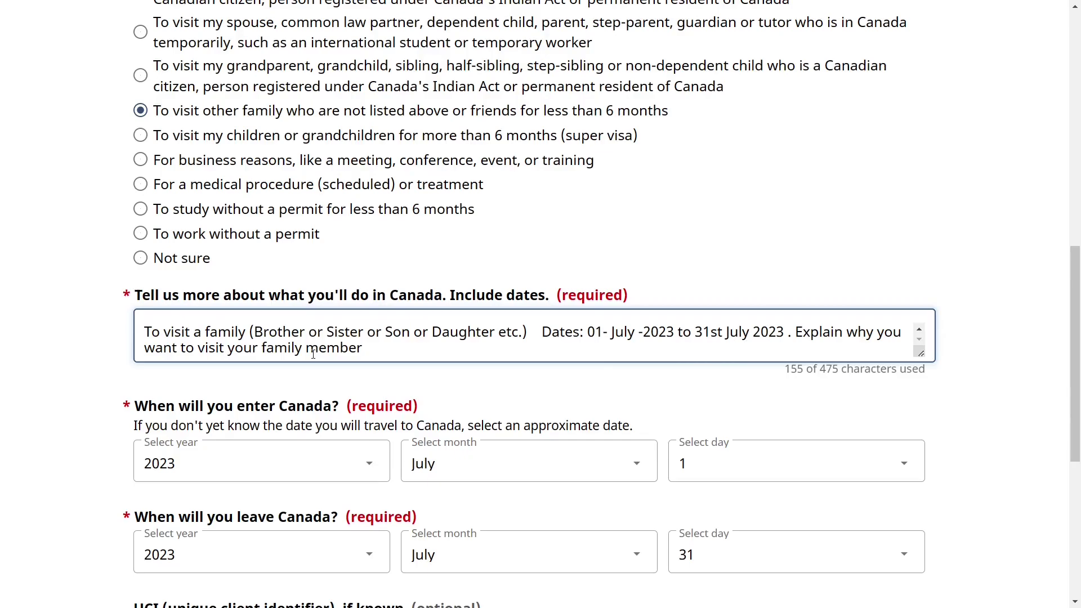
{"action": "double_click", "coordinate": [829, 370]}
{"action": "left_click", "coordinate": [752, 383]}
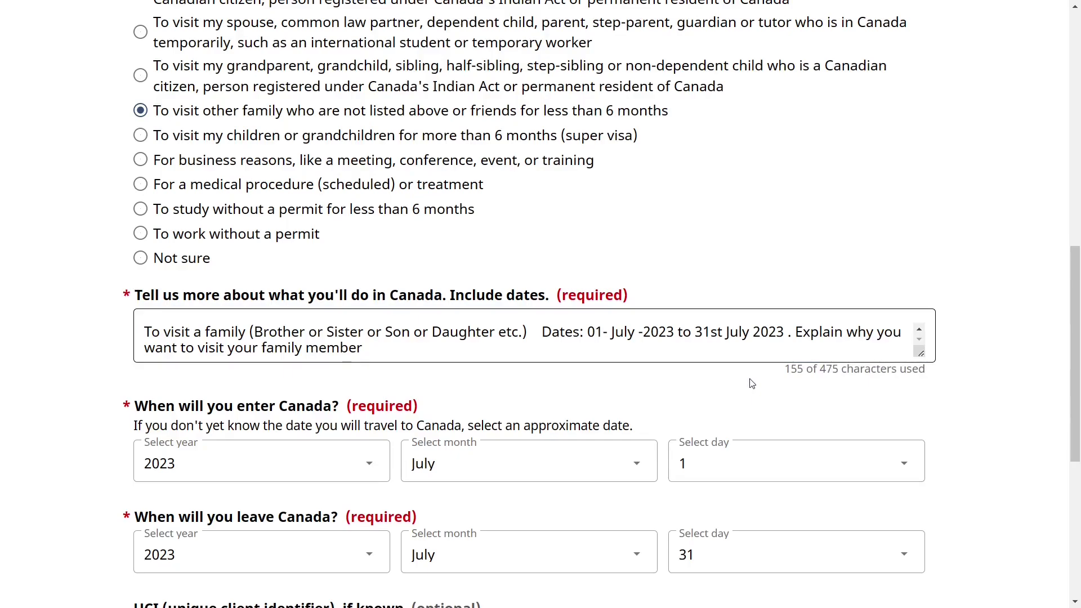
{"action": "scroll", "coordinate": [621, 399], "scroll_direction": "down", "scroll_amount": 1}
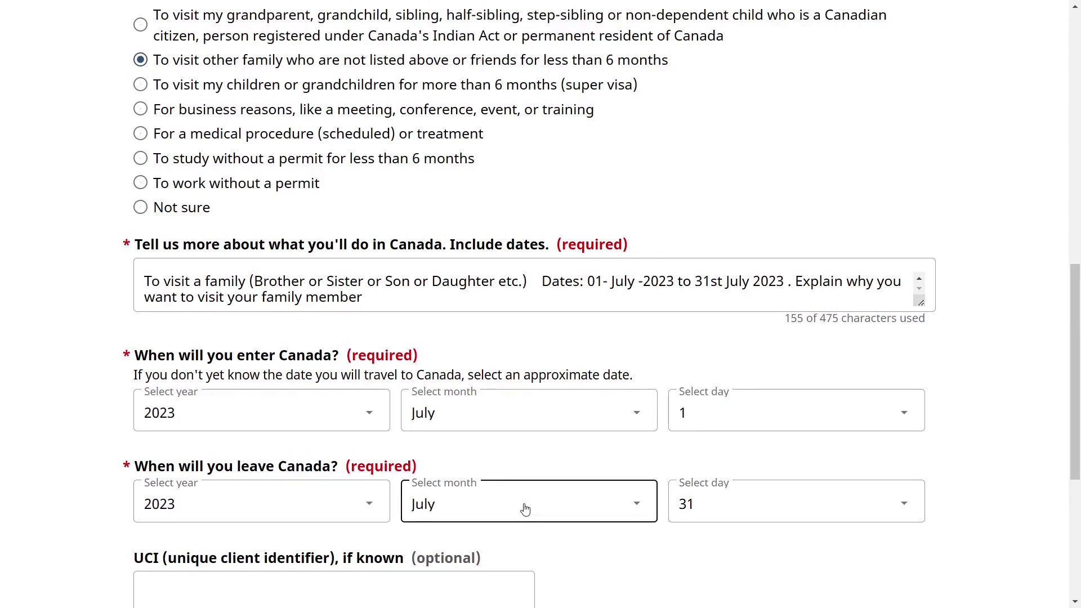
{"action": "scroll", "coordinate": [525, 509], "scroll_direction": "down", "scroll_amount": 2}
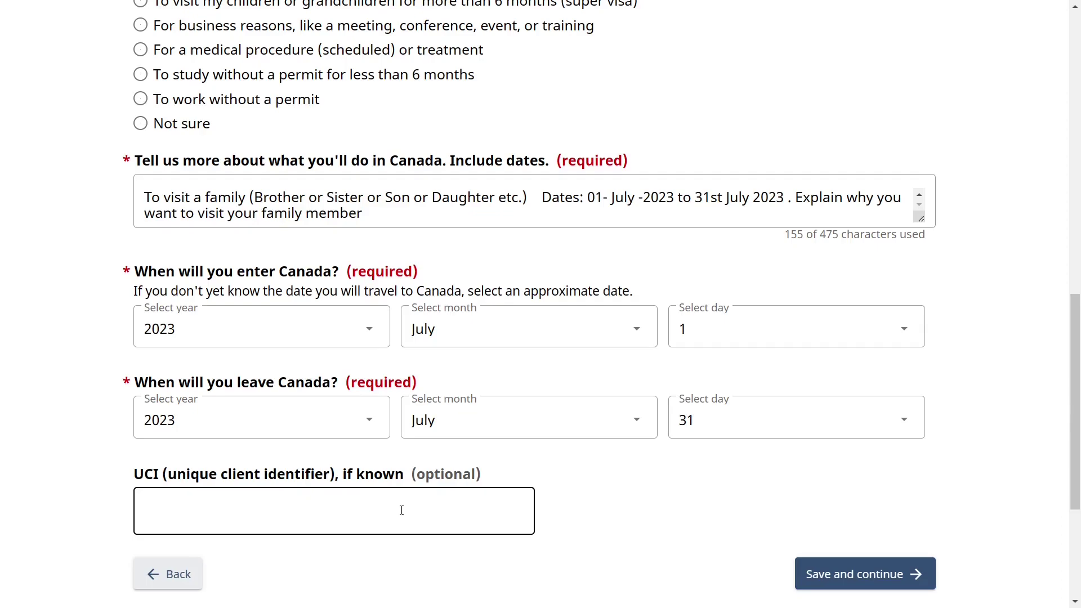
{"action": "scroll", "coordinate": [402, 510], "scroll_direction": "down", "scroll_amount": 1}
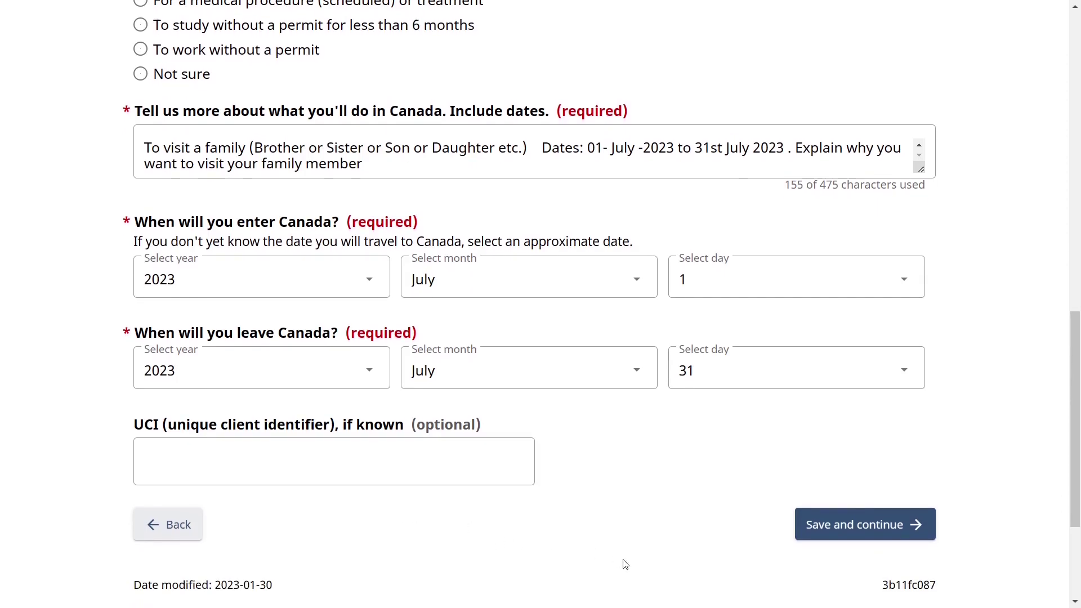
Save the trip purpose answers and continue past the 'You selected: visitor visa' summary.
{"action": "left_click", "coordinate": [815, 536]}
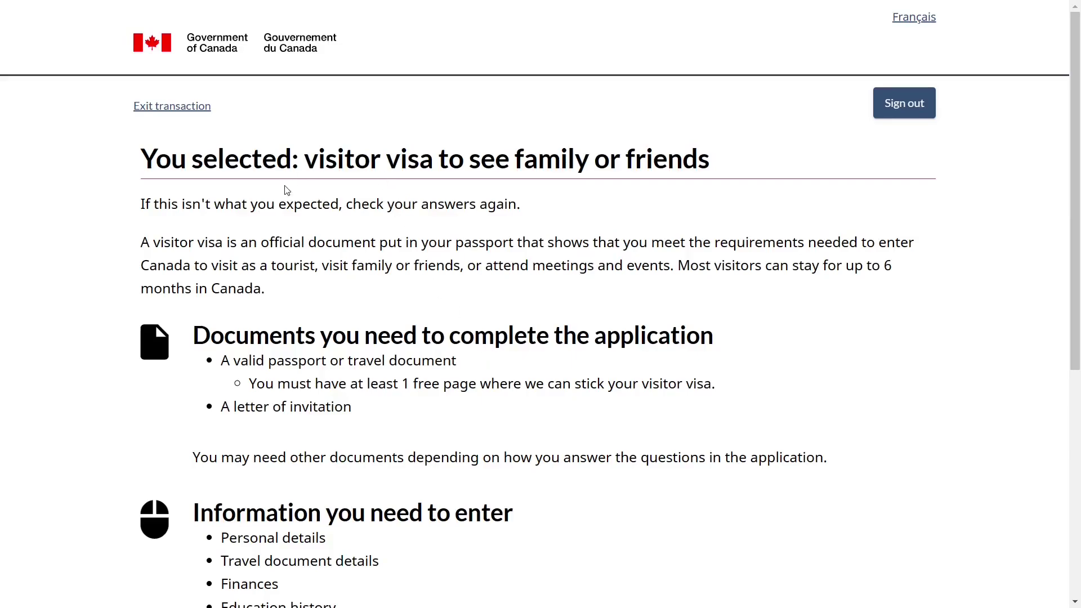
{"action": "scroll", "coordinate": [334, 337], "scroll_direction": "down", "scroll_amount": 1}
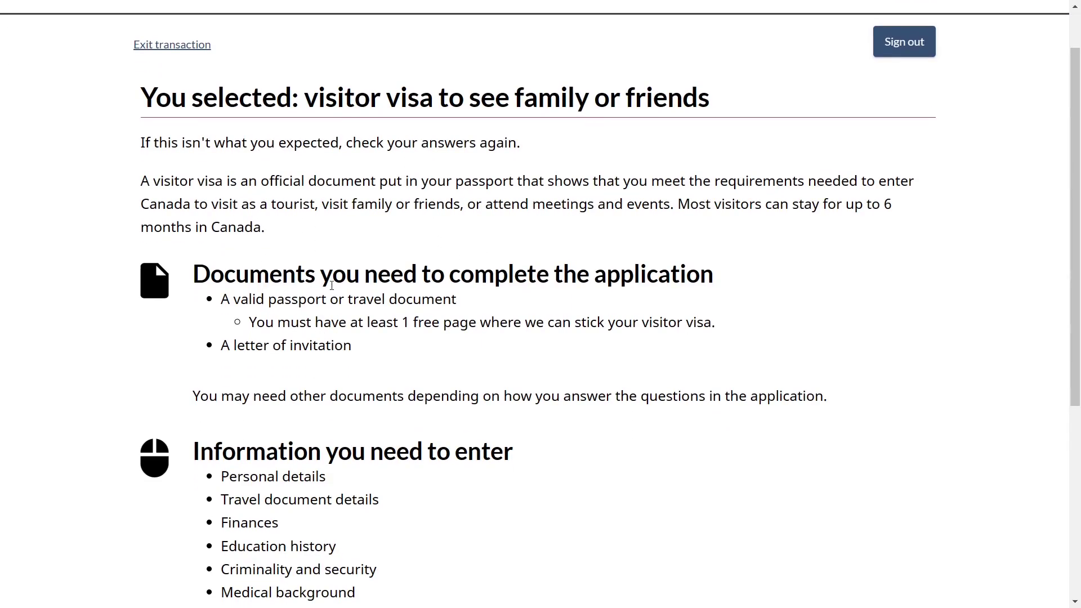
{"action": "left_click_drag", "start_coordinate": [332, 277], "coordinate": [476, 296]}
{"action": "left_click", "coordinate": [469, 305]}
{"action": "scroll", "coordinate": [292, 345], "scroll_direction": "down", "scroll_amount": 3}
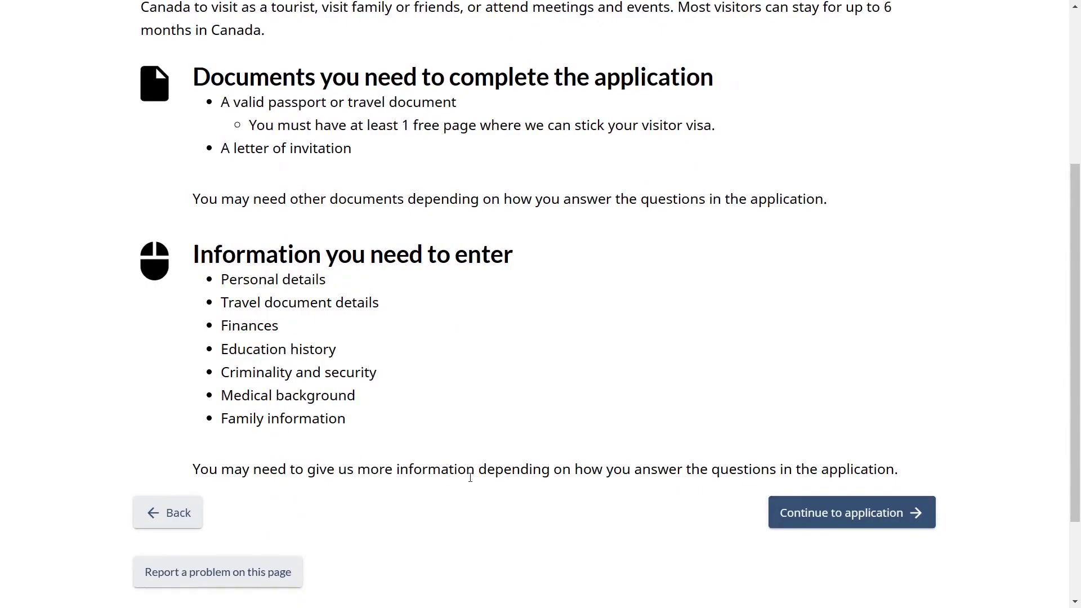
{"action": "left_click", "coordinate": [823, 525]}
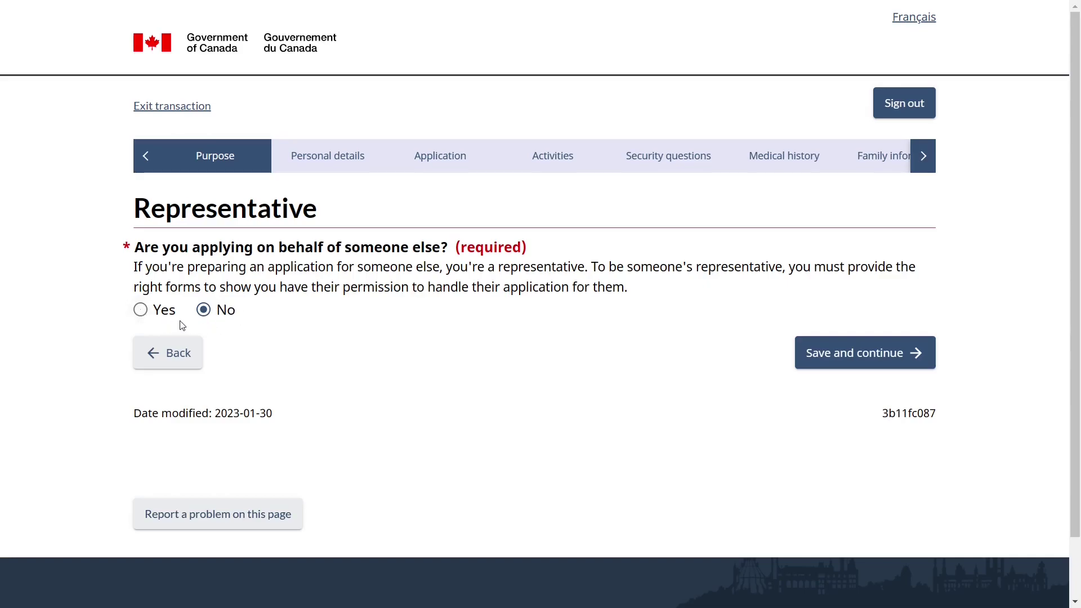
Answer No to applying on behalf of someone else and save the Representative page.
{"action": "left_click", "coordinate": [141, 312]}
{"action": "scroll", "coordinate": [143, 309], "scroll_direction": "down", "scroll_amount": 2}
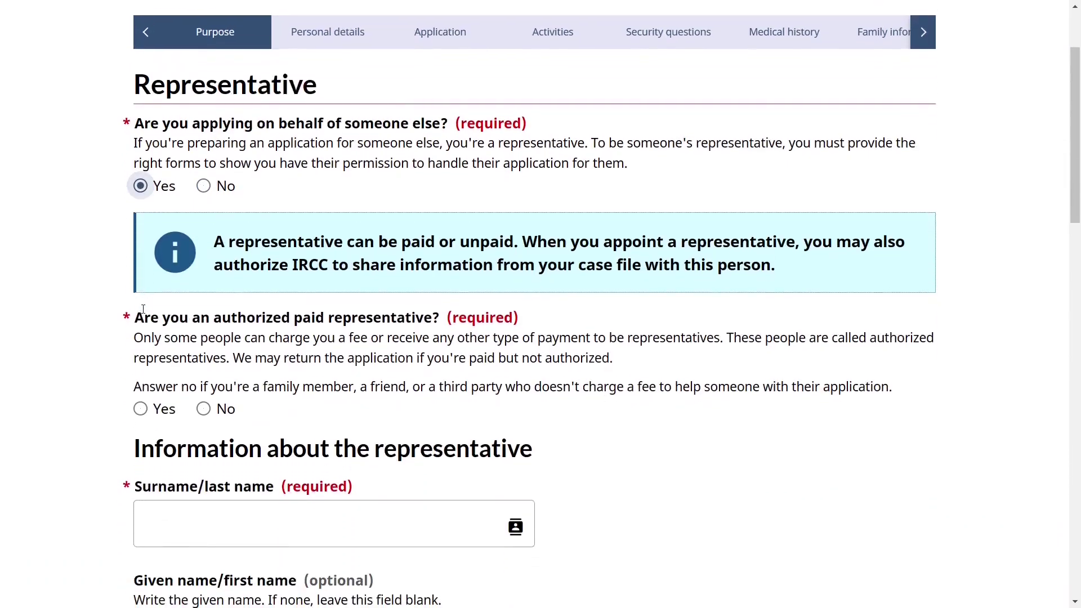
{"action": "scroll", "coordinate": [143, 309], "scroll_direction": "down", "scroll_amount": 2}
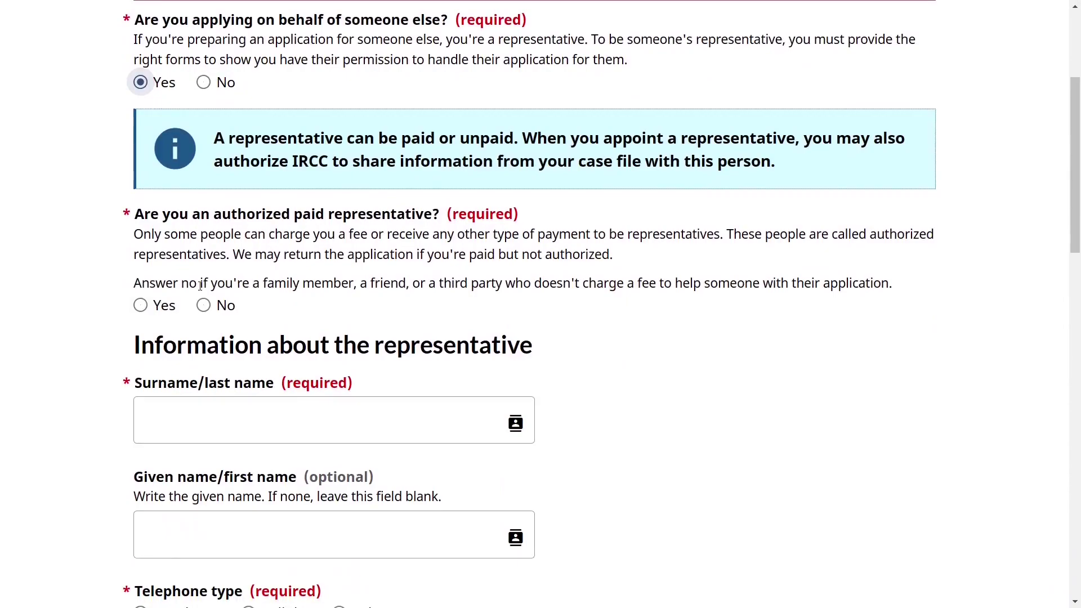
{"action": "scroll", "coordinate": [200, 285], "scroll_direction": "down", "scroll_amount": 1}
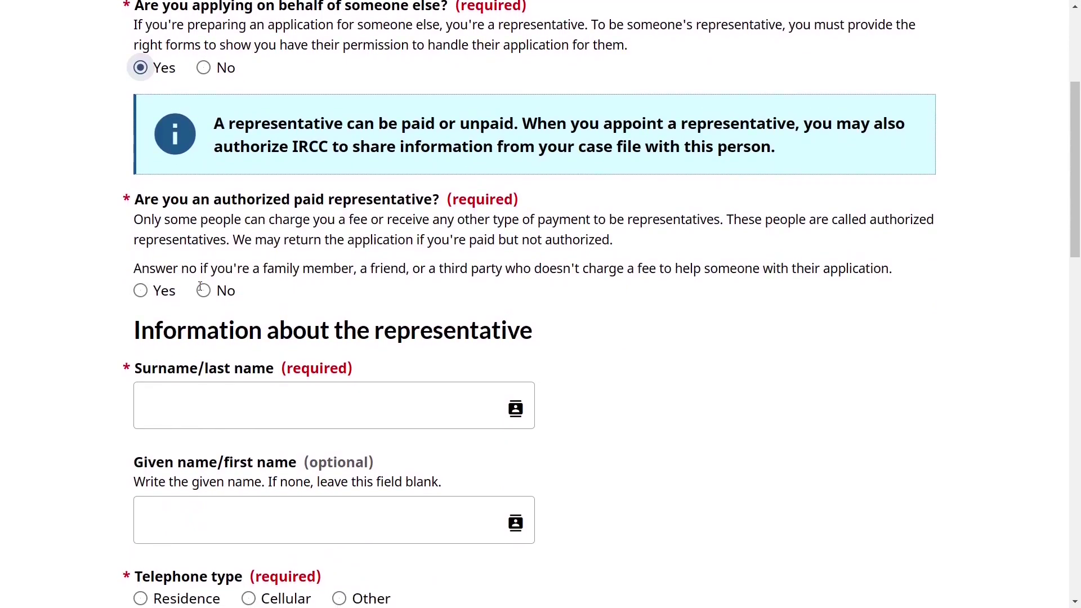
{"action": "scroll", "coordinate": [200, 286], "scroll_direction": "down", "scroll_amount": 7}
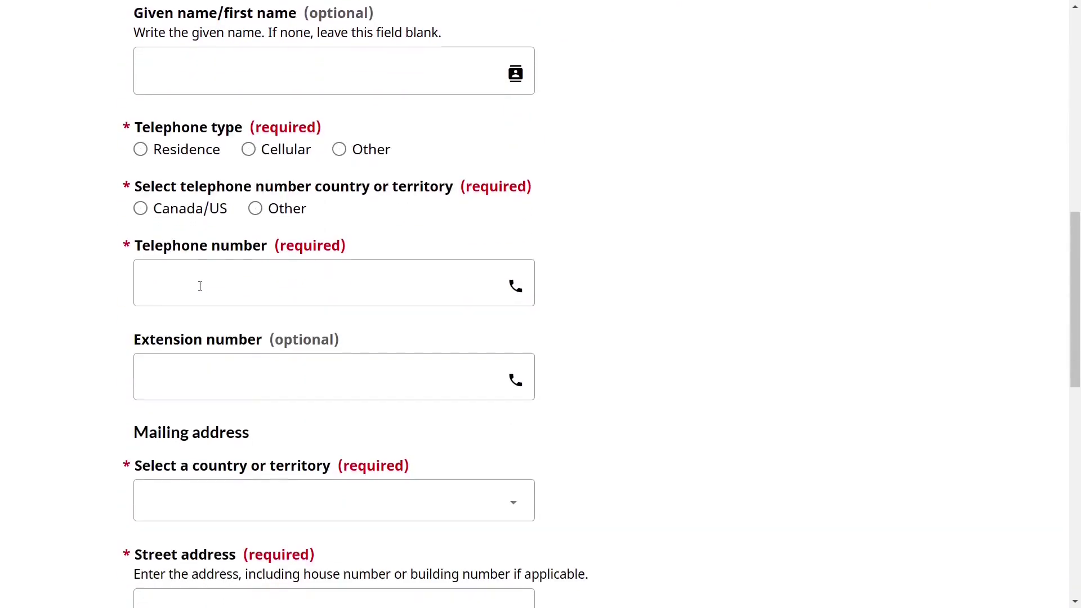
{"action": "scroll", "coordinate": [200, 287], "scroll_direction": "down", "scroll_amount": 4}
{"action": "scroll", "coordinate": [200, 290], "scroll_direction": "down", "scroll_amount": 5}
{"action": "scroll", "coordinate": [200, 290], "scroll_direction": "up", "scroll_amount": 15}
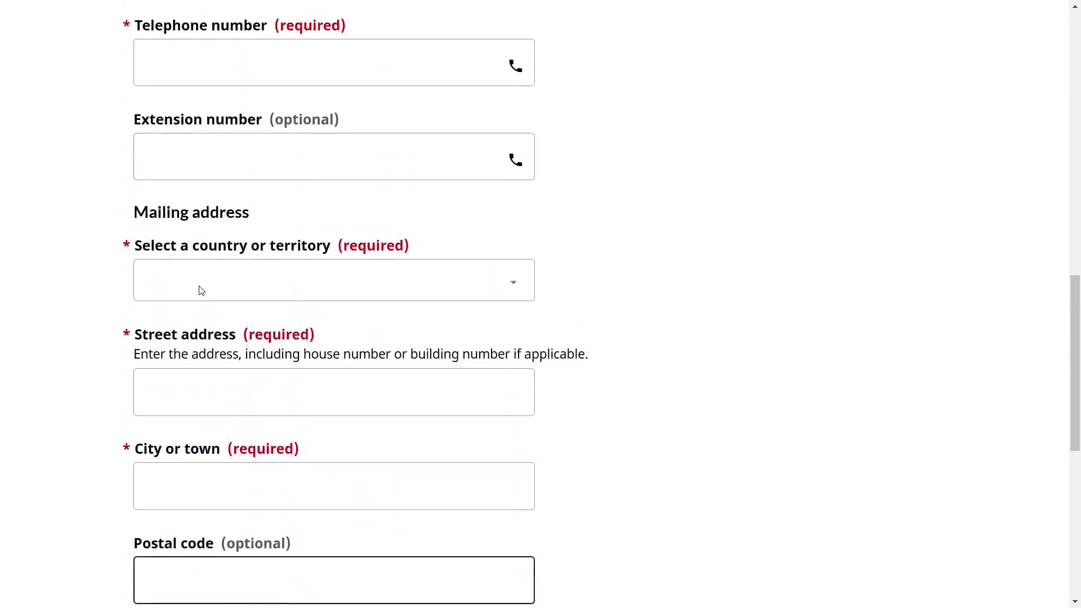
{"action": "scroll", "coordinate": [201, 290], "scroll_direction": "up", "scroll_amount": 1}
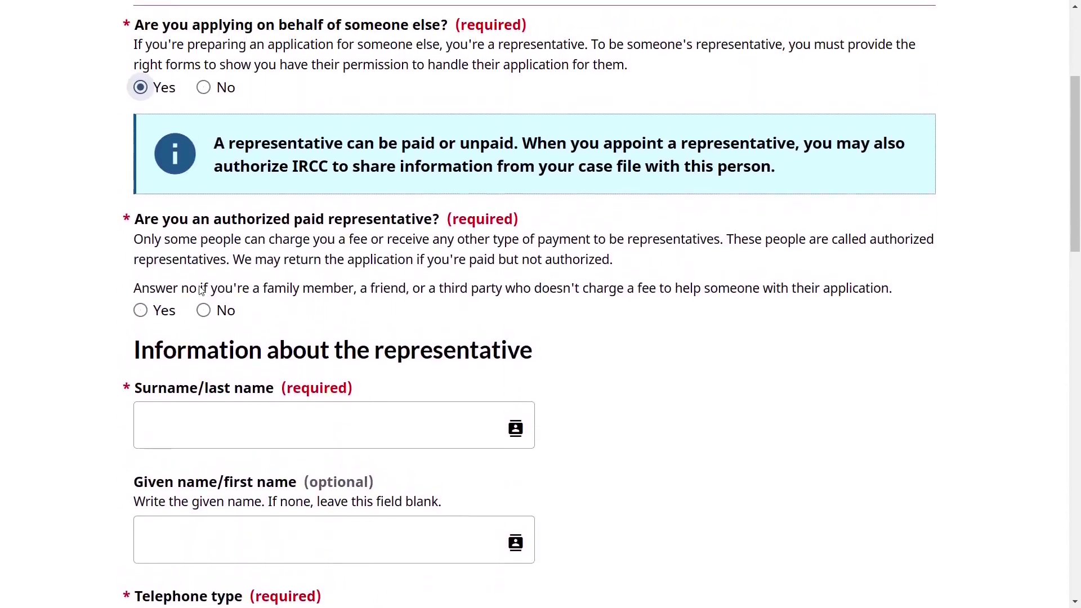
{"action": "scroll", "coordinate": [199, 286], "scroll_direction": "up", "scroll_amount": 2}
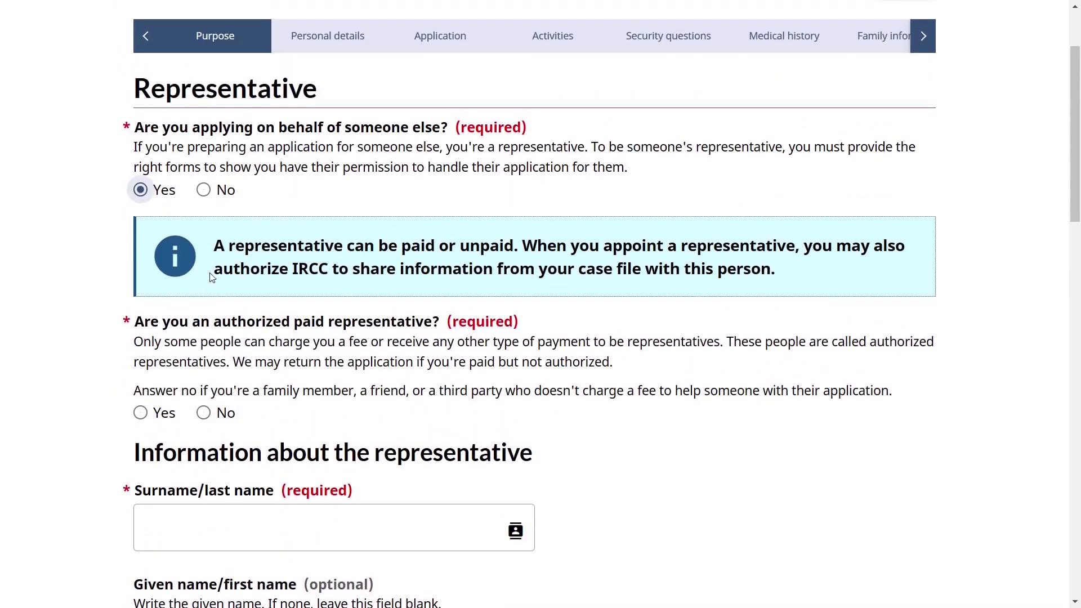
{"action": "left_click", "coordinate": [204, 190]}
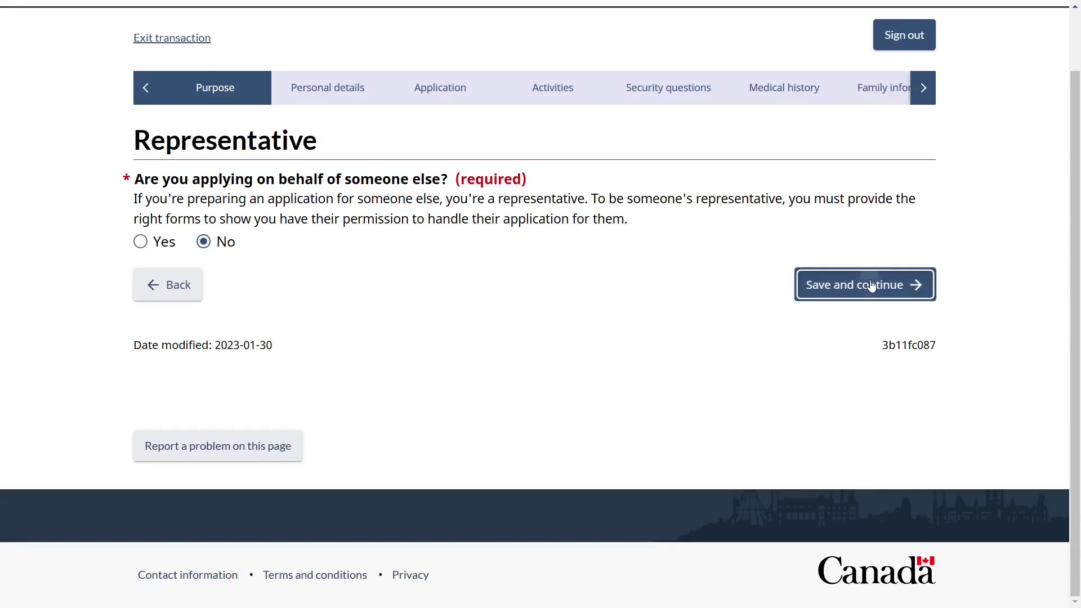
{"action": "left_click", "coordinate": [867, 284]}
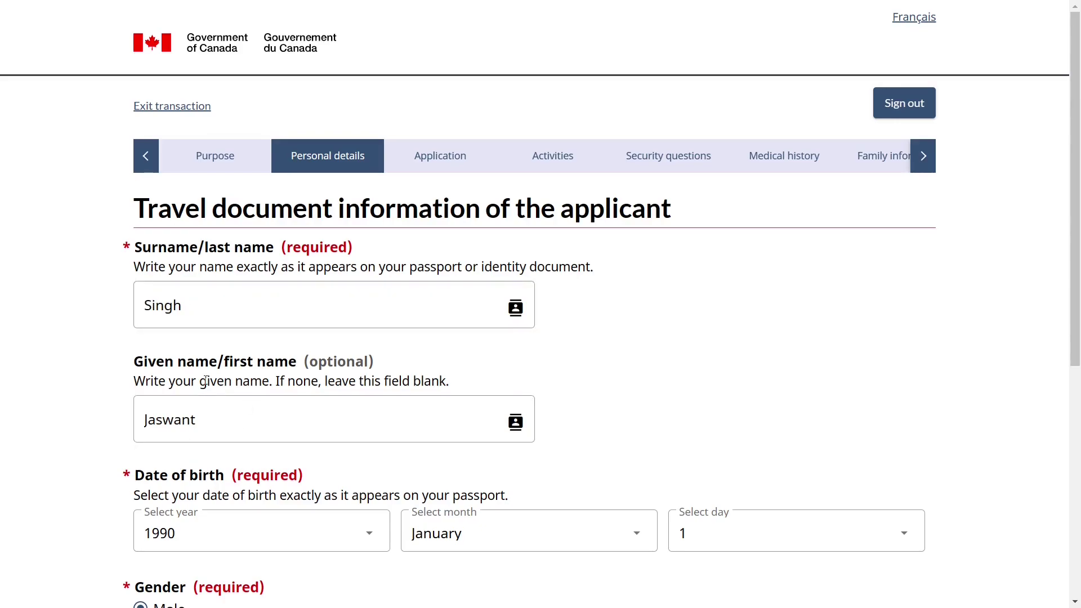
Verify the prefilled surname and given name, then save the travel document information page.
{"action": "left_click", "coordinate": [194, 321]}
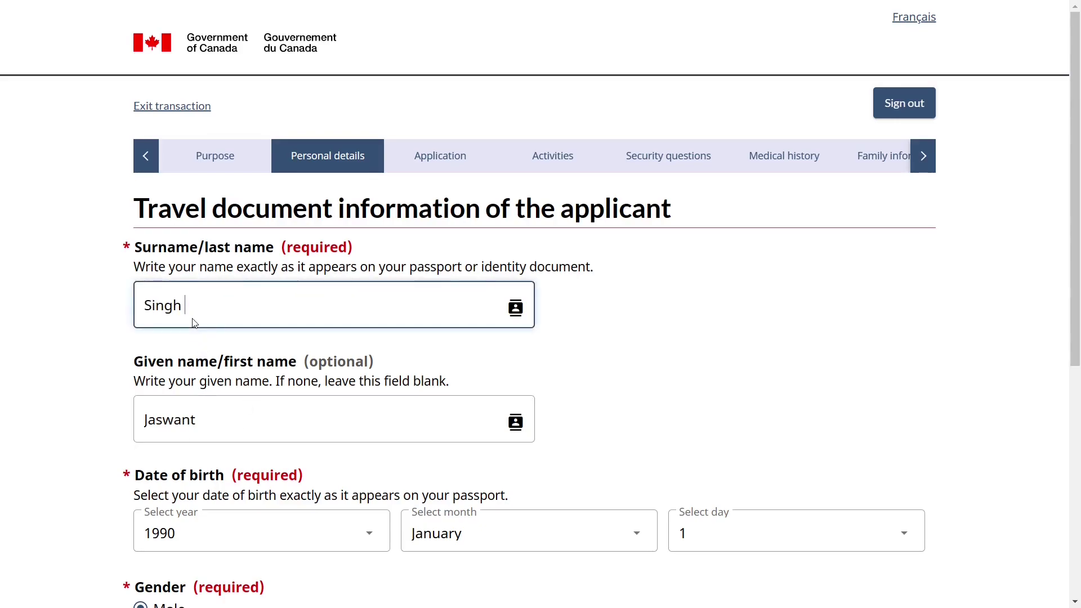
{"action": "left_click", "coordinate": [202, 413]}
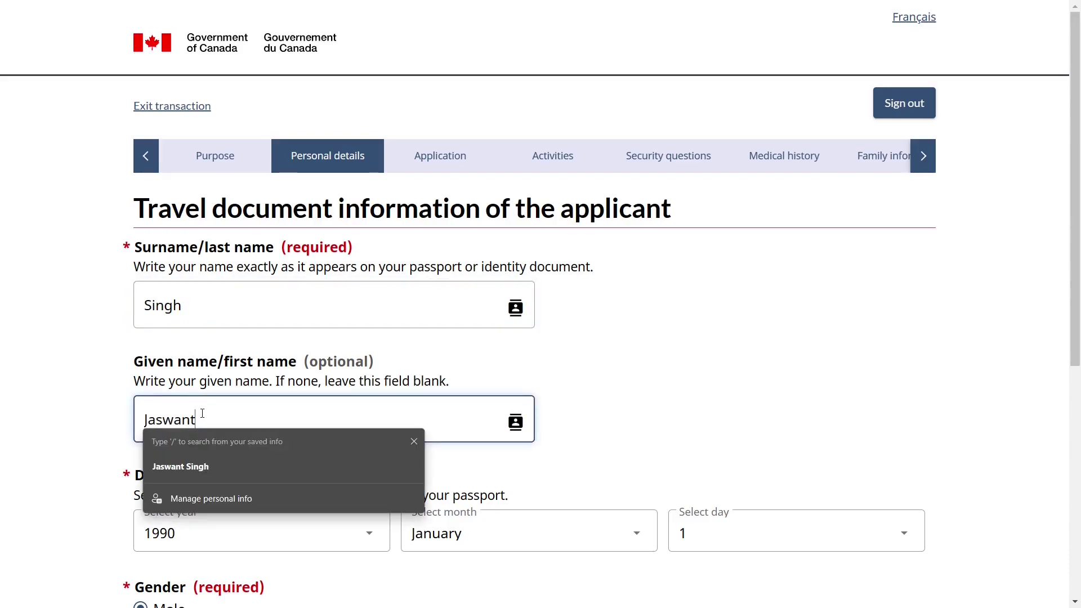
{"action": "left_click", "coordinate": [64, 401]}
{"action": "scroll", "coordinate": [65, 401], "scroll_direction": "down", "scroll_amount": 1}
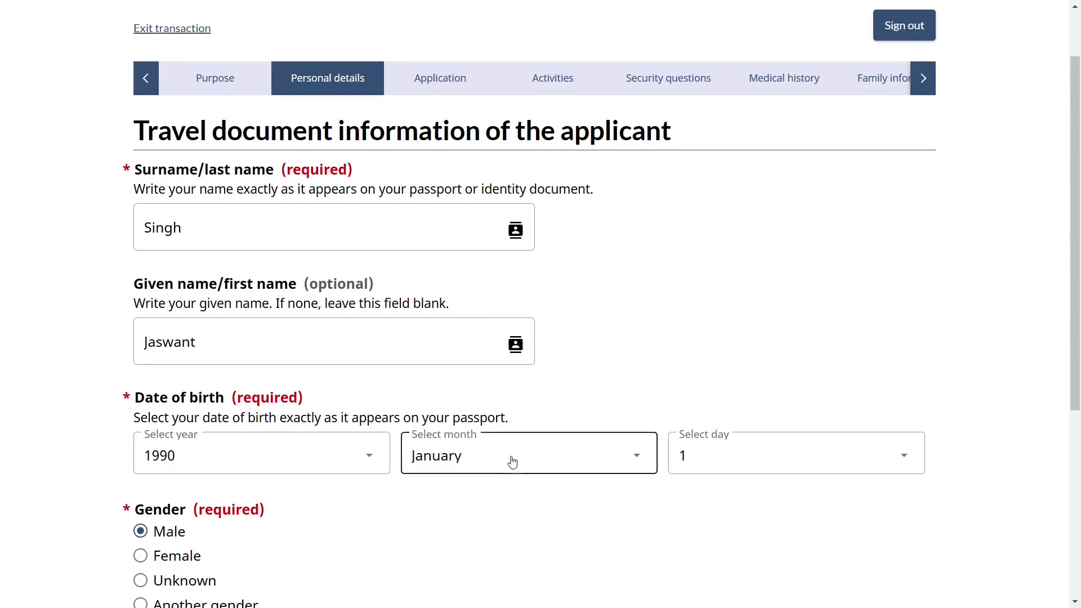
{"action": "scroll", "coordinate": [436, 511], "scroll_direction": "down", "scroll_amount": 2}
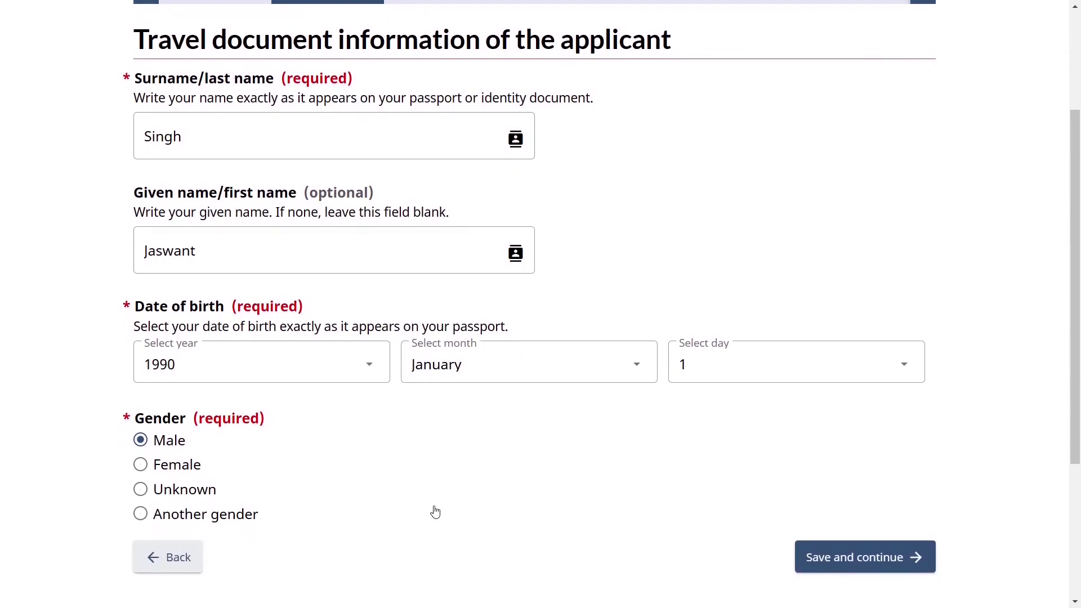
{"action": "scroll", "coordinate": [435, 512], "scroll_direction": "down", "scroll_amount": 1}
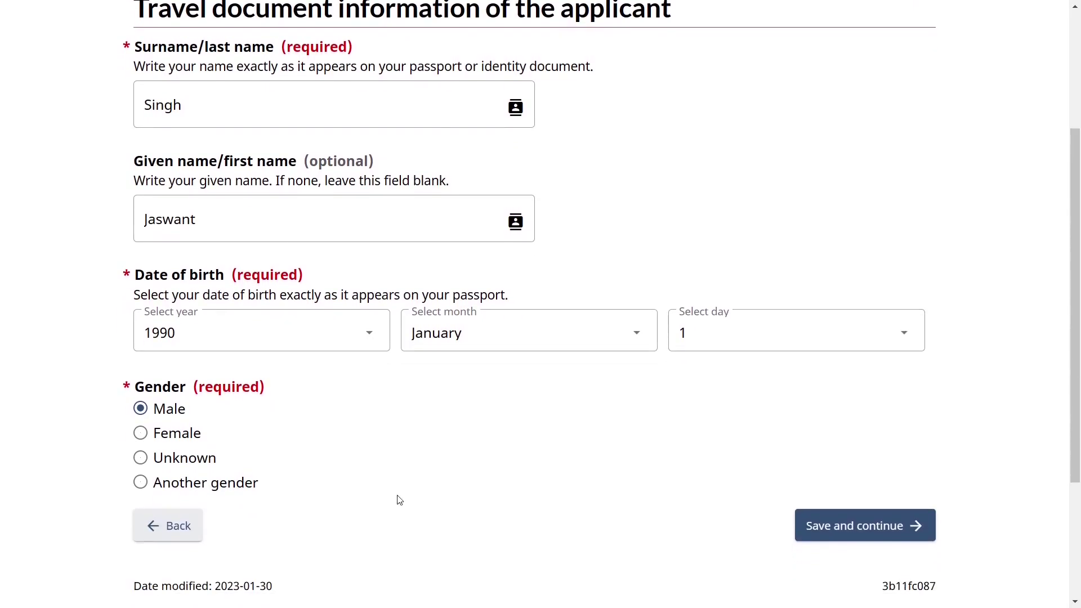
{"action": "left_click", "coordinate": [808, 525]}
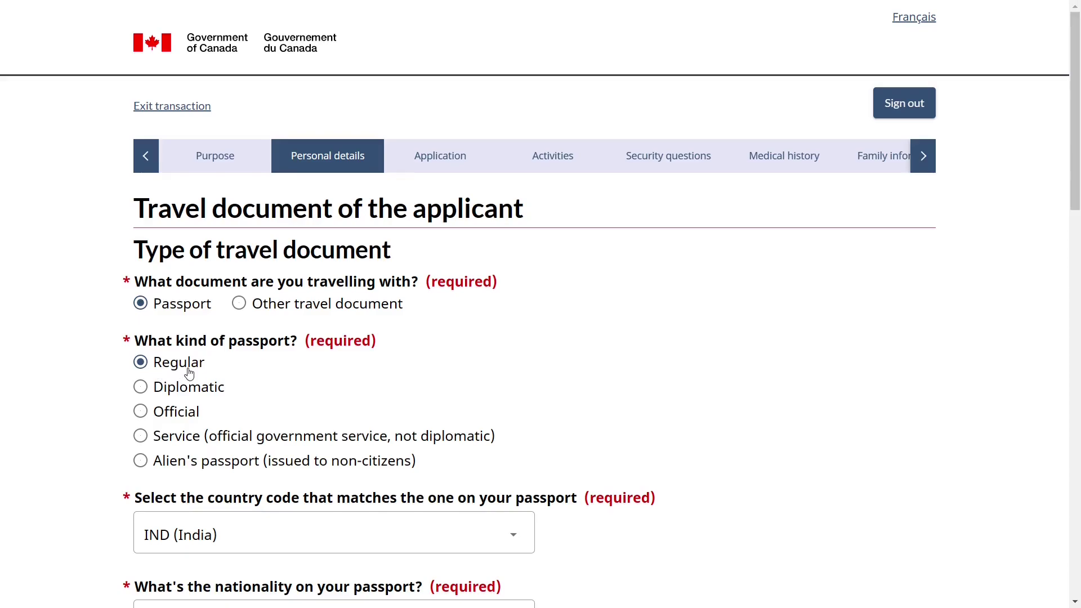
Check the Indian passport number and confirmation, issued 2 January 2020, expiring 1 January 2030.
{"action": "scroll", "coordinate": [189, 373], "scroll_direction": "down", "scroll_amount": 1}
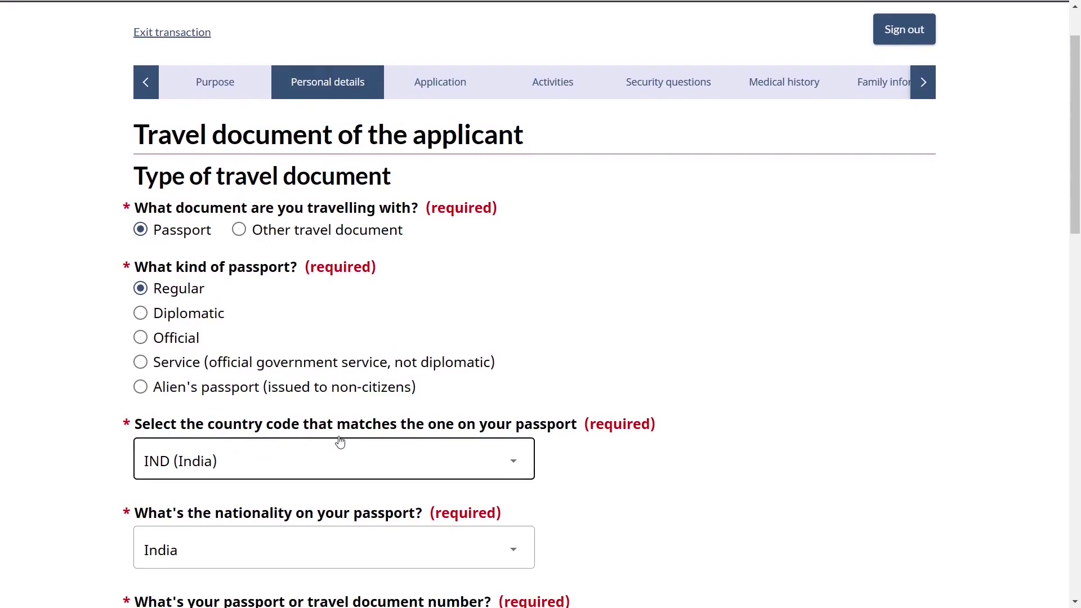
{"action": "scroll", "coordinate": [334, 462], "scroll_direction": "down", "scroll_amount": 1}
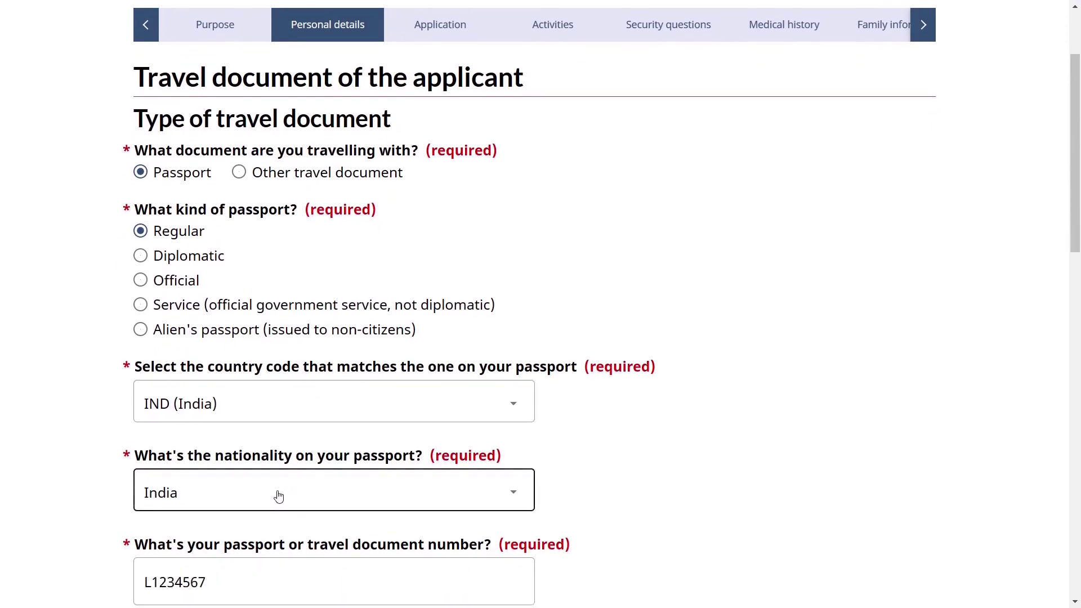
{"action": "scroll", "coordinate": [278, 496], "scroll_direction": "down", "scroll_amount": 1}
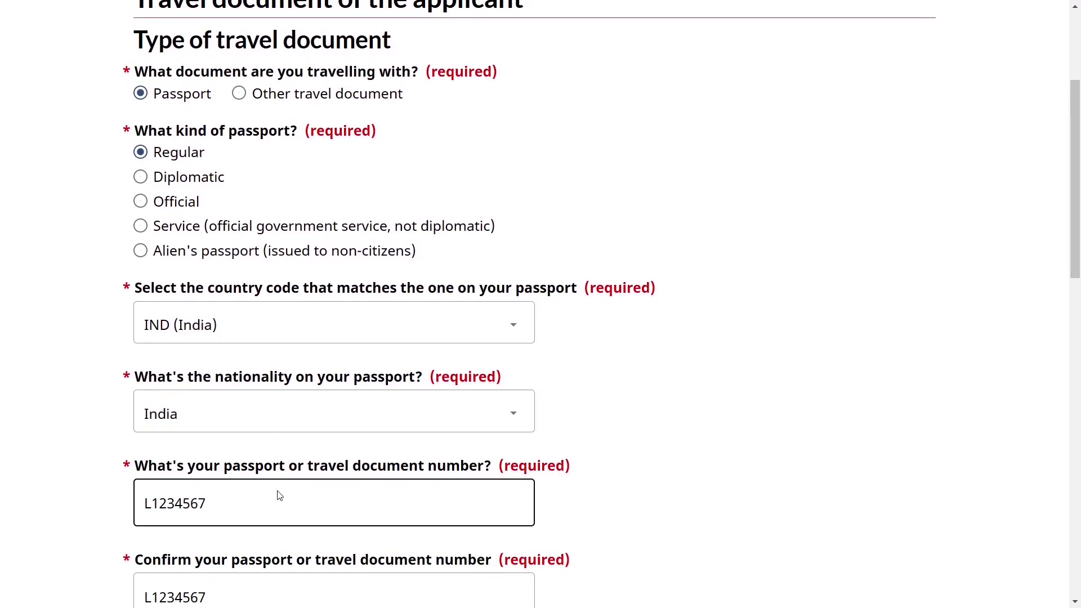
{"action": "scroll", "coordinate": [280, 495], "scroll_direction": "down", "scroll_amount": 1}
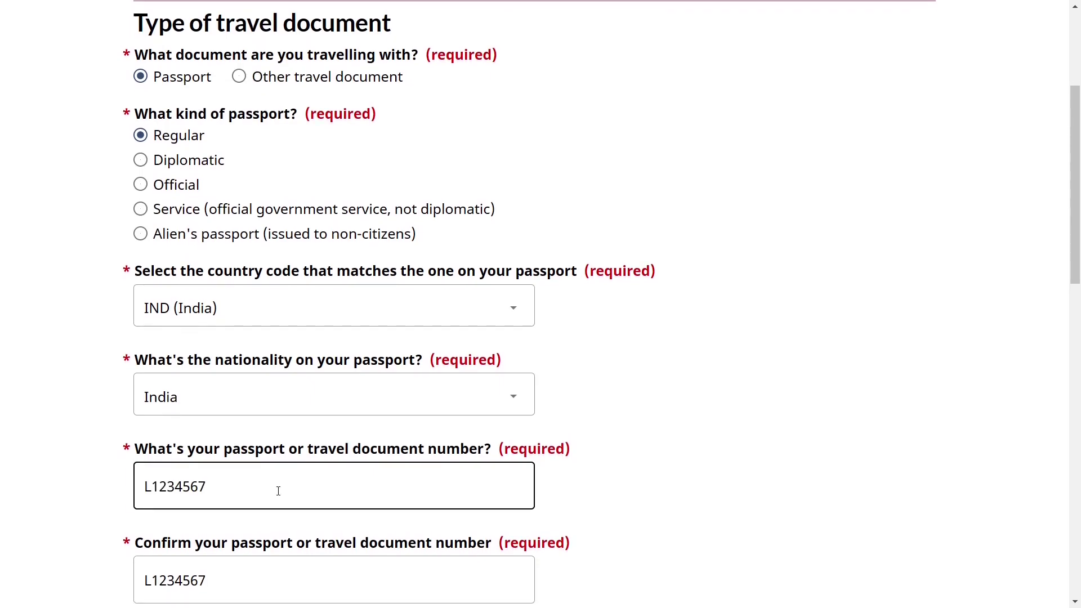
{"action": "left_click", "coordinate": [278, 491]}
{"action": "scroll", "coordinate": [280, 489], "scroll_direction": "down", "scroll_amount": 1}
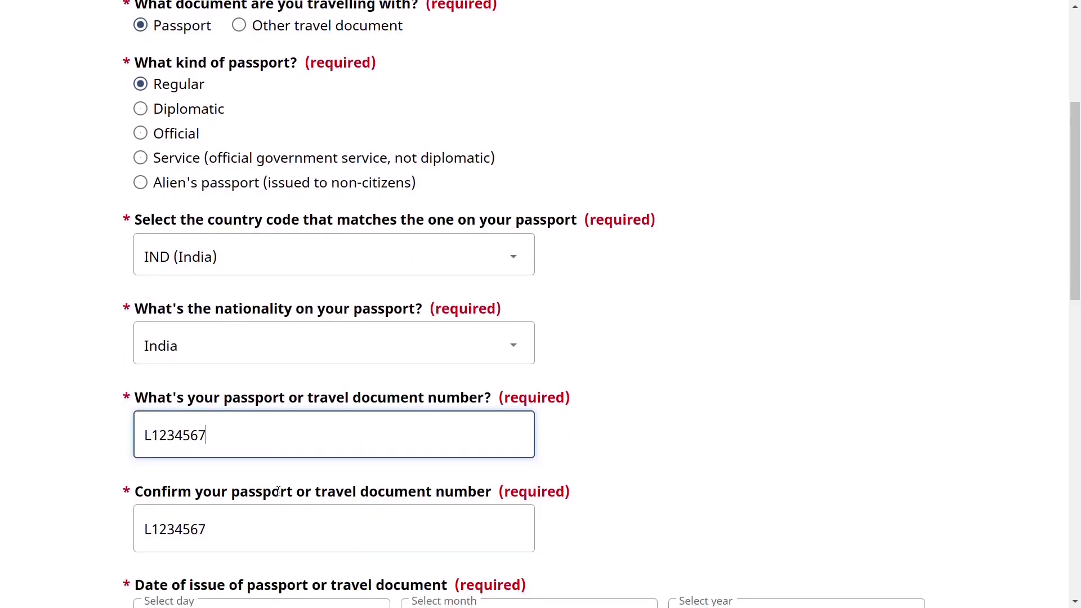
{"action": "left_click", "coordinate": [251, 524]}
{"action": "scroll", "coordinate": [309, 522], "scroll_direction": "down", "scroll_amount": 3}
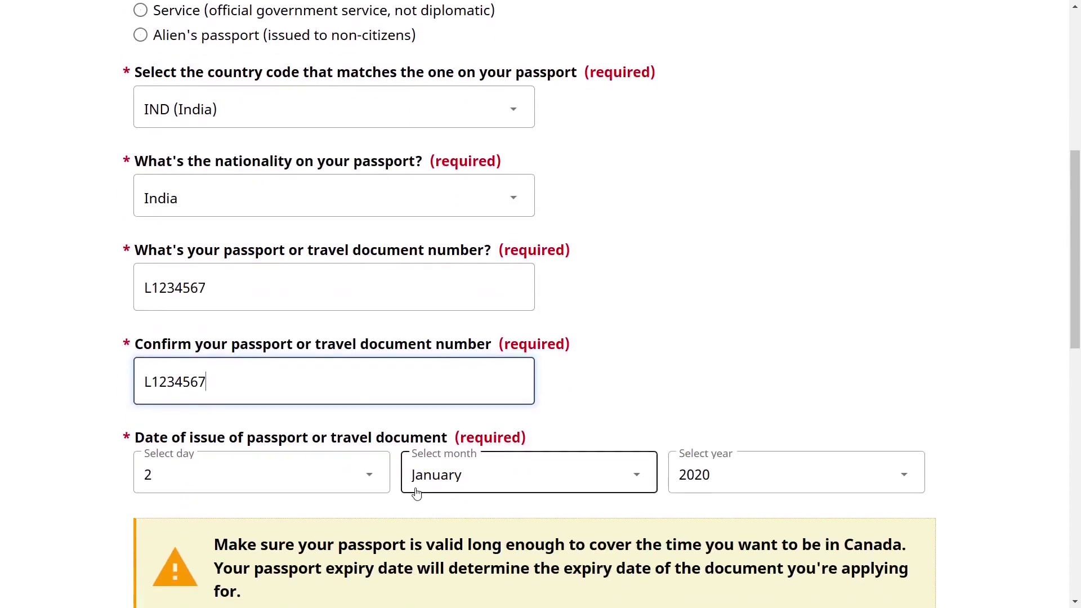
{"action": "scroll", "coordinate": [428, 486], "scroll_direction": "down", "scroll_amount": 1}
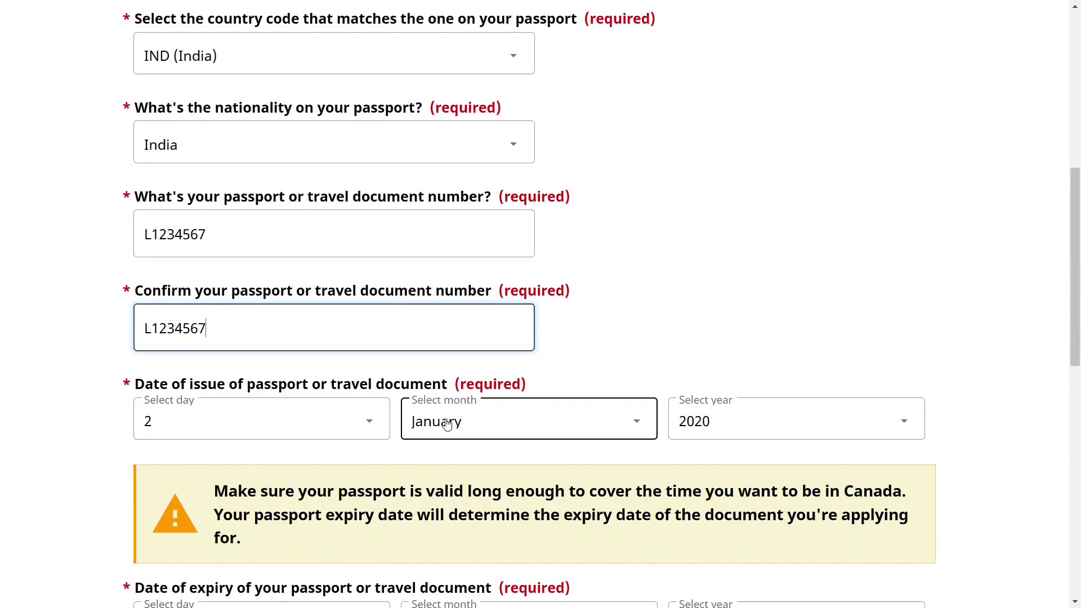
{"action": "scroll", "coordinate": [447, 423], "scroll_direction": "down", "scroll_amount": 1}
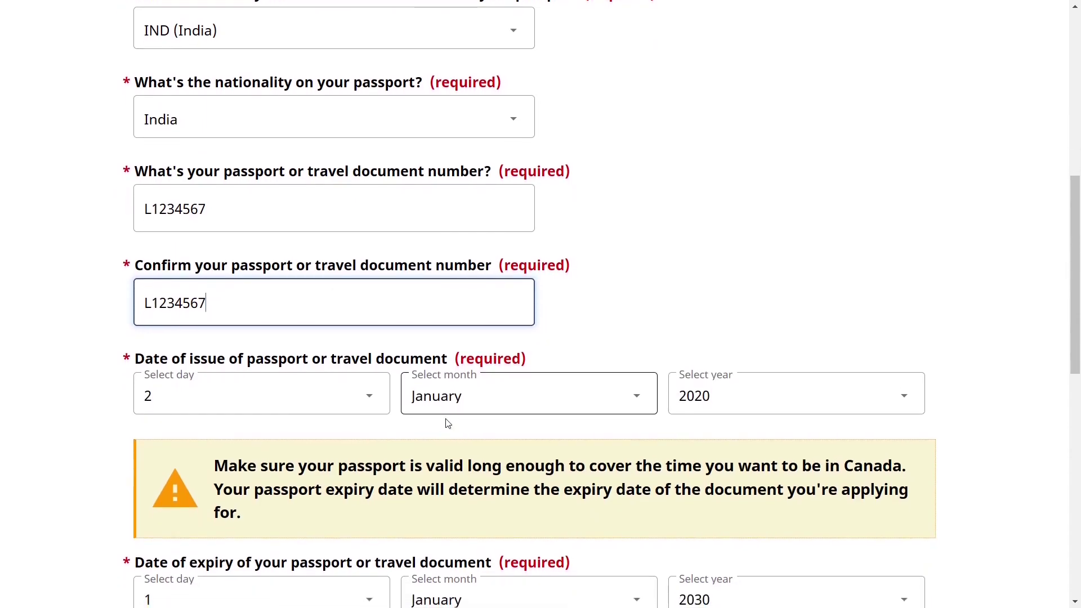
{"action": "scroll", "coordinate": [448, 423], "scroll_direction": "down", "scroll_amount": 3}
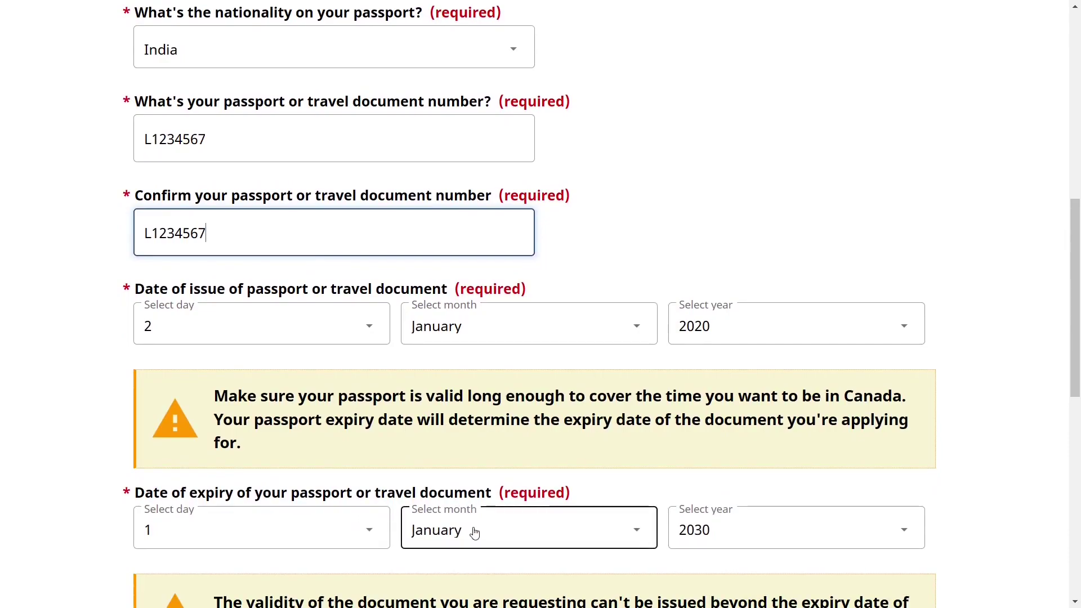
{"action": "scroll", "coordinate": [474, 532], "scroll_direction": "down", "scroll_amount": 3}
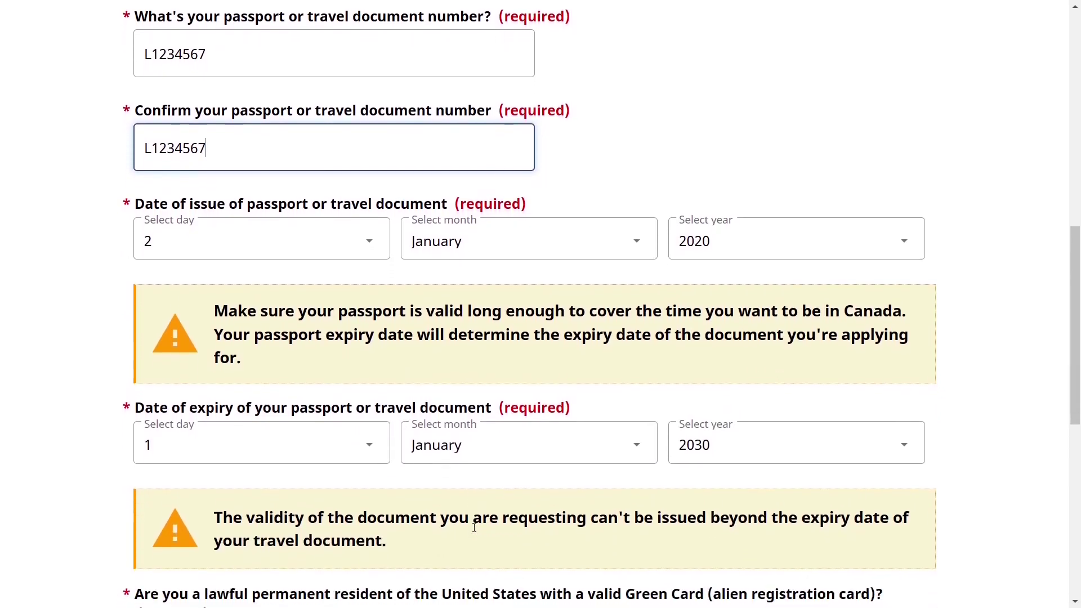
{"action": "scroll", "coordinate": [474, 532], "scroll_direction": "down", "scroll_amount": 3}
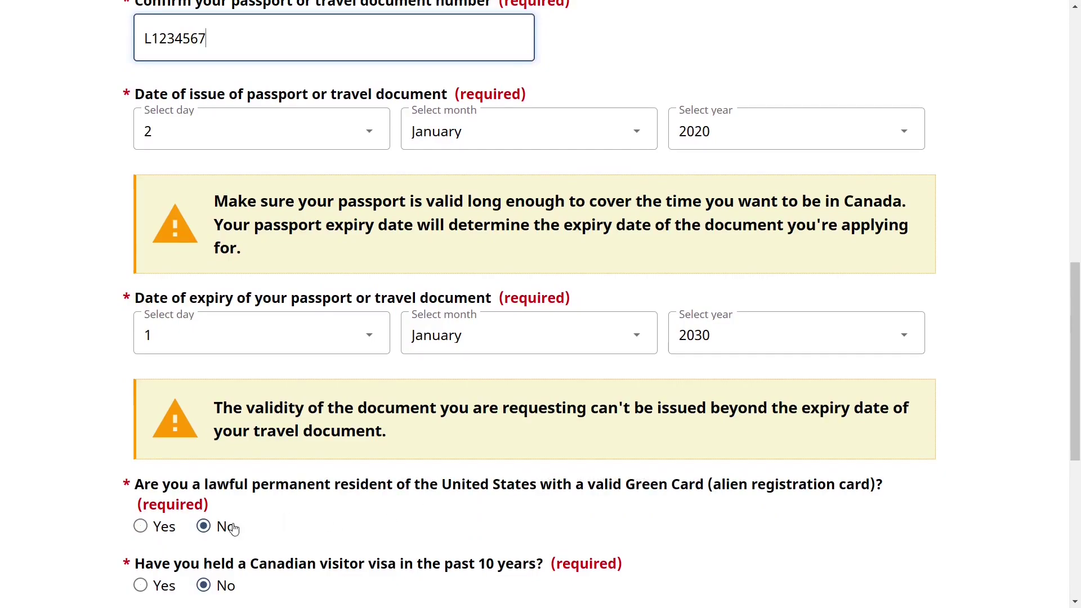
{"action": "scroll", "coordinate": [206, 555], "scroll_direction": "down", "scroll_amount": 2}
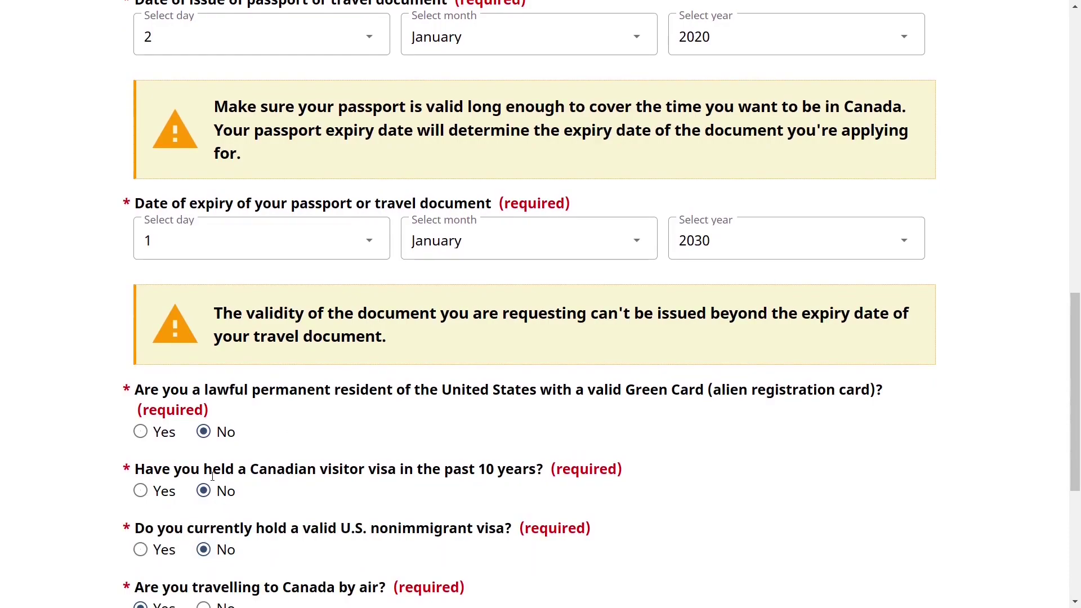
{"action": "scroll", "coordinate": [212, 476], "scroll_direction": "down", "scroll_amount": 1}
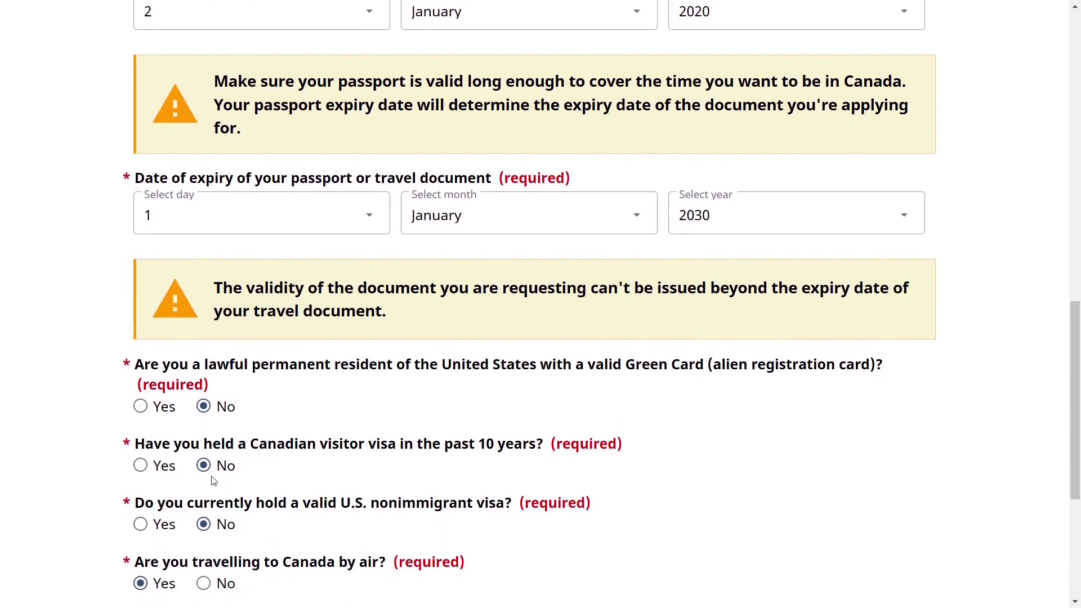
{"action": "scroll", "coordinate": [214, 481], "scroll_direction": "down", "scroll_amount": 1}
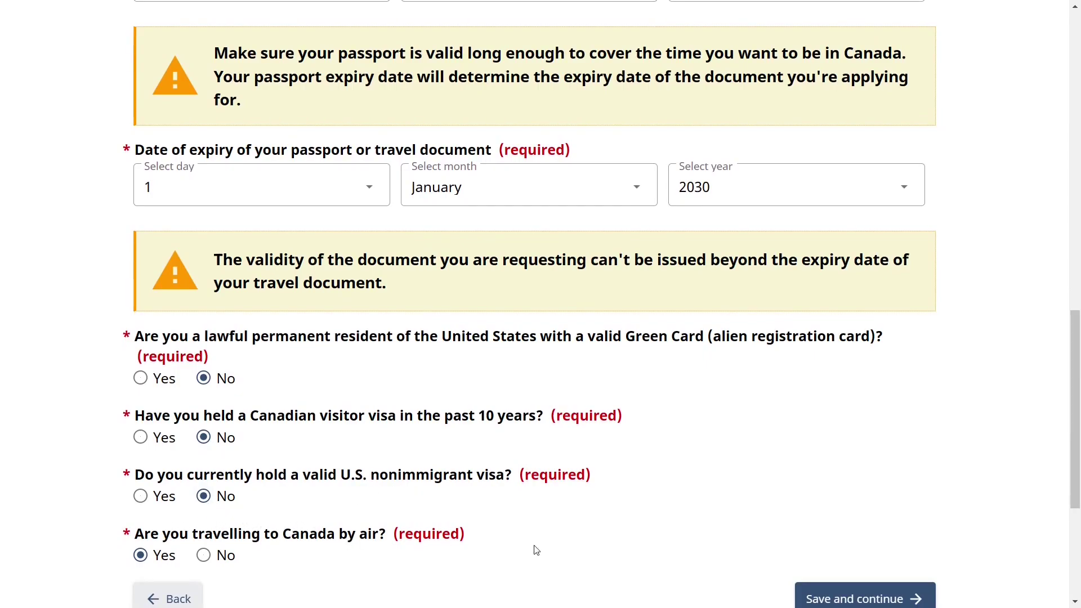
{"action": "scroll", "coordinate": [533, 550], "scroll_direction": "down", "scroll_amount": 3}
Save the travel document page and confirm birth in Jaipur, India.
{"action": "left_click", "coordinate": [868, 506]}
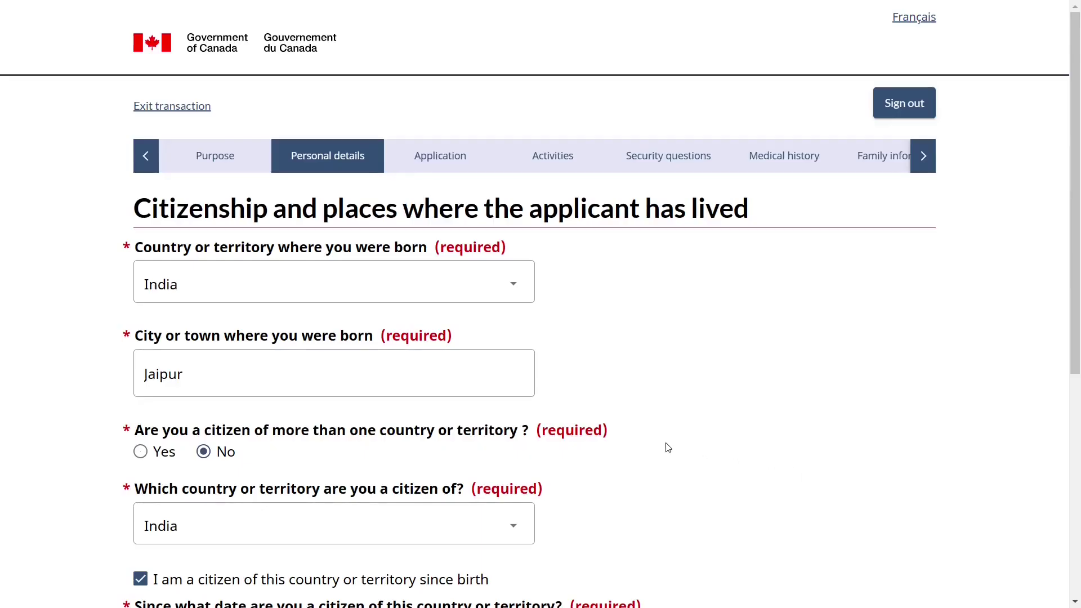
{"action": "scroll", "coordinate": [666, 448], "scroll_direction": "down", "scroll_amount": 1}
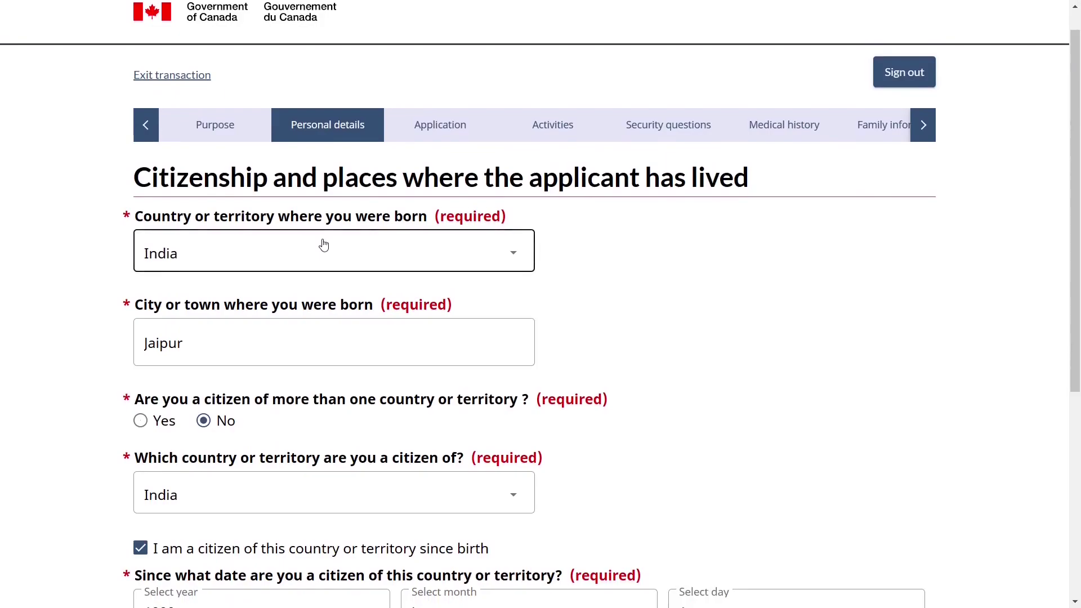
{"action": "left_click", "coordinate": [262, 254]}
{"action": "left_click", "coordinate": [263, 254]}
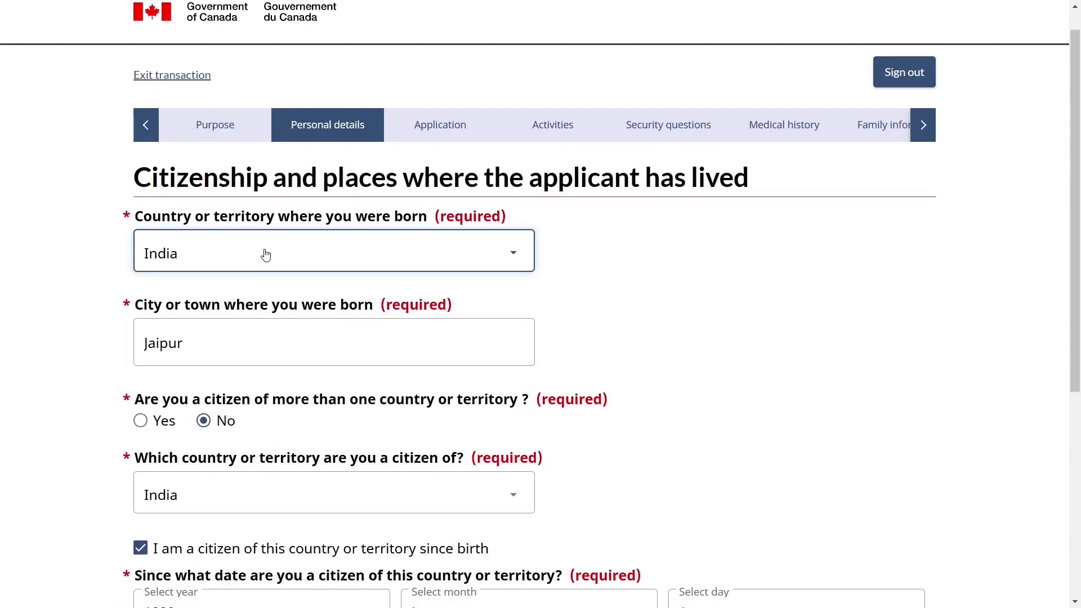
{"action": "scroll", "coordinate": [335, 294], "scroll_direction": "down", "scroll_amount": 1}
{"action": "left_click", "coordinate": [255, 301]}
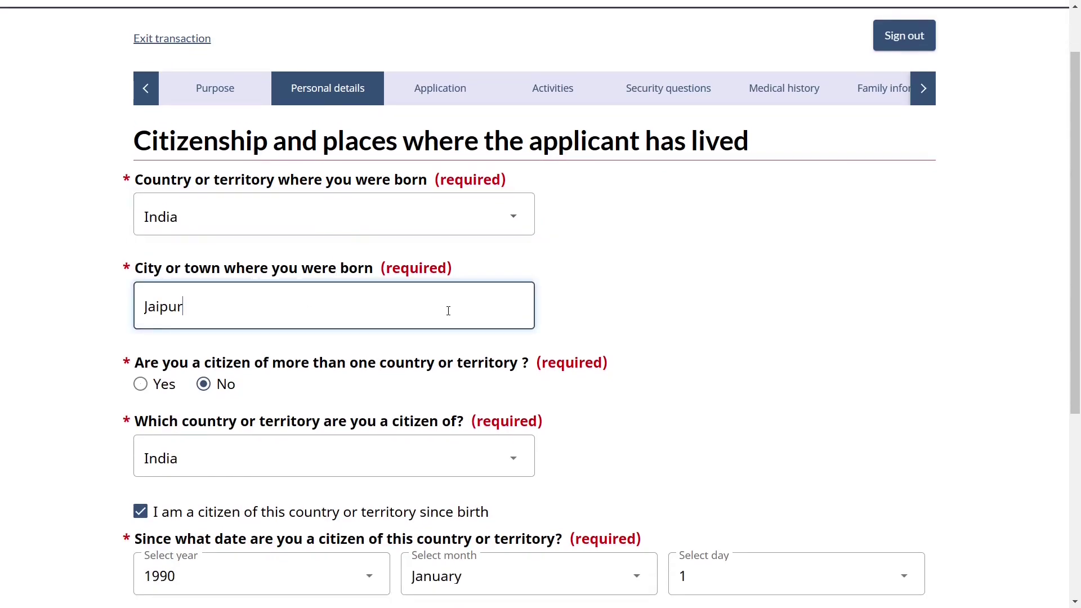
{"action": "left_click", "coordinate": [596, 319]}
Keep India as the sole country of citizenship since birth.
{"action": "scroll", "coordinate": [595, 318], "scroll_direction": "down", "scroll_amount": 2}
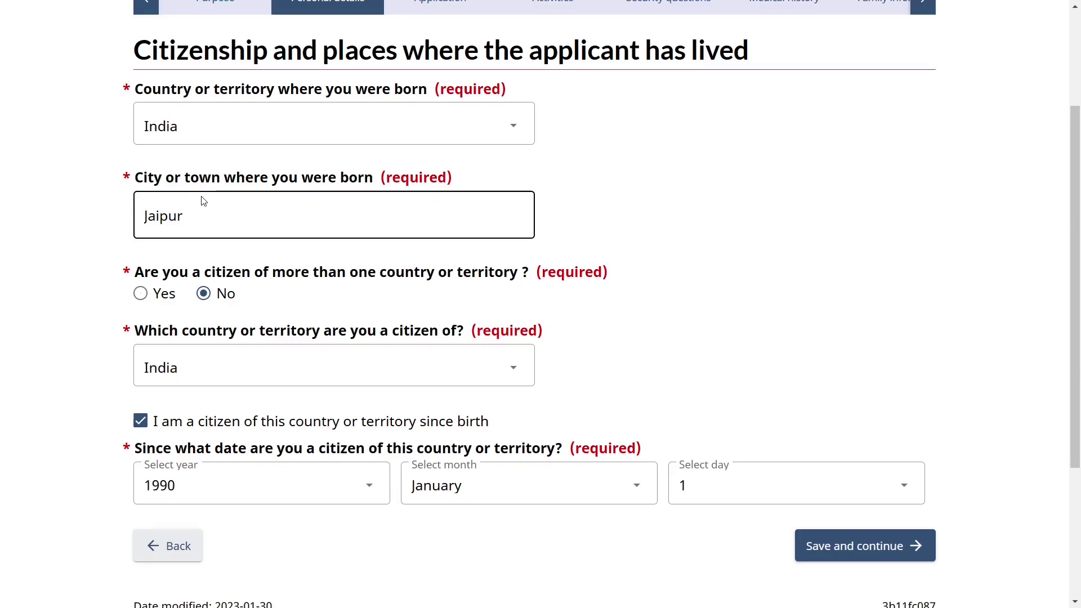
{"action": "scroll", "coordinate": [237, 377], "scroll_direction": "down", "scroll_amount": 1}
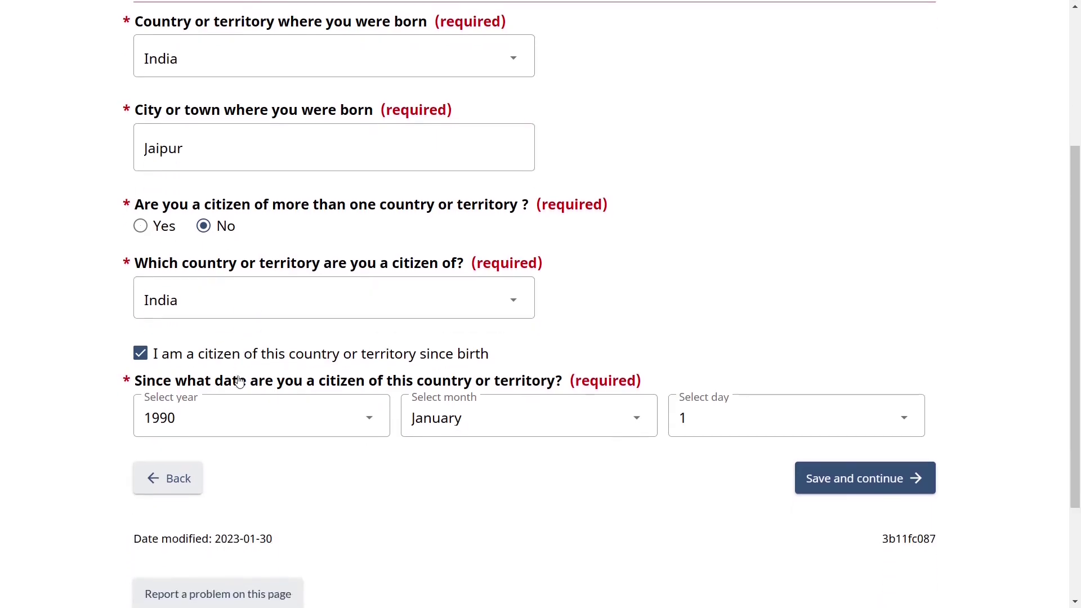
{"action": "left_click", "coordinate": [242, 313]}
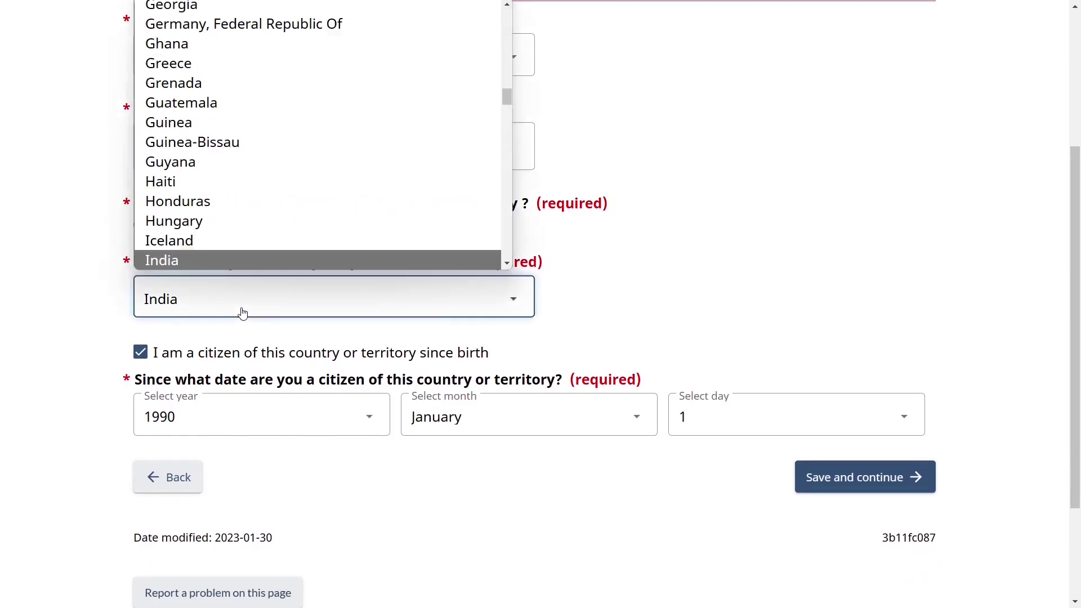
{"action": "left_click", "coordinate": [243, 313]}
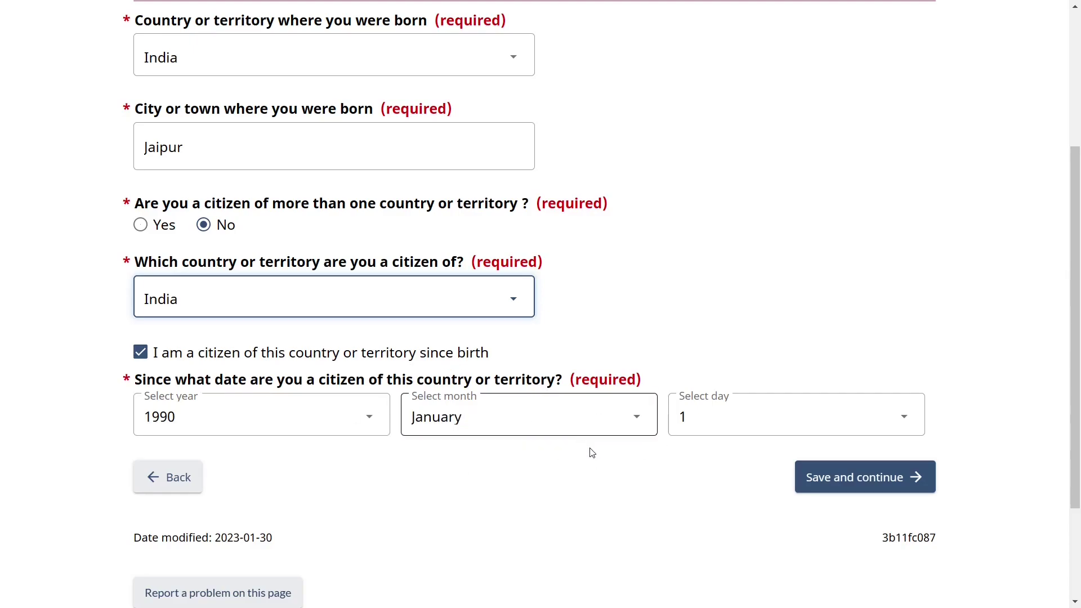
Submit the citizenship details and check the national identity document number and its confirmation.
{"action": "left_click", "coordinate": [811, 486]}
{"action": "left_click", "coordinate": [812, 486]}
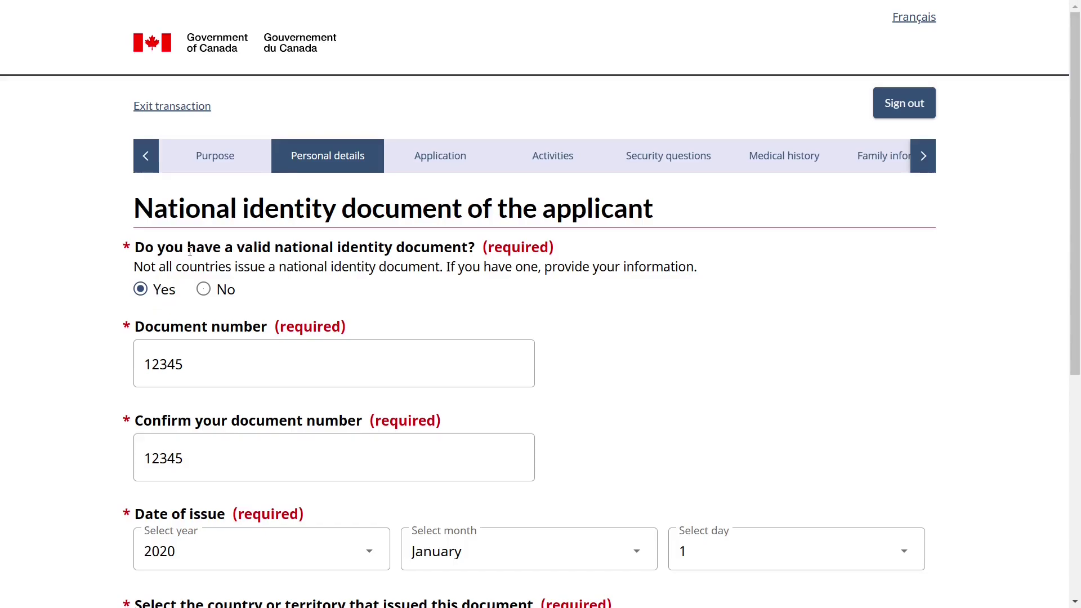
{"action": "left_click", "coordinate": [171, 357]}
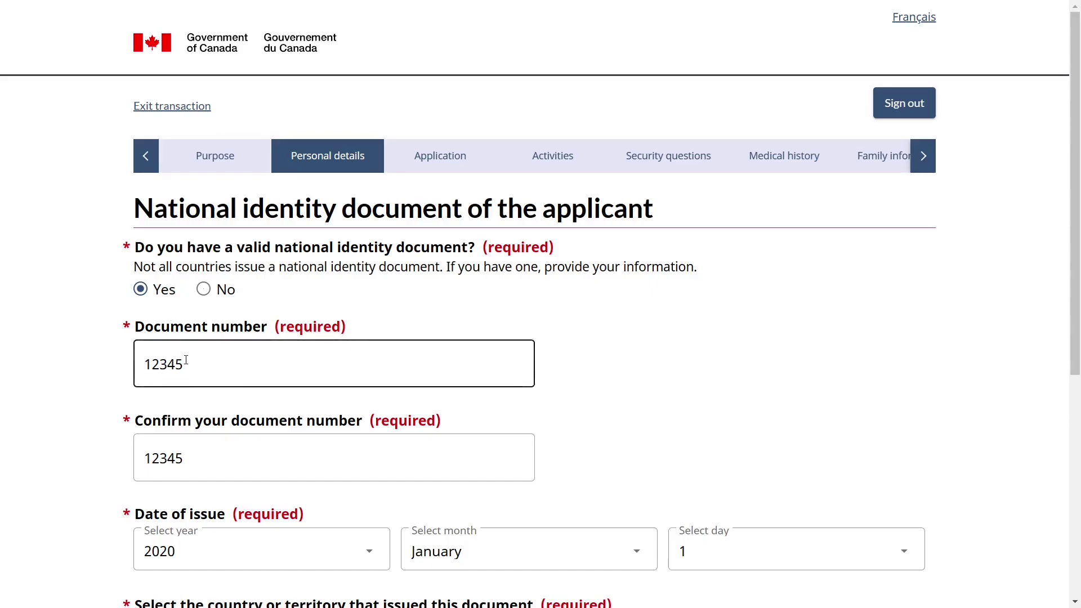
{"action": "scroll", "coordinate": [186, 359], "scroll_direction": "down", "scroll_amount": 1}
{"action": "left_click", "coordinate": [182, 379]}
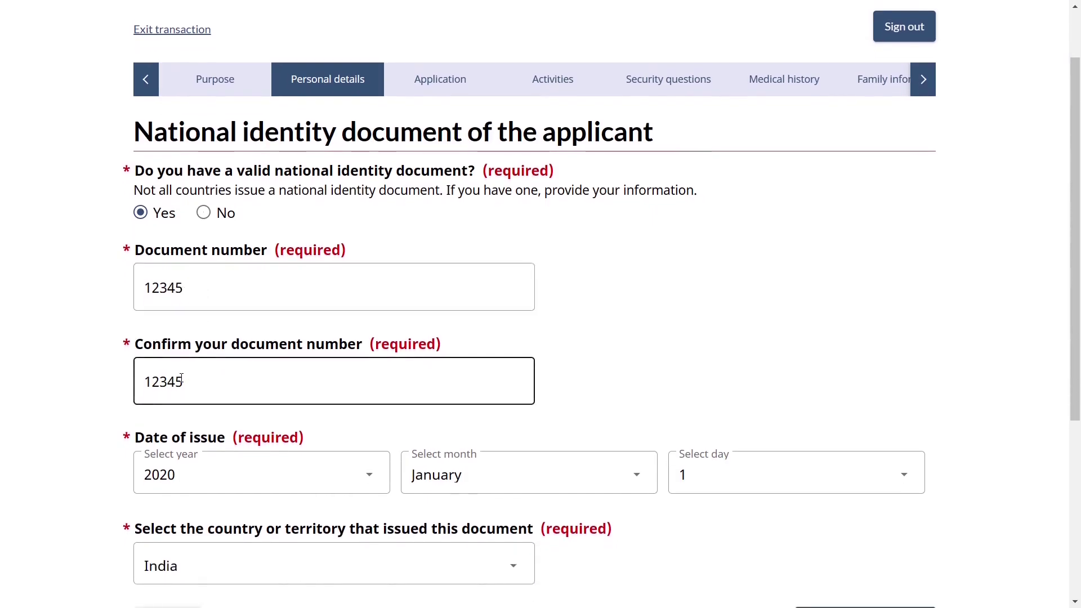
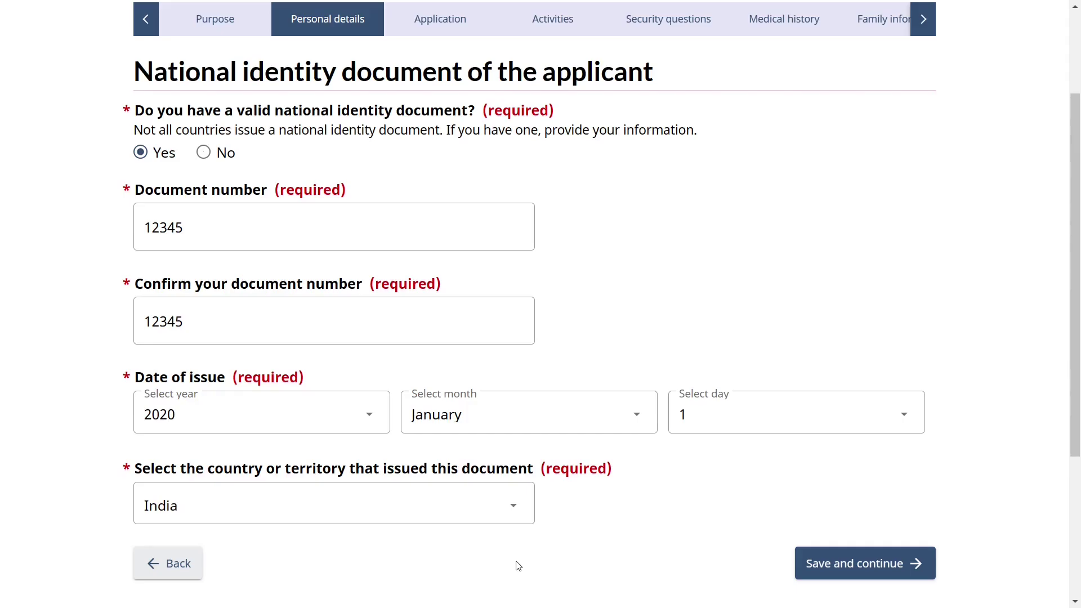
Keep India as the identity document's issuing country and save the document details.
{"action": "left_click", "coordinate": [482, 513]}
{"action": "left_click", "coordinate": [482, 514]}
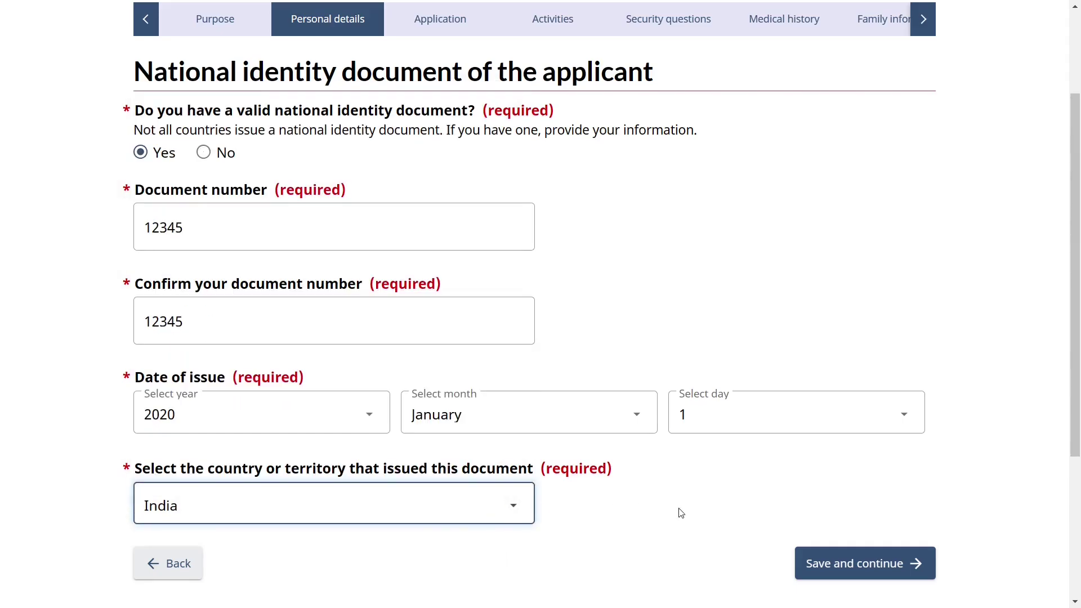
{"action": "left_click", "coordinate": [812, 564]}
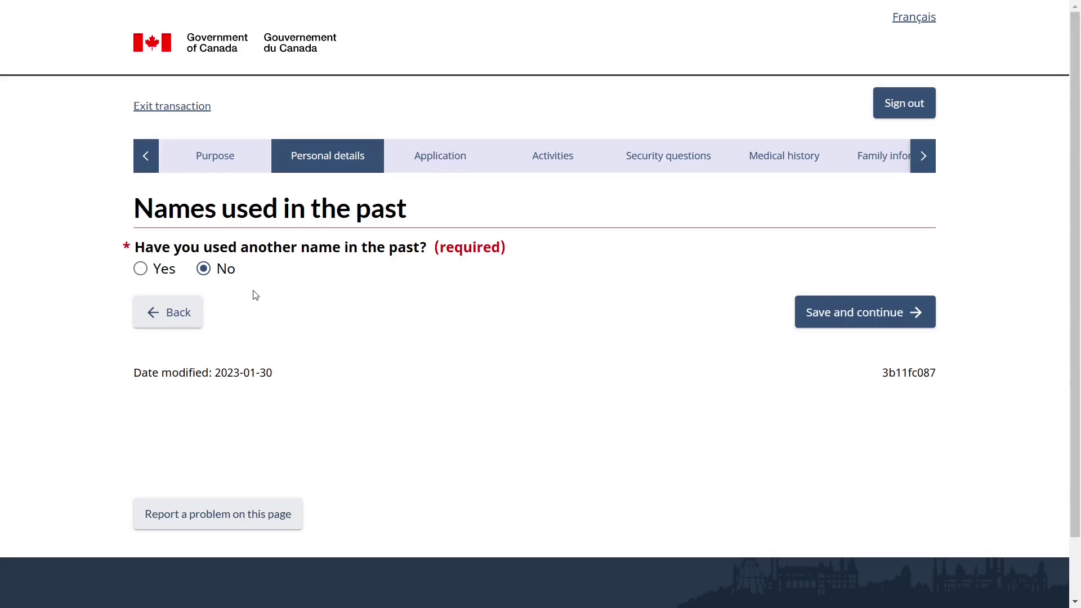
Begin a past-name entry, trying the name-before-marriage and previous-name types with empty names.
{"action": "left_click", "coordinate": [162, 268]}
{"action": "left_click", "coordinate": [217, 344]}
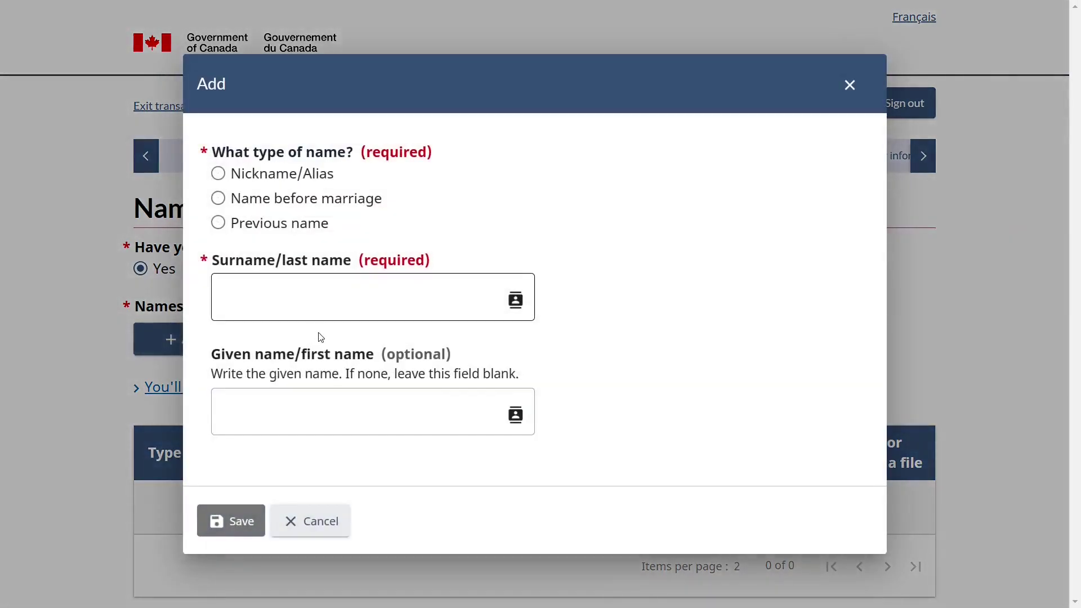
{"action": "left_click", "coordinate": [278, 209]}
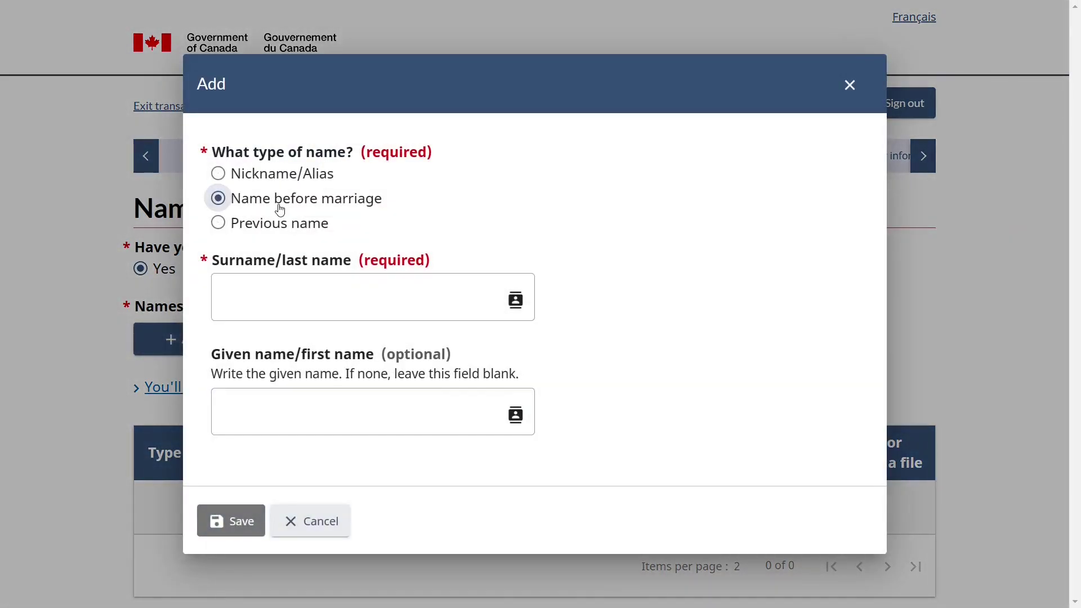
{"action": "left_click", "coordinate": [256, 294]}
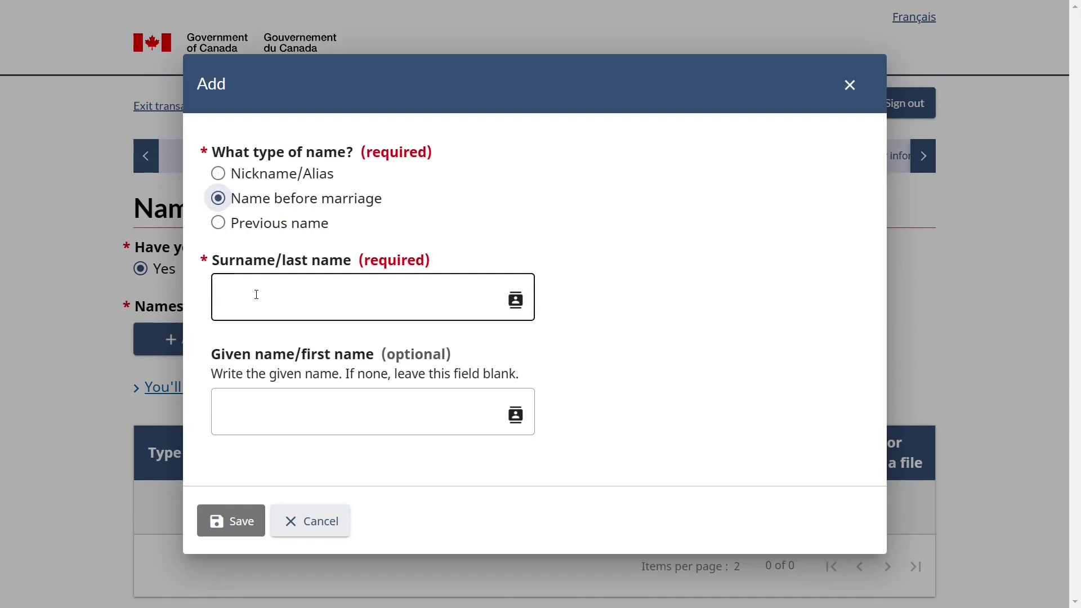
{"action": "left_click", "coordinate": [544, 233]}
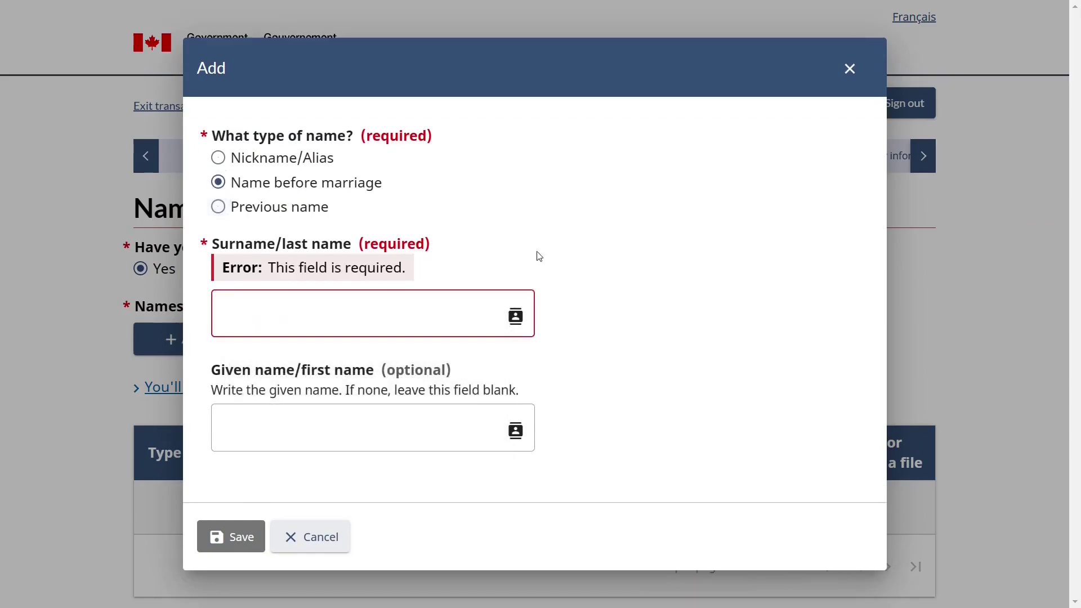
{"action": "left_click", "coordinate": [325, 434]}
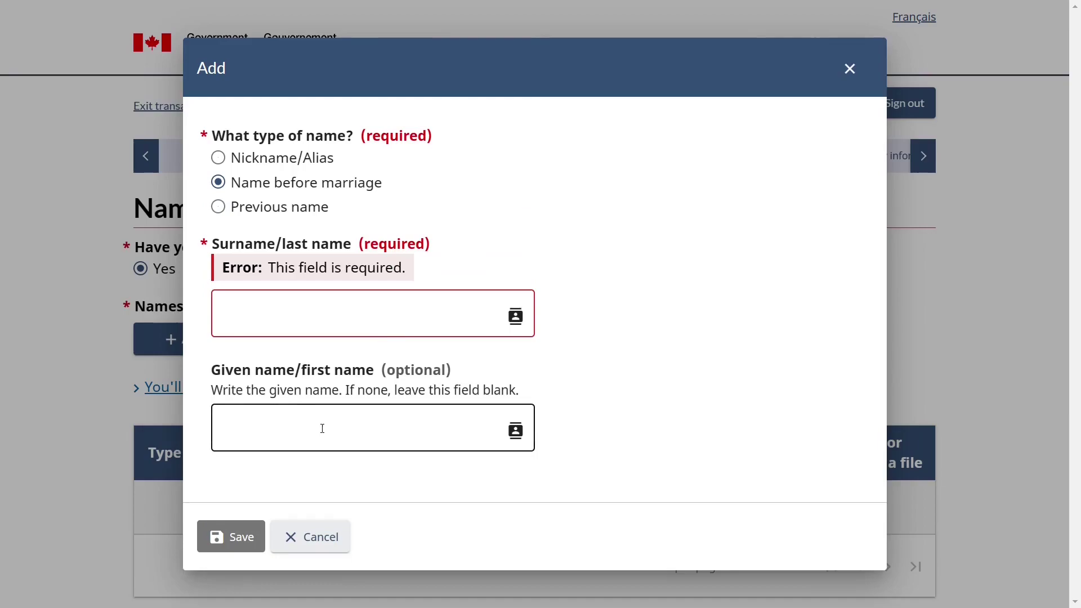
{"action": "left_click", "coordinate": [273, 216]}
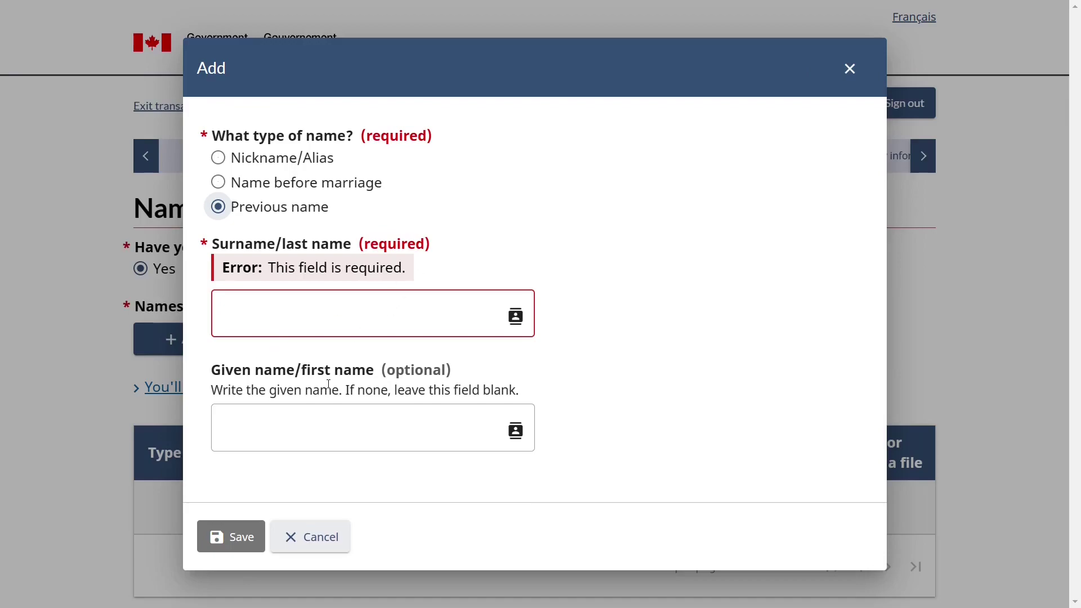
Discard the past-name entry, answer No to other names used, and save.
{"action": "left_click", "coordinate": [293, 534]}
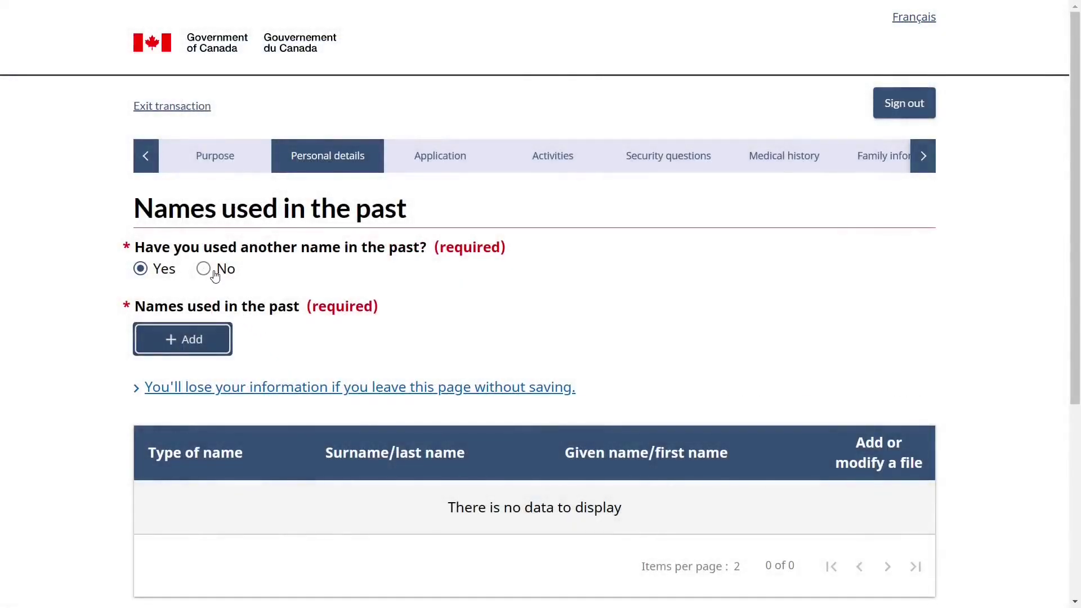
{"action": "left_click", "coordinate": [203, 268]}
{"action": "left_click", "coordinate": [842, 329]}
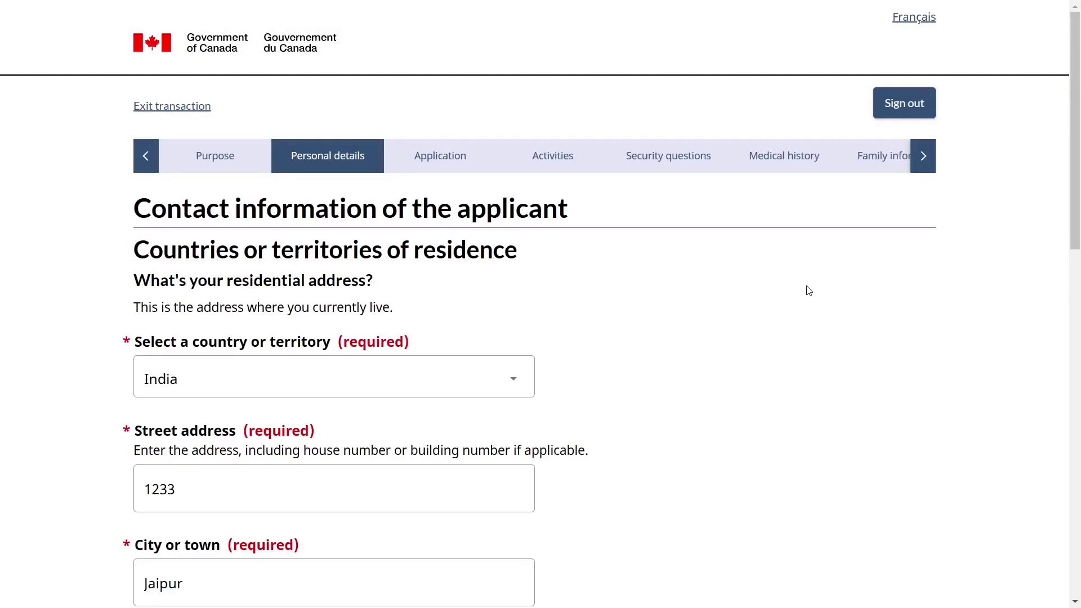
Review the contact page heading and keep India as the residence country.
{"action": "left_click_drag", "start_coordinate": [238, 210], "coordinate": [363, 209]}
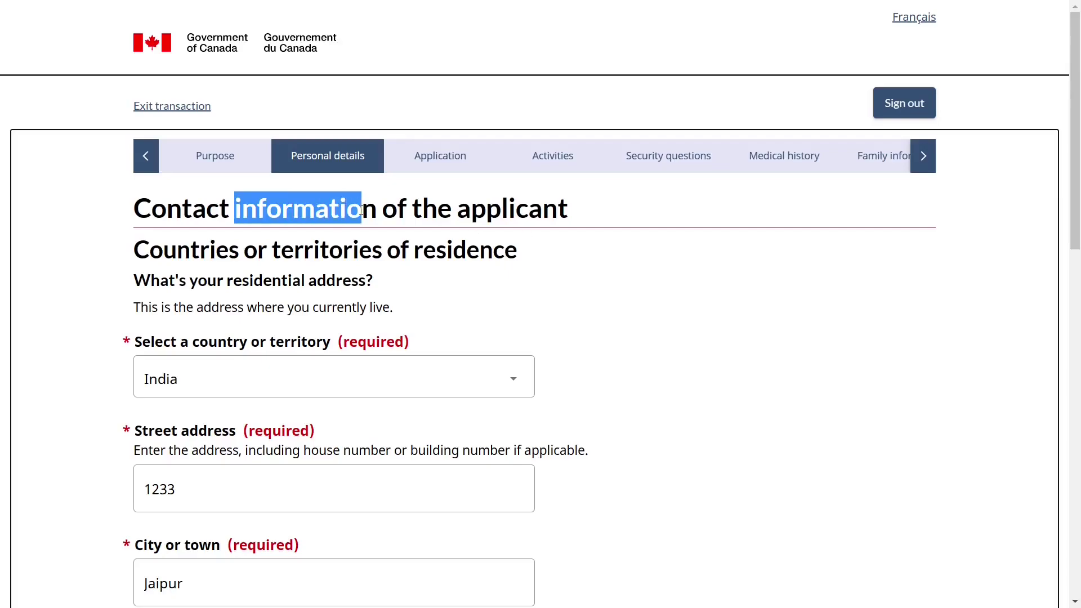
{"action": "left_click_drag", "start_coordinate": [529, 209], "coordinate": [542, 210]}
{"action": "triple_click", "coordinate": [553, 267]}
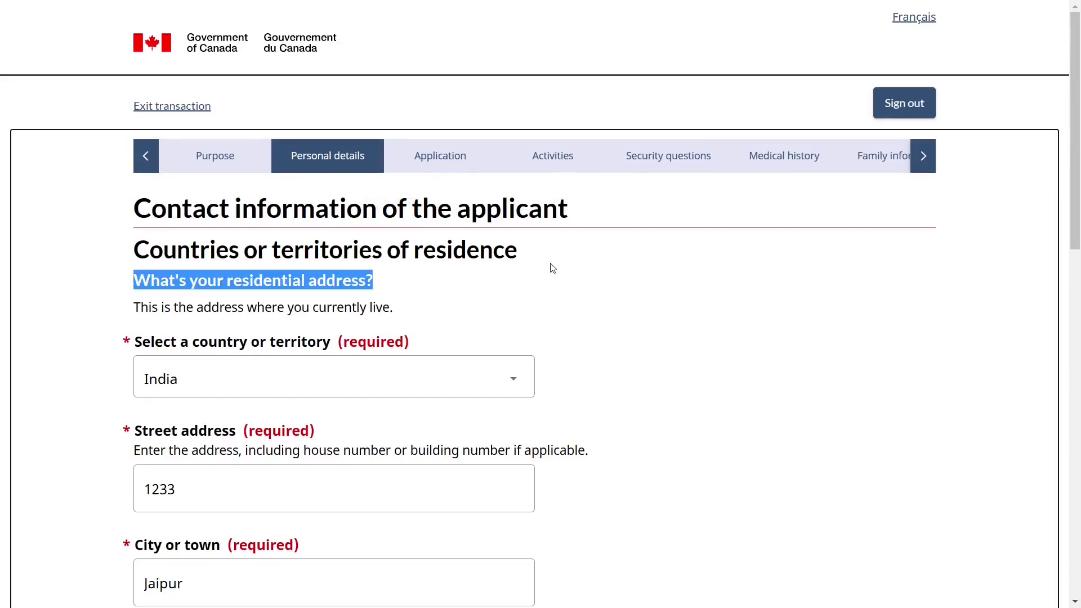
{"action": "left_click", "coordinate": [446, 295]}
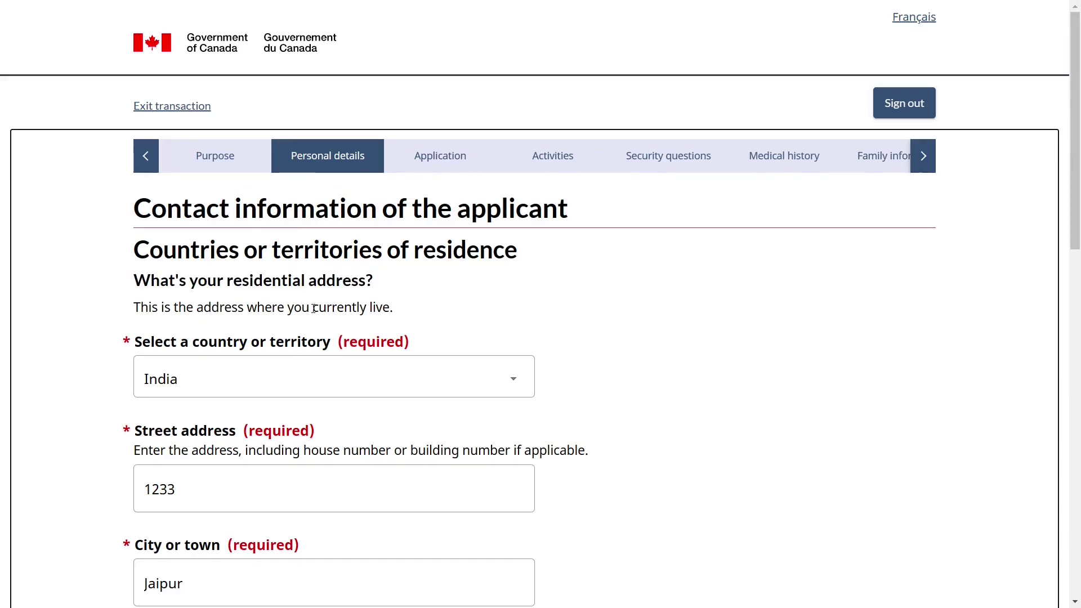
{"action": "left_click", "coordinate": [271, 381]}
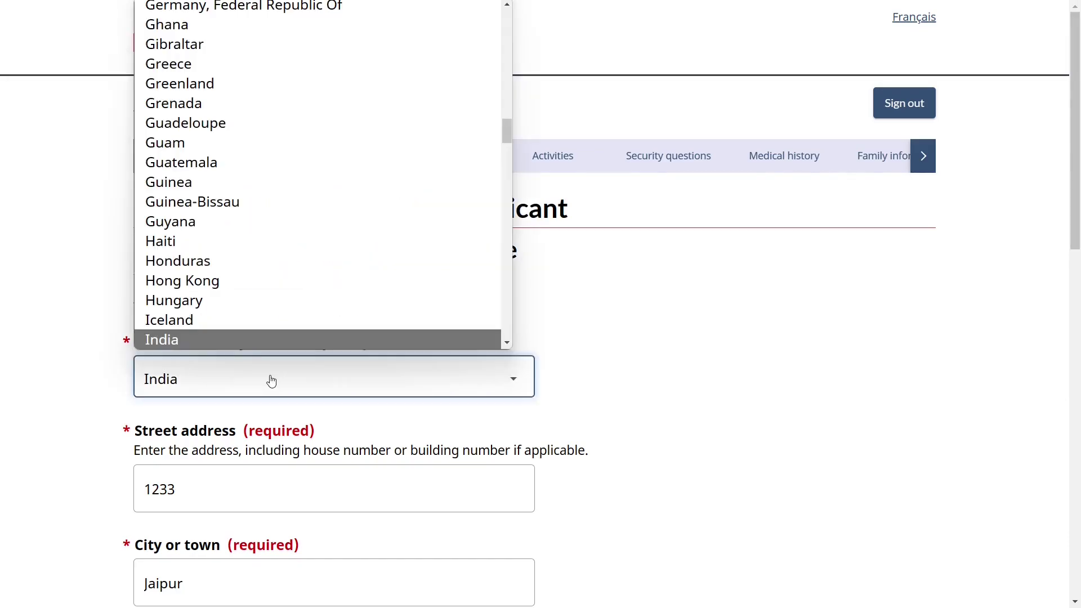
{"action": "left_click", "coordinate": [271, 381]}
Review the residential street address and postal code fields, leaving them unchanged.
{"action": "scroll", "coordinate": [615, 373], "scroll_direction": "down", "scroll_amount": 3}
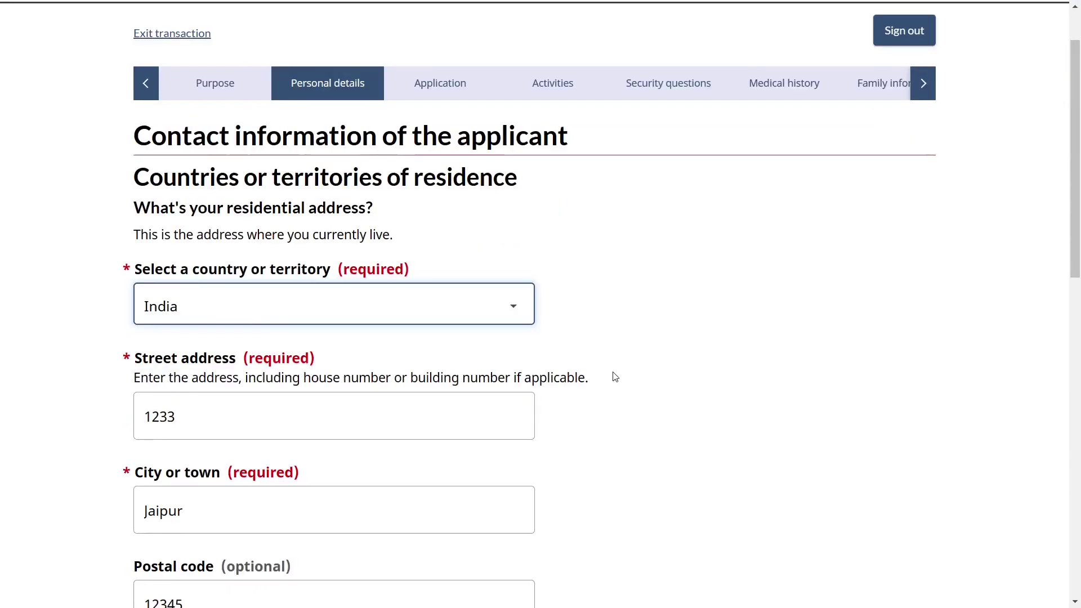
{"action": "left_click", "coordinate": [387, 307]}
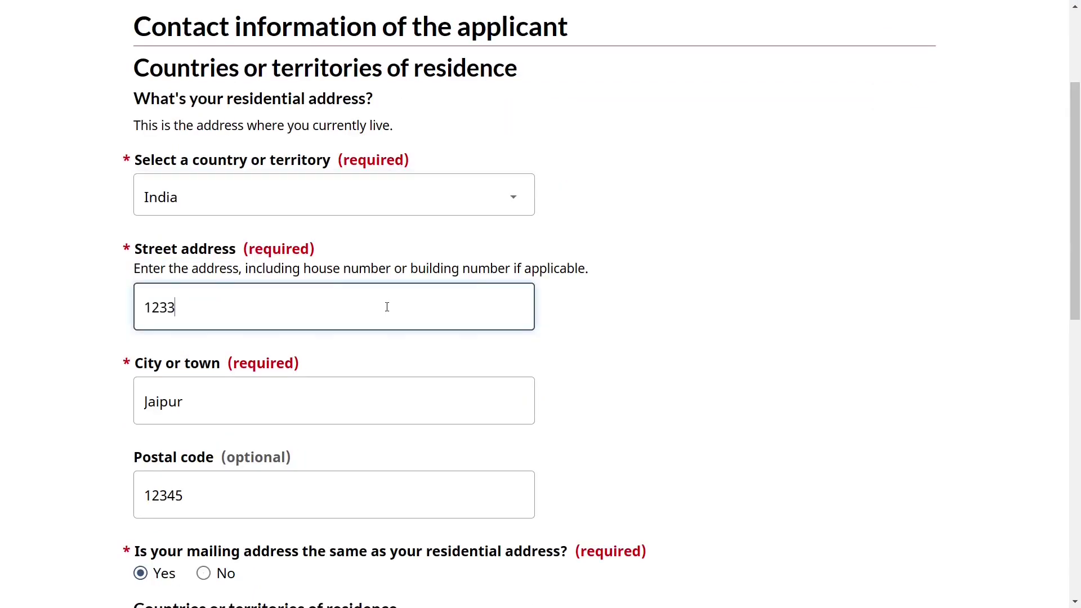
{"action": "left_click", "coordinate": [207, 250]}
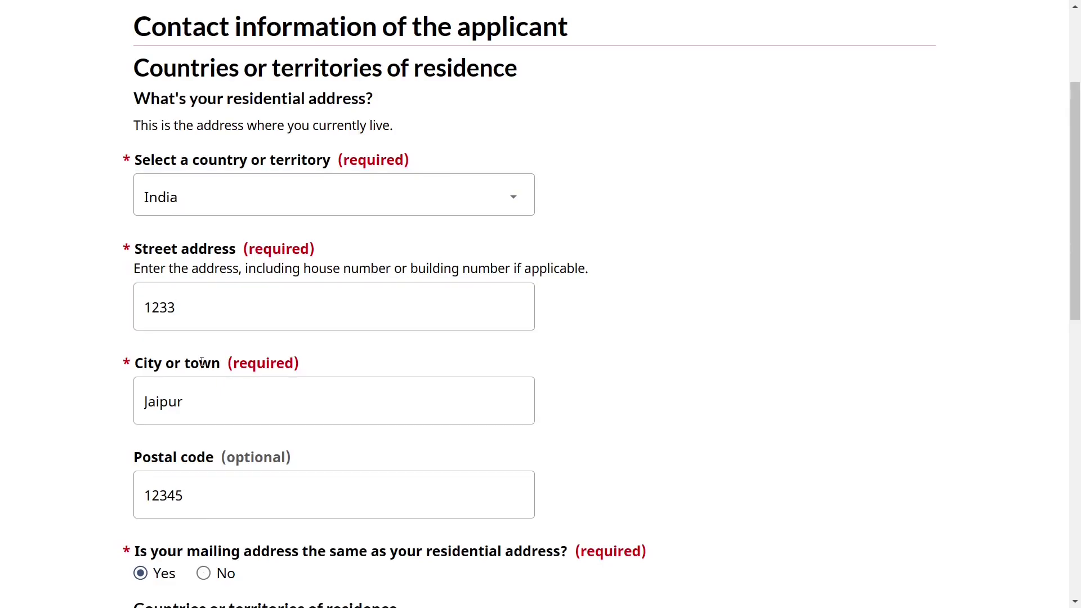
{"action": "scroll", "coordinate": [203, 357], "scroll_direction": "down", "scroll_amount": 2}
{"action": "double_click", "coordinate": [170, 326]}
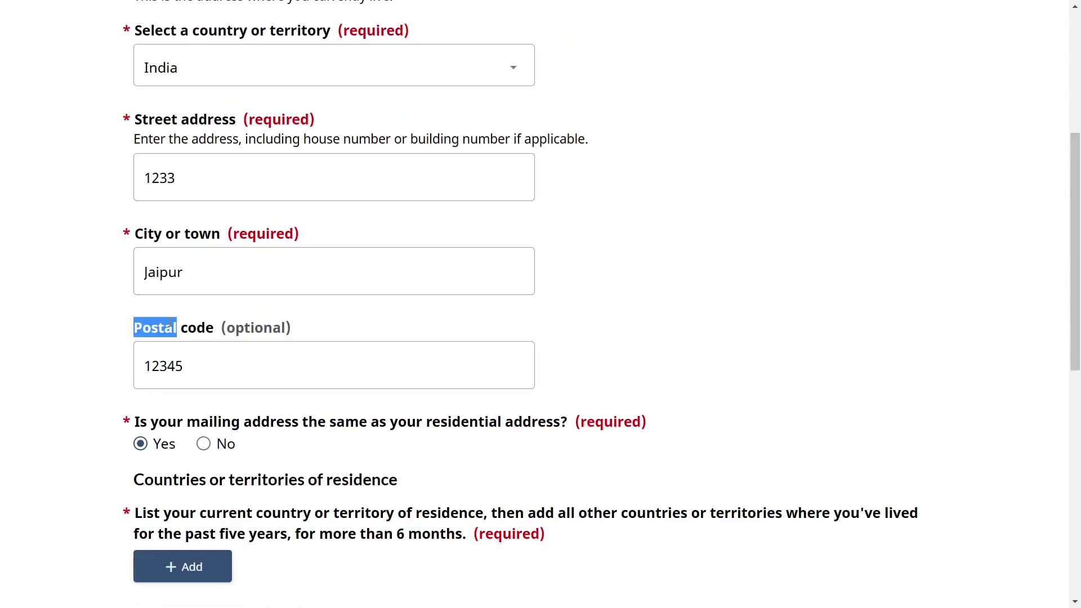
{"action": "left_click", "coordinate": [93, 368]}
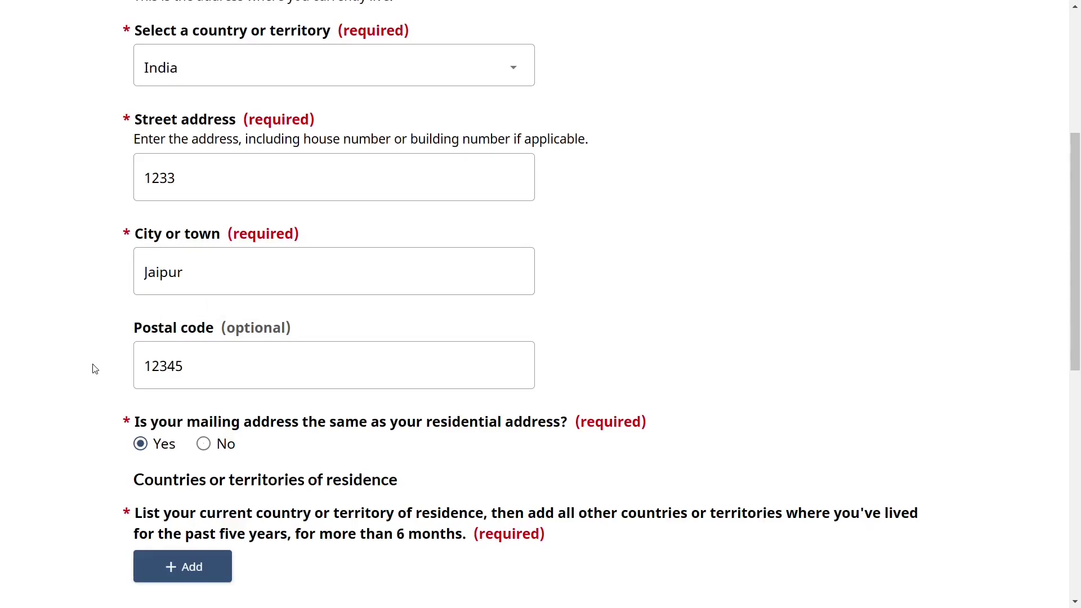
{"action": "scroll", "coordinate": [94, 368], "scroll_direction": "down", "scroll_amount": 1}
{"action": "scroll", "coordinate": [94, 368], "scroll_direction": "down", "scroll_amount": 1}
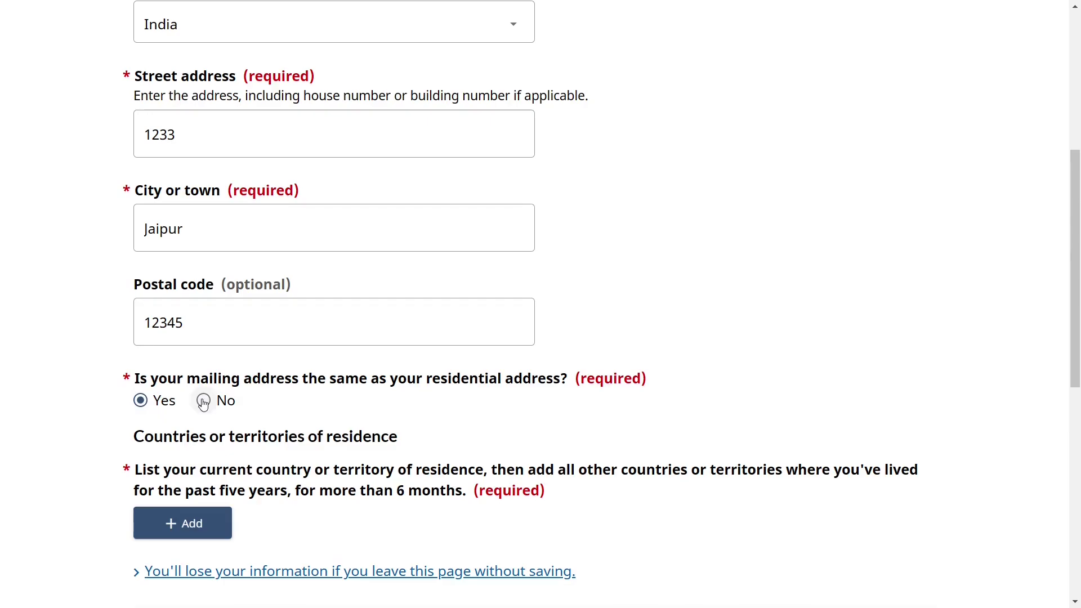
Switch the mailing address answer to different, then back to same as residential.
{"action": "left_click", "coordinate": [203, 401]}
{"action": "scroll", "coordinate": [329, 448], "scroll_direction": "down", "scroll_amount": 4}
{"action": "scroll", "coordinate": [329, 448], "scroll_direction": "down", "scroll_amount": 2}
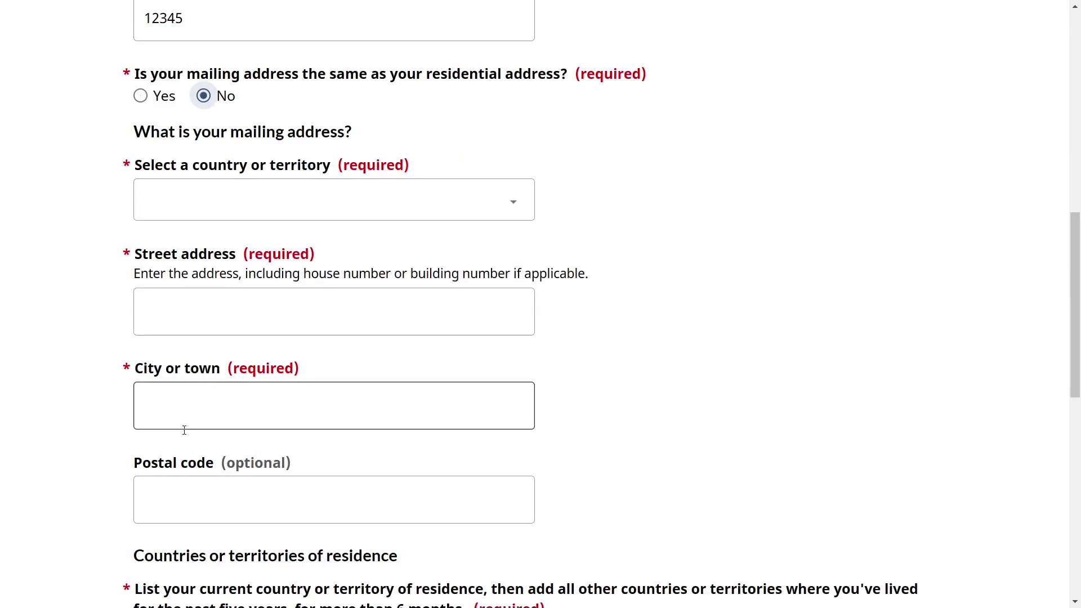
{"action": "scroll", "coordinate": [183, 430], "scroll_direction": "down", "scroll_amount": 2}
{"action": "scroll", "coordinate": [278, 510], "scroll_direction": "up", "scroll_amount": 2}
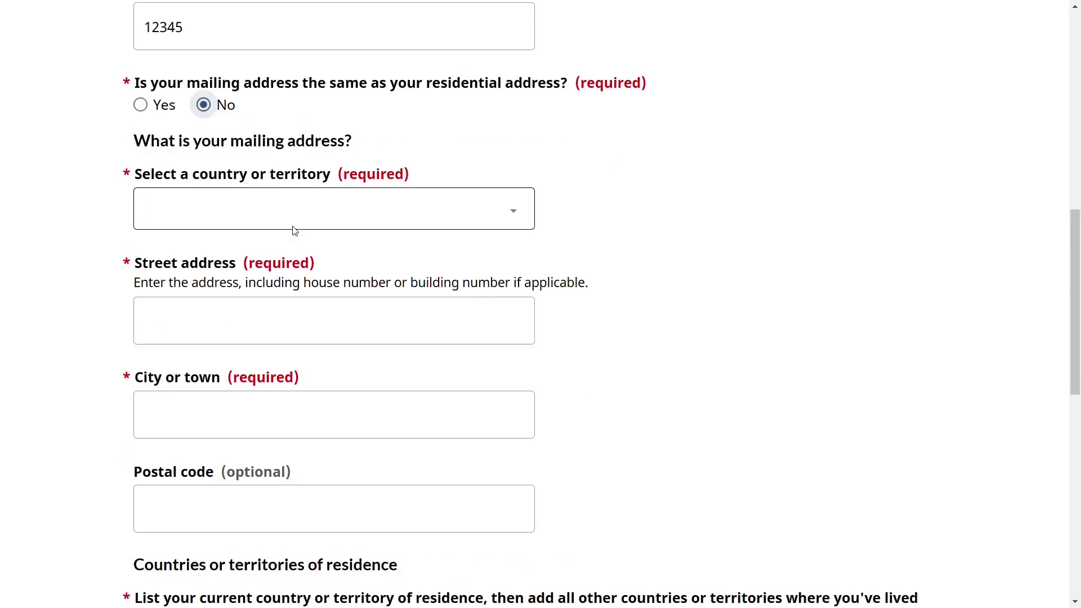
{"action": "key", "text": "Left"}
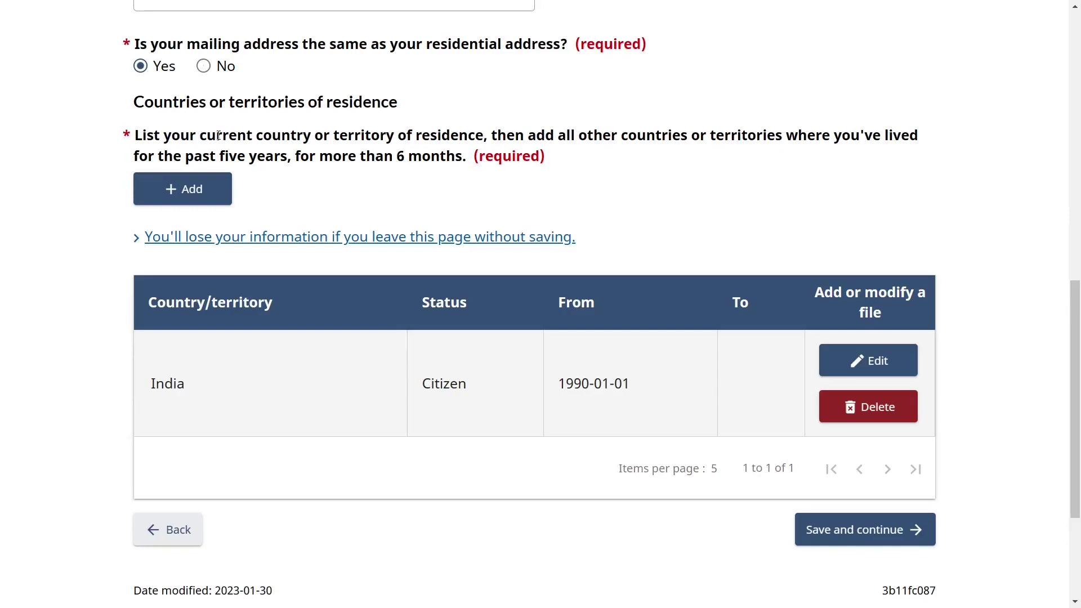
Read the five-year, six-month residence requirement, then start and discard a new residence entry.
{"action": "left_click_drag", "start_coordinate": [219, 136], "coordinate": [424, 138]}
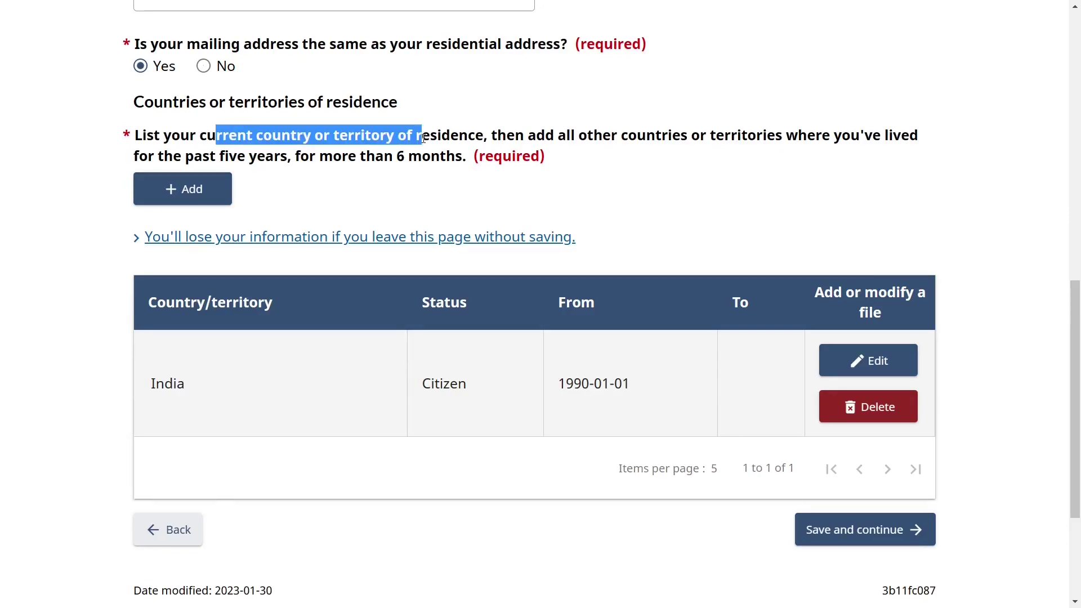
{"action": "left_click", "coordinate": [737, 139]}
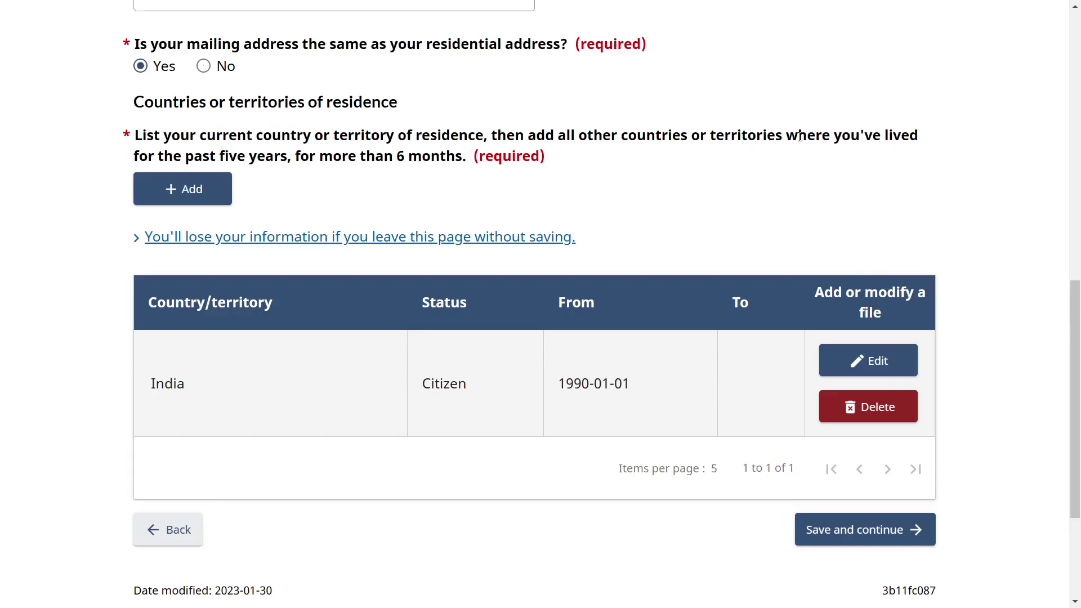
{"action": "left_click_drag", "start_coordinate": [800, 136], "coordinate": [465, 158]}
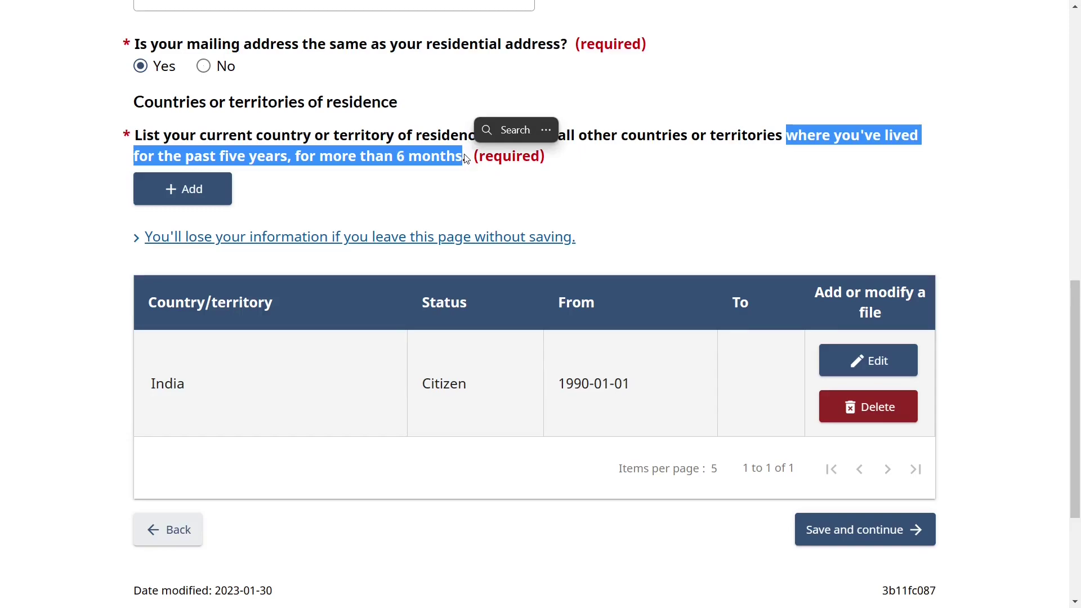
{"action": "left_click", "coordinate": [466, 159]}
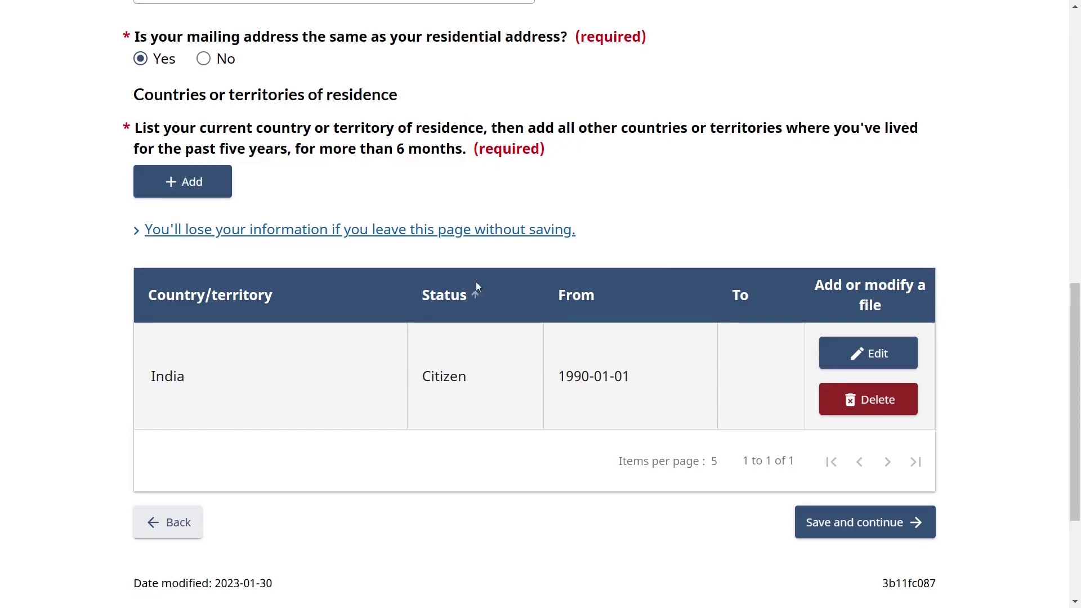
{"action": "left_click", "coordinate": [225, 181]}
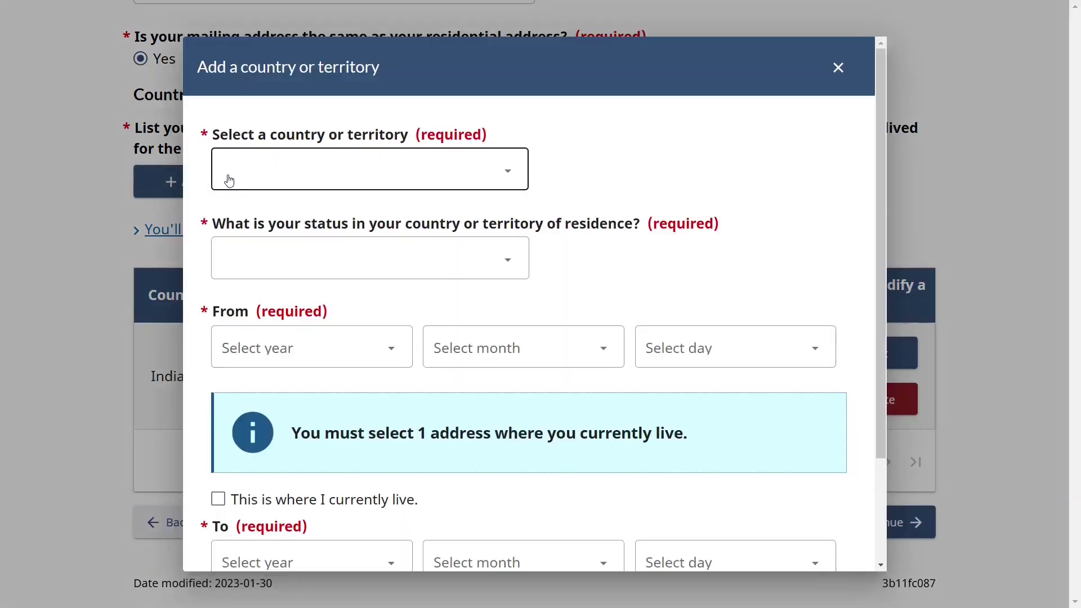
{"action": "scroll", "coordinate": [434, 291], "scroll_direction": "down", "scroll_amount": 3}
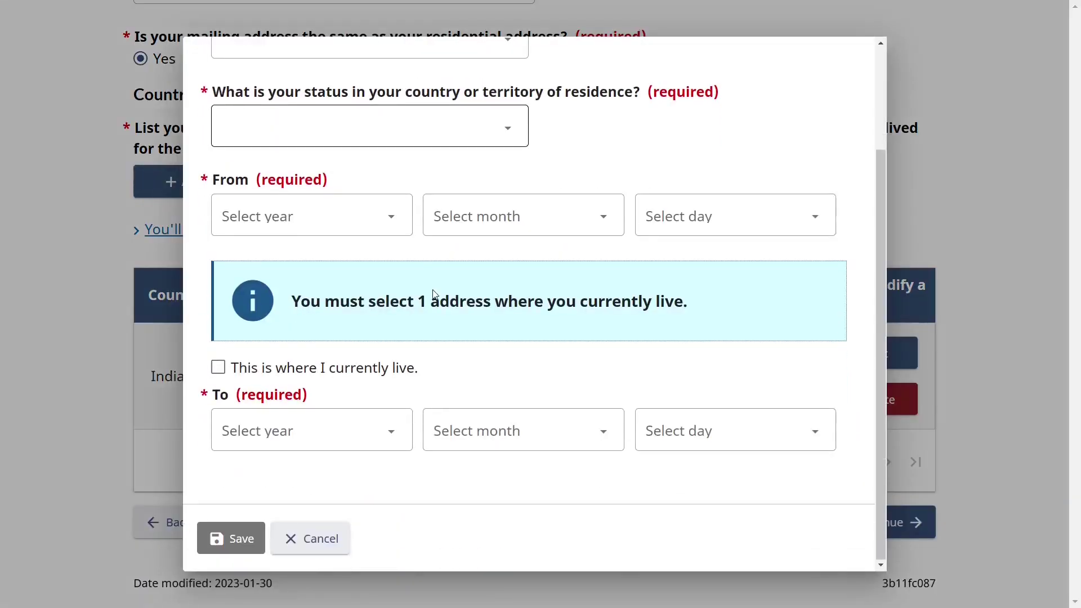
{"action": "scroll", "coordinate": [434, 291], "scroll_direction": "up", "scroll_amount": 3}
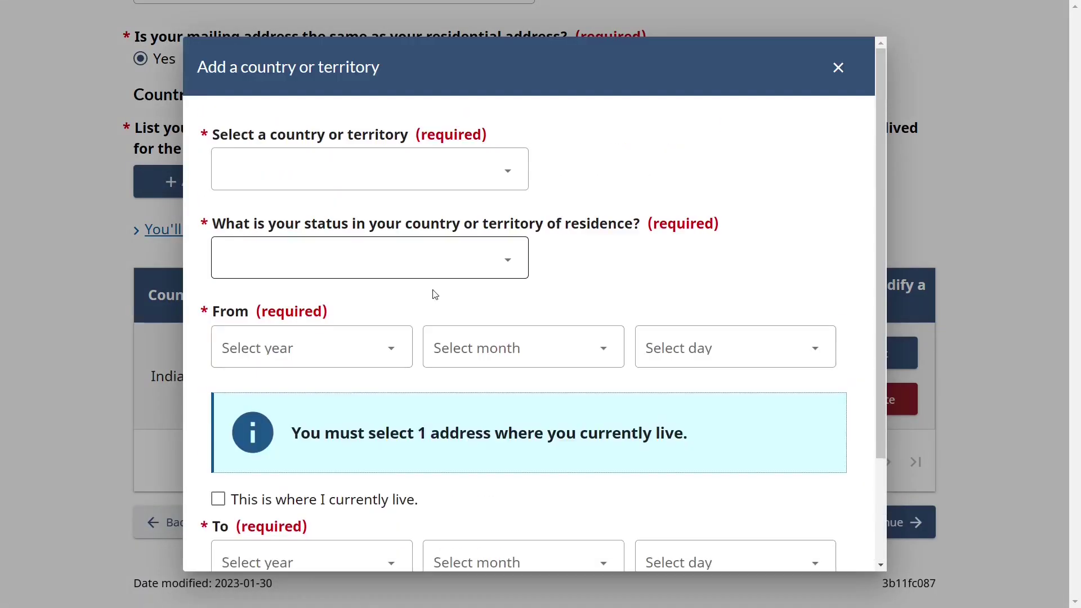
{"action": "scroll", "coordinate": [436, 294], "scroll_direction": "down", "scroll_amount": 1}
{"action": "scroll", "coordinate": [435, 294], "scroll_direction": "up", "scroll_amount": 1}
{"action": "scroll", "coordinate": [435, 294], "scroll_direction": "down", "scroll_amount": 2}
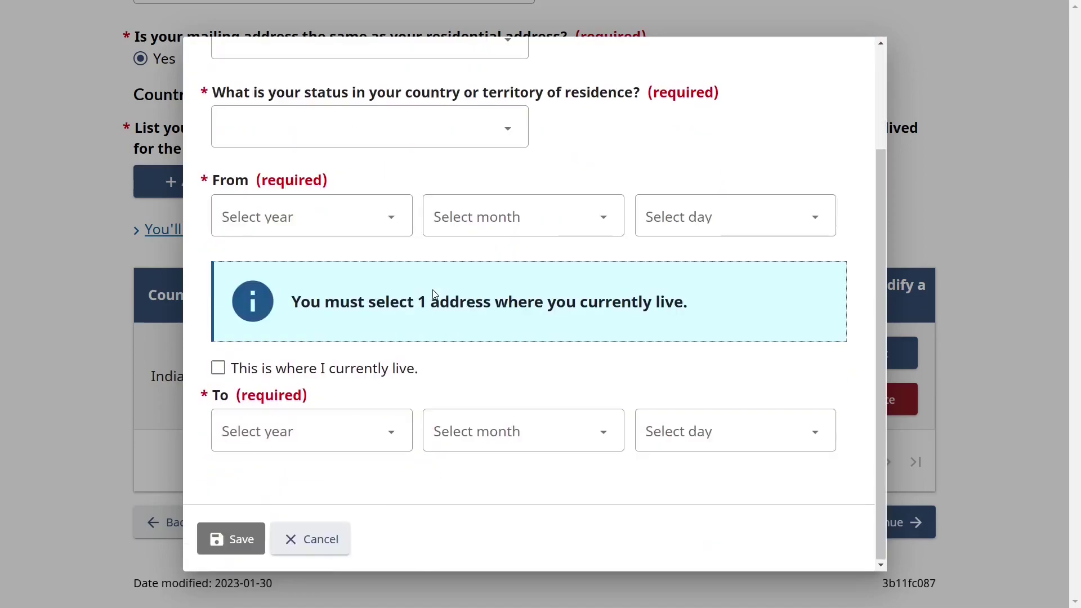
{"action": "left_click", "coordinate": [323, 542]}
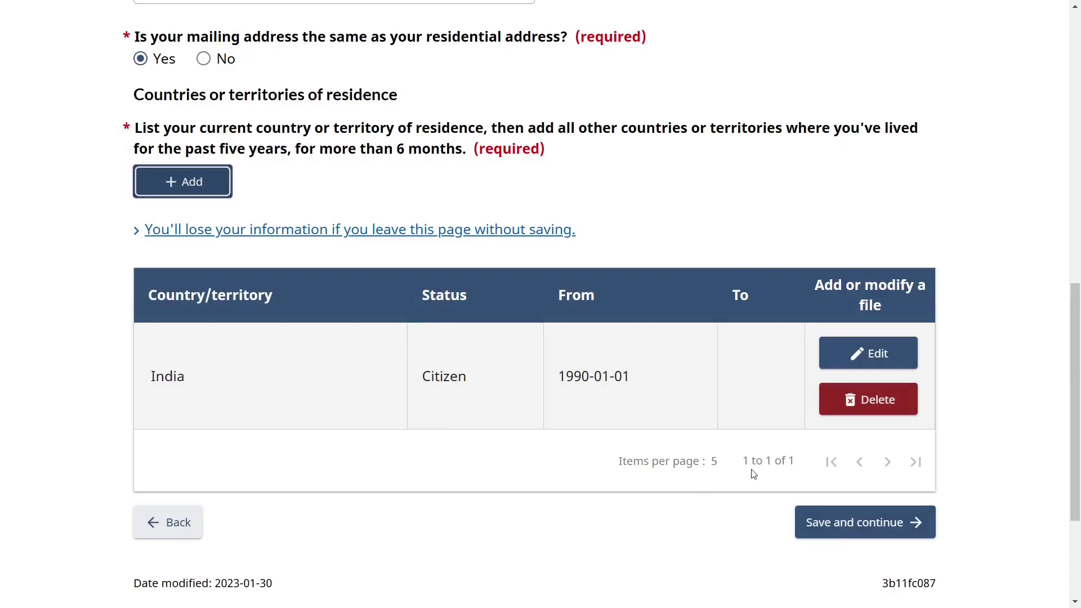
Edit the India residence entry, keeping India as country and Citizen as status.
{"action": "left_click", "coordinate": [868, 353]}
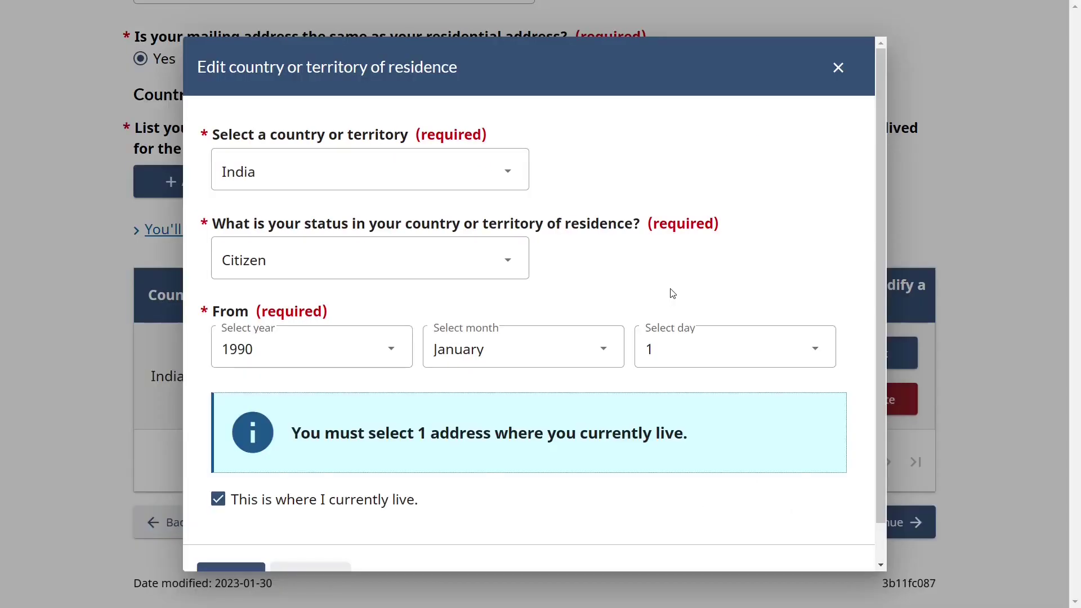
{"action": "left_click", "coordinate": [433, 169]}
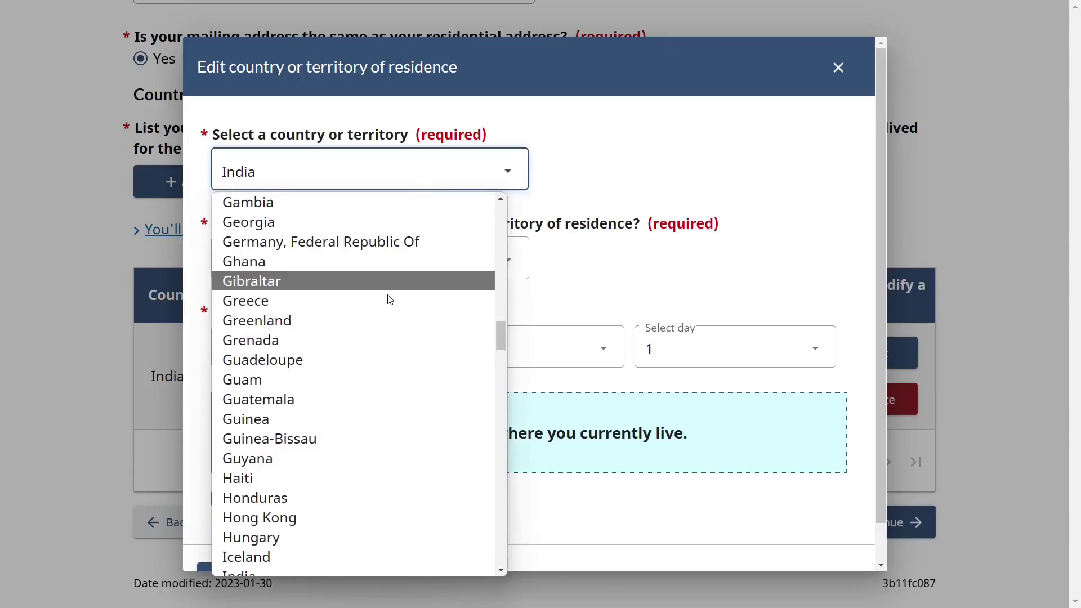
{"action": "left_click", "coordinate": [603, 166]}
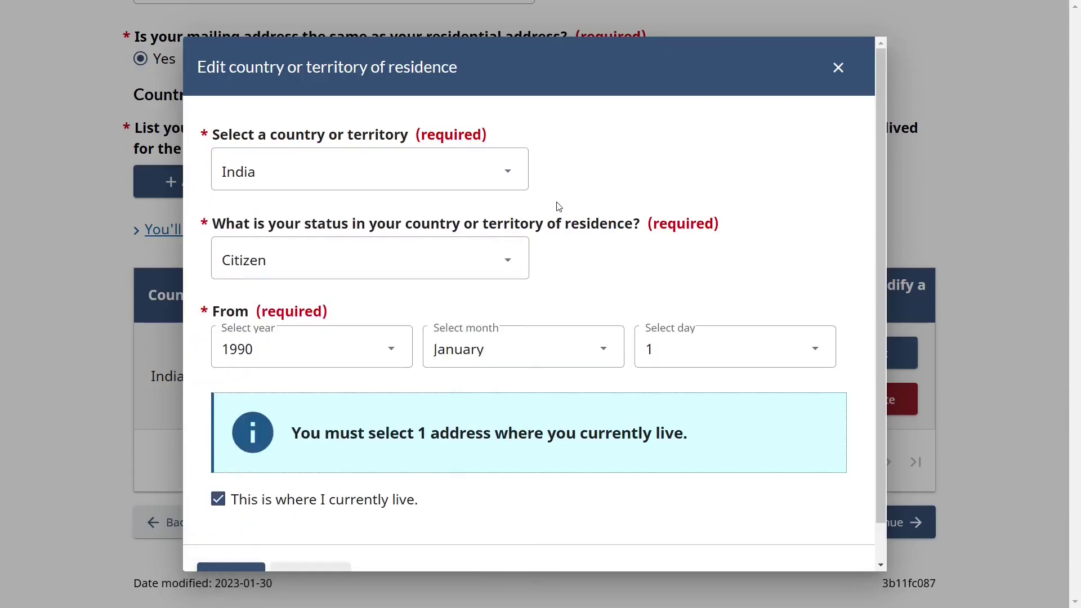
{"action": "left_click", "coordinate": [453, 278]}
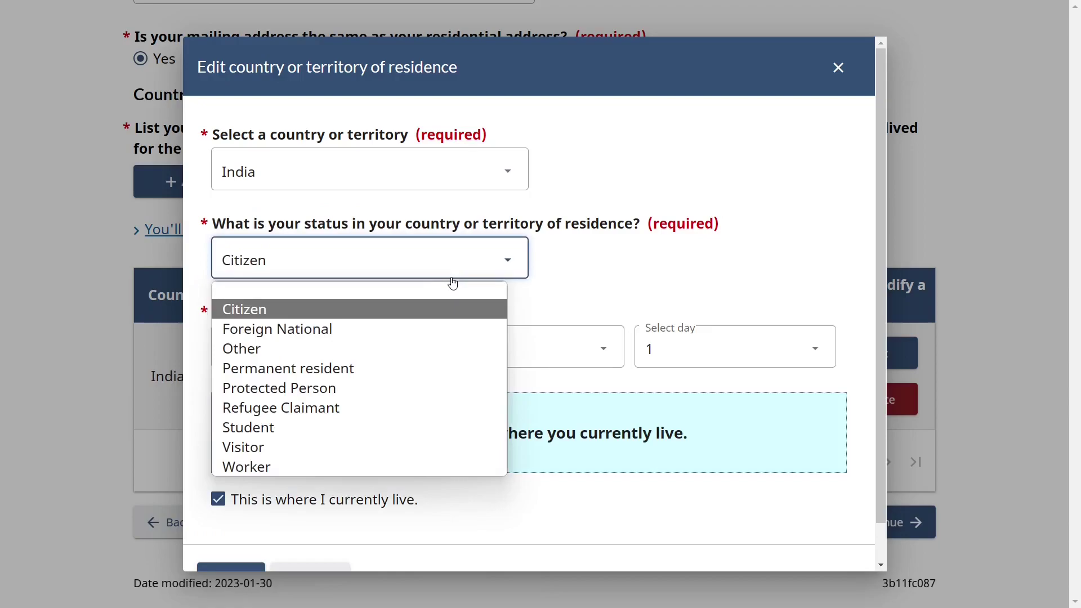
{"action": "left_click", "coordinate": [583, 270]}
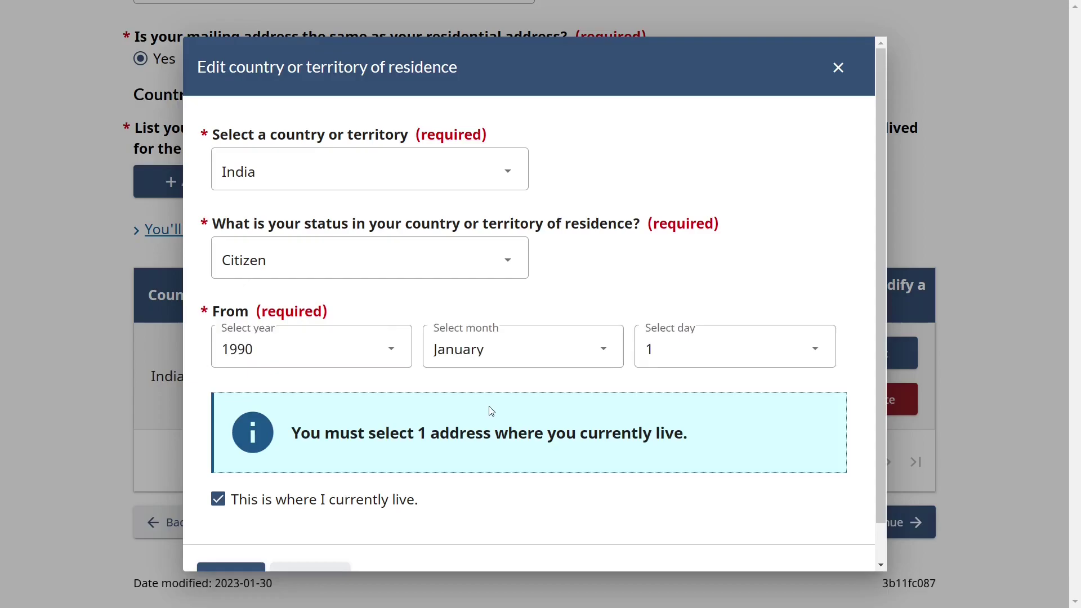
{"action": "scroll", "coordinate": [491, 412], "scroll_direction": "down", "scroll_amount": 1}
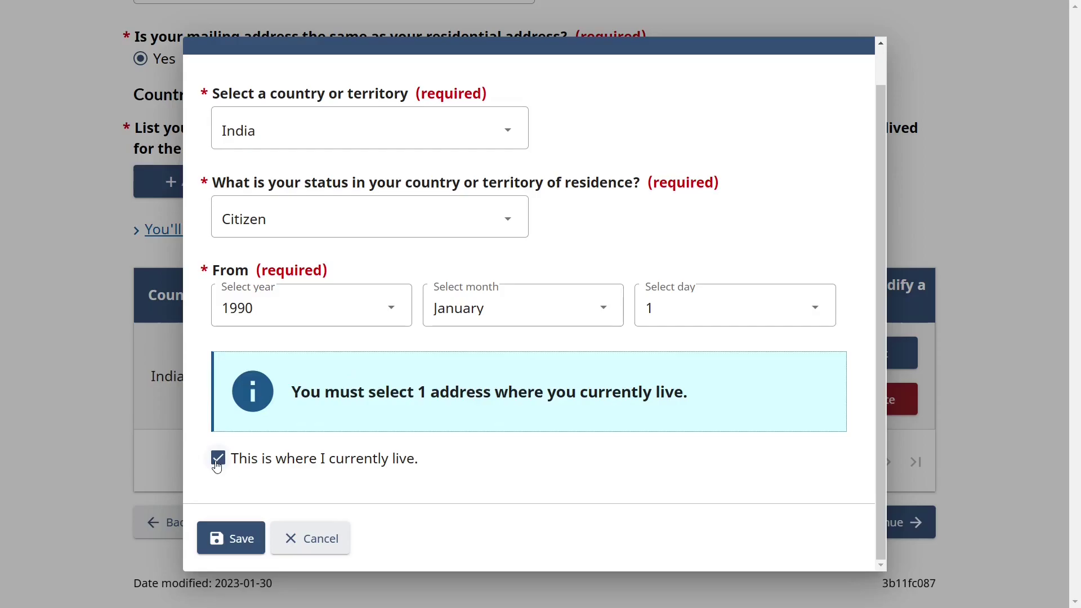
Keep India marked as current residence, then save the entry and the residence page.
{"action": "left_click", "coordinate": [217, 466]}
{"action": "scroll", "coordinate": [341, 460], "scroll_direction": "down", "scroll_amount": 1}
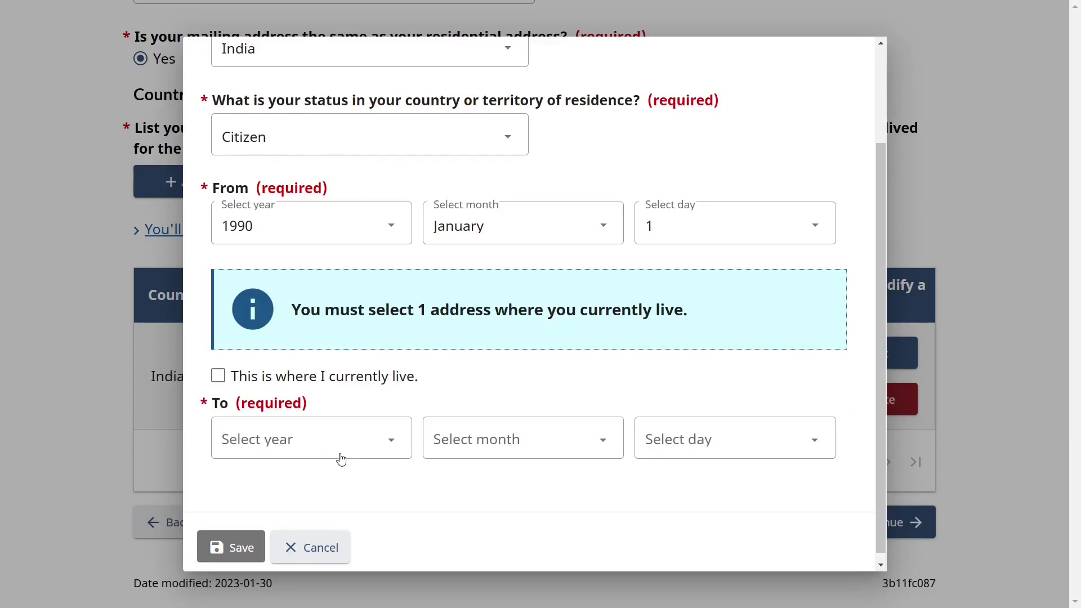
{"action": "scroll", "coordinate": [341, 460], "scroll_direction": "down", "scroll_amount": 1}
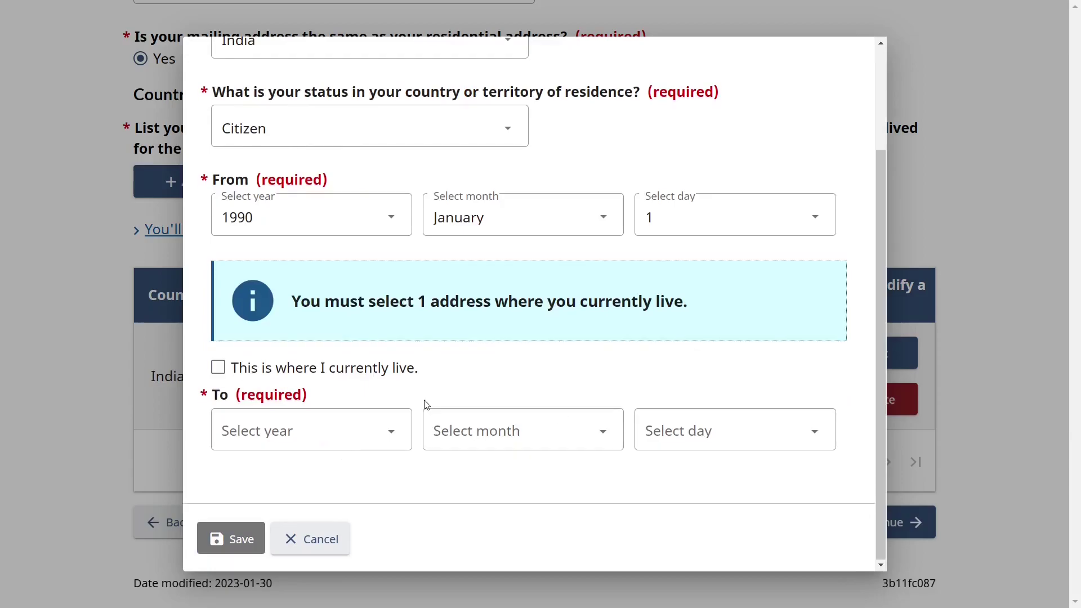
{"action": "left_click", "coordinate": [248, 364]}
{"action": "key", "text": "Return"}
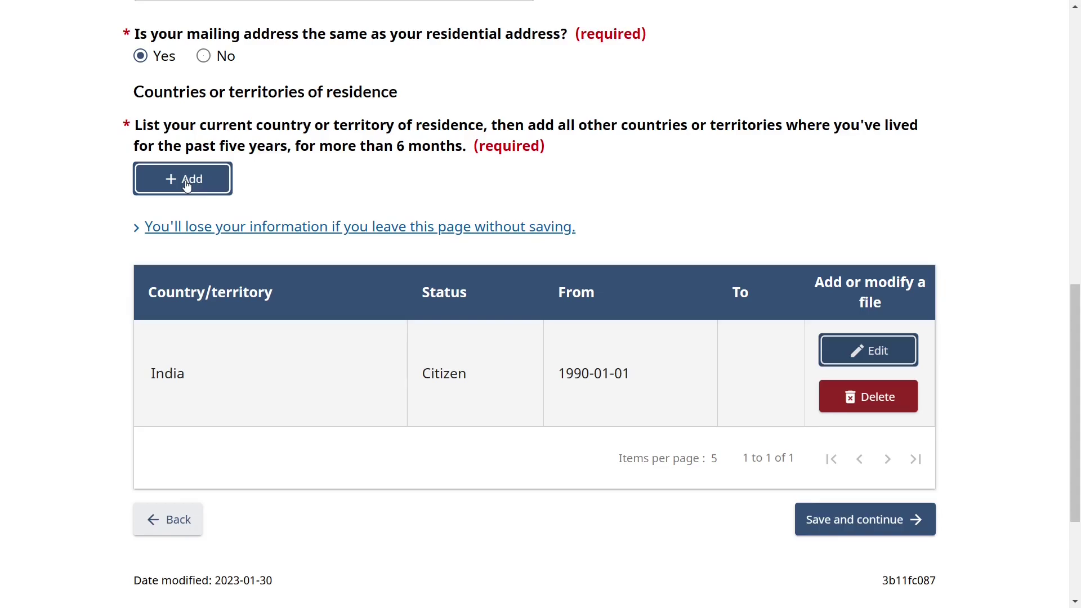
{"action": "left_click", "coordinate": [827, 536]}
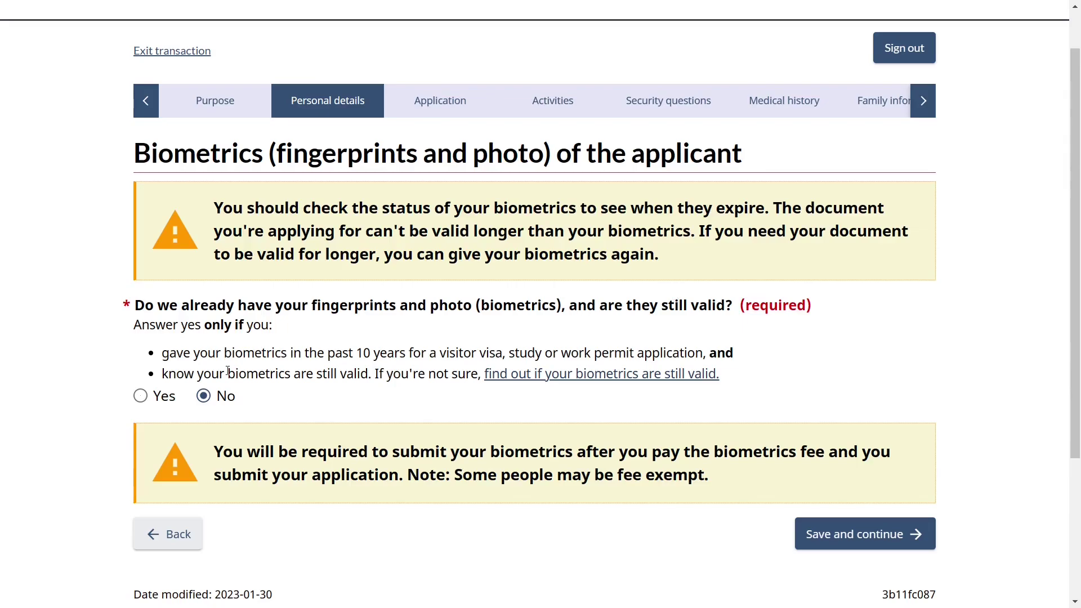
Answer No to already having valid biometrics and submit the page.
{"action": "key", "text": "Up"}
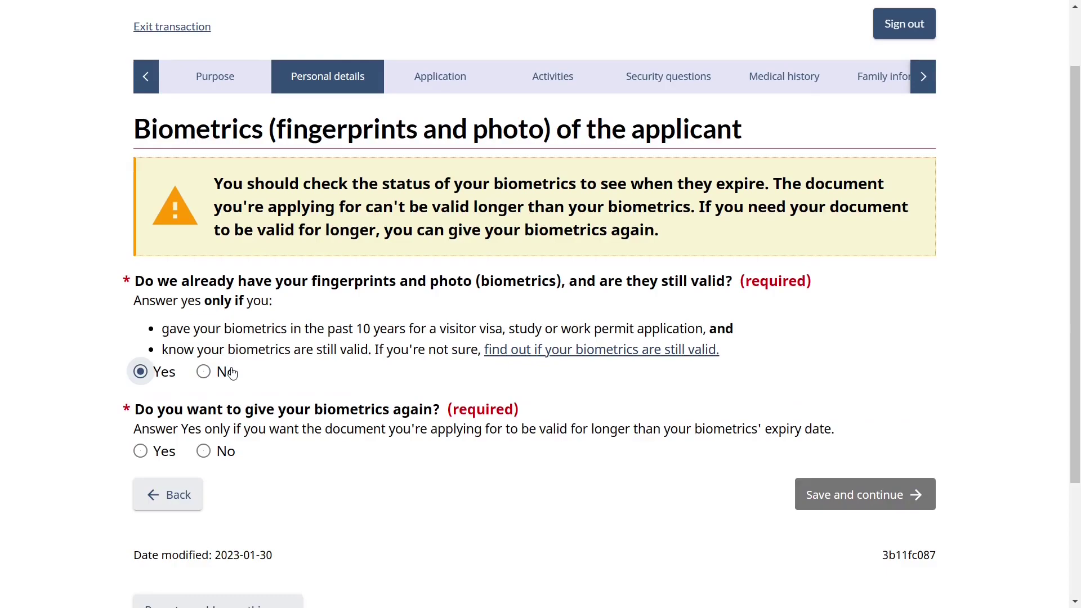
{"action": "left_click", "coordinate": [232, 372]}
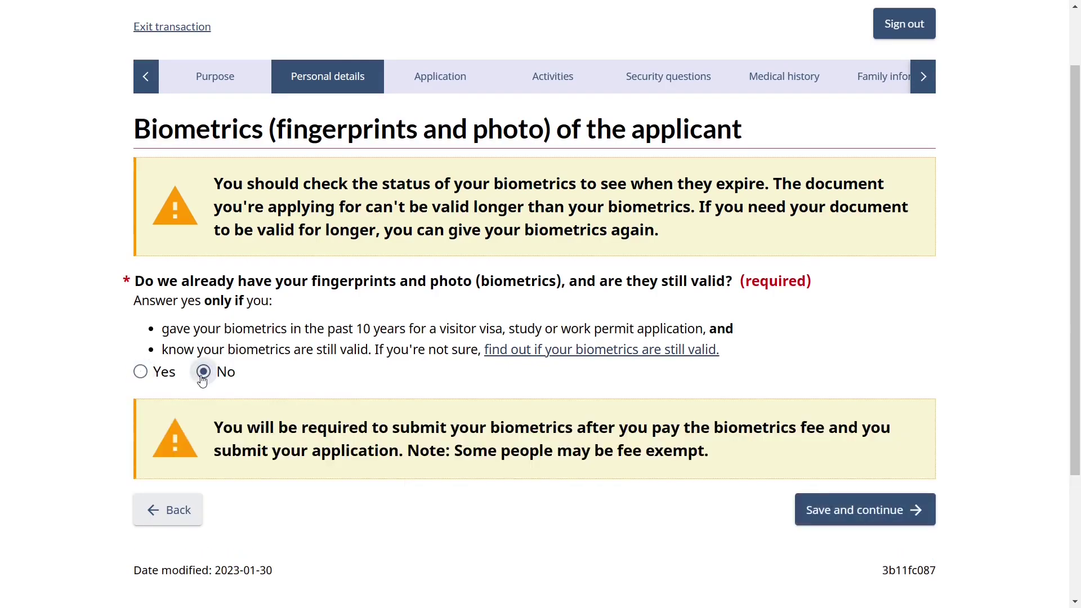
{"action": "key", "text": "Return"}
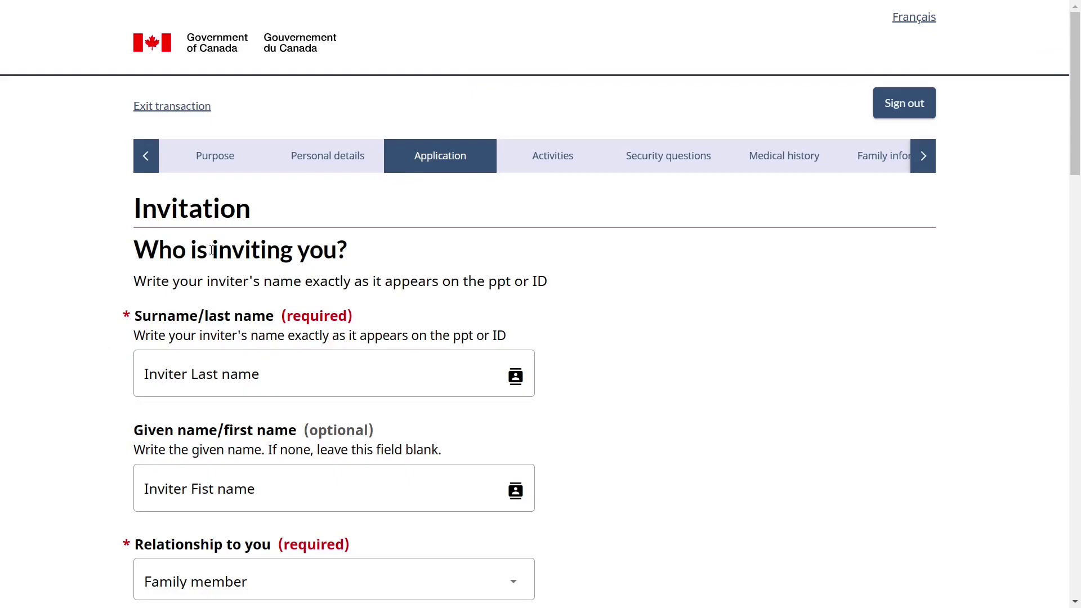
Review the inviter name instructions and keep Family member as the inviter relationship.
{"action": "left_click_drag", "start_coordinate": [210, 276], "coordinate": [509, 283]}
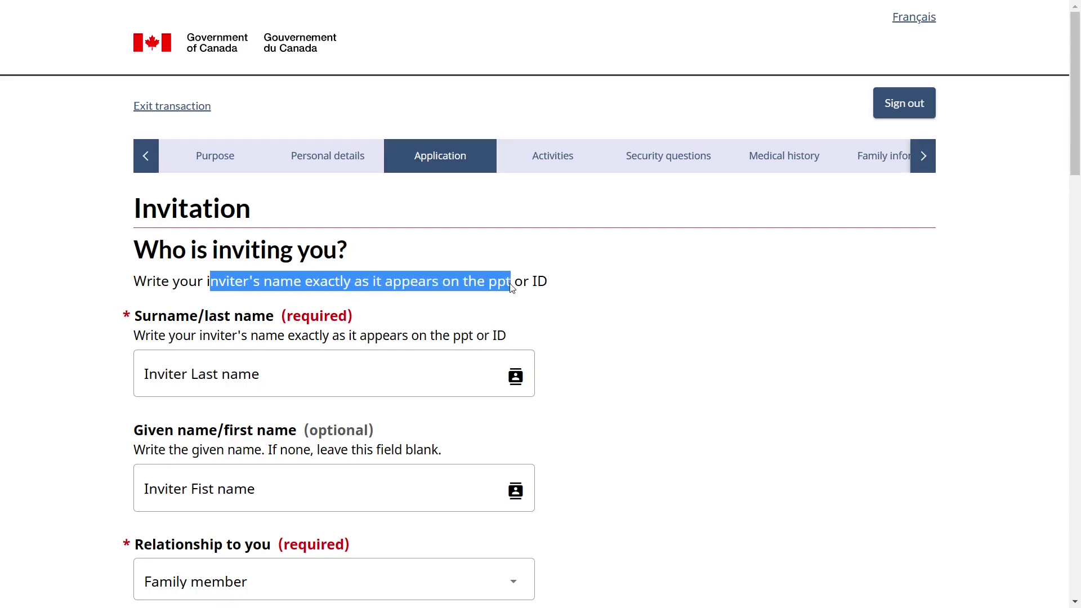
{"action": "left_click", "coordinate": [620, 316]}
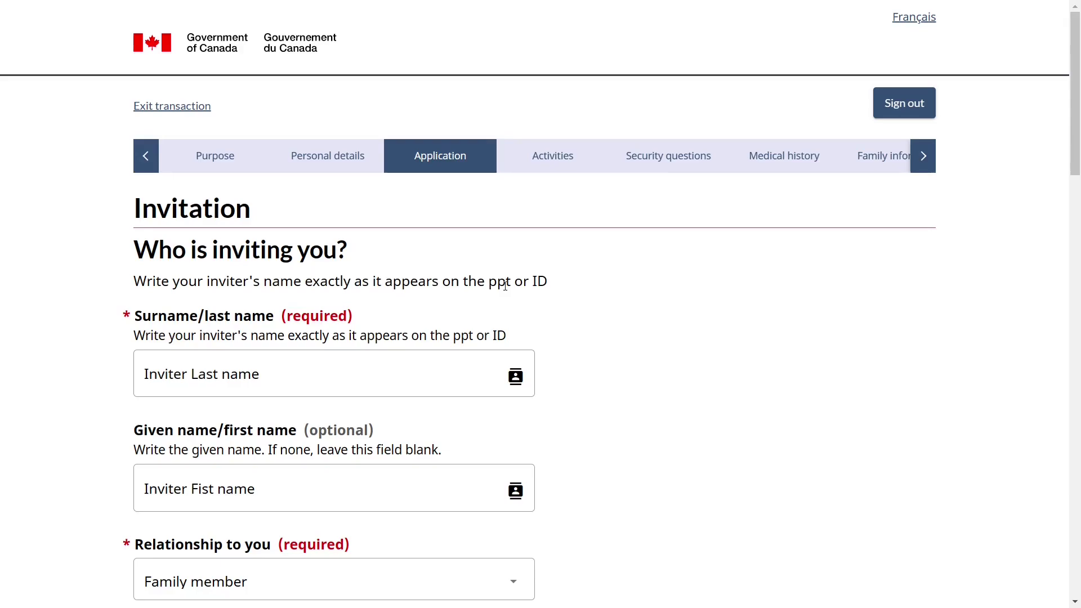
{"action": "double_click", "coordinate": [505, 281]}
{"action": "left_click", "coordinate": [543, 338]}
{"action": "scroll", "coordinate": [543, 339], "scroll_direction": "down", "scroll_amount": 2}
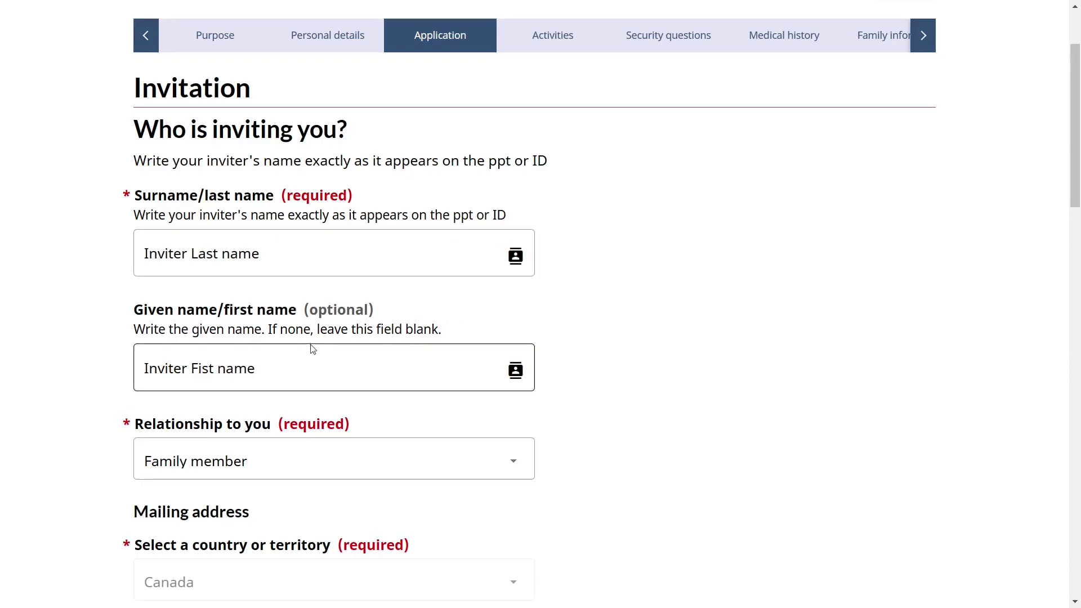
{"action": "scroll", "coordinate": [310, 364], "scroll_direction": "down", "scroll_amount": 5}
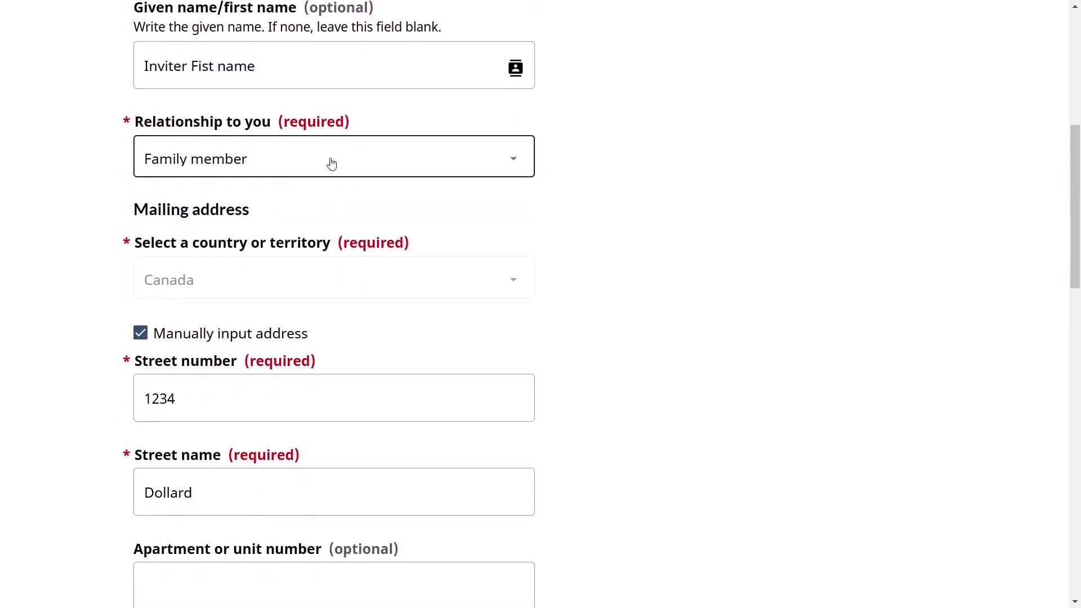
{"action": "left_click", "coordinate": [331, 163]}
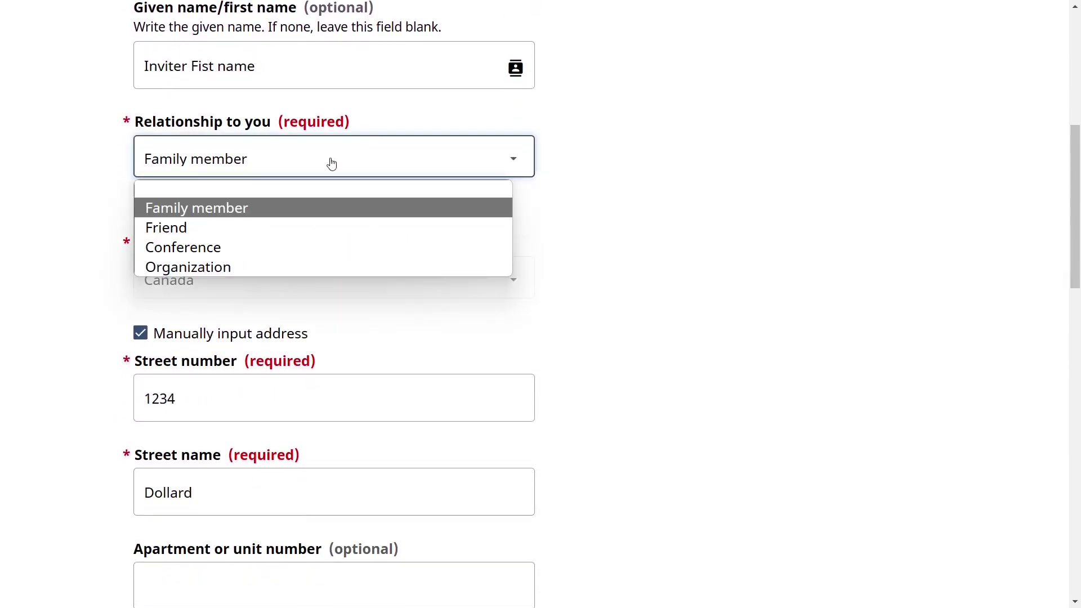
{"action": "left_click", "coordinate": [332, 163]}
{"action": "scroll", "coordinate": [554, 256], "scroll_direction": "down", "scroll_amount": 2}
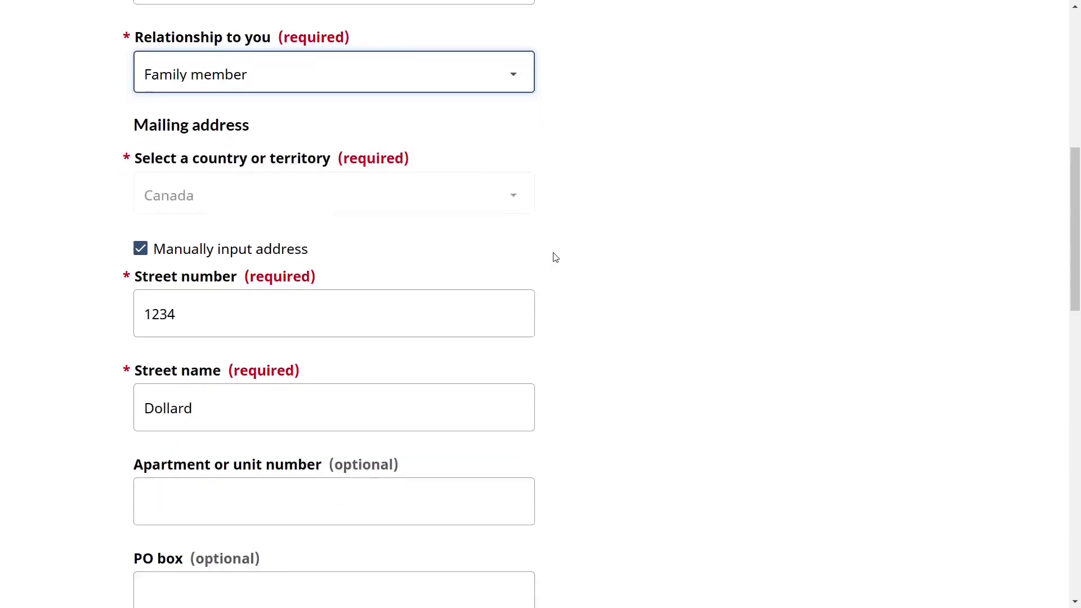
{"action": "scroll", "coordinate": [553, 256], "scroll_direction": "down", "scroll_amount": 1}
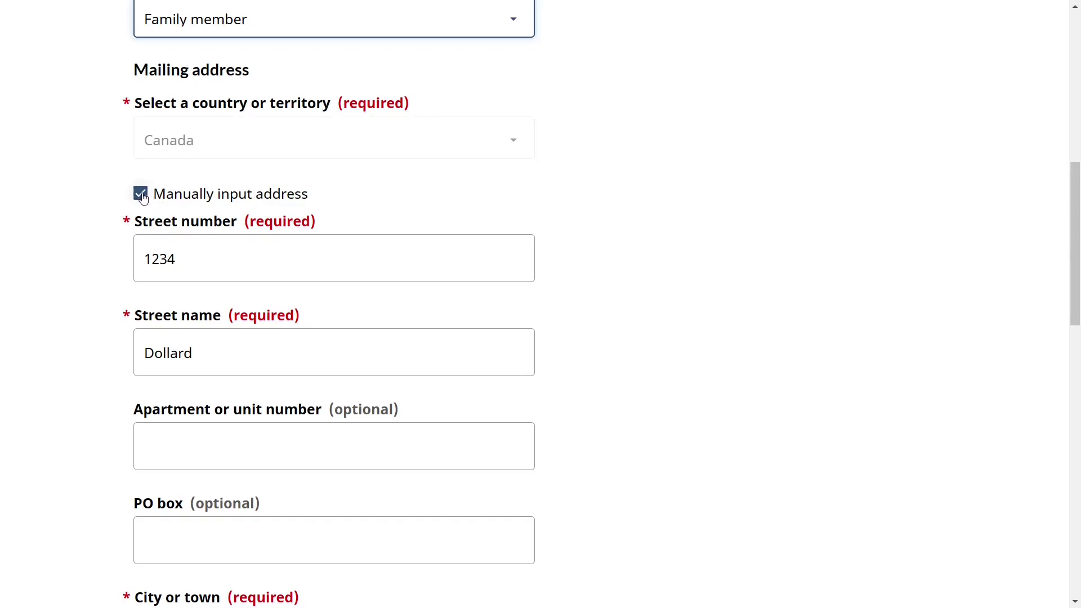
Check the inviter's address, telephone and e-mail fields, then save the Invitation page.
{"action": "left_click", "coordinate": [169, 258]}
{"action": "scroll", "coordinate": [172, 258], "scroll_direction": "down", "scroll_amount": 4}
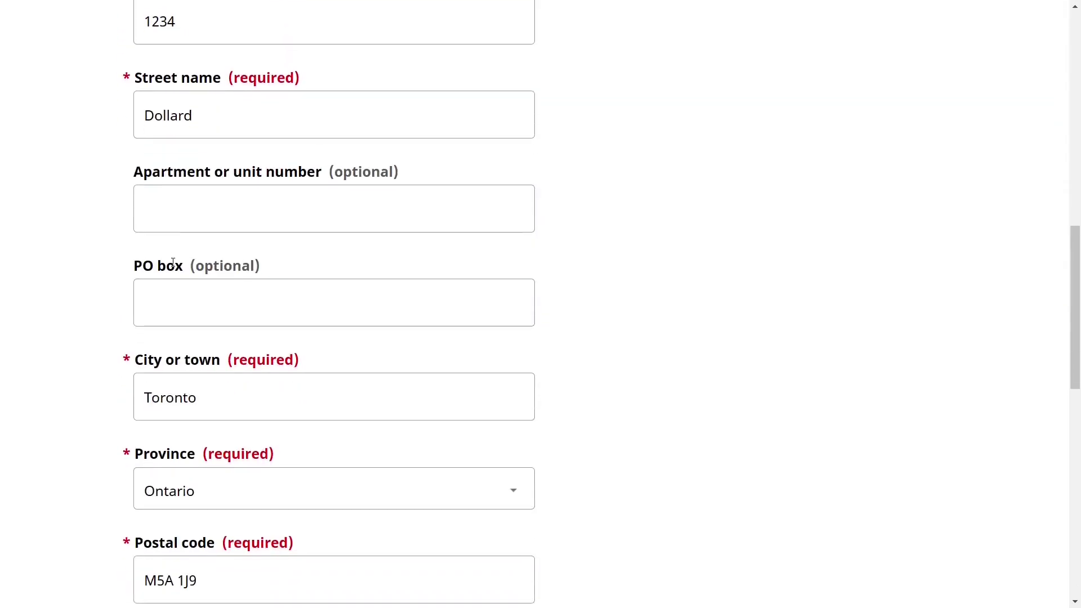
{"action": "scroll", "coordinate": [205, 263], "scroll_direction": "down", "scroll_amount": 6}
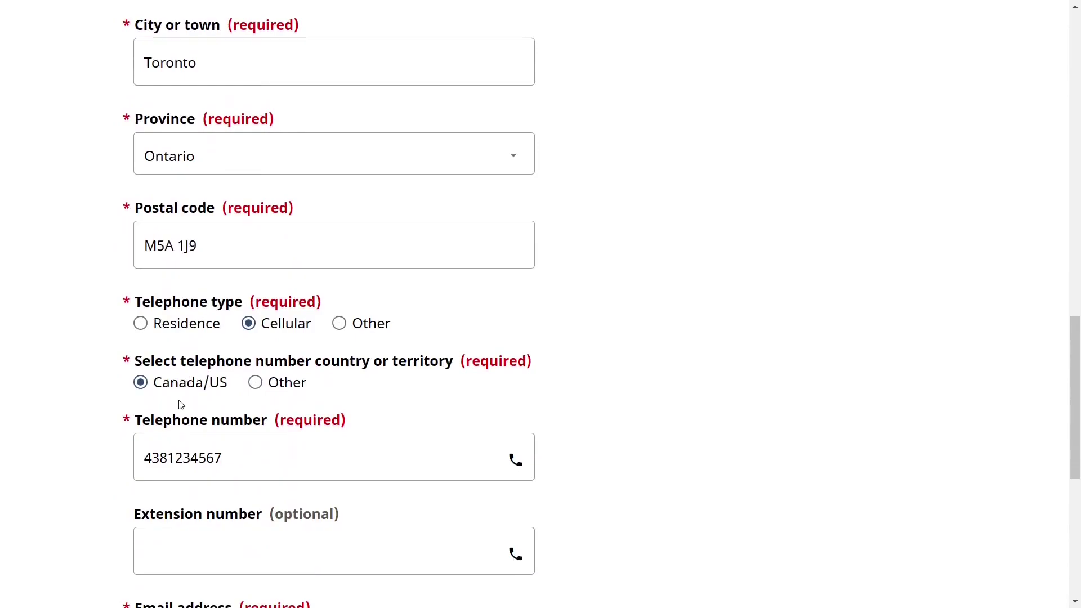
{"action": "left_click", "coordinate": [181, 453]}
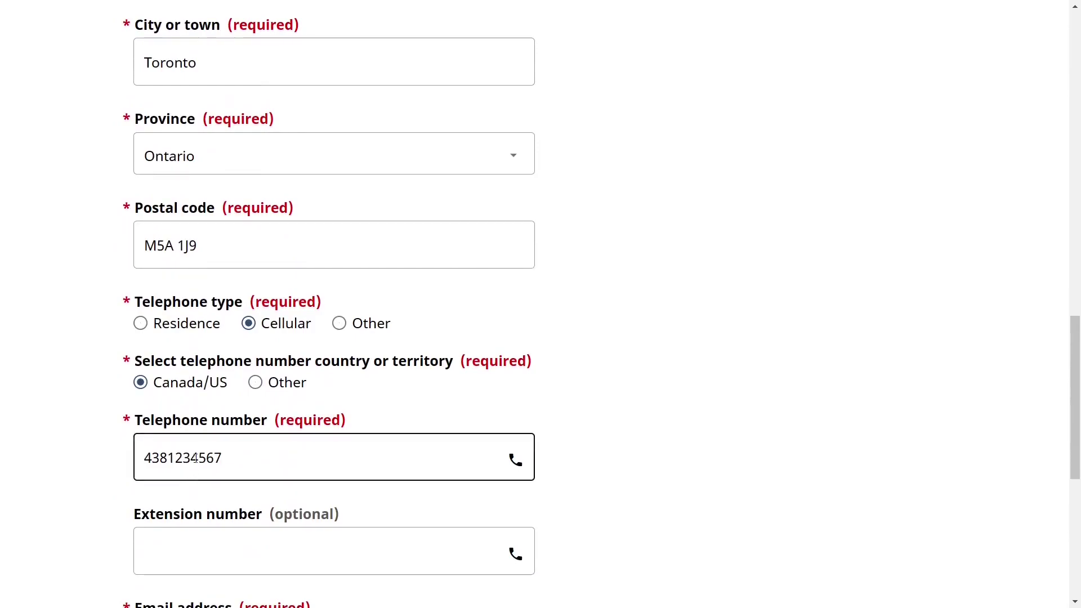
{"action": "scroll", "coordinate": [194, 458], "scroll_direction": "down", "scroll_amount": 3}
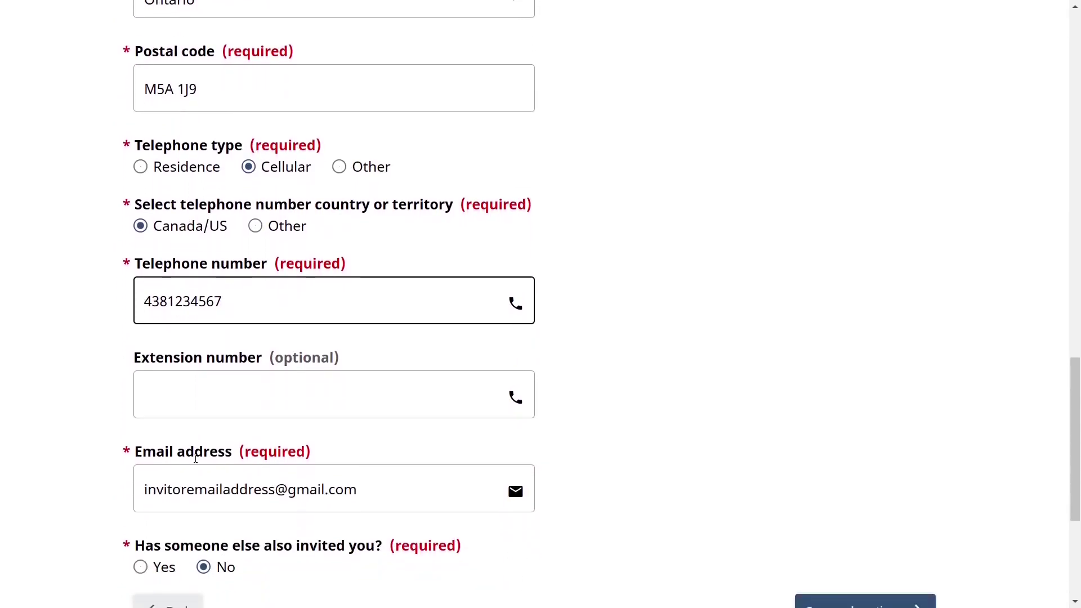
{"action": "left_click", "coordinate": [195, 458]}
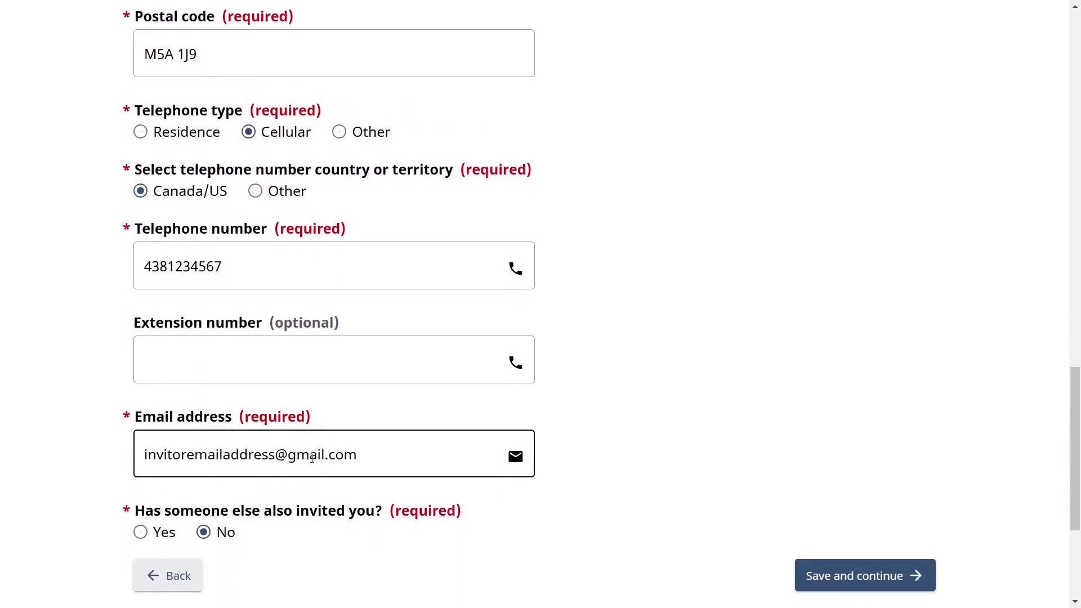
{"action": "left_click", "coordinate": [223, 496]}
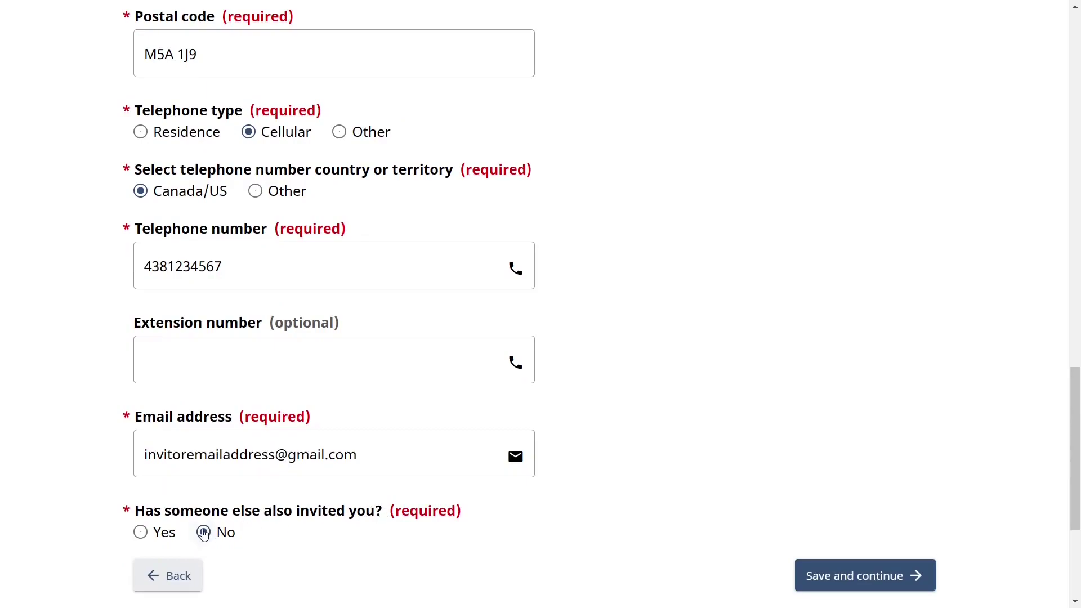
{"action": "left_click", "coordinate": [851, 572]}
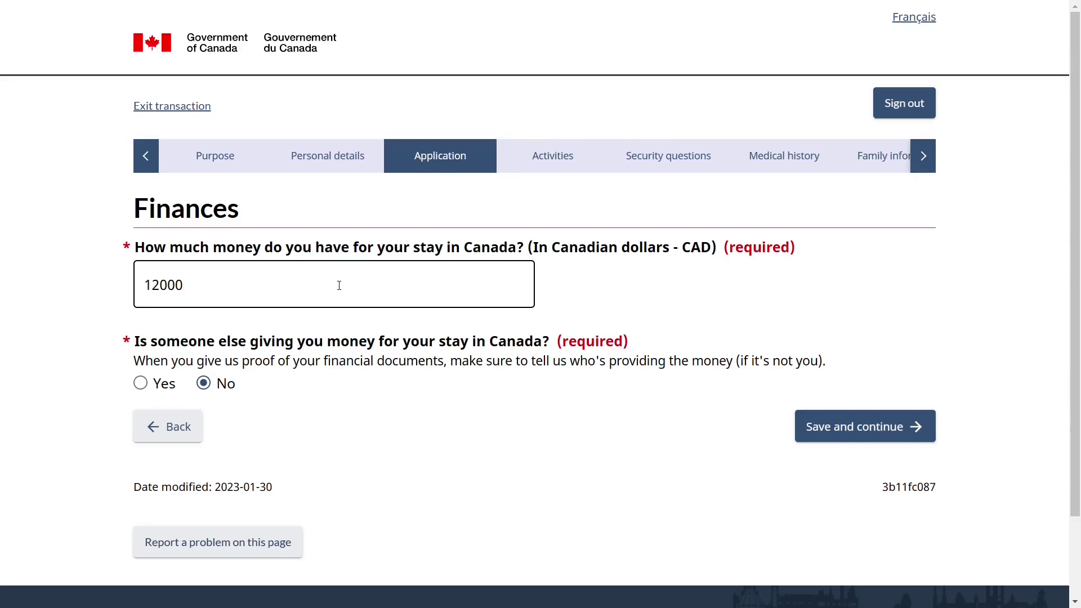
Keep 12000 CAD as available funds, answer No to outside funding, and save.
{"action": "left_click", "coordinate": [82, 283]}
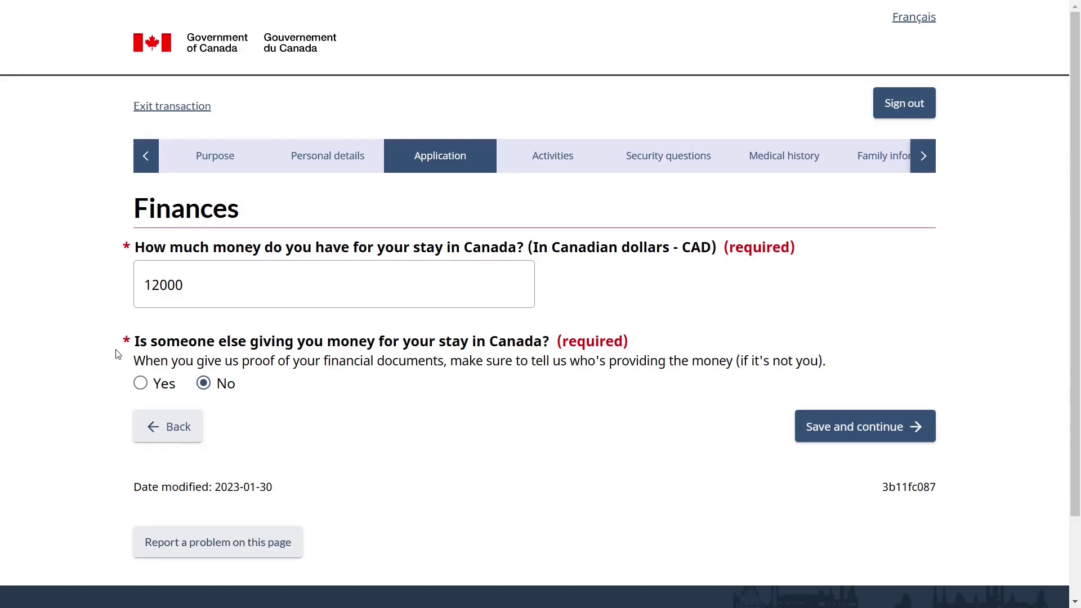
{"action": "scroll", "coordinate": [116, 353], "scroll_direction": "down", "scroll_amount": 2}
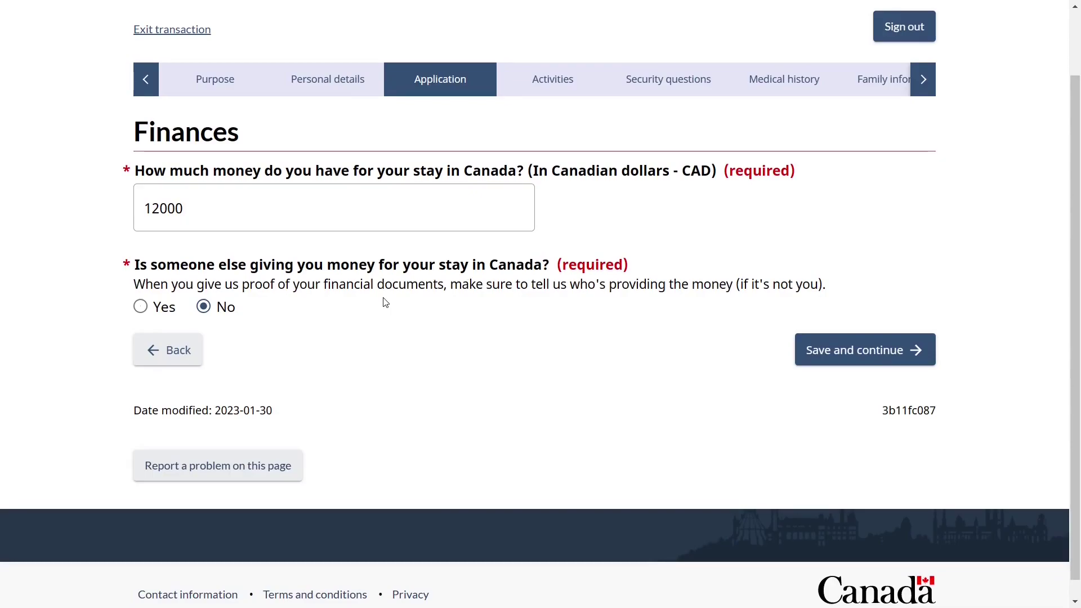
{"action": "left_click", "coordinate": [157, 308]}
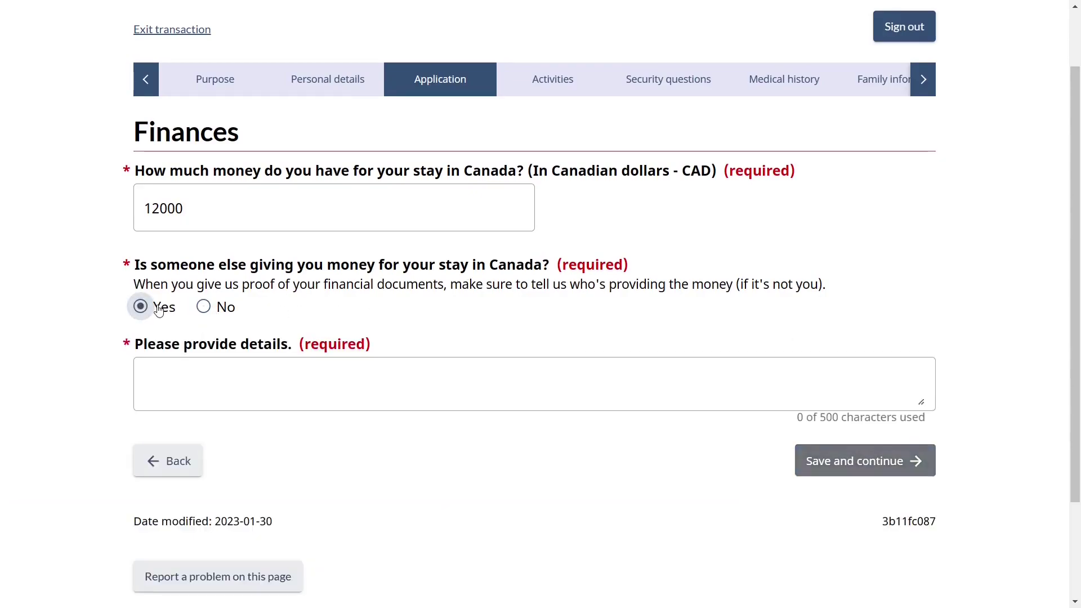
{"action": "scroll", "coordinate": [281, 403], "scroll_direction": "down", "scroll_amount": 1}
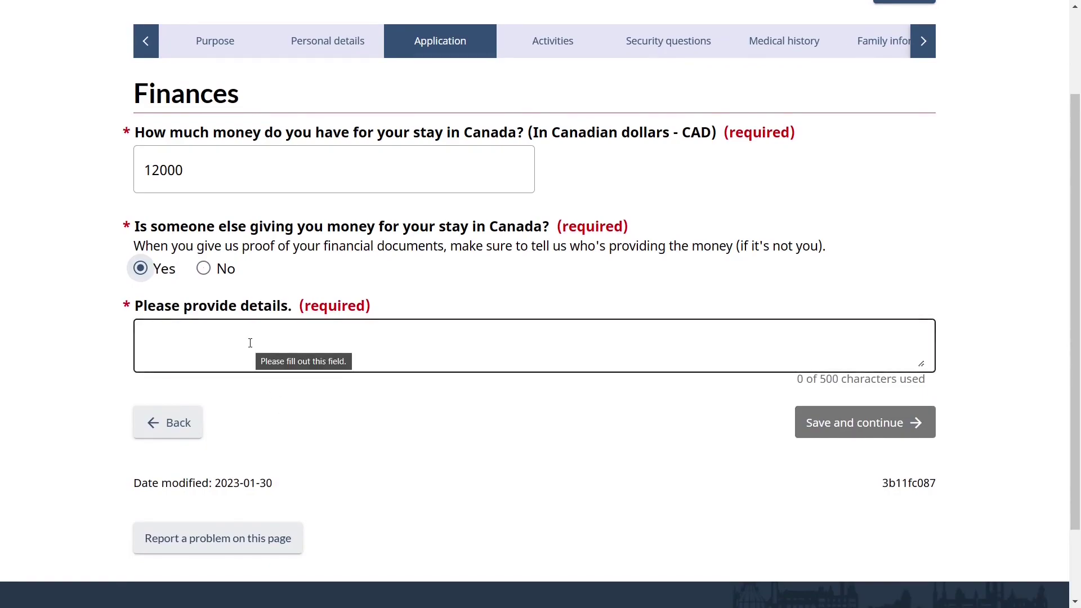
{"action": "left_click", "coordinate": [203, 268]}
{"action": "left_click", "coordinate": [811, 343]}
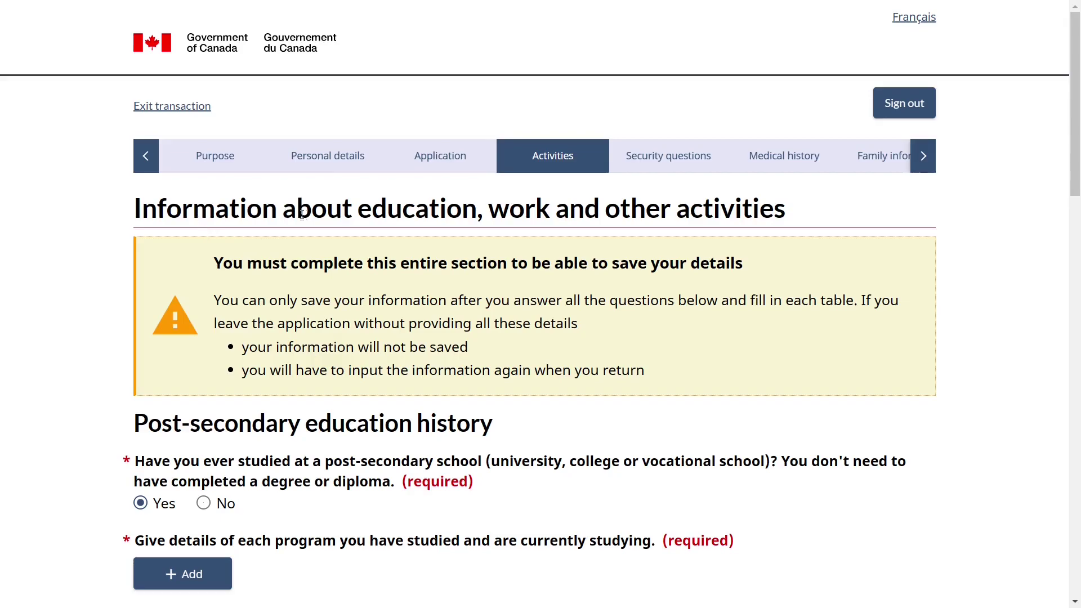
{"action": "left_click_drag", "start_coordinate": [241, 214], "coordinate": [686, 212]}
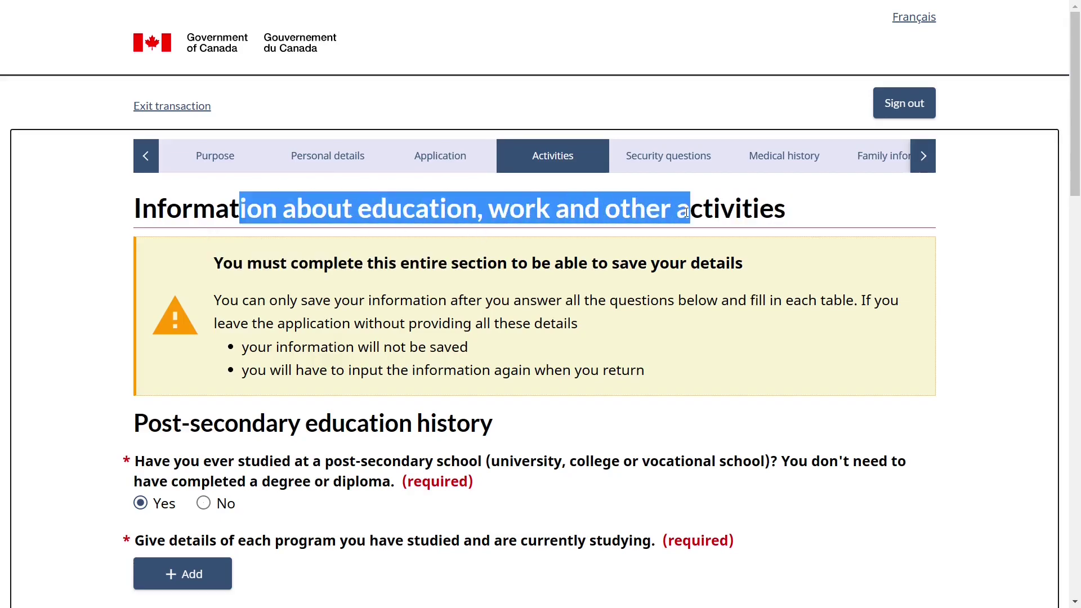
{"action": "left_click", "coordinate": [669, 299]}
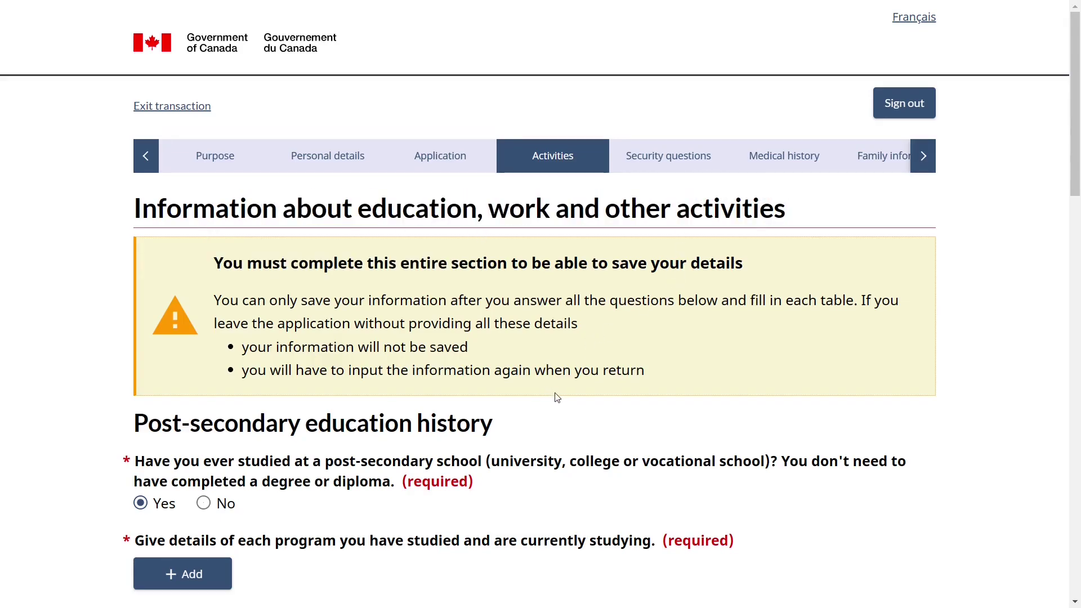
{"action": "scroll", "coordinate": [557, 397], "scroll_direction": "down", "scroll_amount": 3}
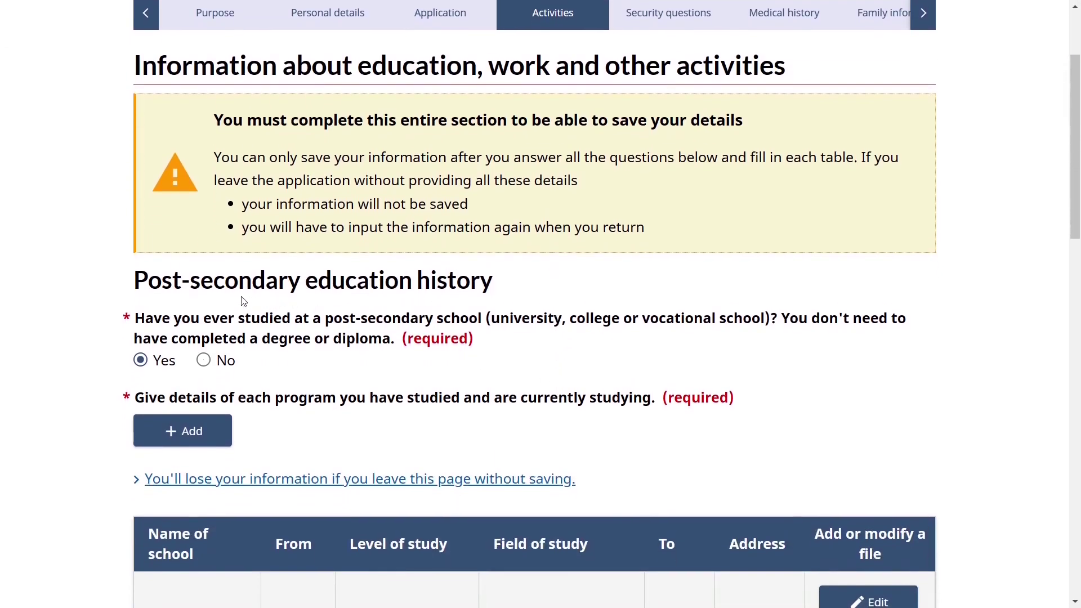
{"action": "left_click_drag", "start_coordinate": [191, 281], "coordinate": [419, 285]}
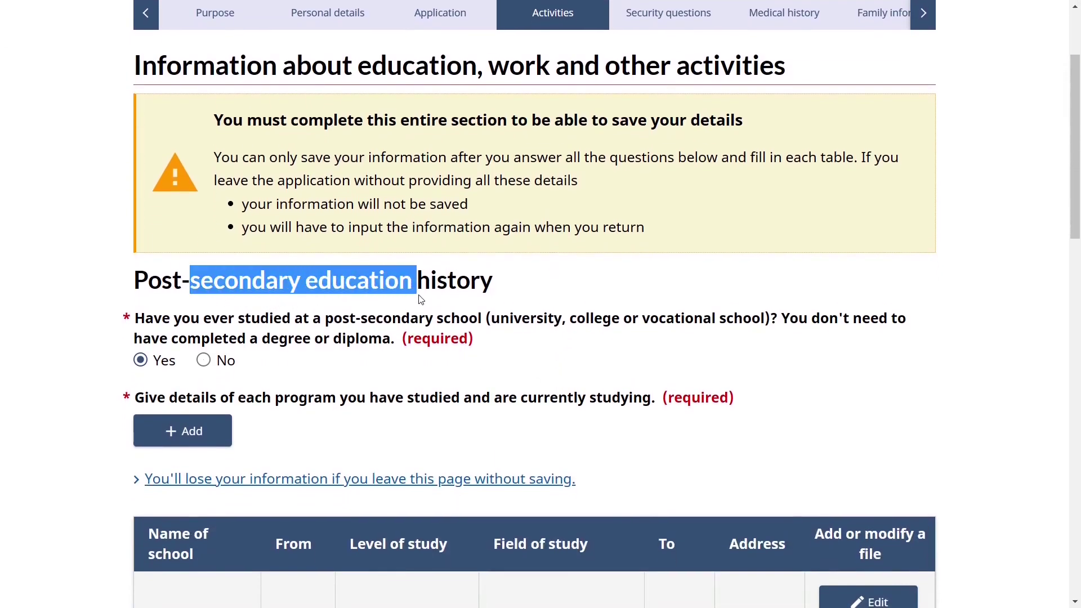
{"action": "left_click", "coordinate": [353, 309]}
{"action": "scroll", "coordinate": [352, 309], "scroll_direction": "down", "scroll_amount": 1}
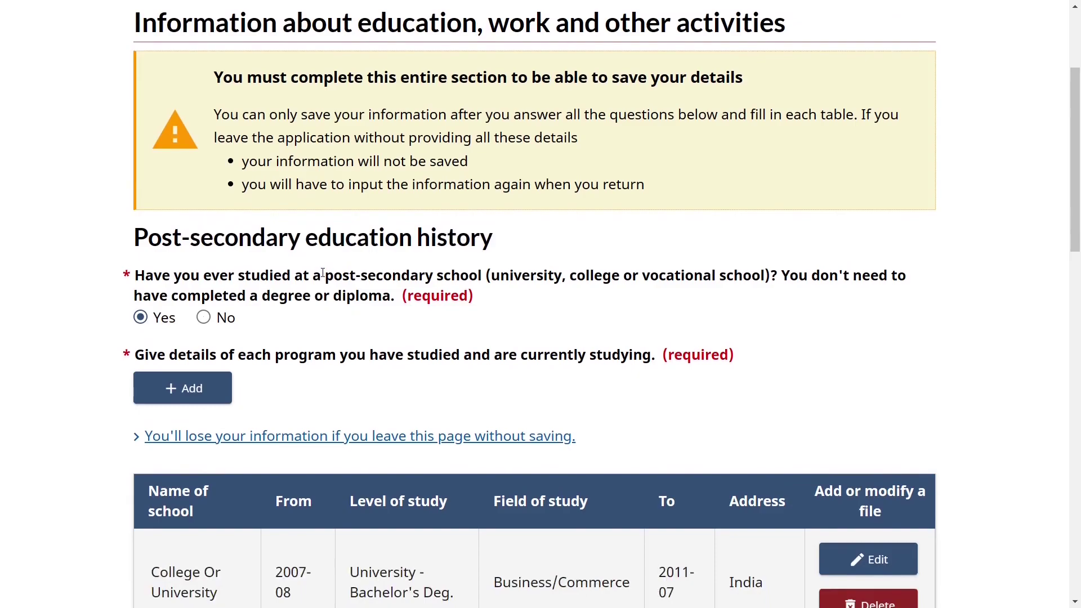
{"action": "left_click_drag", "start_coordinate": [334, 274], "coordinate": [339, 300]}
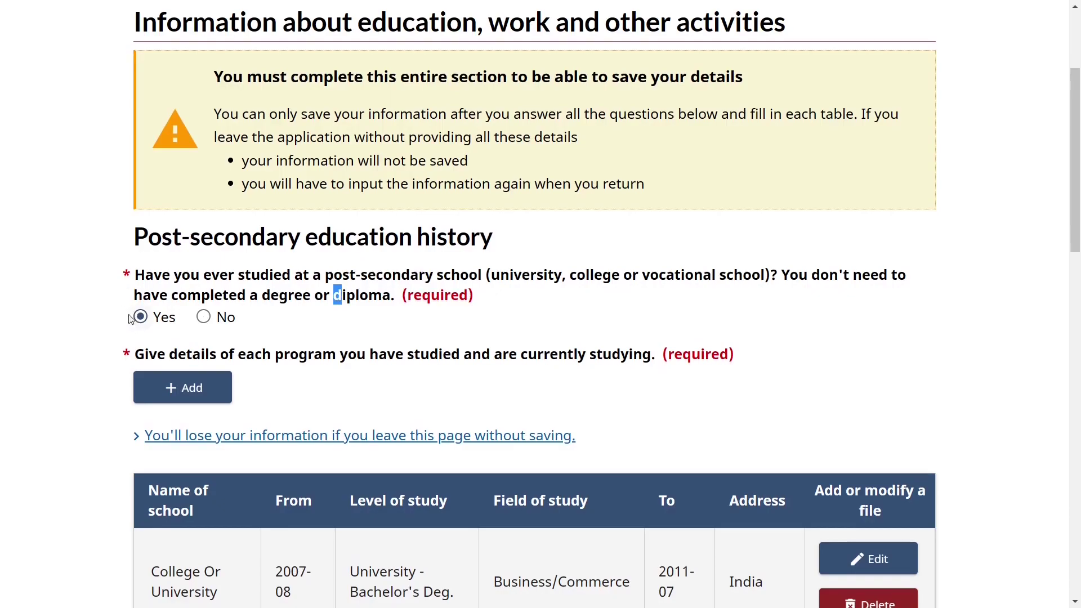
{"action": "left_click", "coordinate": [99, 328]}
{"action": "scroll", "coordinate": [99, 328], "scroll_direction": "down", "scroll_amount": 2}
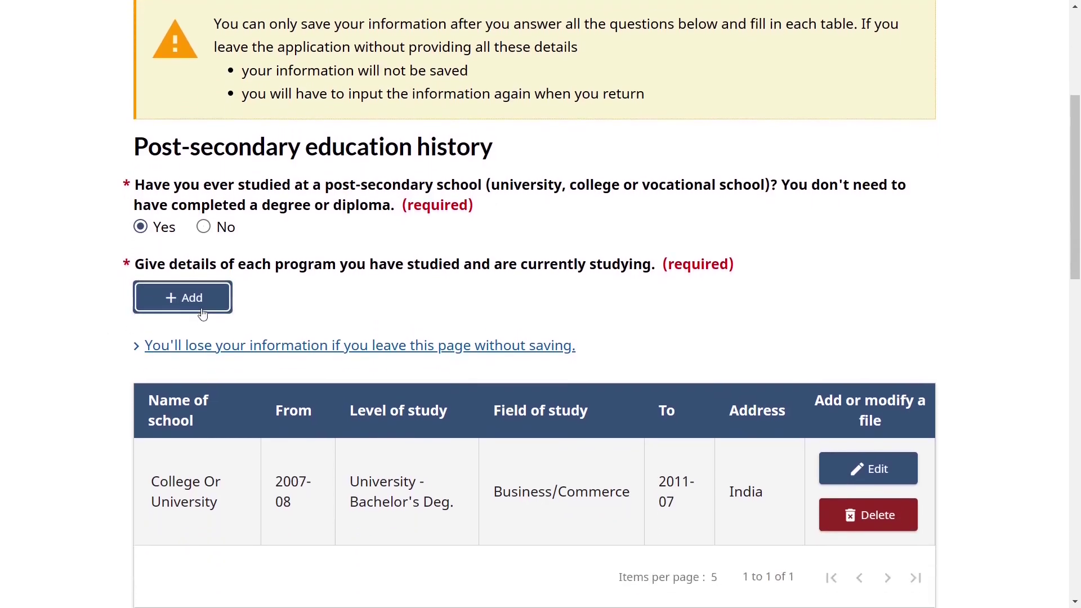
{"action": "left_click", "coordinate": [203, 313]}
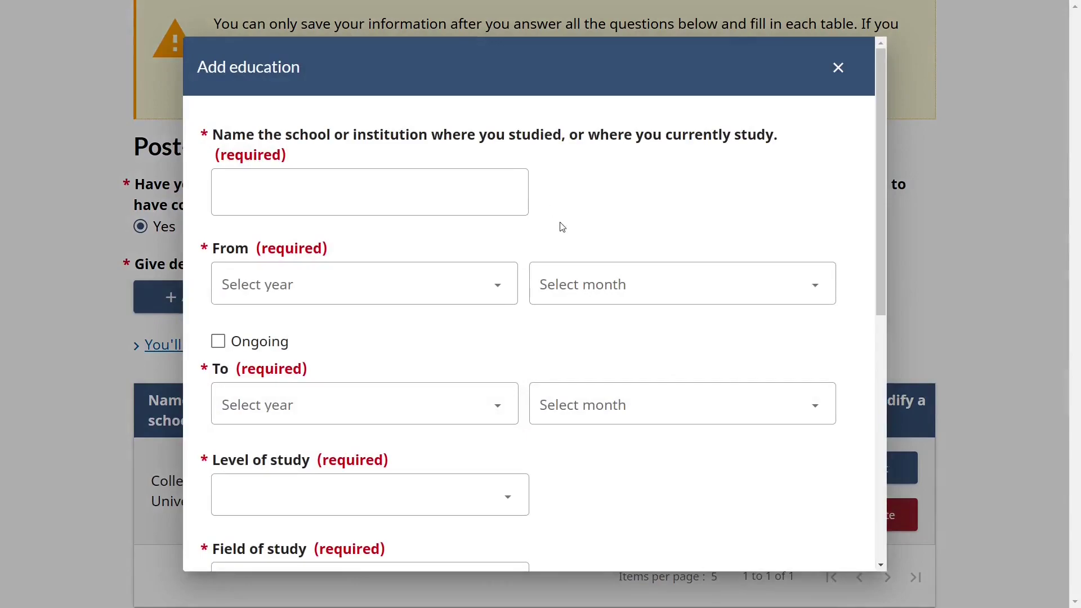
{"action": "scroll", "coordinate": [562, 227], "scroll_direction": "down", "scroll_amount": 3}
{"action": "scroll", "coordinate": [563, 227], "scroll_direction": "up", "scroll_amount": 2}
{"action": "scroll", "coordinate": [742, 158], "scroll_direction": "up", "scroll_amount": 1}
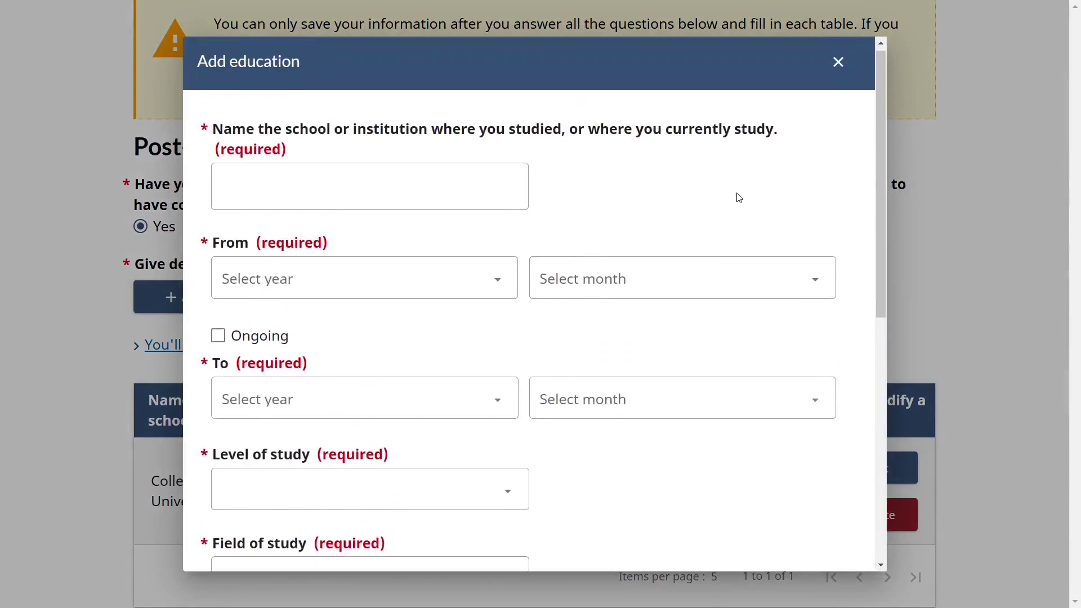
{"action": "left_click", "coordinate": [838, 63]}
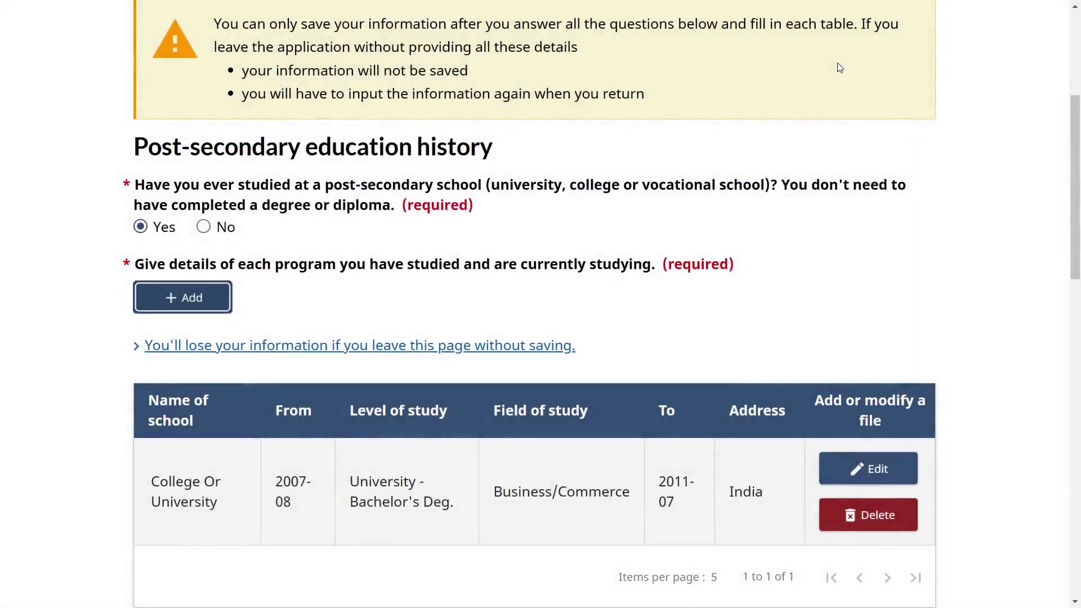
{"action": "scroll", "coordinate": [765, 302], "scroll_direction": "down", "scroll_amount": 2}
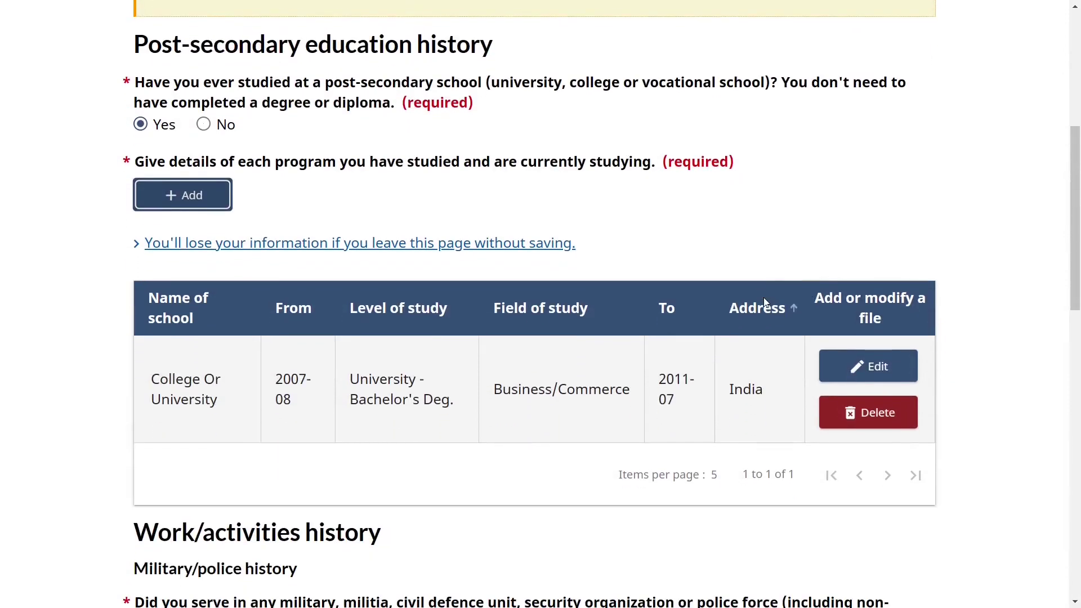
{"action": "left_click", "coordinate": [894, 376]}
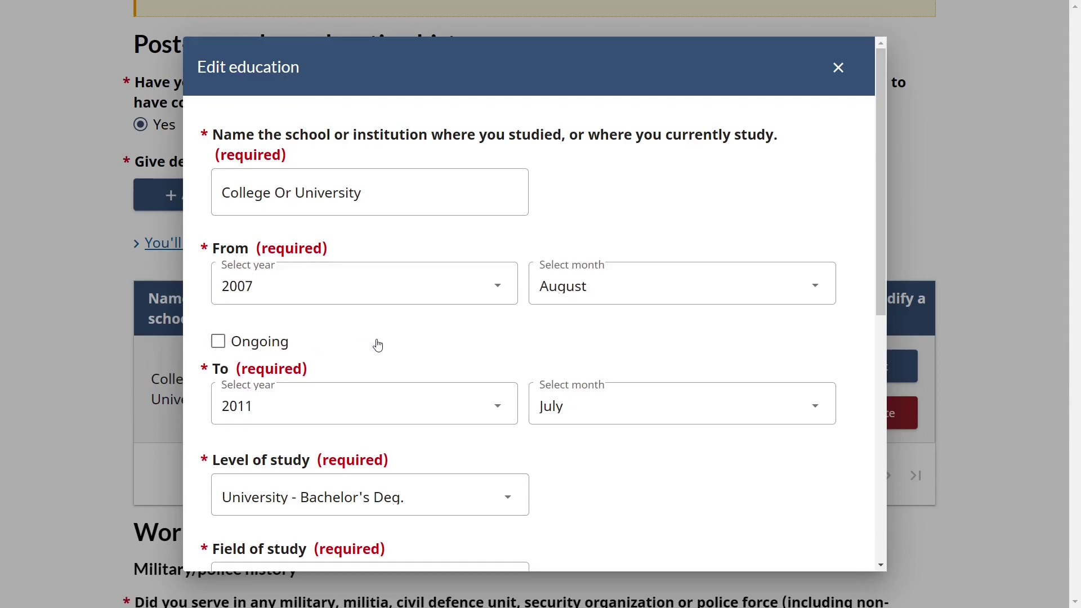
Keep University - Bachelor's Deg. and Business/Commerce, then save the education entry.
{"action": "scroll", "coordinate": [376, 342], "scroll_direction": "down", "scroll_amount": 2}
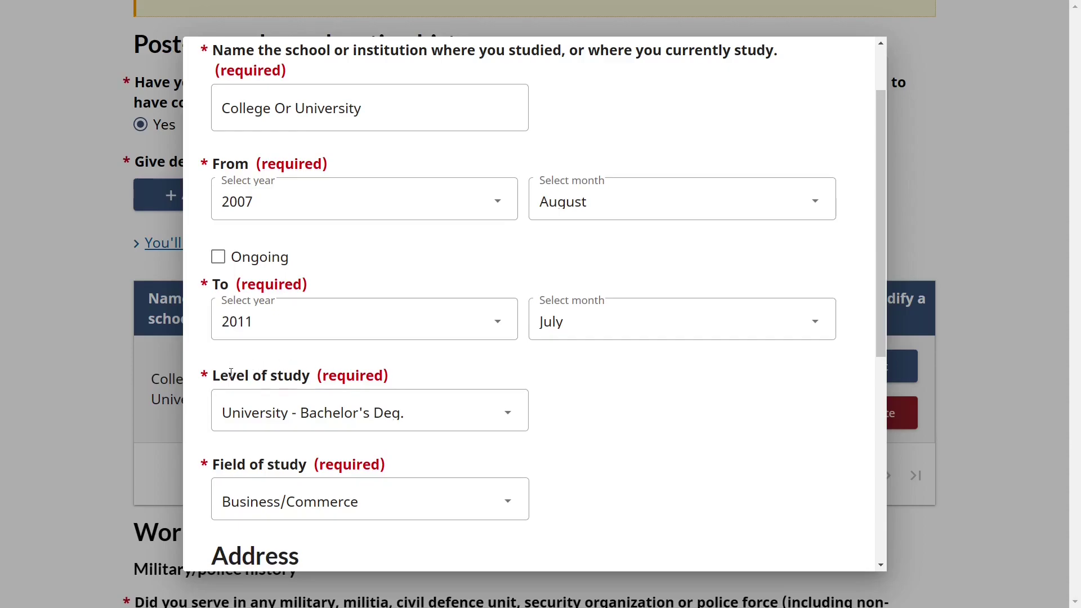
{"action": "left_click", "coordinate": [332, 411]}
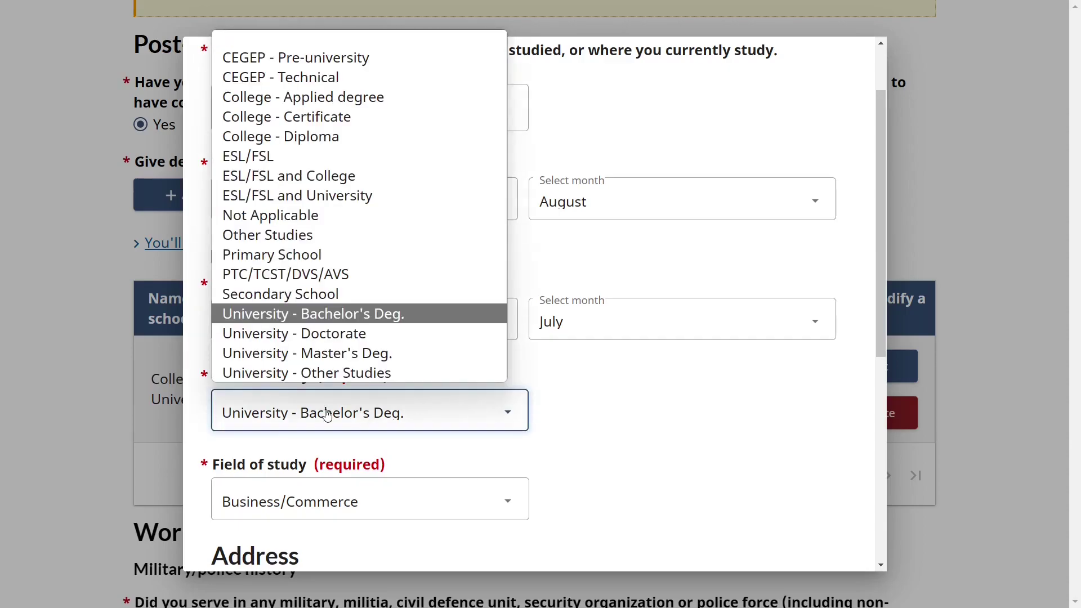
{"action": "left_click", "coordinate": [330, 316]}
{"action": "scroll", "coordinate": [654, 432], "scroll_direction": "down", "scroll_amount": 2}
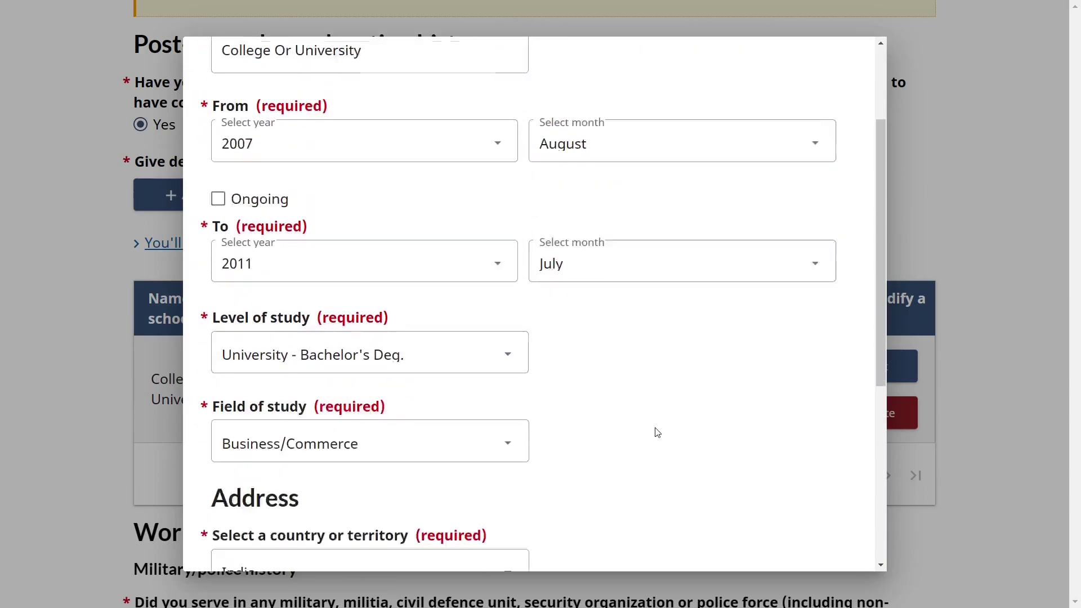
{"action": "left_click", "coordinate": [423, 423]}
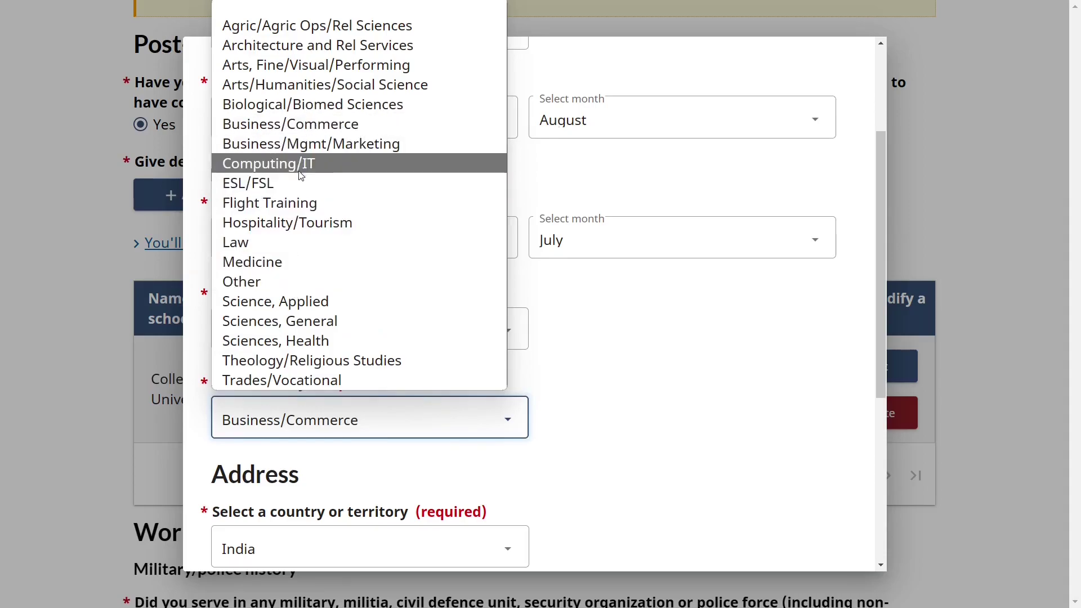
{"action": "left_click", "coordinate": [314, 130]}
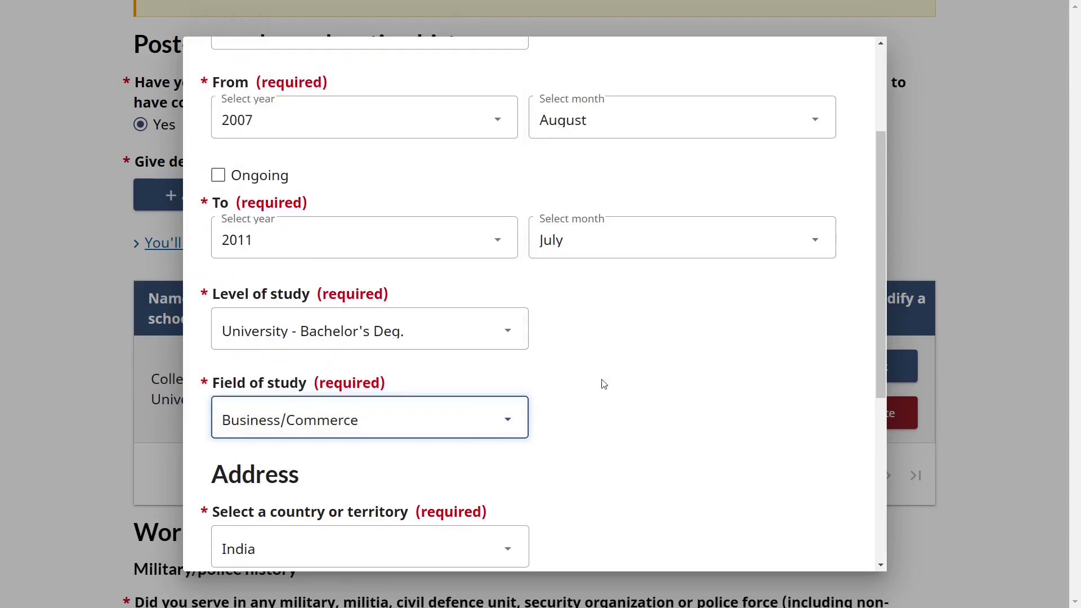
{"action": "scroll", "coordinate": [624, 403], "scroll_direction": "down", "scroll_amount": 3}
{"action": "scroll", "coordinate": [624, 403], "scroll_direction": "down", "scroll_amount": 1}
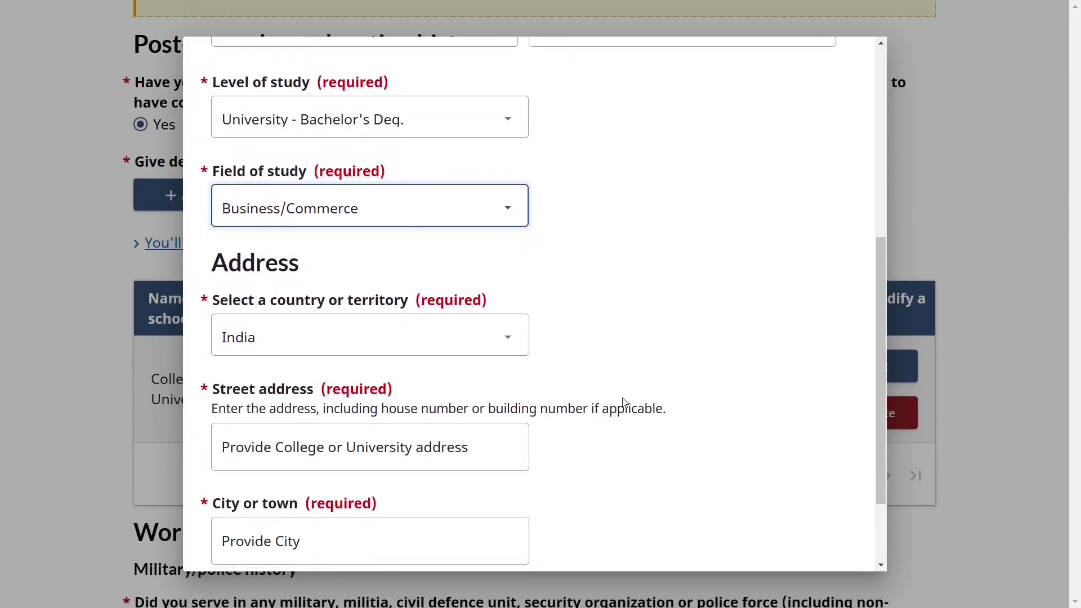
{"action": "scroll", "coordinate": [358, 319], "scroll_direction": "down", "scroll_amount": 2}
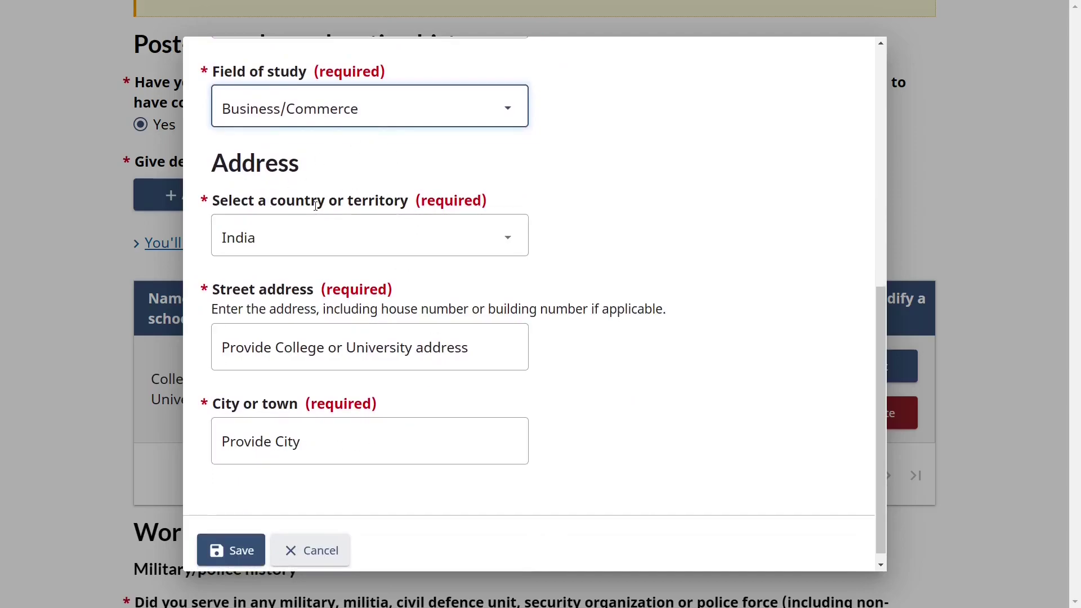
{"action": "left_click", "coordinate": [231, 550]}
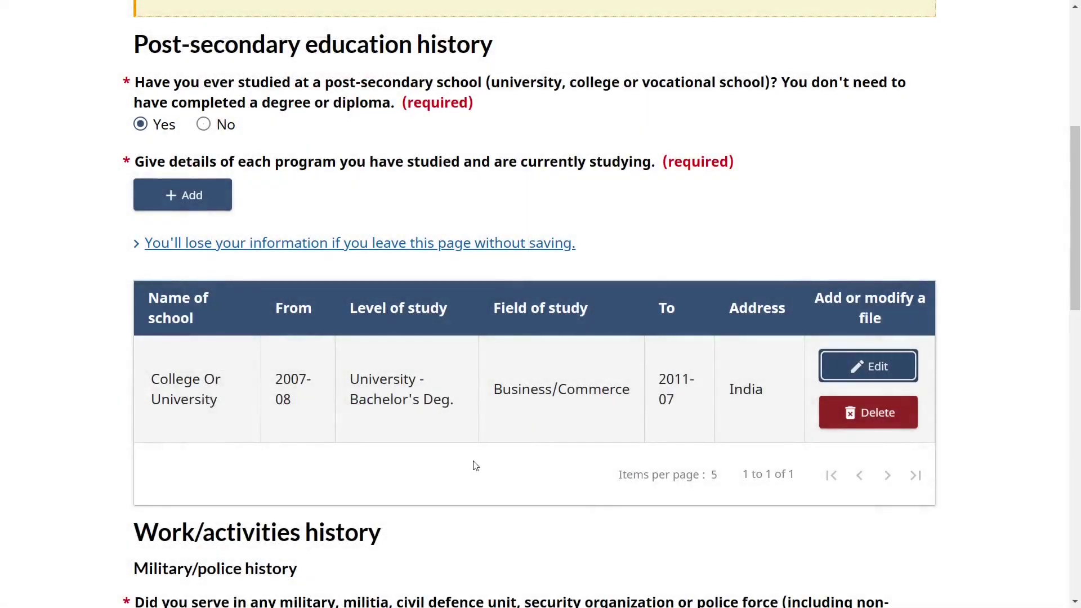
{"action": "left_click", "coordinate": [201, 176]}
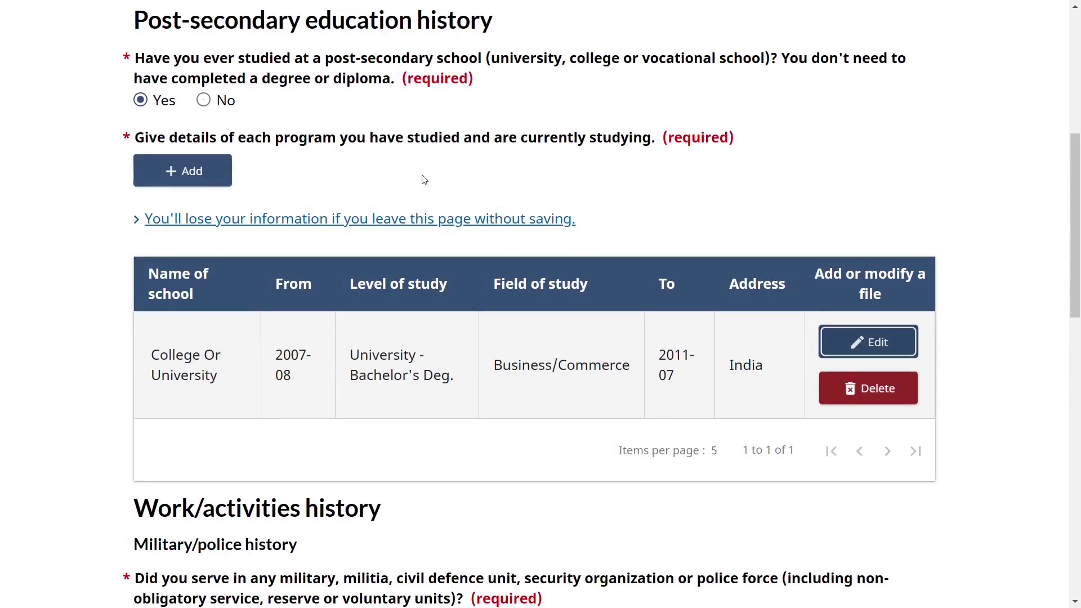
{"action": "scroll", "coordinate": [424, 179], "scroll_direction": "down", "scroll_amount": 1}
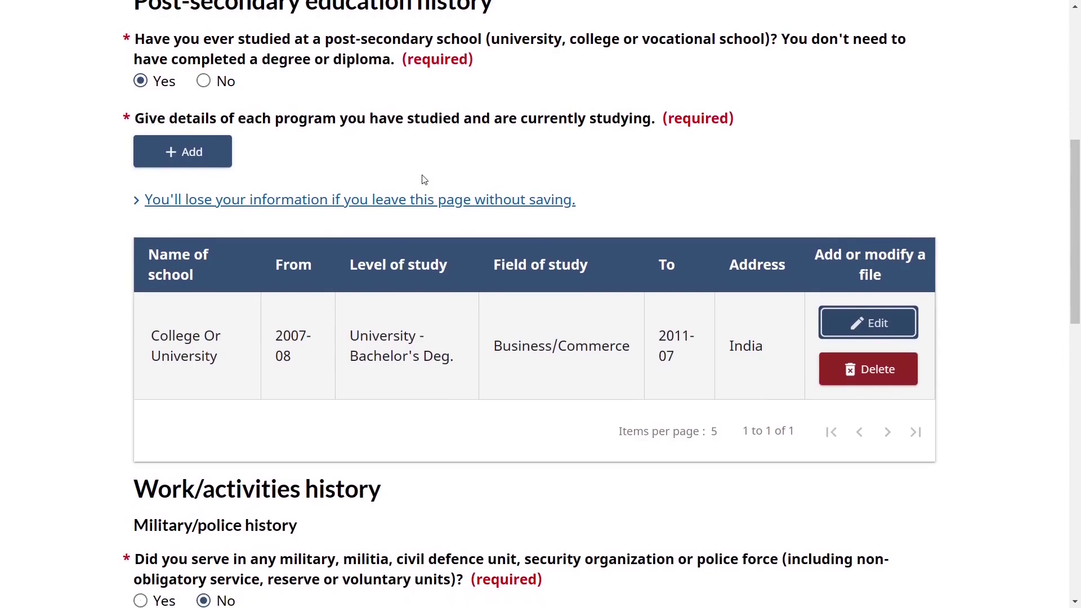
{"action": "scroll", "coordinate": [424, 180], "scroll_direction": "down", "scroll_amount": 4}
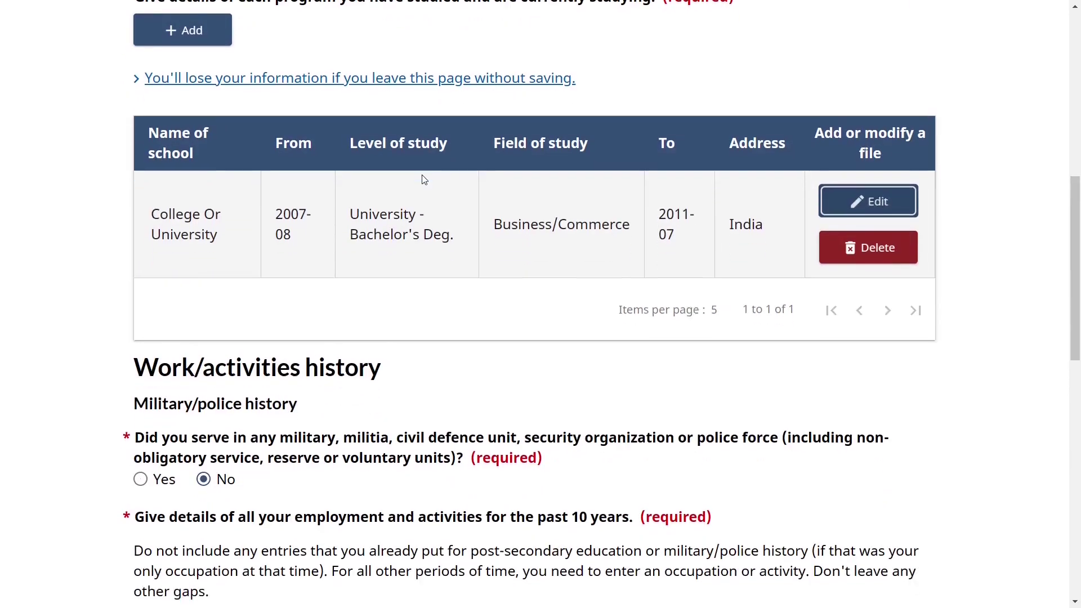
{"action": "right_click", "coordinate": [424, 180]}
{"action": "left_click", "coordinate": [241, 262]}
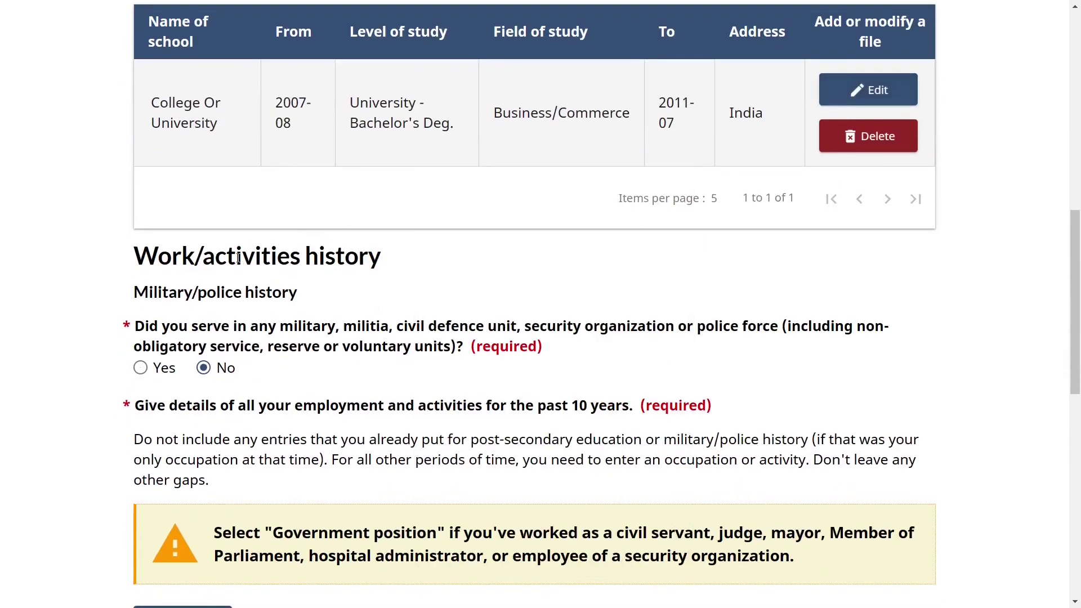
{"action": "triple_click", "coordinate": [241, 262]}
{"action": "left_click", "coordinate": [358, 293]}
{"action": "scroll", "coordinate": [358, 293], "scroll_direction": "down", "scroll_amount": 1}
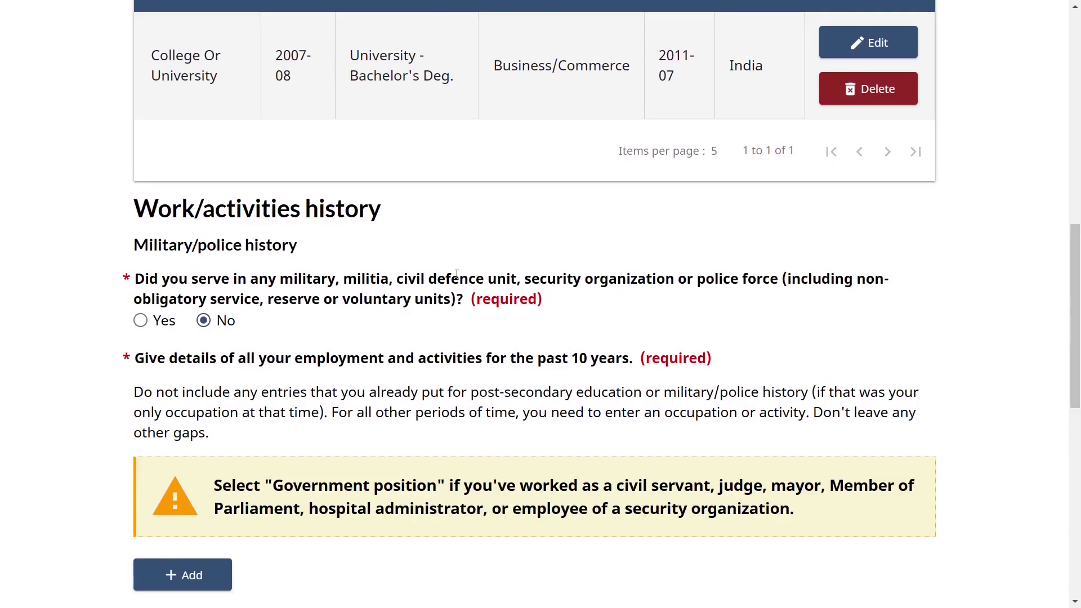
{"action": "left_click", "coordinate": [164, 326]}
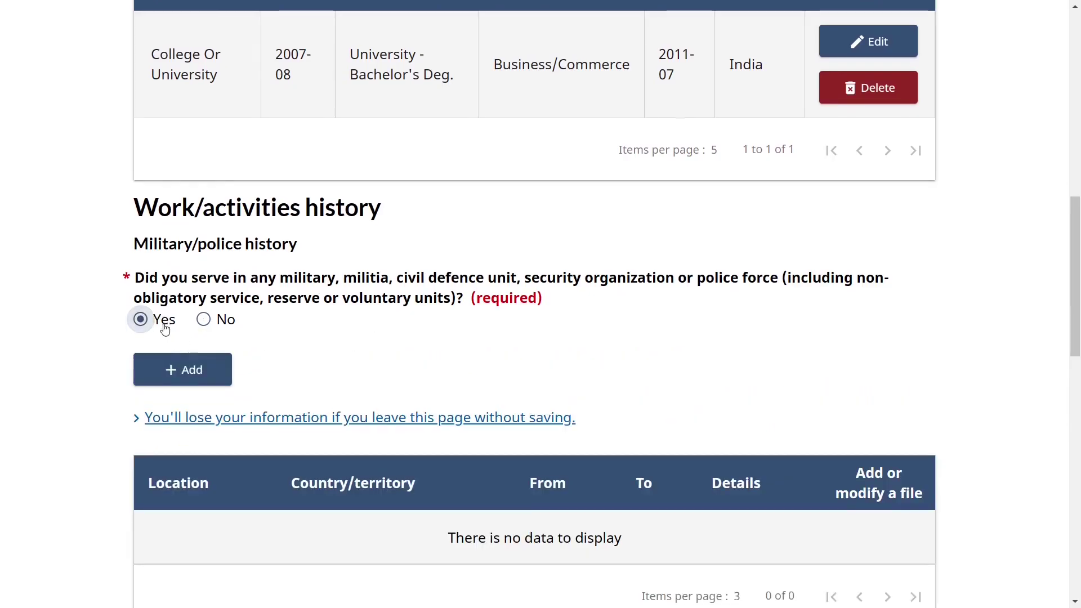
{"action": "scroll", "coordinate": [190, 308], "scroll_direction": "down", "scroll_amount": 2}
{"action": "left_click", "coordinate": [190, 304]}
{"action": "scroll", "coordinate": [473, 360], "scroll_direction": "down", "scroll_amount": 2}
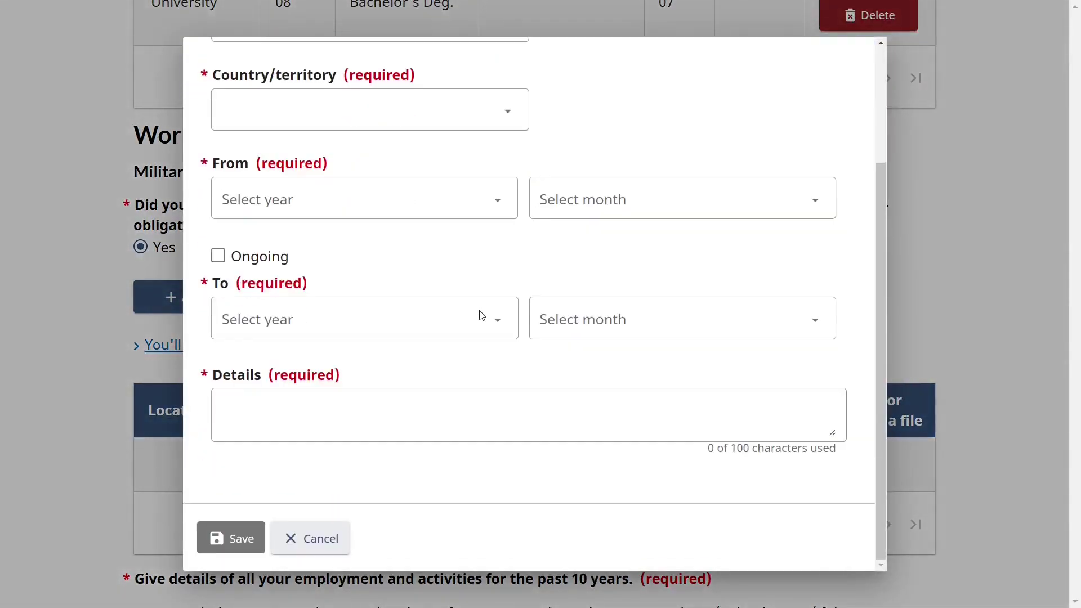
{"action": "scroll", "coordinate": [480, 315], "scroll_direction": "up", "scroll_amount": 2}
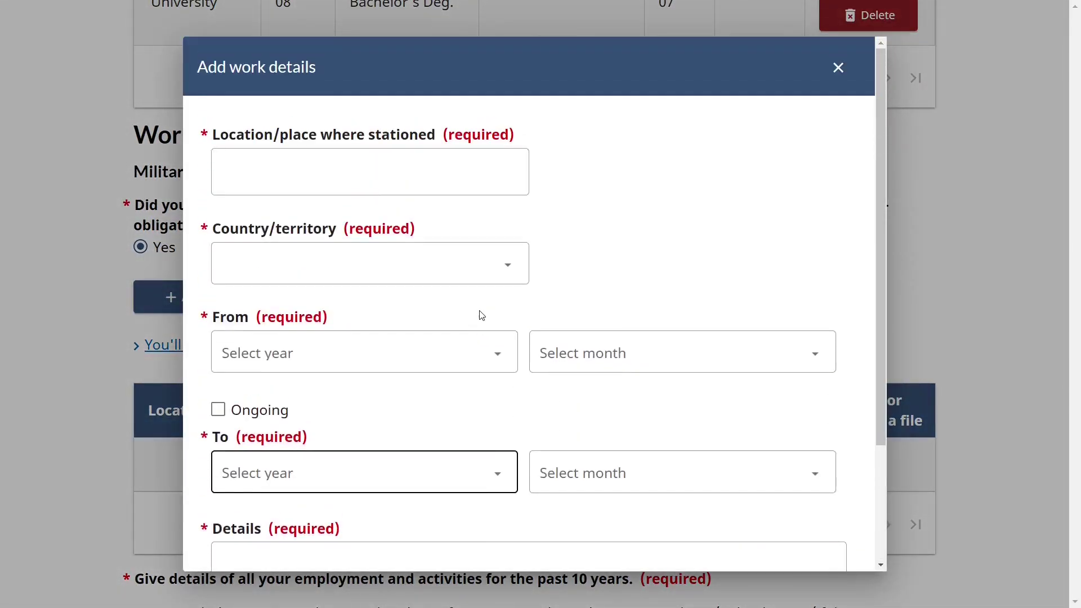
{"action": "left_click", "coordinate": [837, 69]}
{"action": "scroll", "coordinate": [542, 379], "scroll_direction": "down", "scroll_amount": 2}
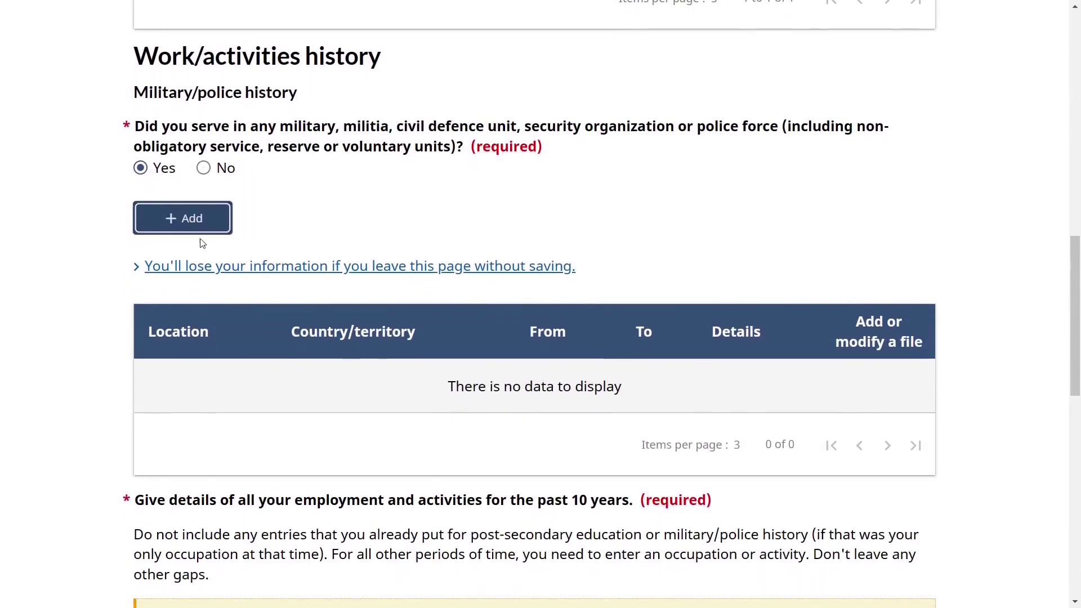
{"action": "left_click", "coordinate": [204, 169]}
{"action": "scroll", "coordinate": [332, 343], "scroll_direction": "down", "scroll_amount": 4}
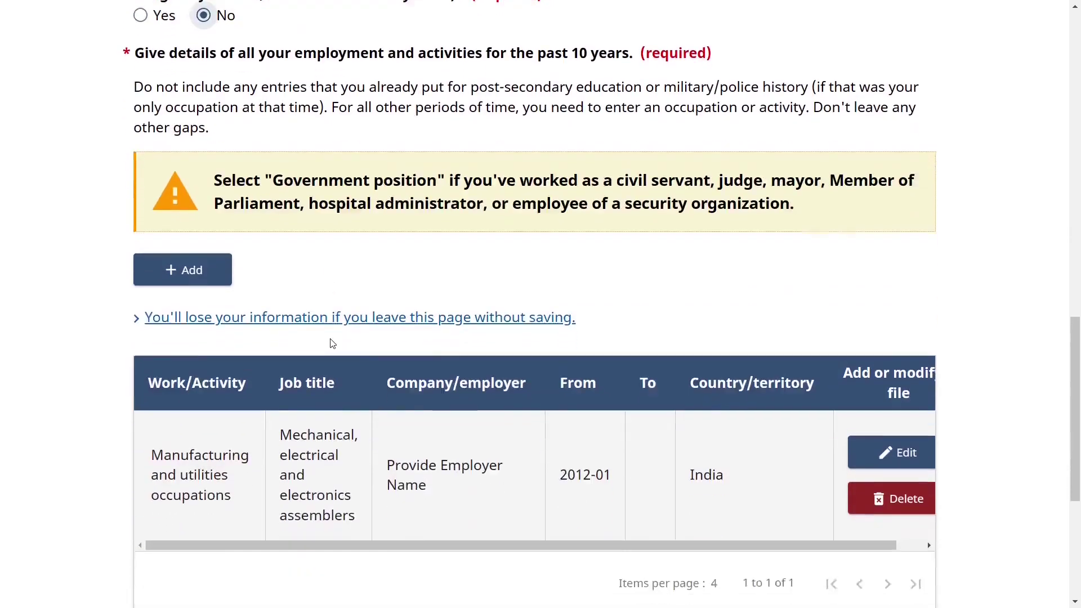
{"action": "scroll", "coordinate": [383, 264], "scroll_direction": "up", "scroll_amount": 1}
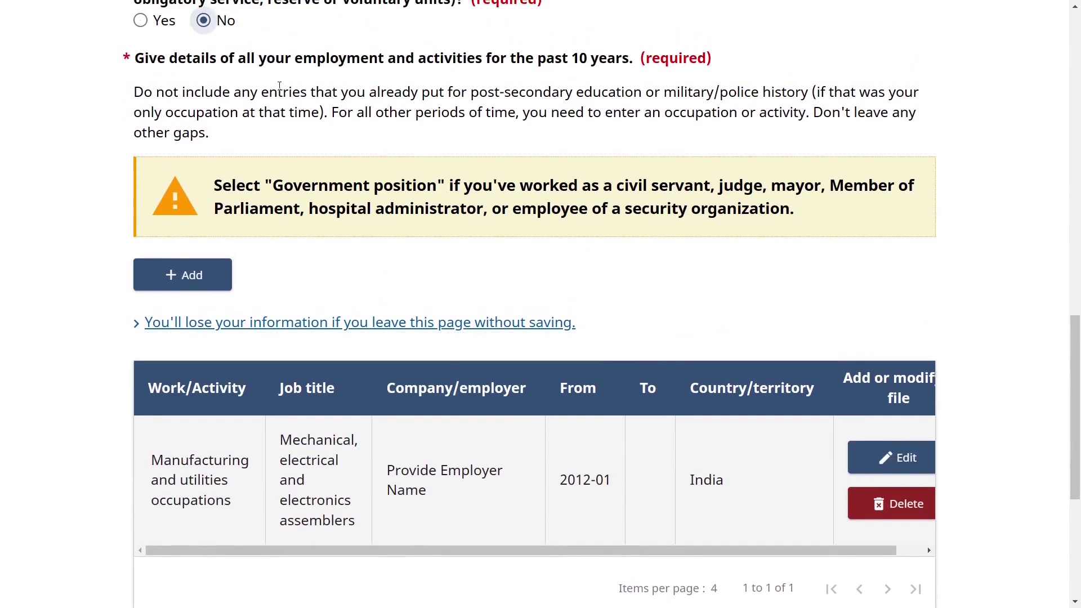
{"action": "left_click_drag", "start_coordinate": [280, 86], "coordinate": [613, 86]}
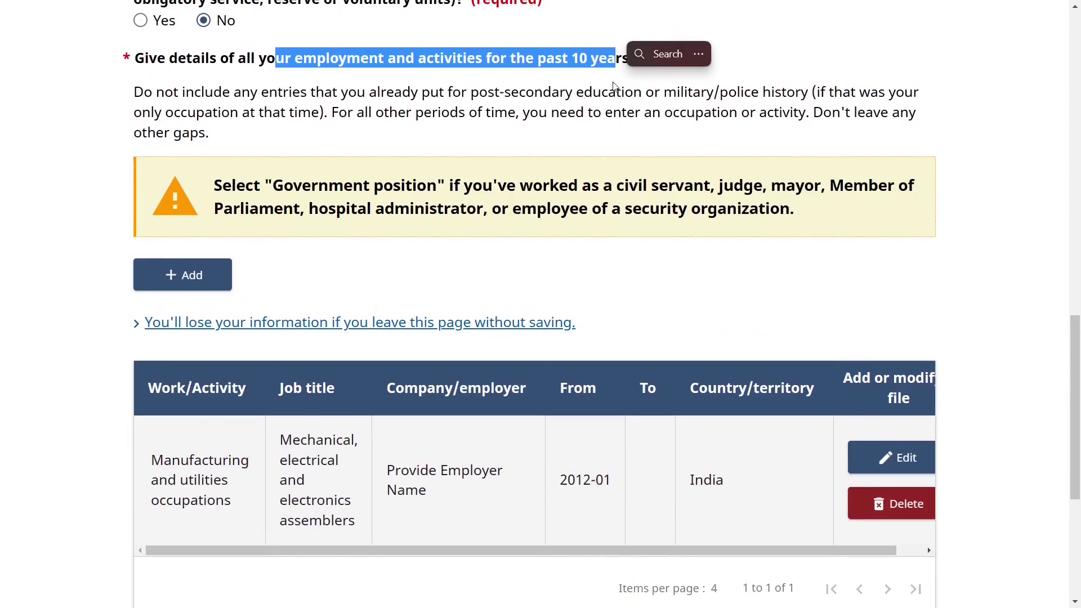
{"action": "left_click", "coordinate": [528, 182]}
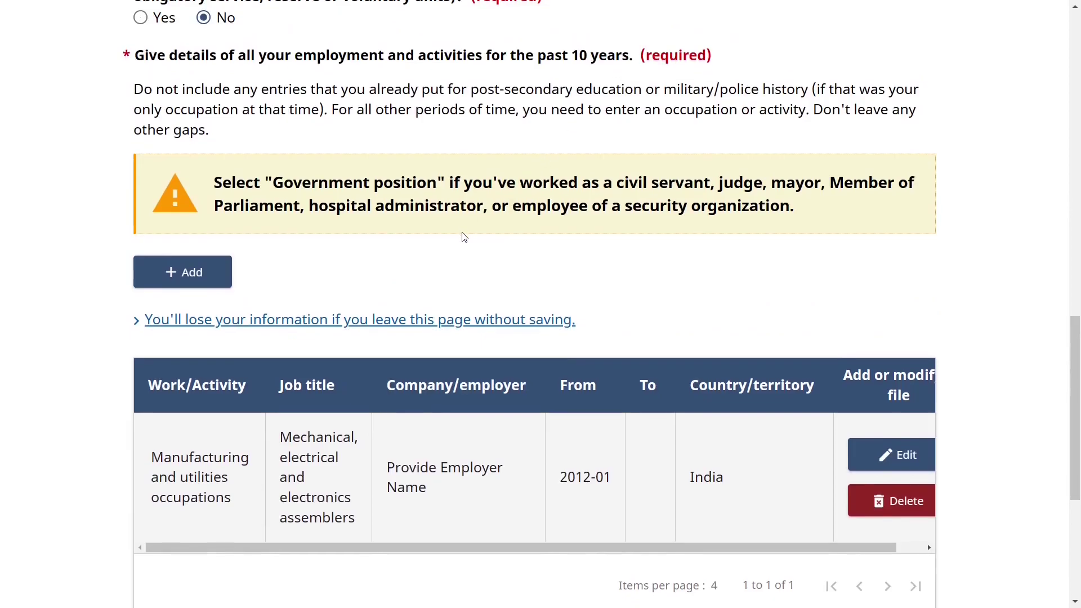
{"action": "scroll", "coordinate": [463, 237], "scroll_direction": "down", "scroll_amount": 1}
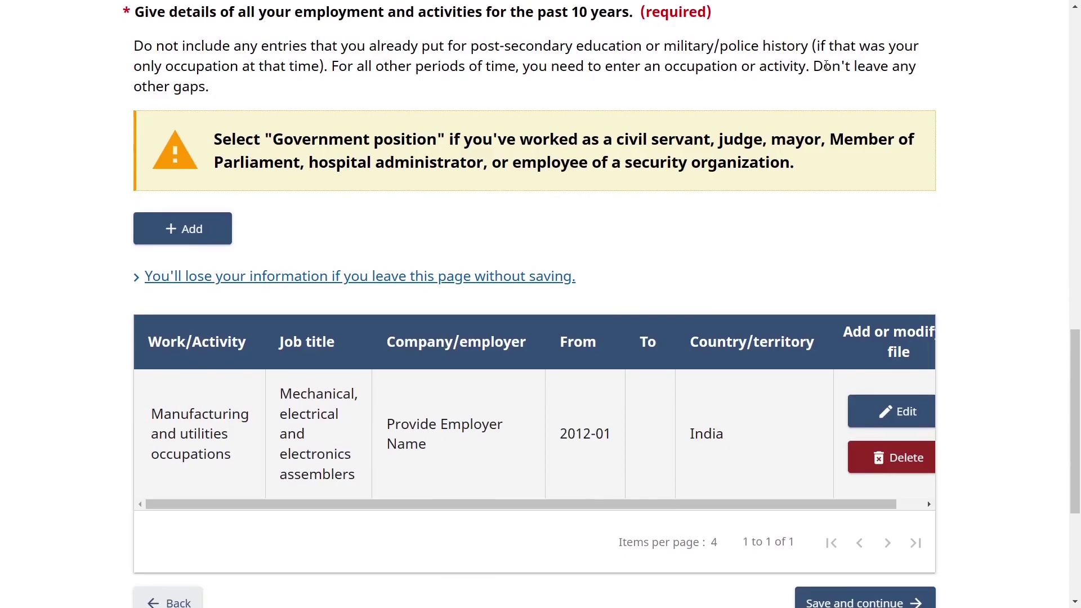
{"action": "left_click_drag", "start_coordinate": [815, 66], "coordinate": [864, 88]}
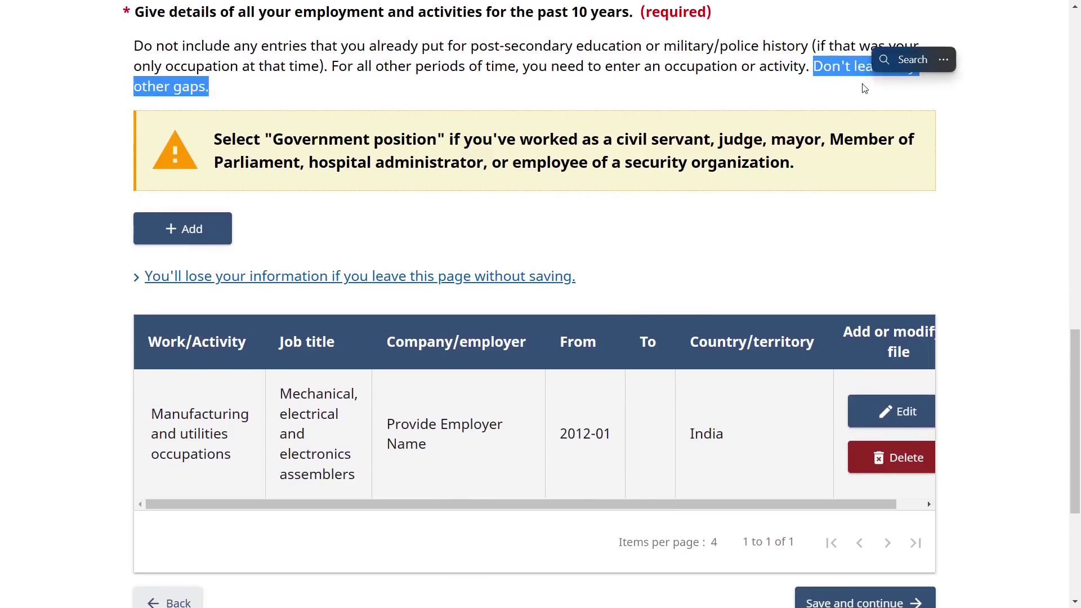
{"action": "left_click", "coordinate": [478, 239]}
{"action": "scroll", "coordinate": [479, 239], "scroll_direction": "down", "scroll_amount": 1}
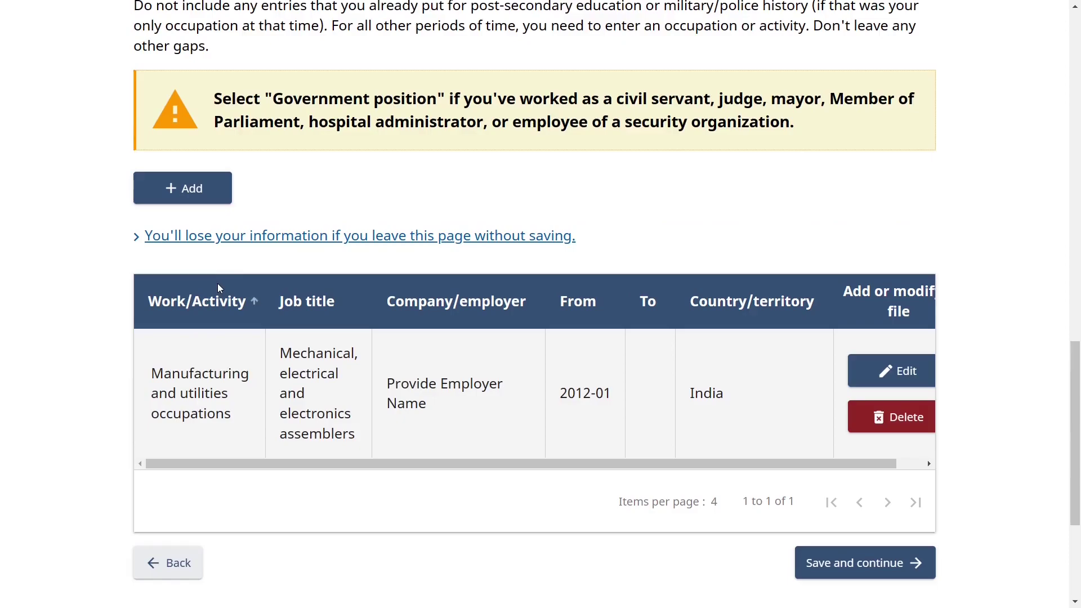
{"action": "left_click", "coordinate": [196, 189]}
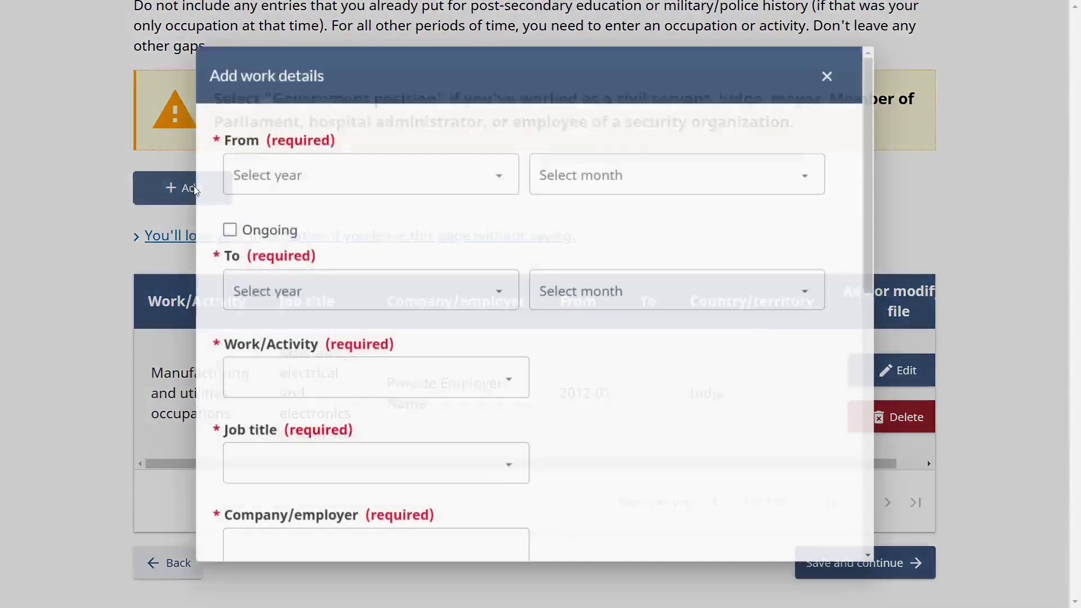
{"action": "scroll", "coordinate": [503, 291], "scroll_direction": "down", "scroll_amount": 6}
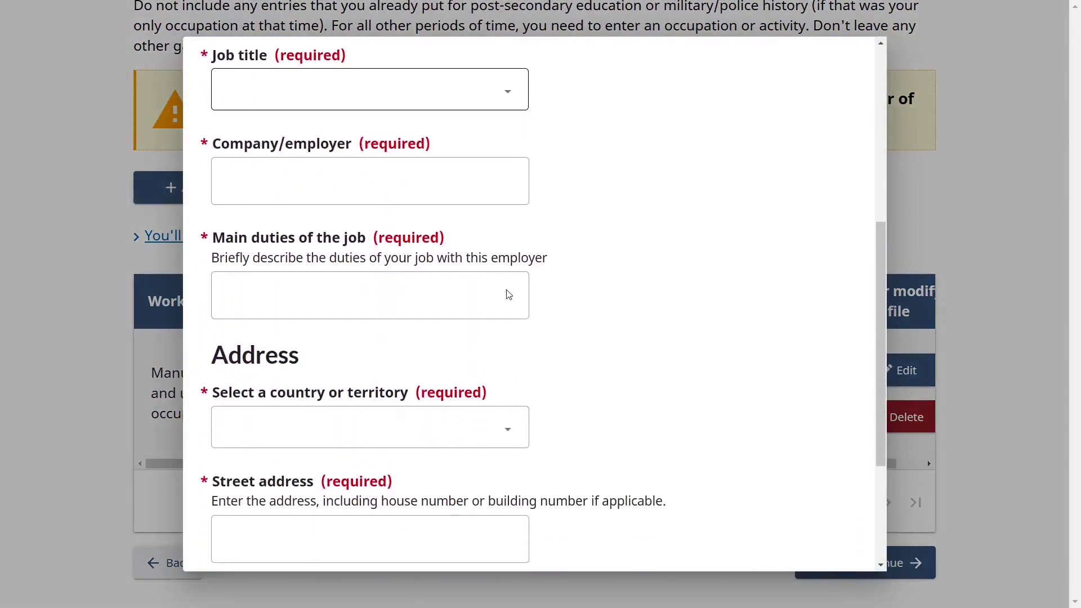
{"action": "scroll", "coordinate": [508, 295], "scroll_direction": "down", "scroll_amount": 4}
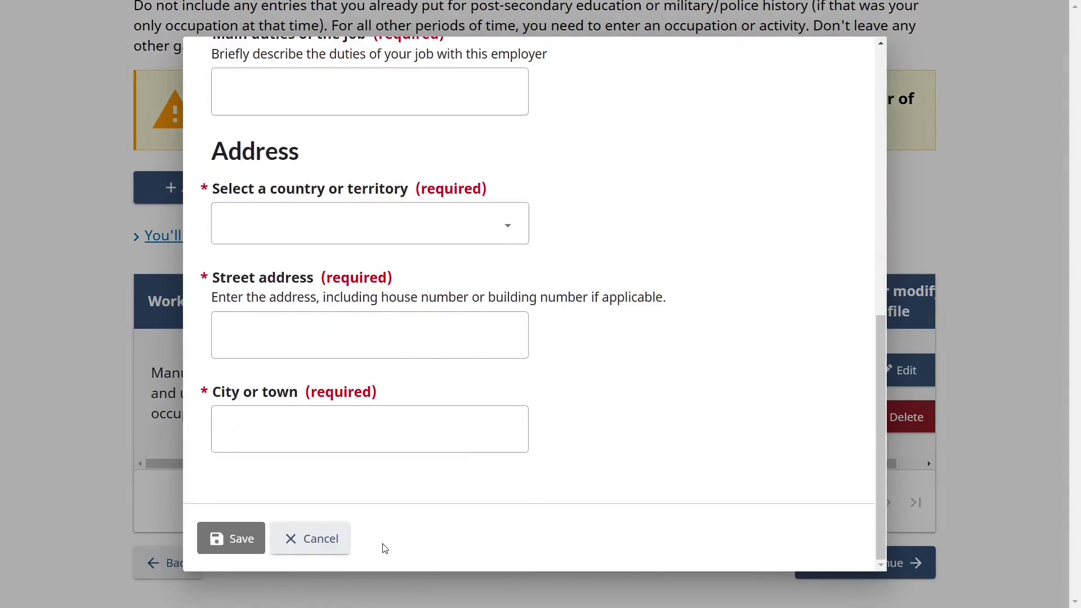
{"action": "left_click", "coordinate": [349, 549]}
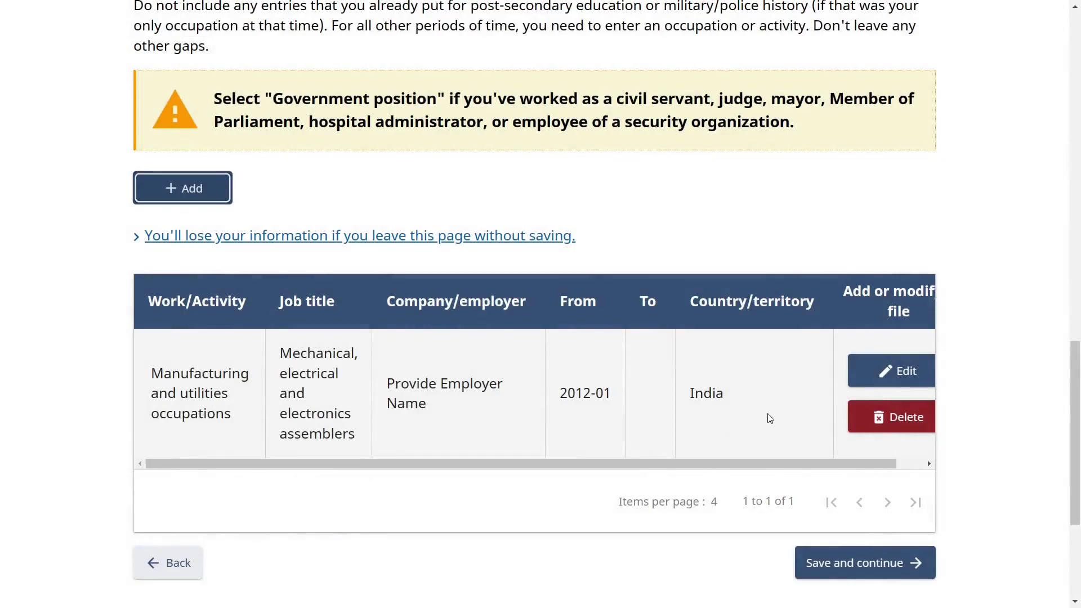
Edit the India work entry, keeping Manufacturing and utilities occupations as the activity.
{"action": "left_click", "coordinate": [891, 370]}
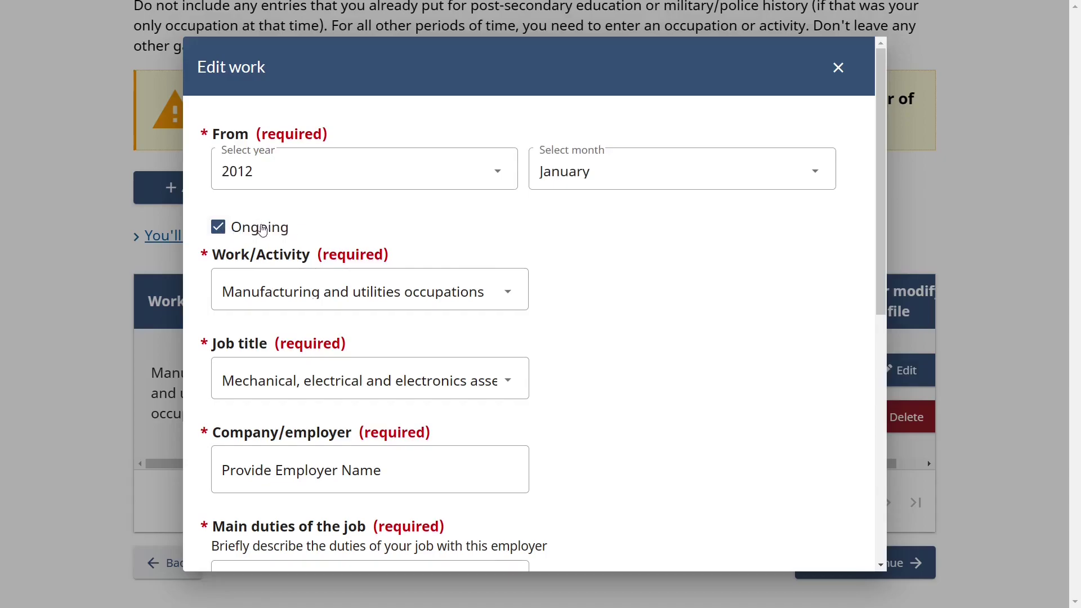
{"action": "scroll", "coordinate": [281, 270], "scroll_direction": "down", "scroll_amount": 1}
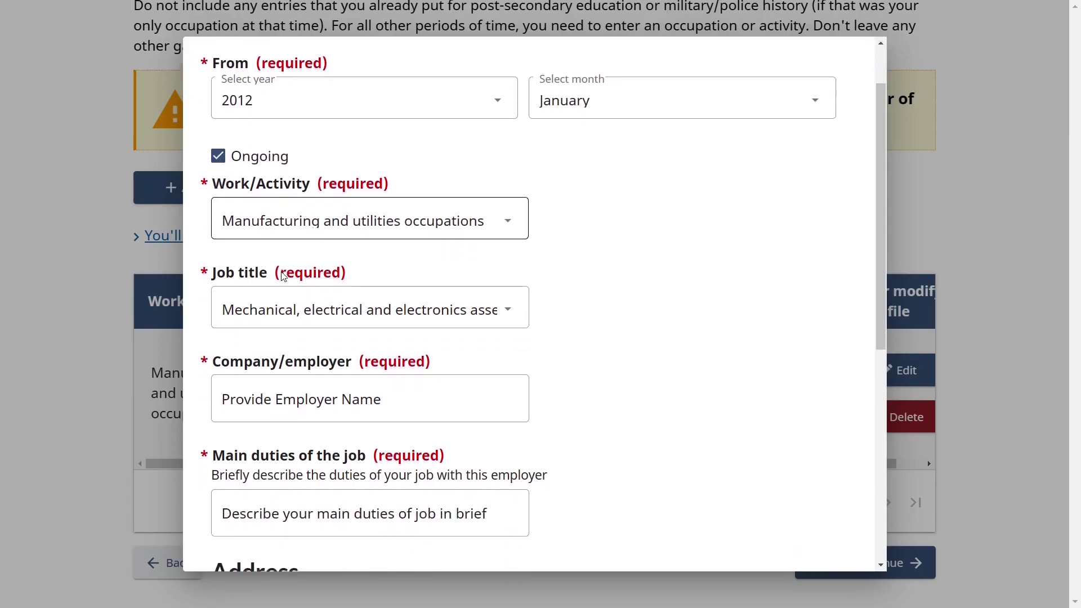
{"action": "left_click", "coordinate": [333, 228]}
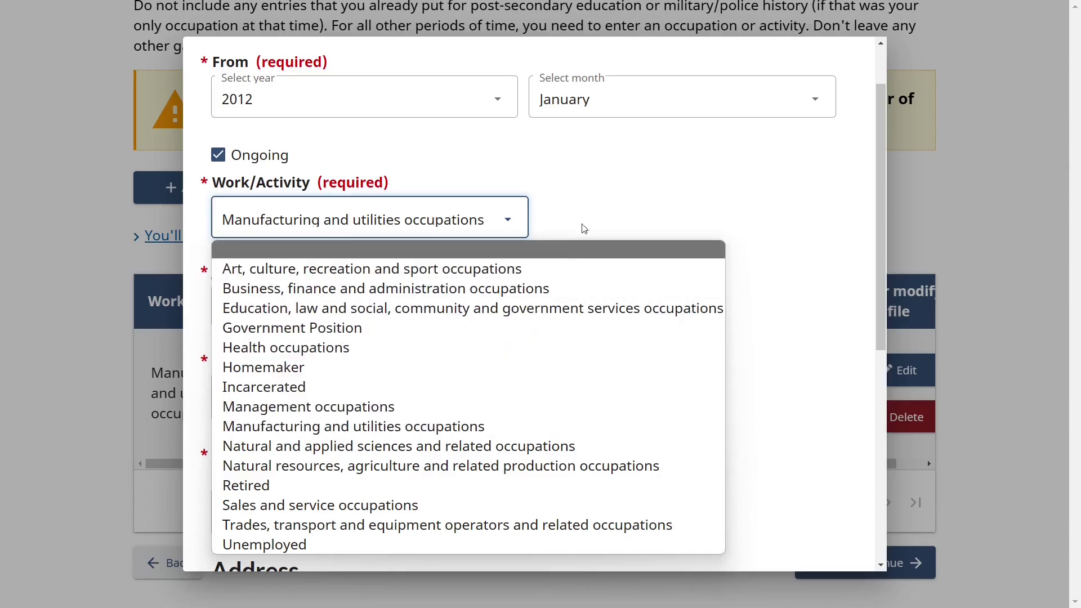
{"action": "left_click", "coordinate": [623, 193]}
{"action": "left_click", "coordinate": [476, 217]}
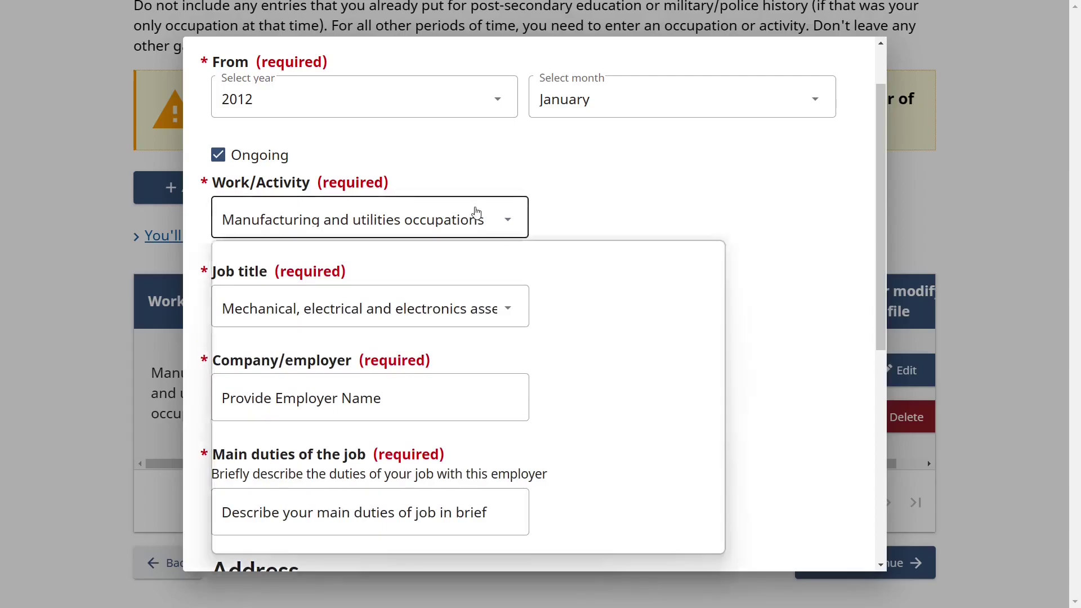
{"action": "left_click", "coordinate": [606, 176]}
{"action": "scroll", "coordinate": [588, 237], "scroll_direction": "down", "scroll_amount": 1}
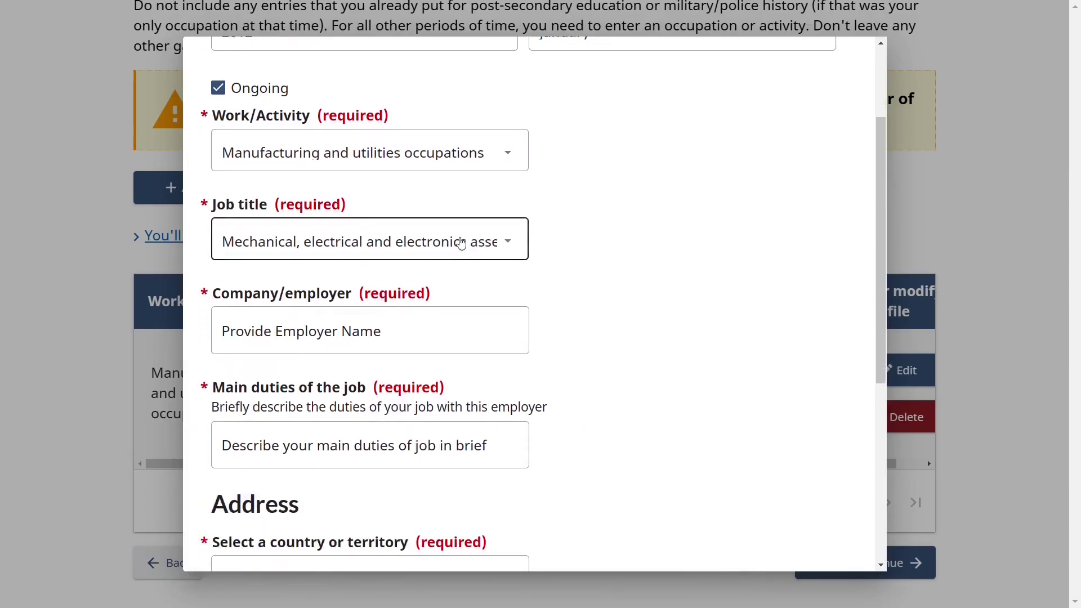
Keep Mechanical, electrical and electronics assemblers as the job title.
{"action": "double_click", "coordinate": [225, 206]}
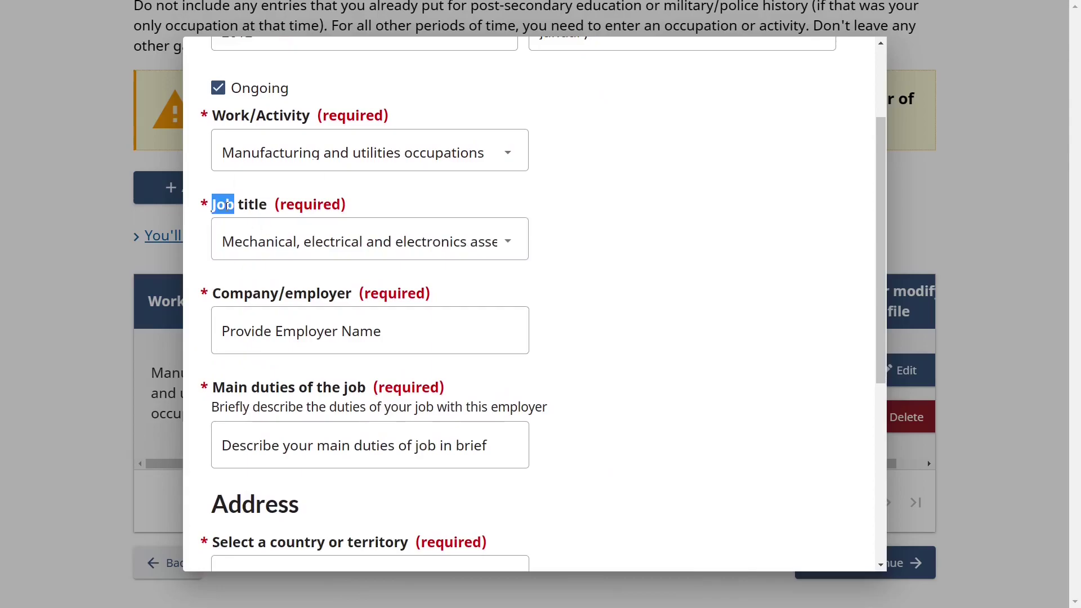
{"action": "left_click", "coordinate": [394, 242]}
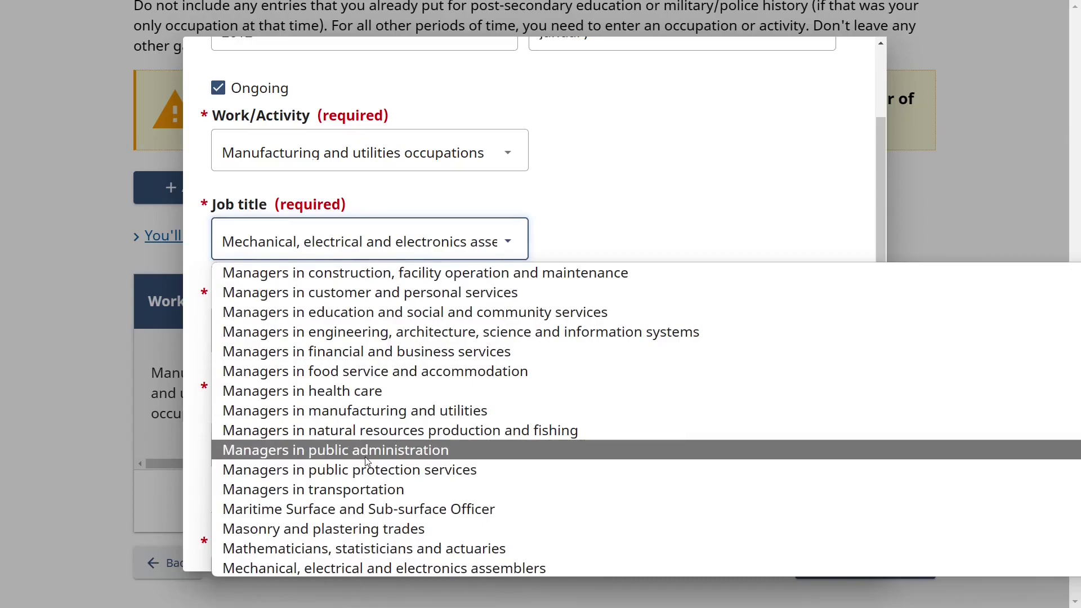
{"action": "left_click", "coordinate": [352, 567]}
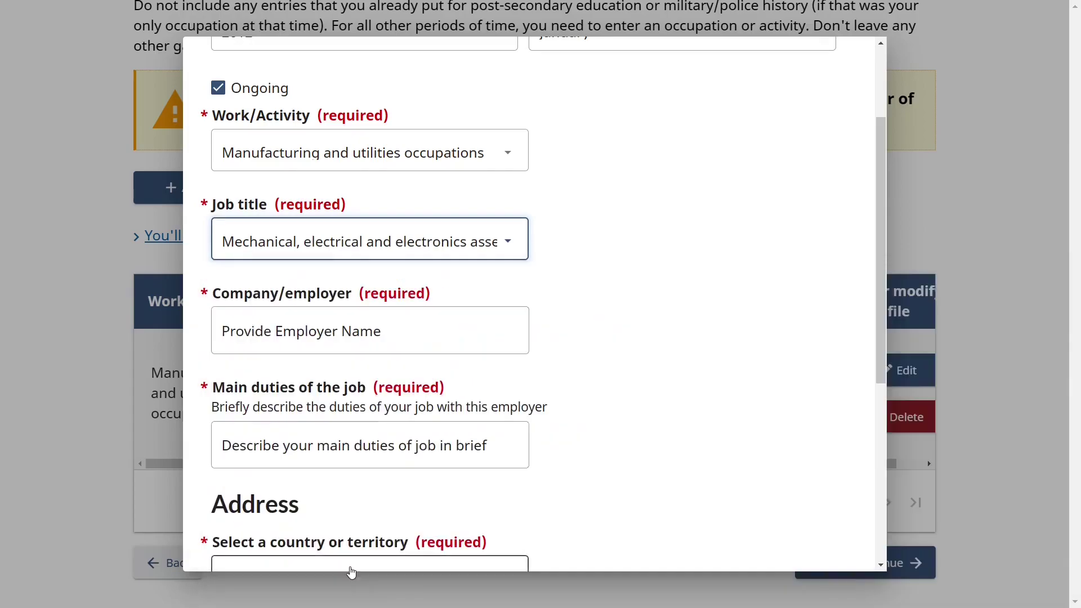
{"action": "scroll", "coordinate": [616, 352], "scroll_direction": "down", "scroll_amount": 3}
{"action": "scroll", "coordinate": [617, 352], "scroll_direction": "down", "scroll_amount": 1}
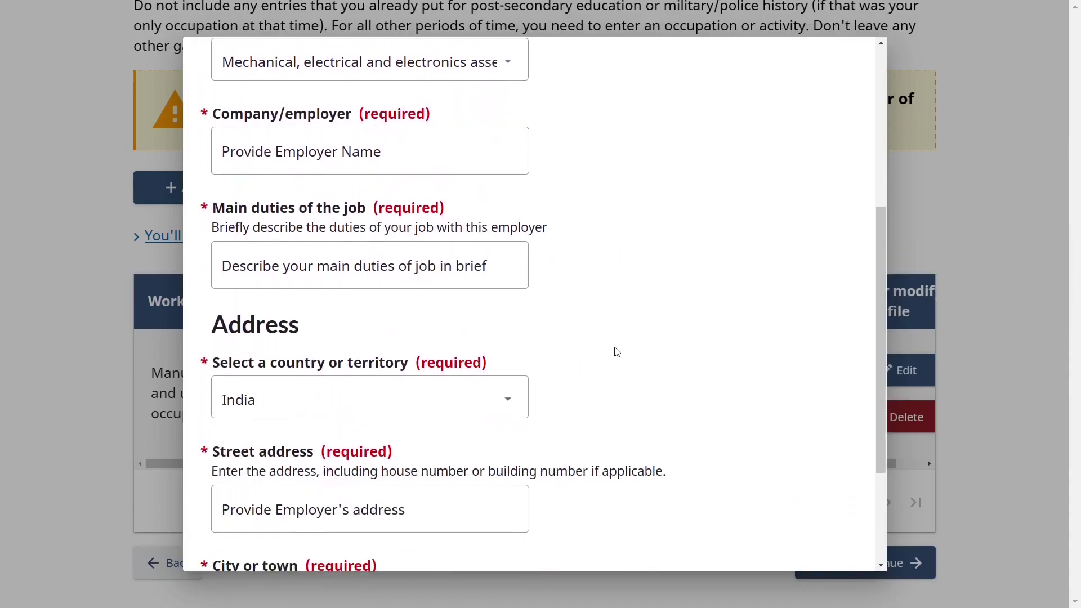
Review the employer and main duties fields and save the work entry.
{"action": "left_click", "coordinate": [400, 150]}
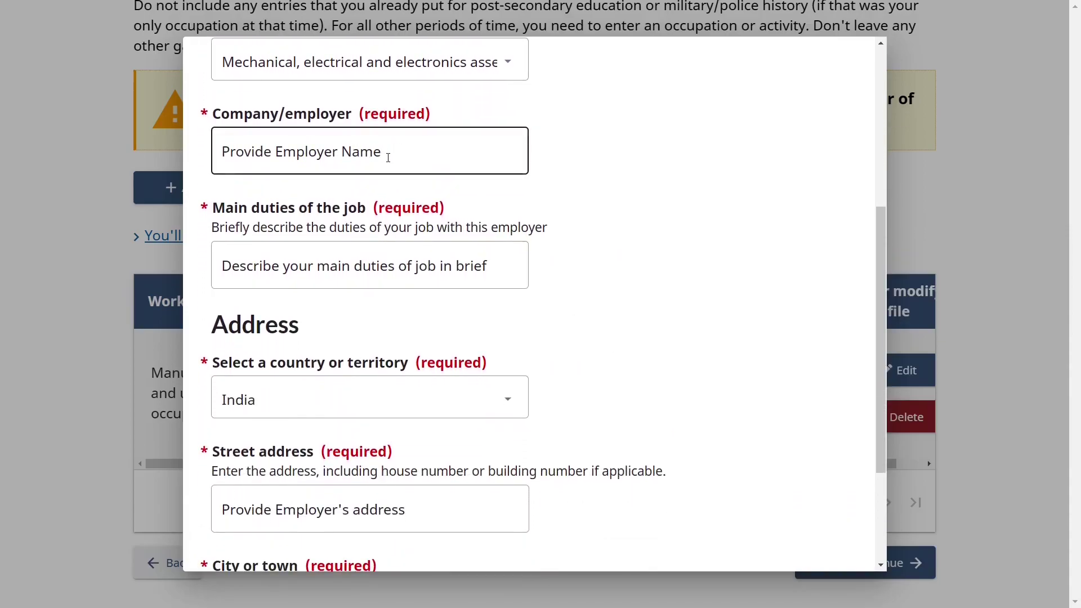
{"action": "left_click", "coordinate": [337, 265]}
{"action": "scroll", "coordinate": [336, 269], "scroll_direction": "down", "scroll_amount": 2}
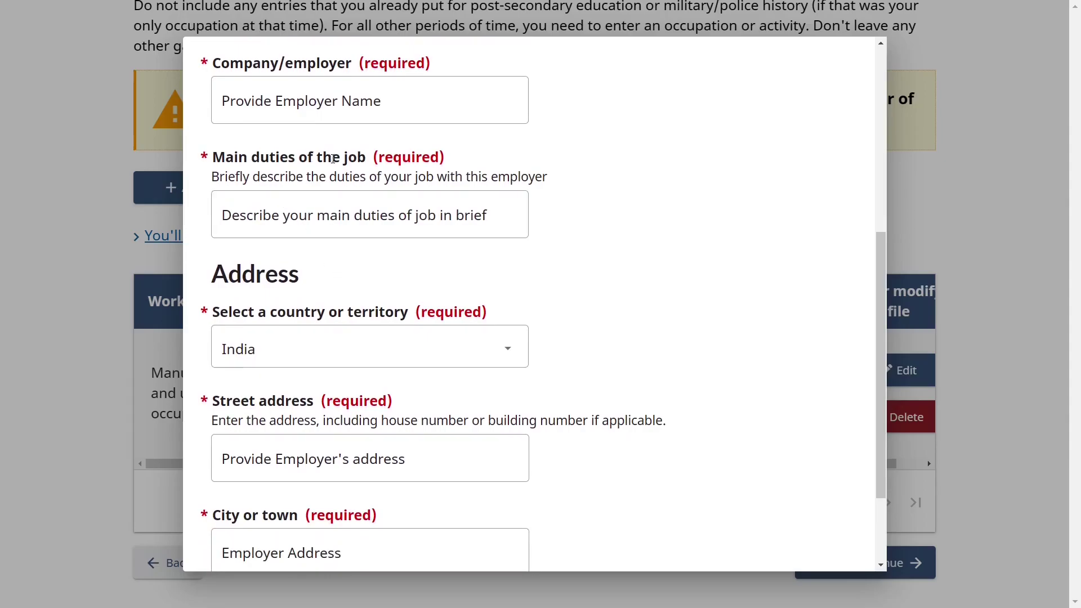
{"action": "left_click", "coordinate": [320, 204]}
{"action": "left_click", "coordinate": [353, 214]}
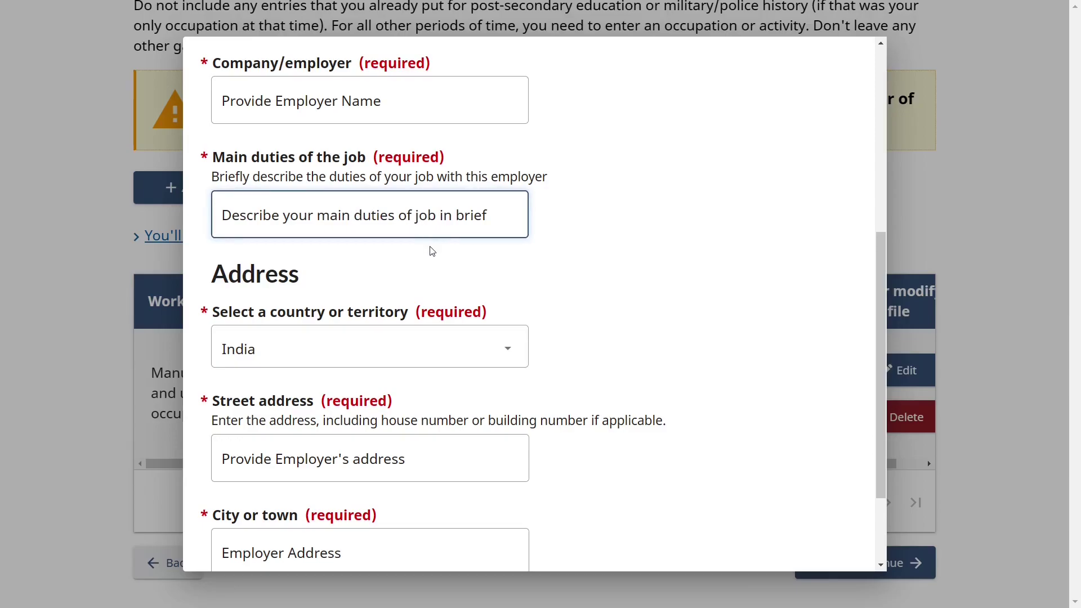
{"action": "scroll", "coordinate": [429, 248], "scroll_direction": "down", "scroll_amount": 2}
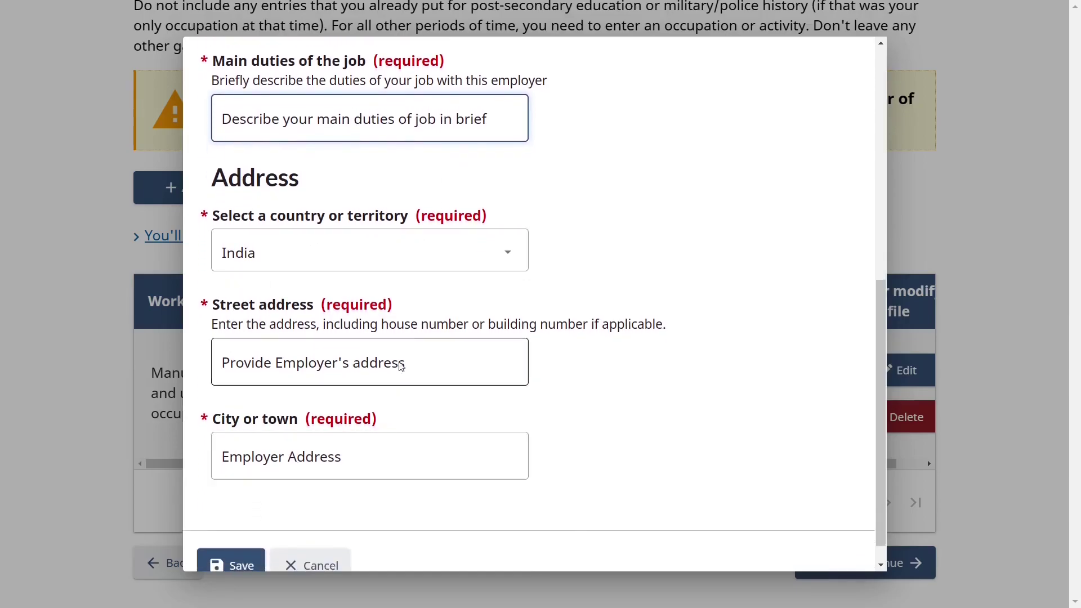
{"action": "scroll", "coordinate": [314, 276], "scroll_direction": "down", "scroll_amount": 1}
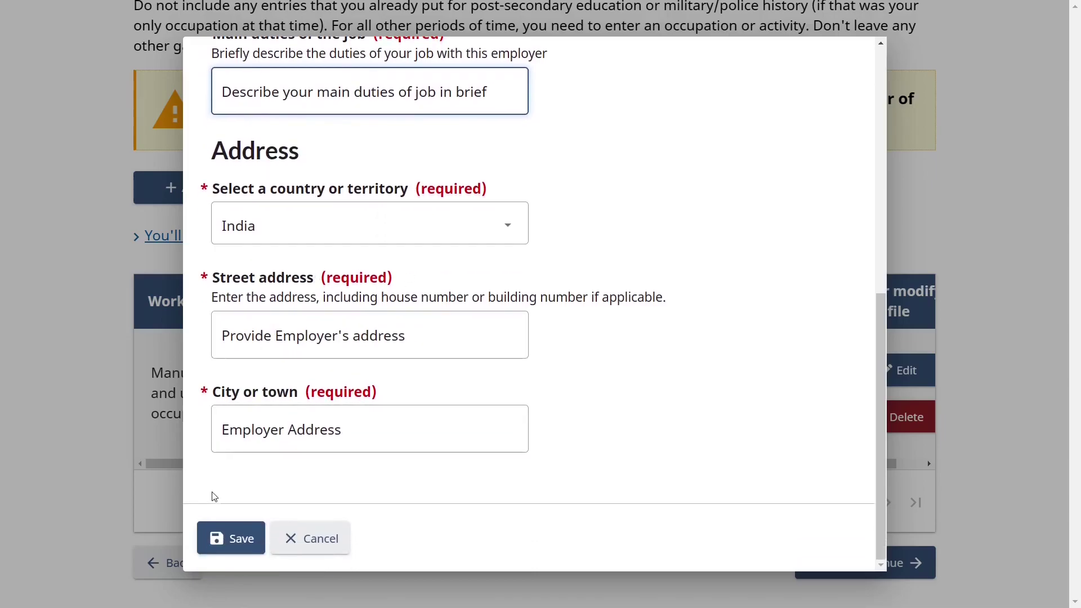
{"action": "left_click", "coordinate": [219, 538]}
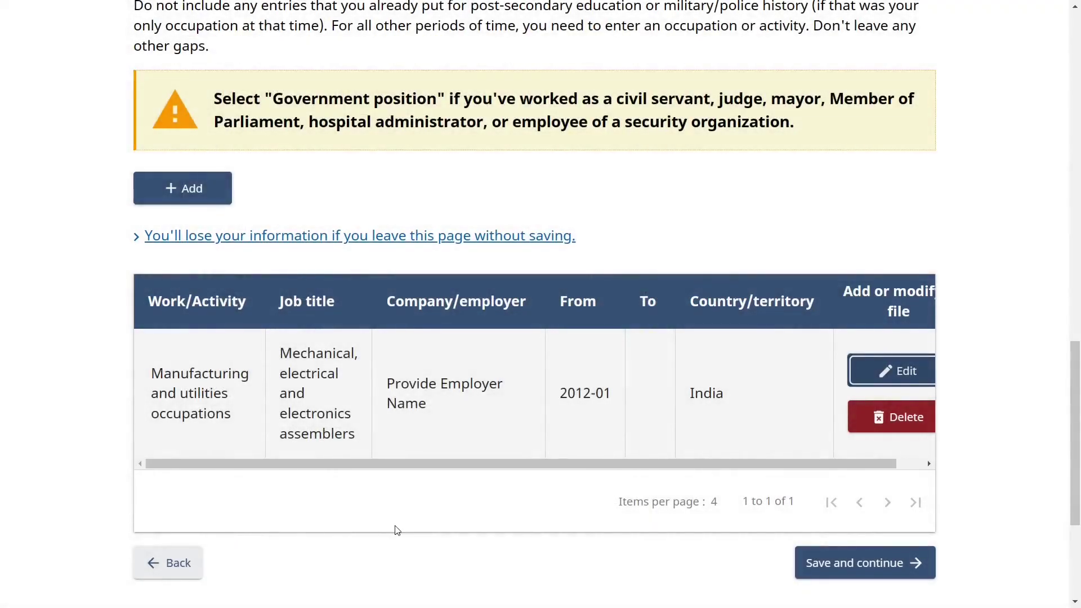
Save the employment history page and continue.
{"action": "scroll", "coordinate": [393, 531], "scroll_direction": "down", "scroll_amount": 1}
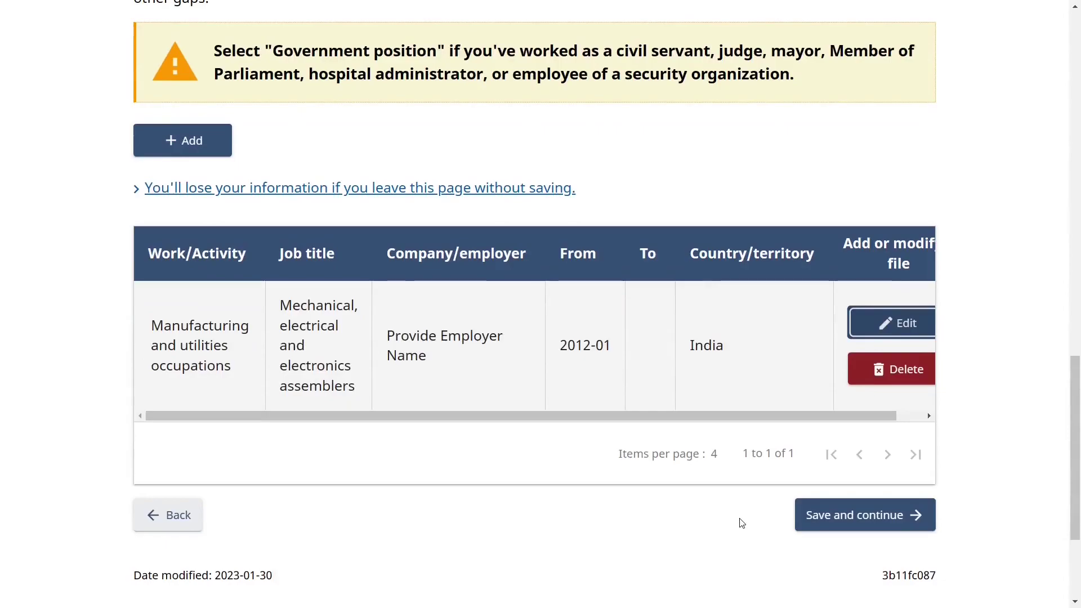
{"action": "scroll", "coordinate": [704, 501], "scroll_direction": "up", "scroll_amount": 1}
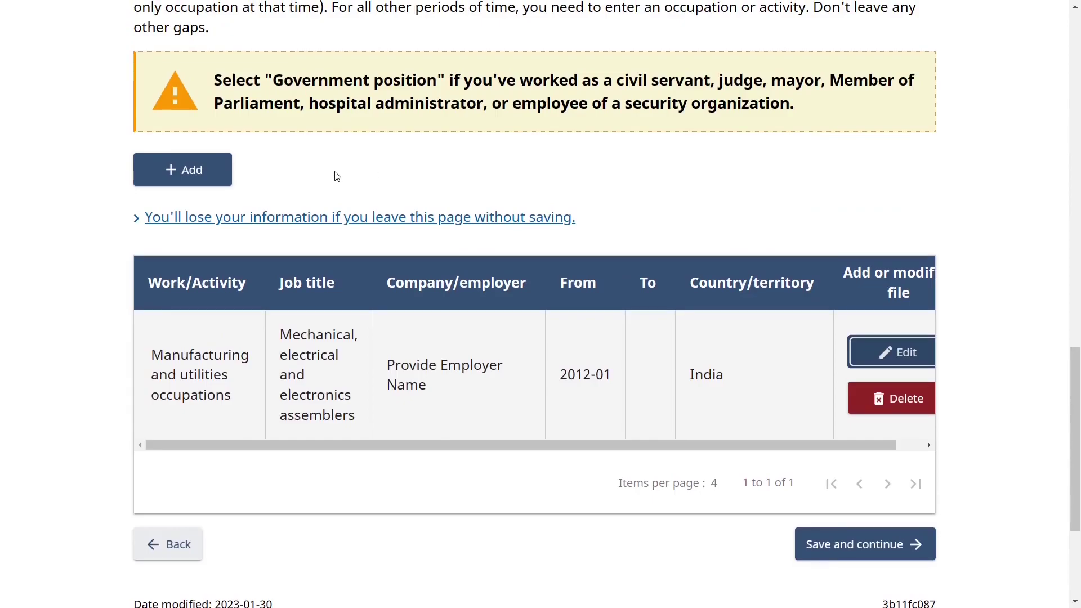
{"action": "left_click", "coordinate": [211, 174]}
{"action": "left_click", "coordinate": [829, 546]}
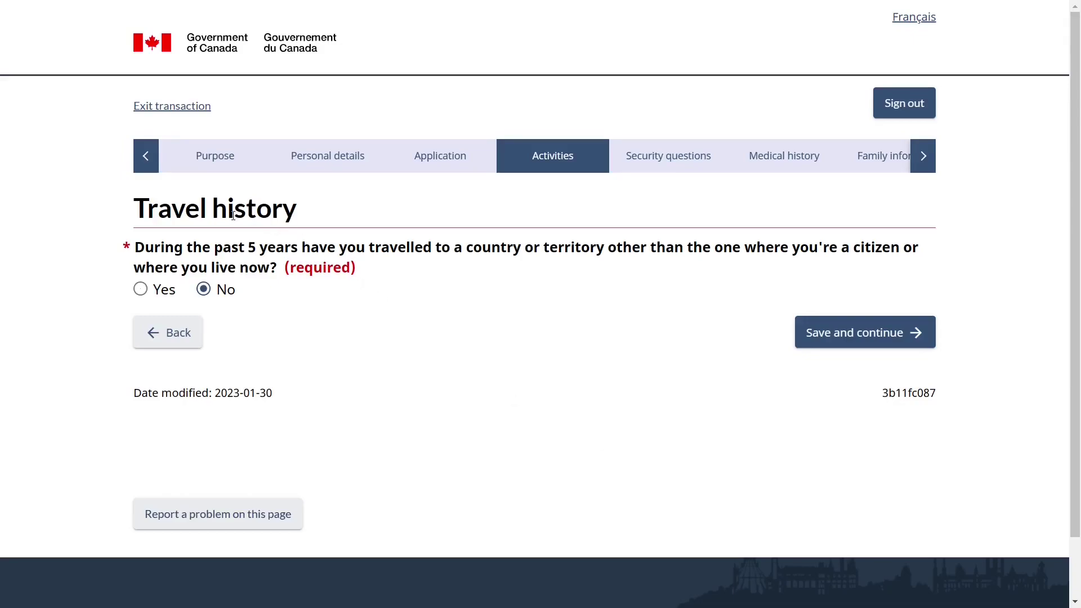
Answer Yes to past-5-years travel and start a new travel record.
{"action": "double_click", "coordinate": [233, 215]}
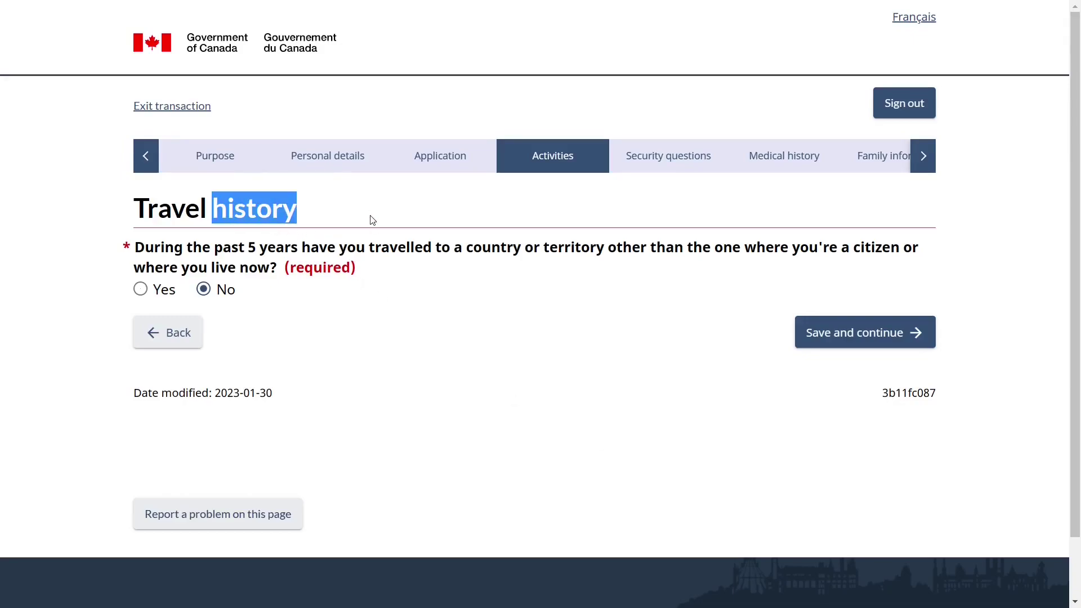
{"action": "left_click", "coordinate": [350, 351]}
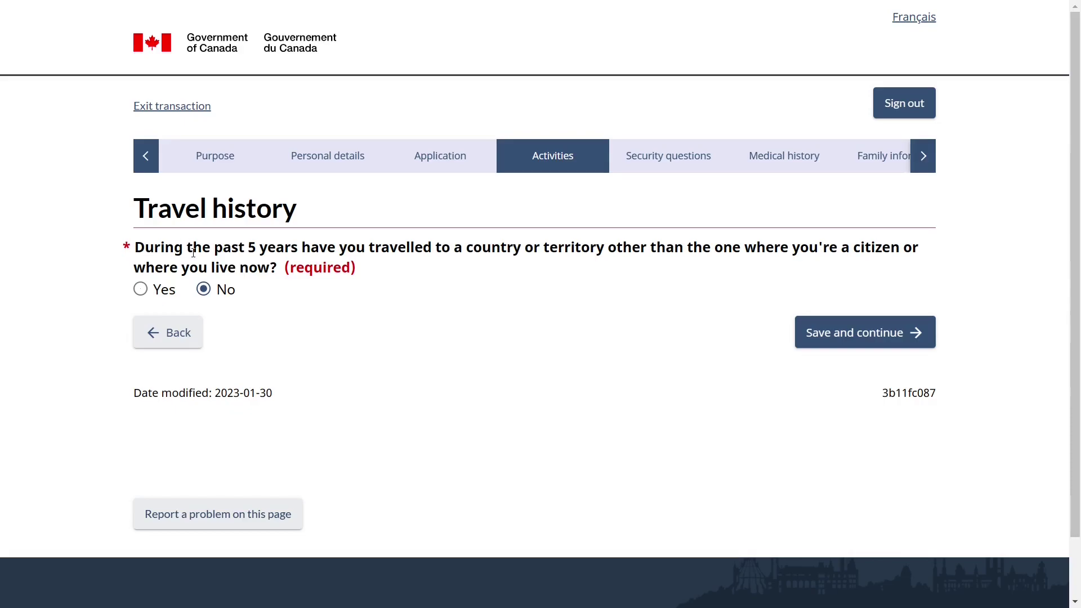
{"action": "left_click", "coordinate": [141, 290]}
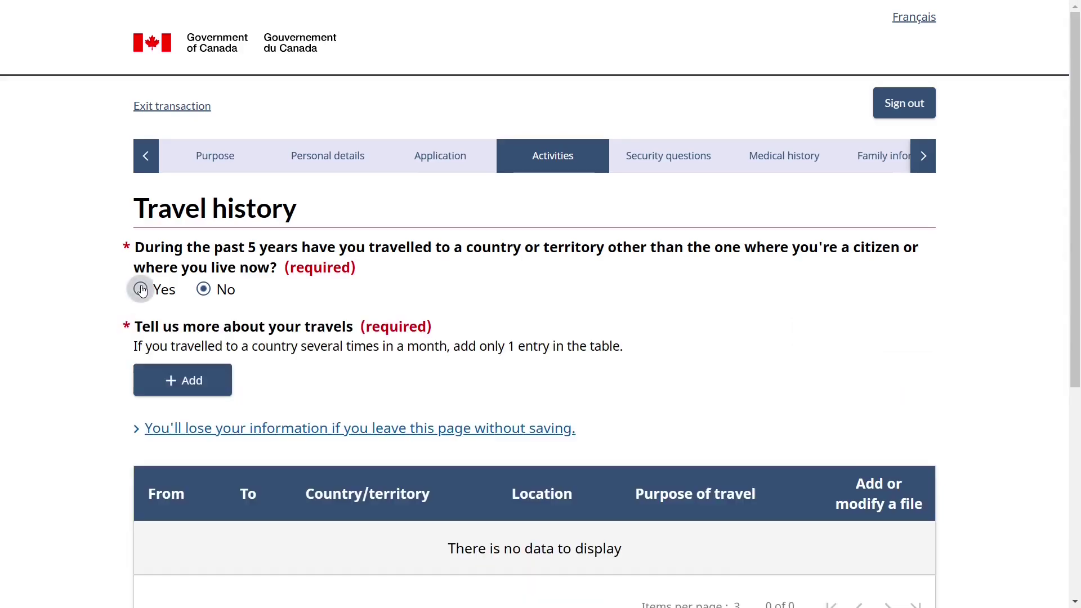
{"action": "scroll", "coordinate": [318, 394], "scroll_direction": "down", "scroll_amount": 1}
{"action": "left_click", "coordinate": [203, 306]}
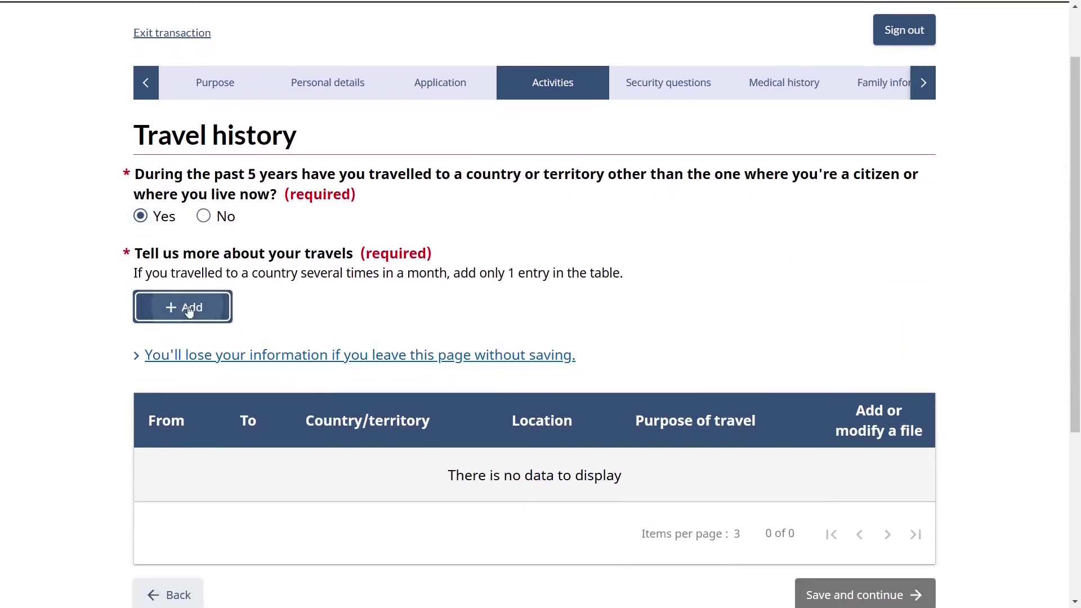
{"action": "scroll", "coordinate": [422, 280], "scroll_direction": "down", "scroll_amount": 2}
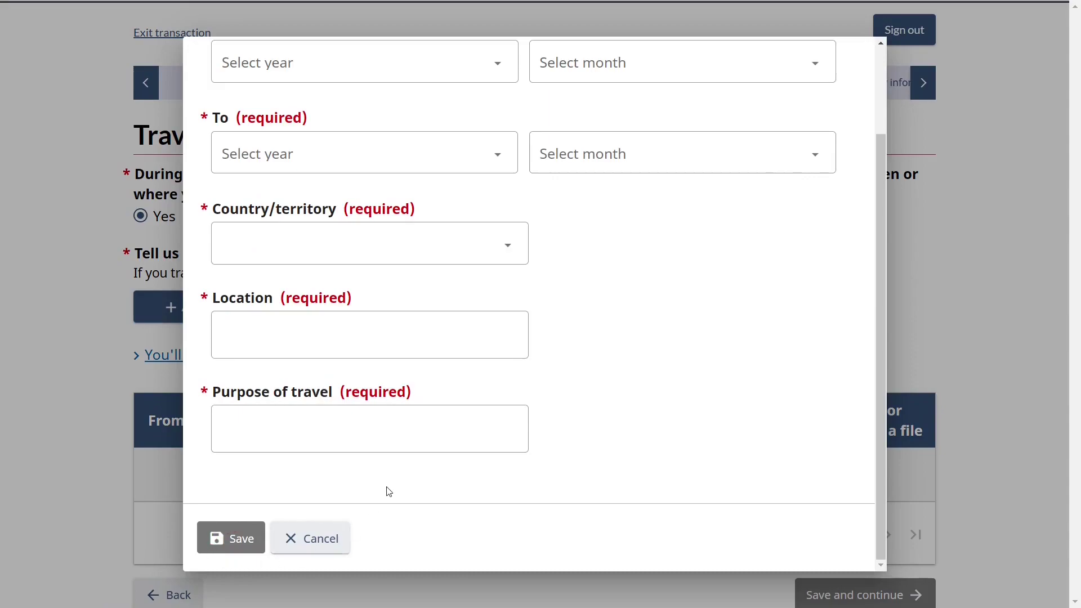
{"action": "scroll", "coordinate": [386, 492], "scroll_direction": "up", "scroll_amount": 1}
{"action": "scroll", "coordinate": [386, 492], "scroll_direction": "down", "scroll_amount": 1}
Cancel the travel record, answer No to travel in the past 5 years, and save.
{"action": "left_click", "coordinate": [330, 542]}
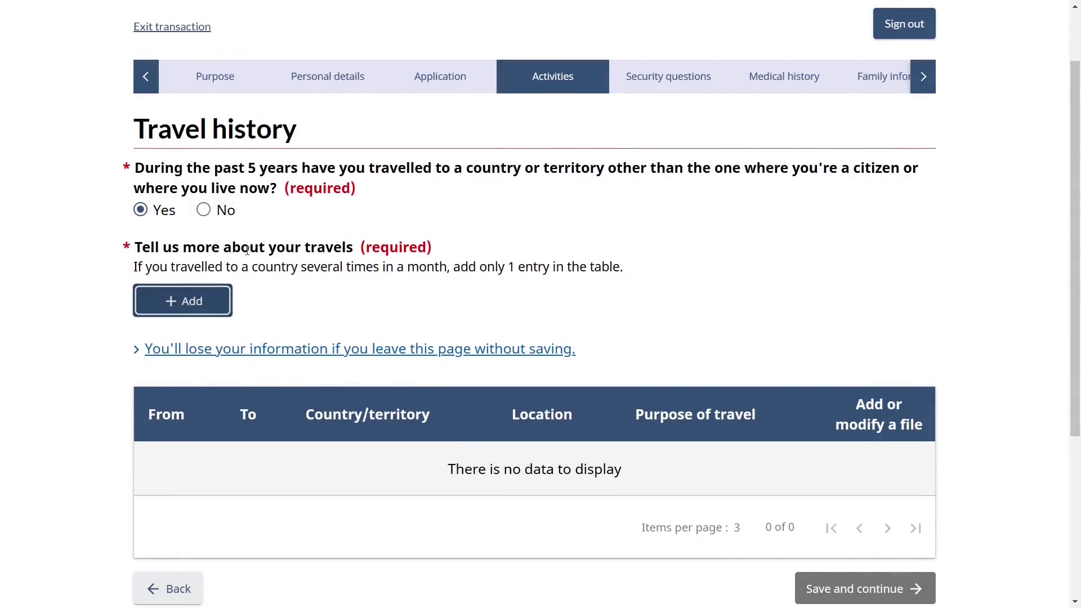
{"action": "left_click", "coordinate": [219, 211]}
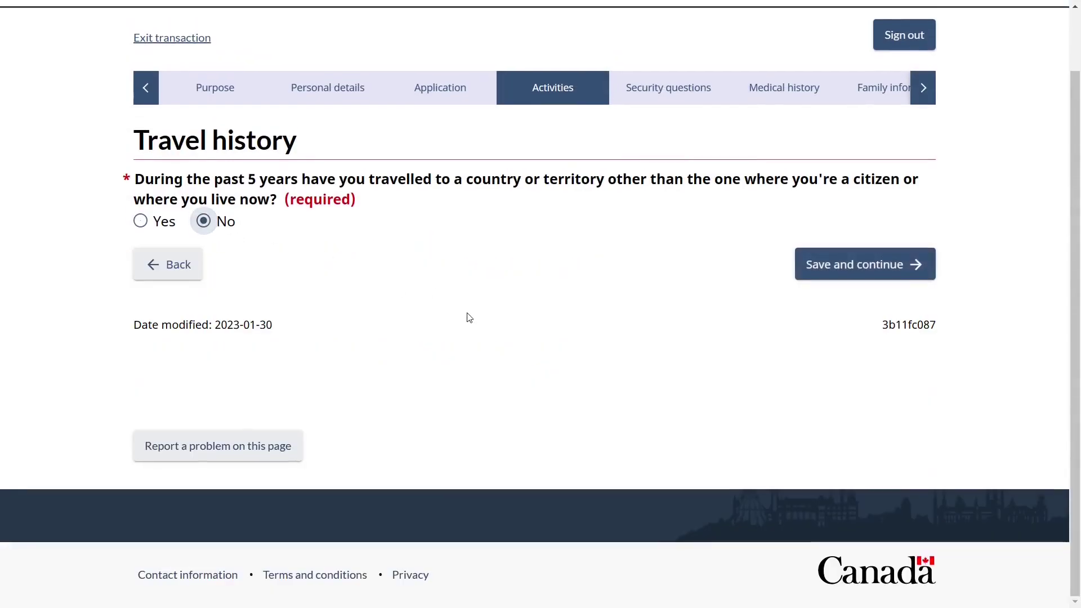
{"action": "left_click", "coordinate": [844, 260]}
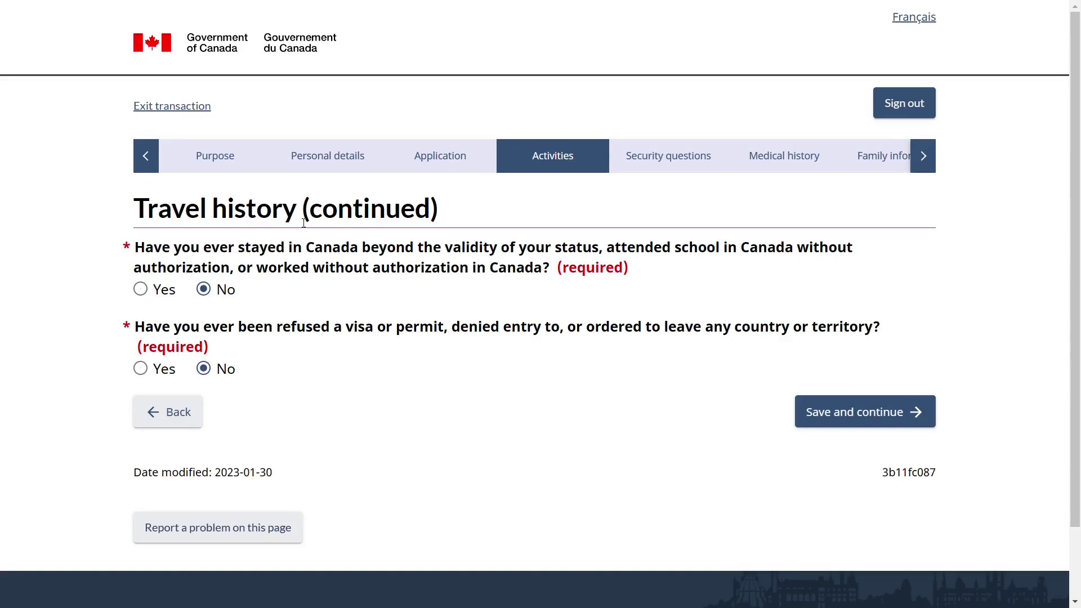
Leave the overstay question answered No after briefly selecting Yes.
{"action": "double_click", "coordinate": [338, 210]}
{"action": "left_click", "coordinate": [260, 224]}
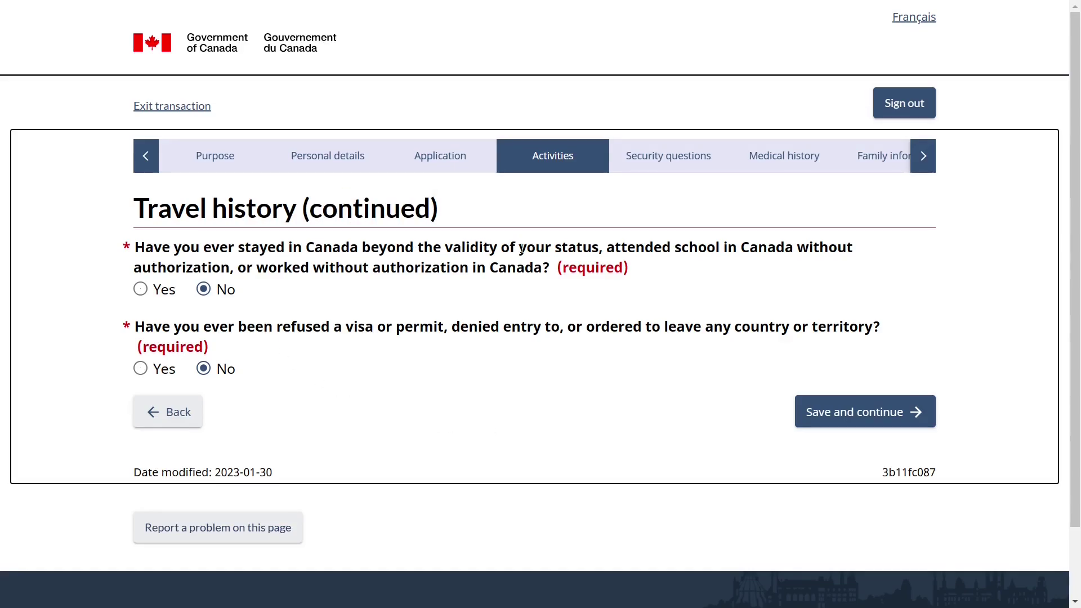
{"action": "left_click_drag", "start_coordinate": [617, 245], "coordinate": [526, 267]}
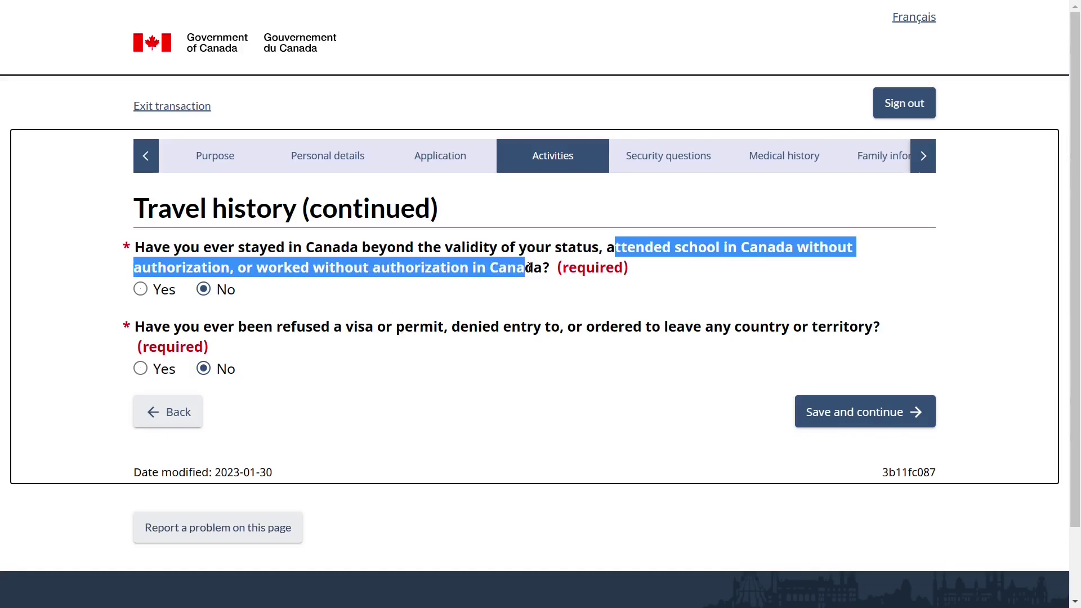
{"action": "left_click", "coordinate": [495, 300]}
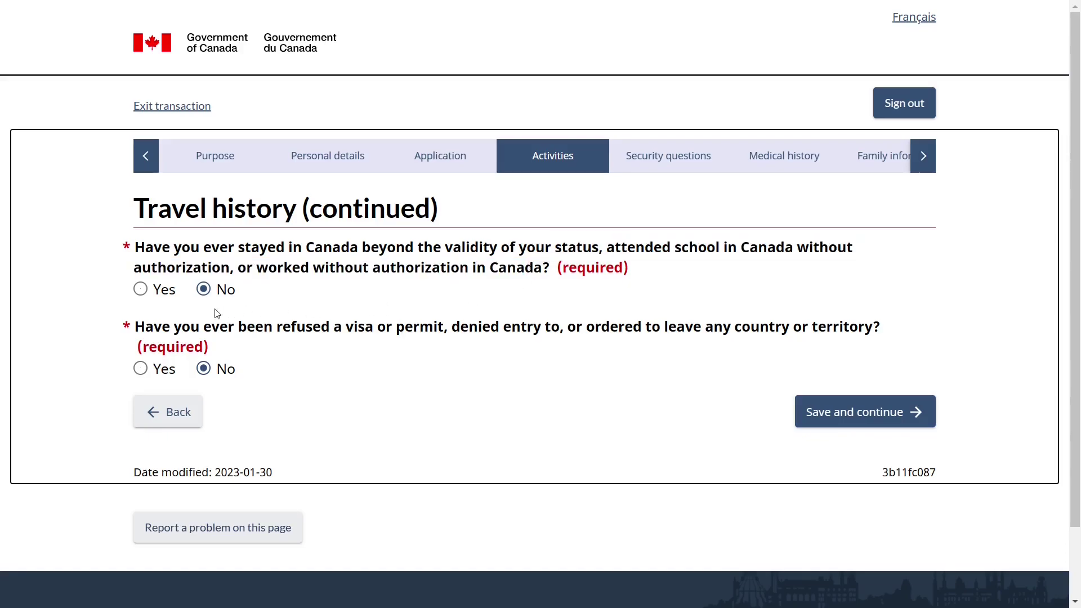
{"action": "left_click", "coordinate": [148, 293]}
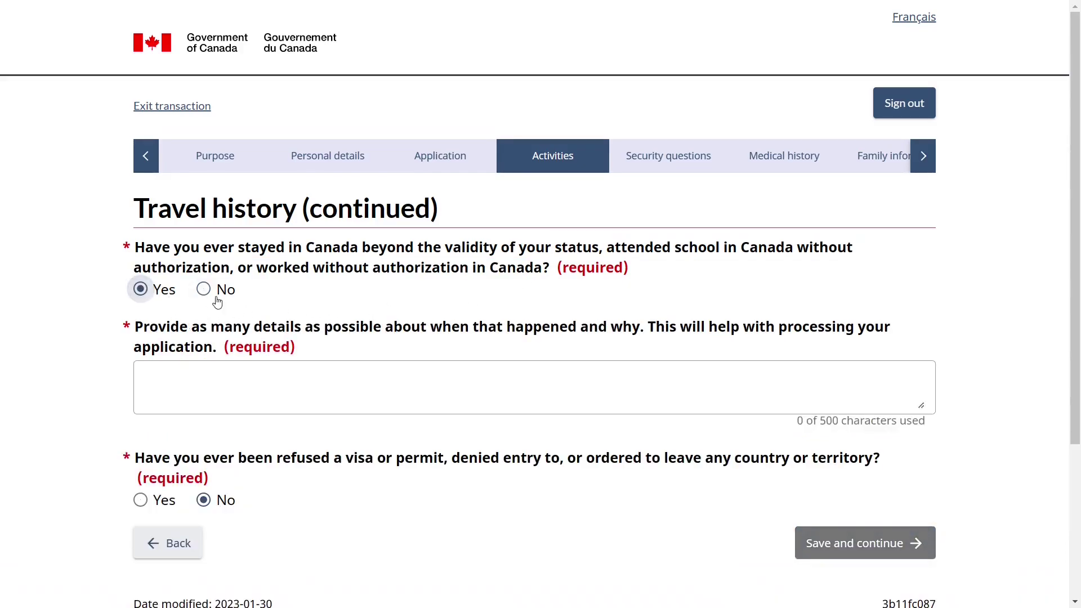
{"action": "left_click", "coordinate": [216, 297]}
Revert the visa-refusal question to No and save the travel-history answers.
{"action": "scroll", "coordinate": [276, 363], "scroll_direction": "down", "scroll_amount": 2}
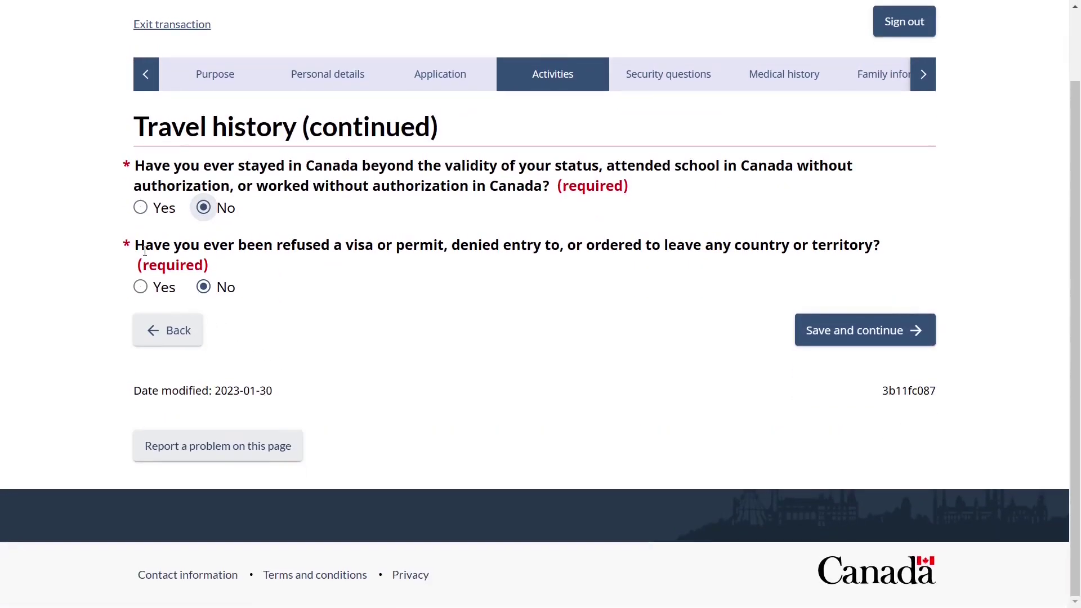
{"action": "left_click_drag", "start_coordinate": [162, 247], "coordinate": [444, 253]}
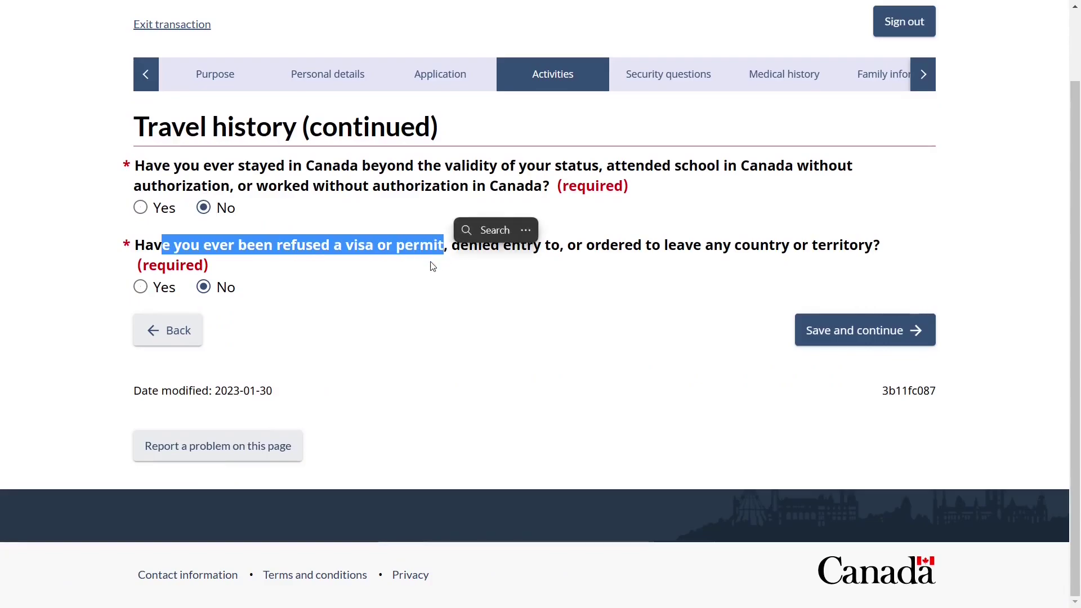
{"action": "left_click", "coordinate": [411, 281]}
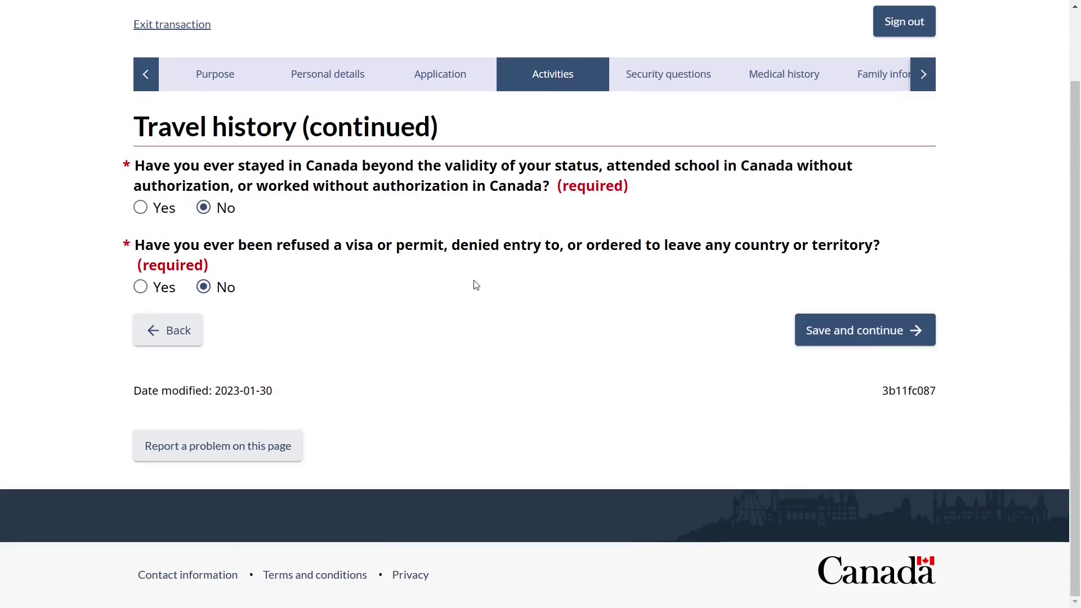
{"action": "left_click", "coordinate": [141, 287]}
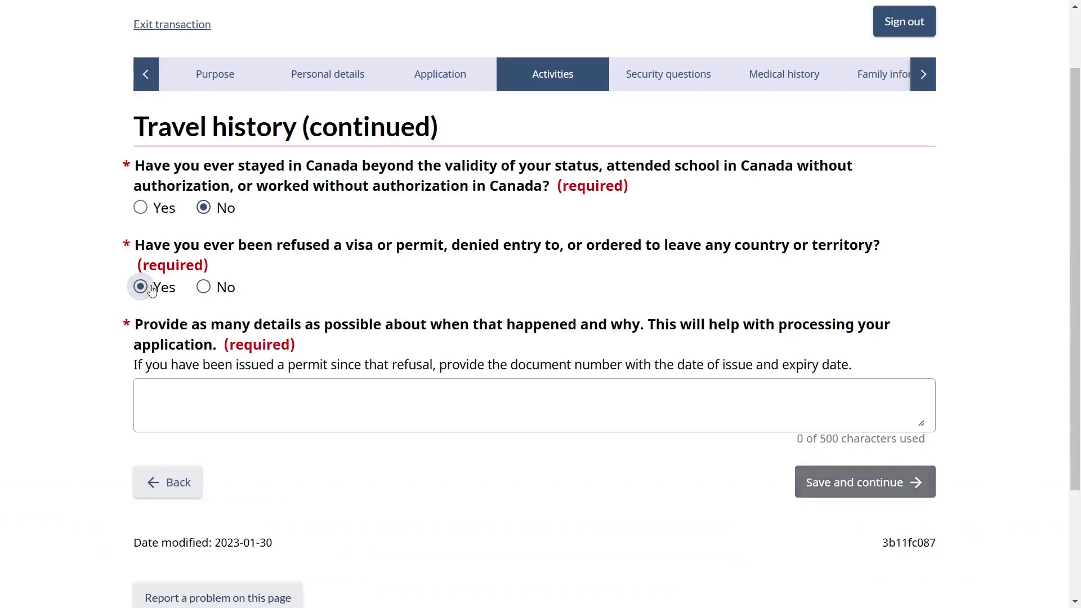
{"action": "left_click", "coordinate": [194, 405]}
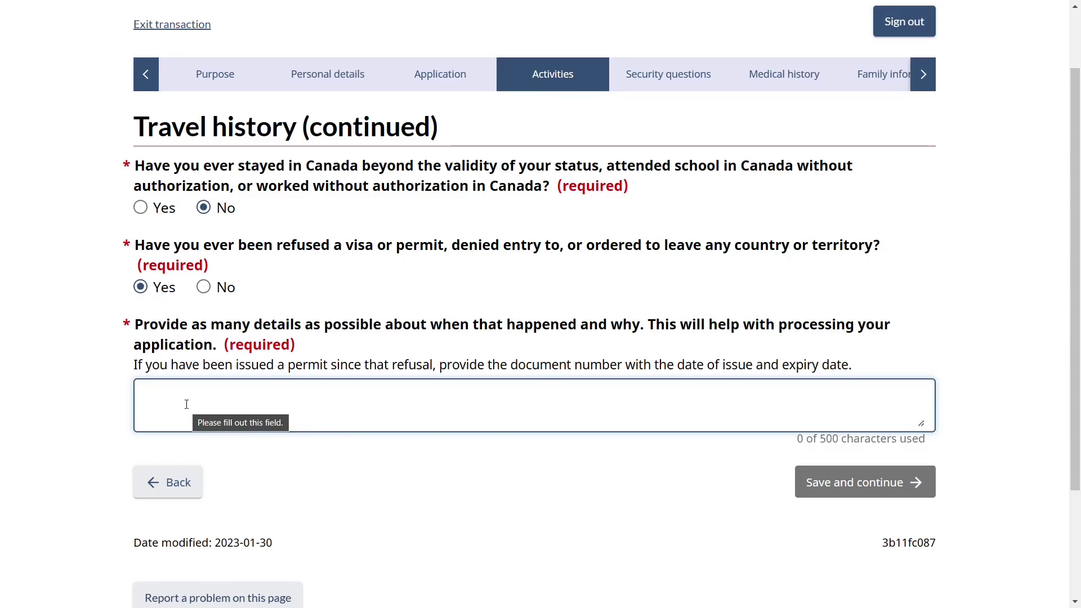
{"action": "left_click", "coordinate": [203, 286]}
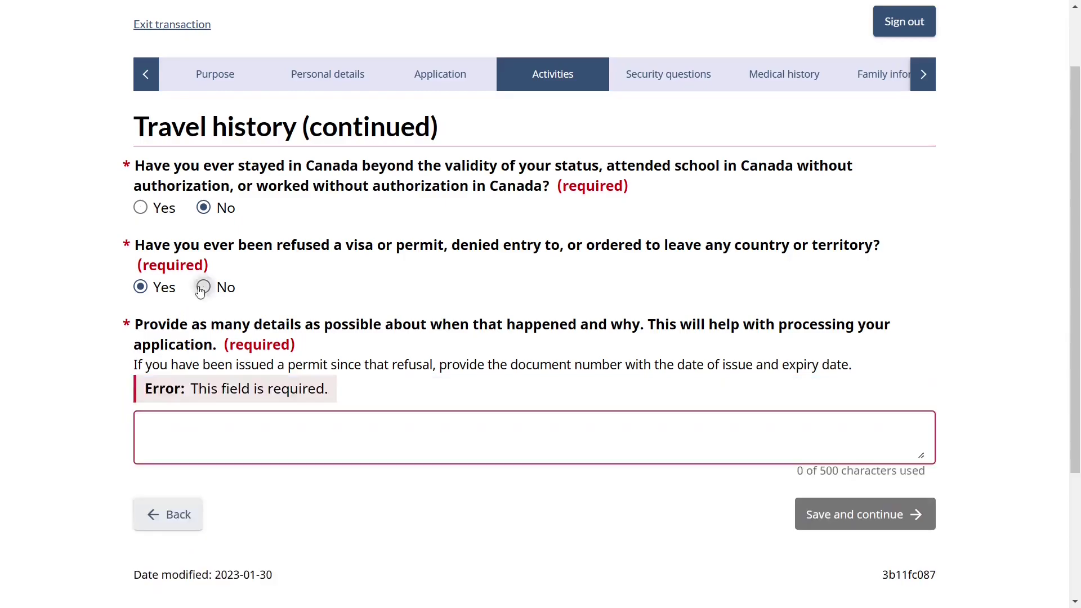
{"action": "left_click", "coordinate": [832, 339]}
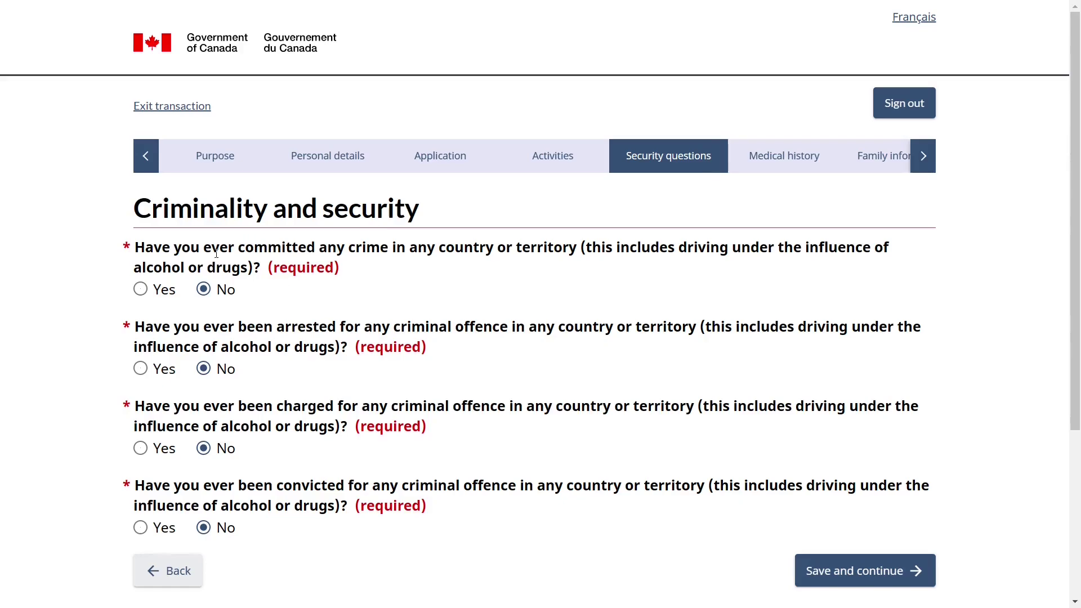
Save No for the committing, arrest, charge and conviction questions.
{"action": "left_click_drag", "start_coordinate": [197, 247], "coordinate": [389, 250]}
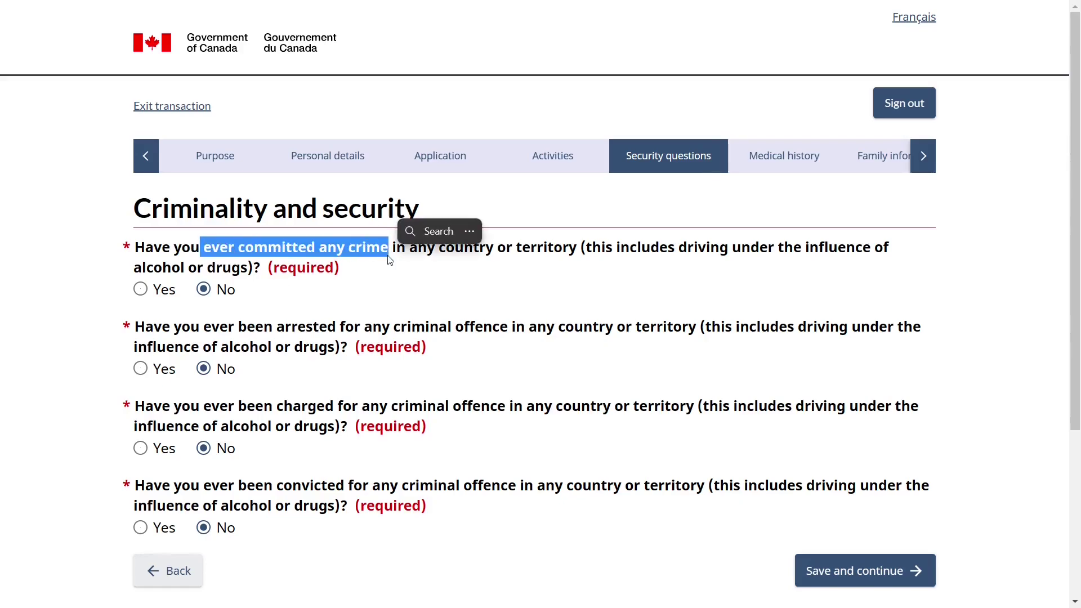
{"action": "left_click", "coordinate": [289, 347]}
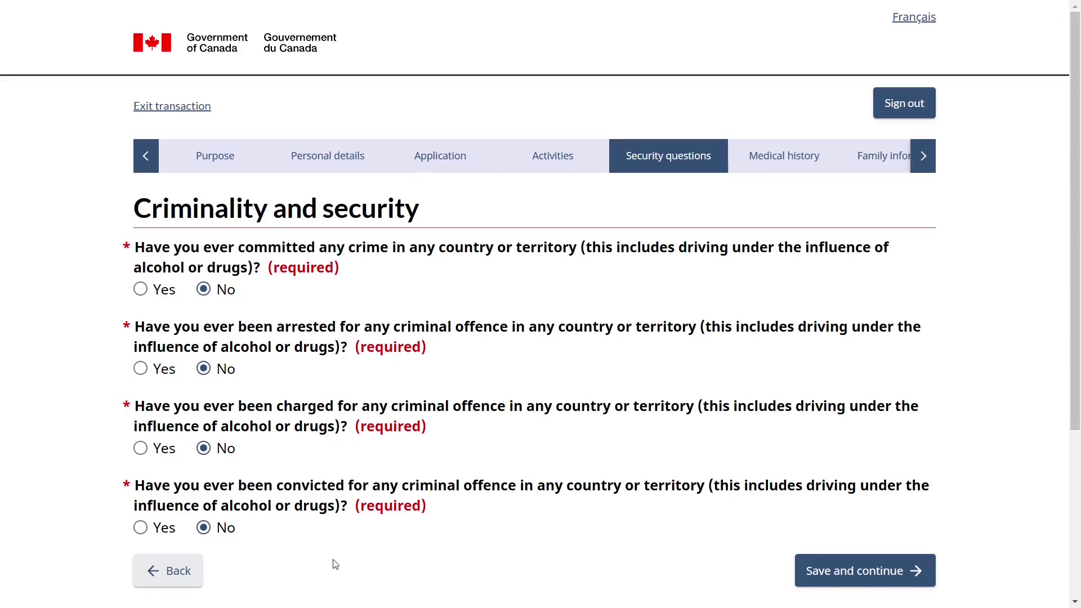
{"action": "left_click", "coordinate": [815, 568]}
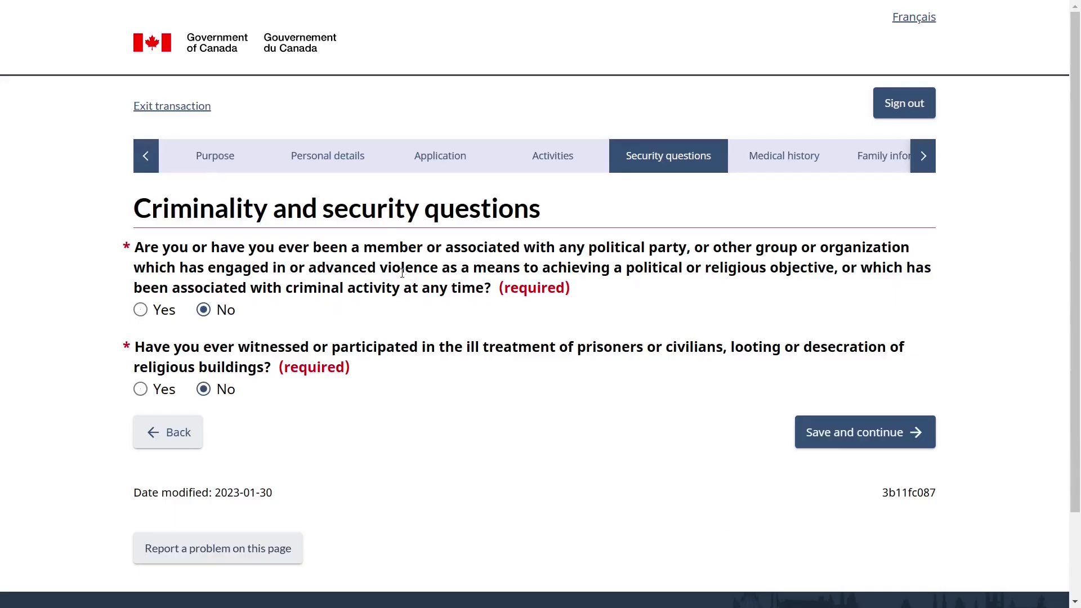
Confirm No on the political-group and prisoner ill-treatment questions and save them.
{"action": "left_click_drag", "start_coordinate": [365, 246], "coordinate": [692, 247]}
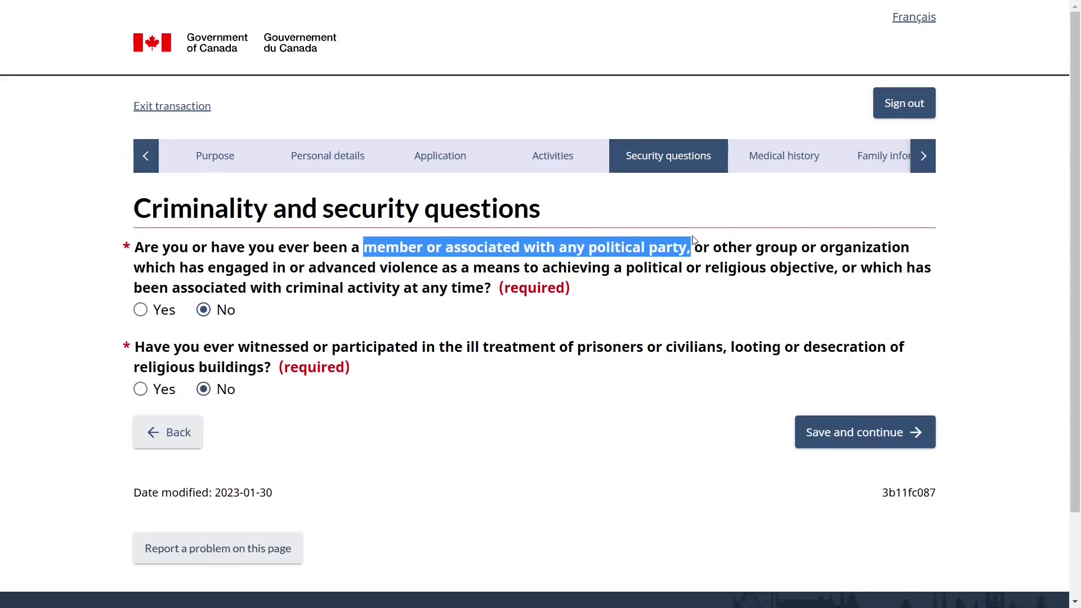
{"action": "left_click", "coordinate": [351, 342]}
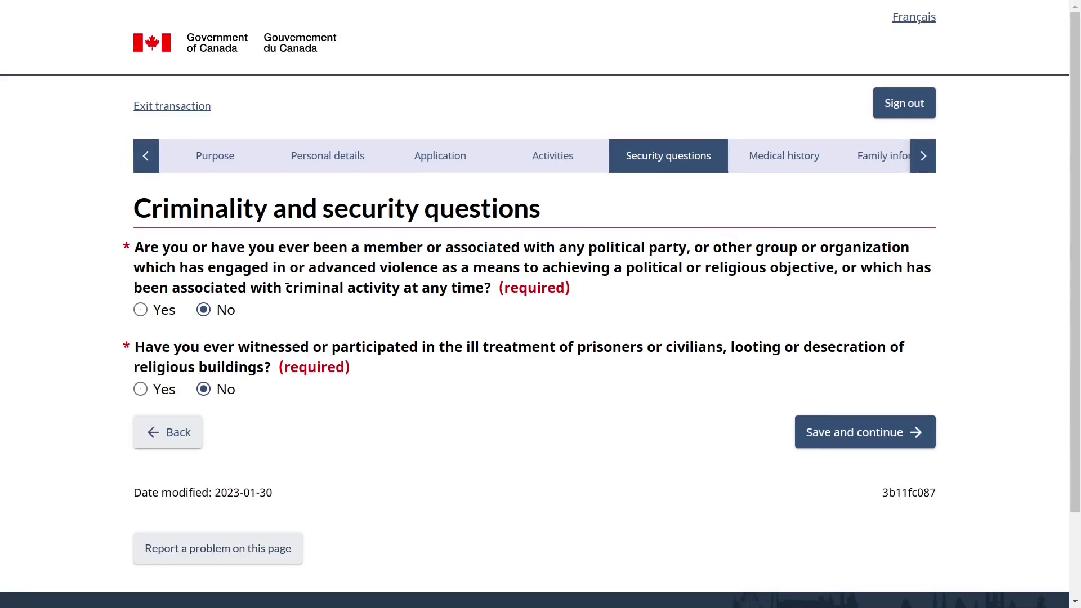
{"action": "left_click_drag", "start_coordinate": [287, 287], "coordinate": [476, 290]}
{"action": "left_click", "coordinate": [446, 315]}
{"action": "left_click", "coordinate": [206, 310]}
{"action": "left_click", "coordinate": [810, 434]}
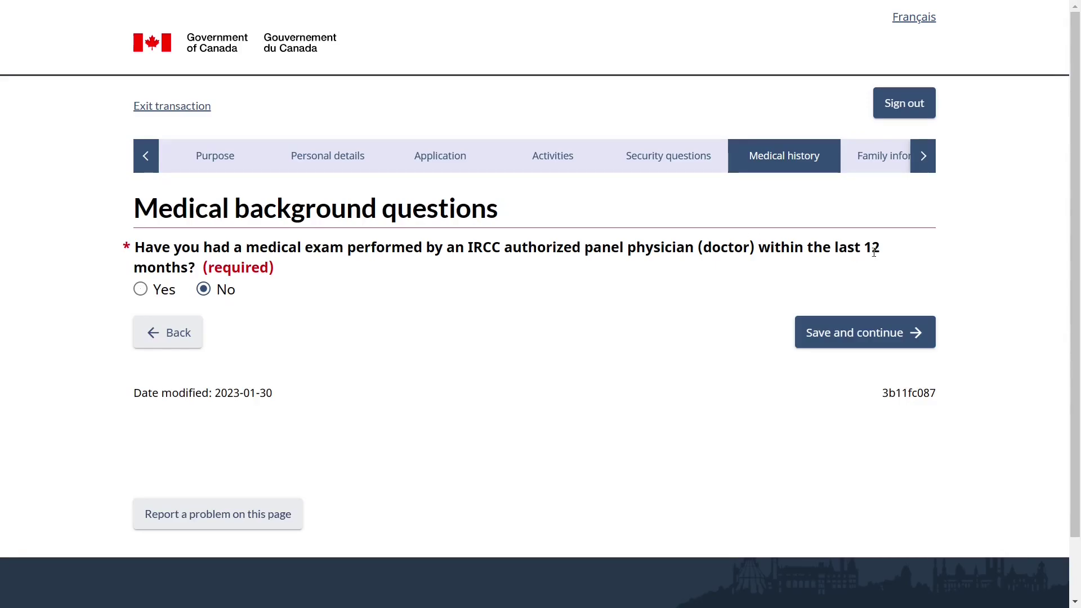
Save No for a recent IRCC panel-physician medical exam after briefly choosing Yes.
{"action": "left_click", "coordinate": [141, 288]}
{"action": "left_click", "coordinate": [203, 289]}
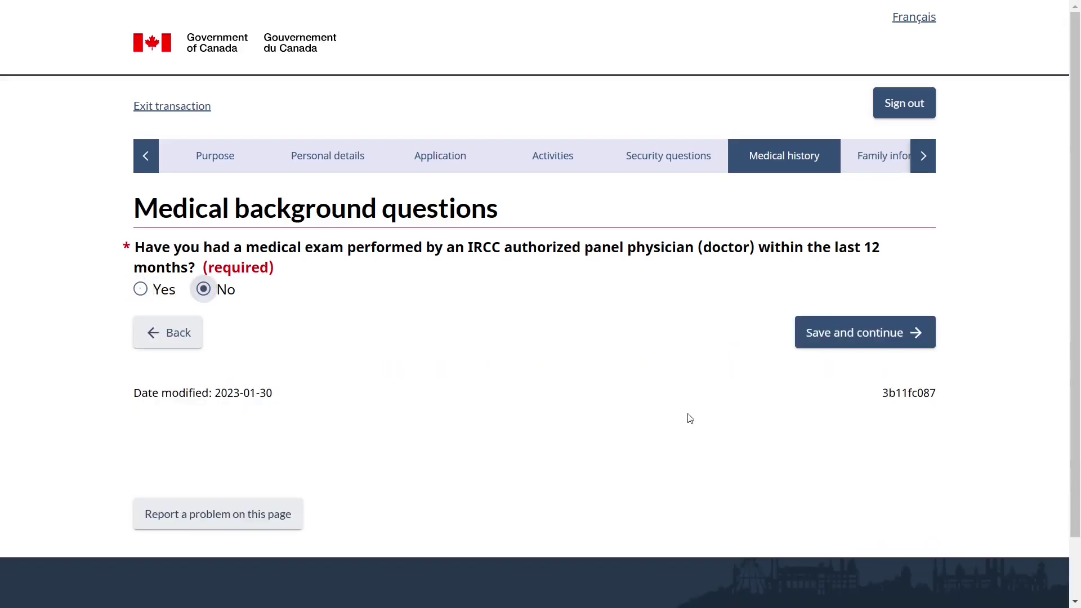
{"action": "left_click", "coordinate": [857, 337]}
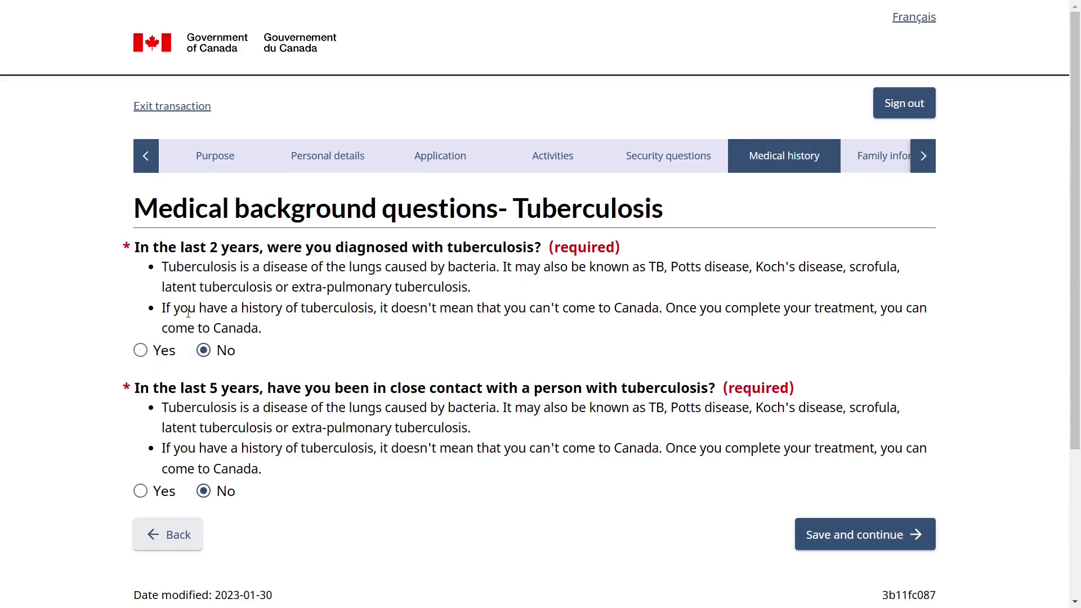
Save No on both tuberculosis questions, then No on dialysis, addiction, mental health and syphilis.
{"action": "left_click_drag", "start_coordinate": [188, 309], "coordinate": [342, 310]}
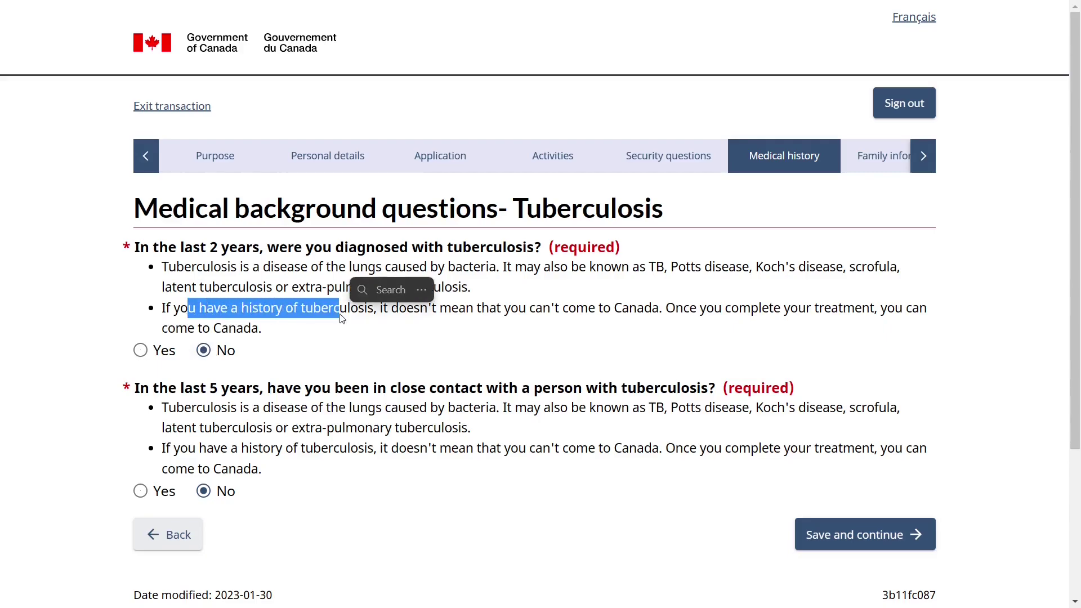
{"action": "left_click", "coordinate": [372, 316]}
{"action": "double_click", "coordinate": [399, 308]}
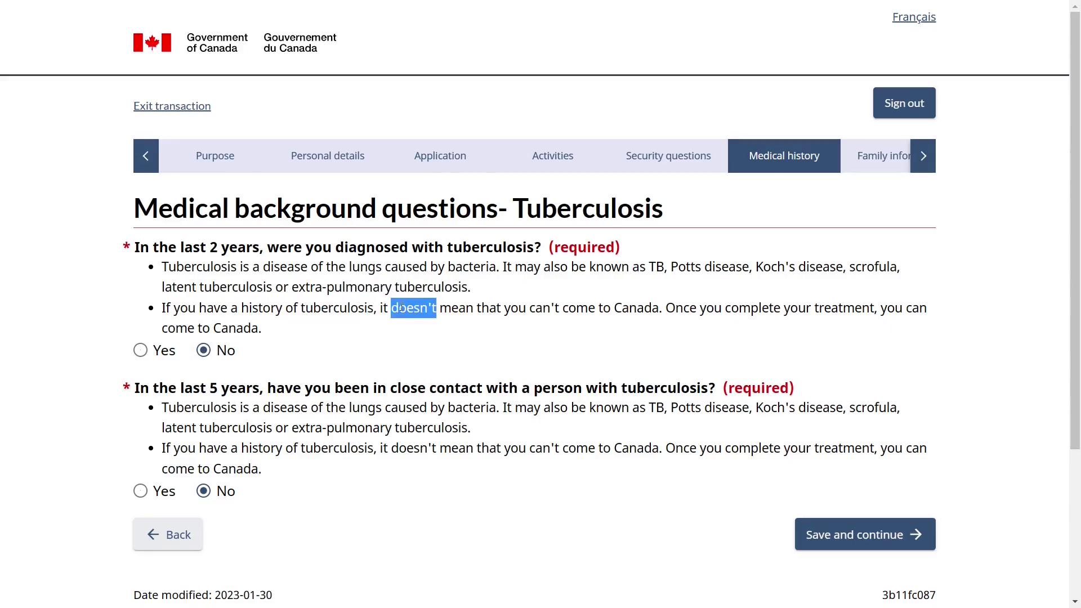
{"action": "left_click", "coordinate": [623, 312]}
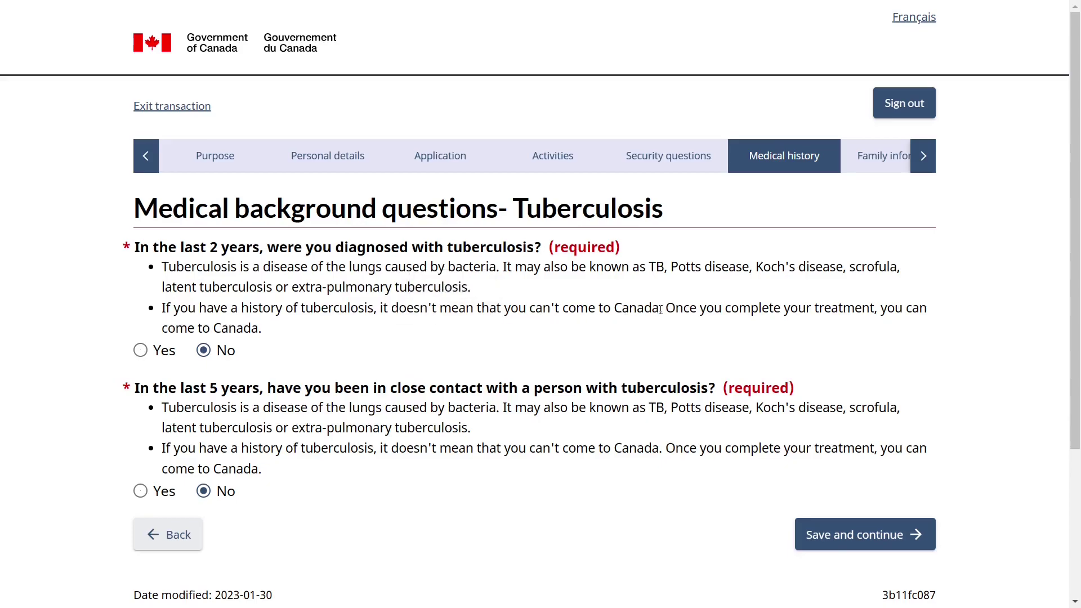
{"action": "left_click_drag", "start_coordinate": [662, 308], "coordinate": [688, 323]}
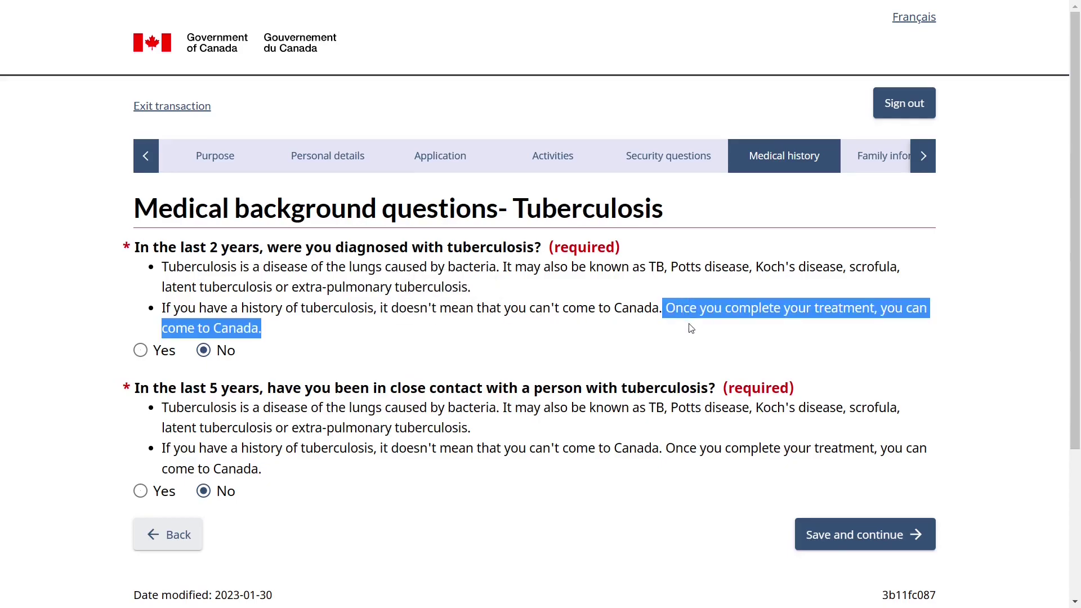
{"action": "left_click", "coordinate": [603, 349]}
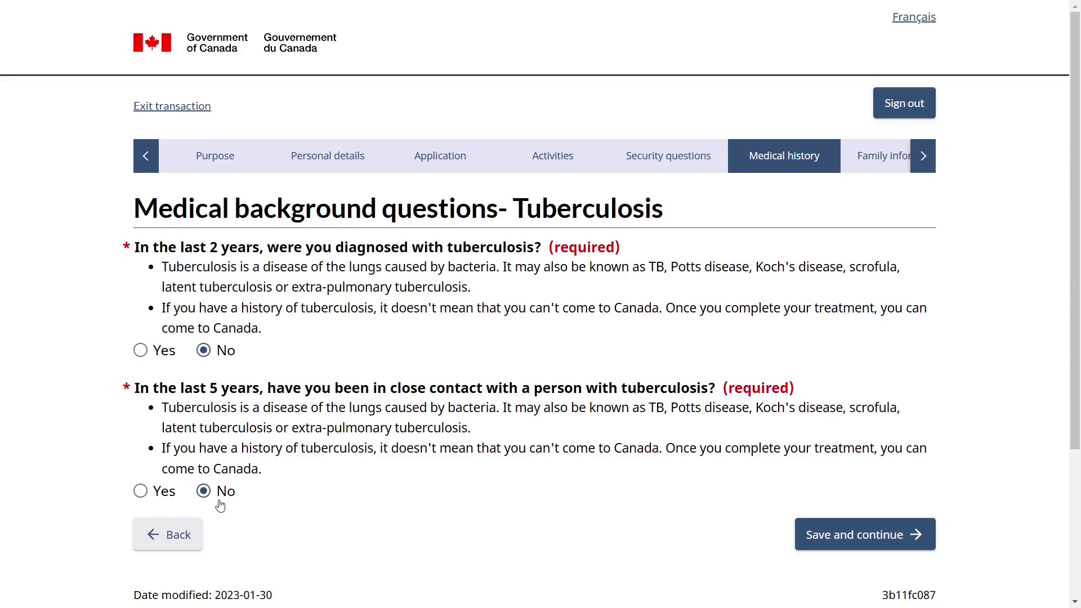
{"action": "left_click", "coordinate": [825, 538]}
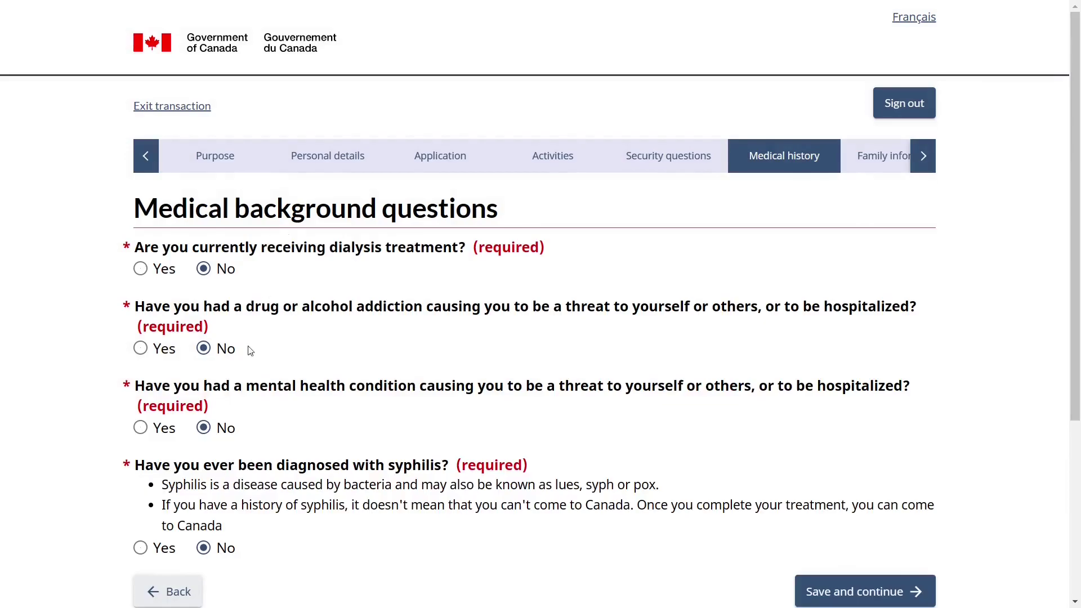
{"action": "scroll", "coordinate": [242, 445], "scroll_direction": "down", "scroll_amount": 1}
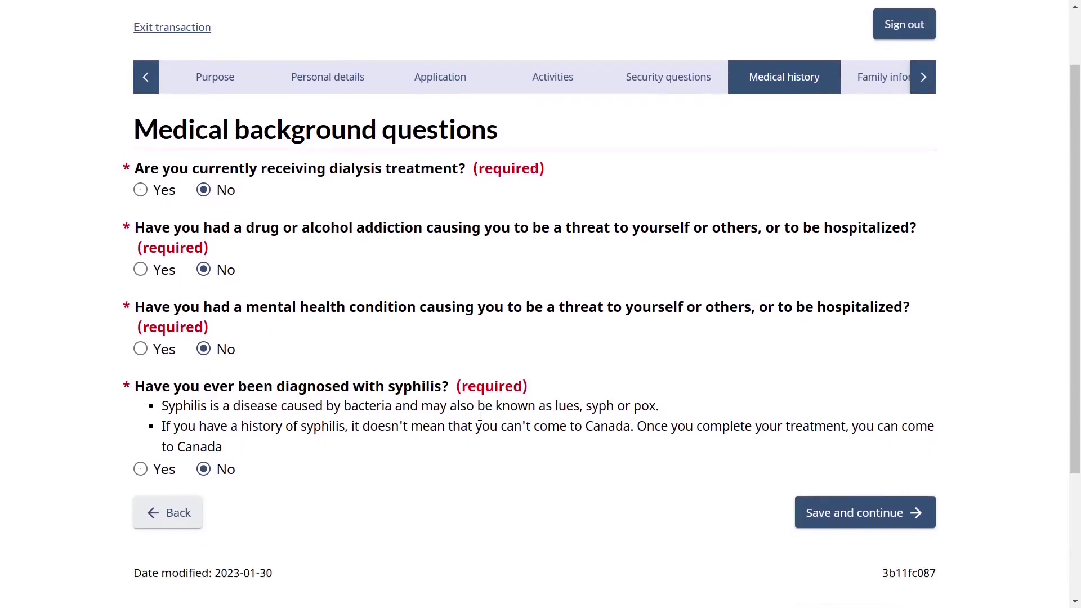
{"action": "left_click", "coordinate": [838, 522]}
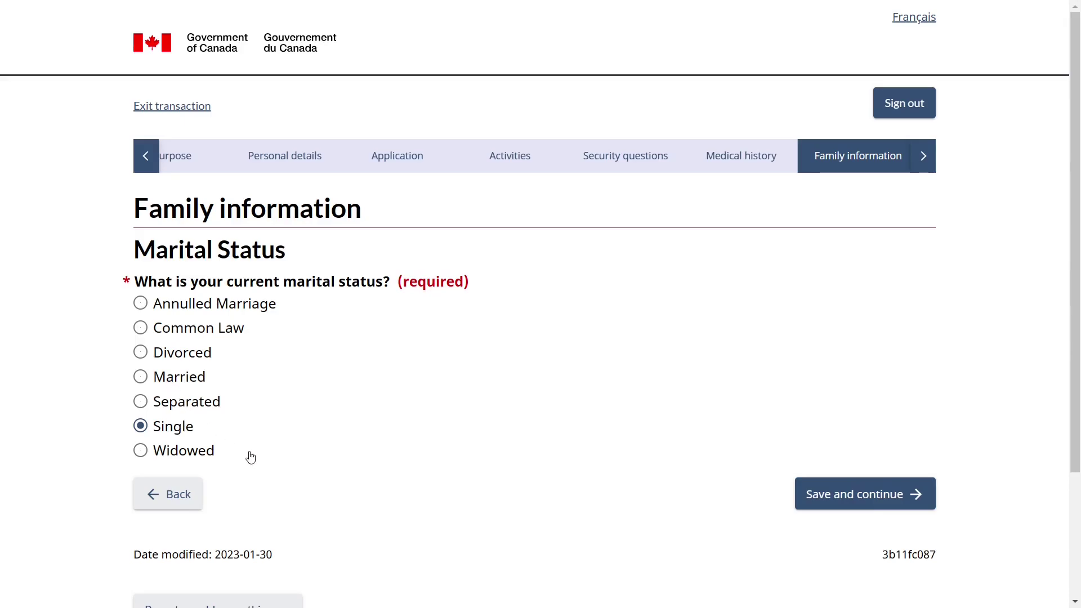
Switch marital status from Married back to Single and save the family information.
{"action": "left_click", "coordinate": [167, 381]}
{"action": "scroll", "coordinate": [344, 415], "scroll_direction": "down", "scroll_amount": 3}
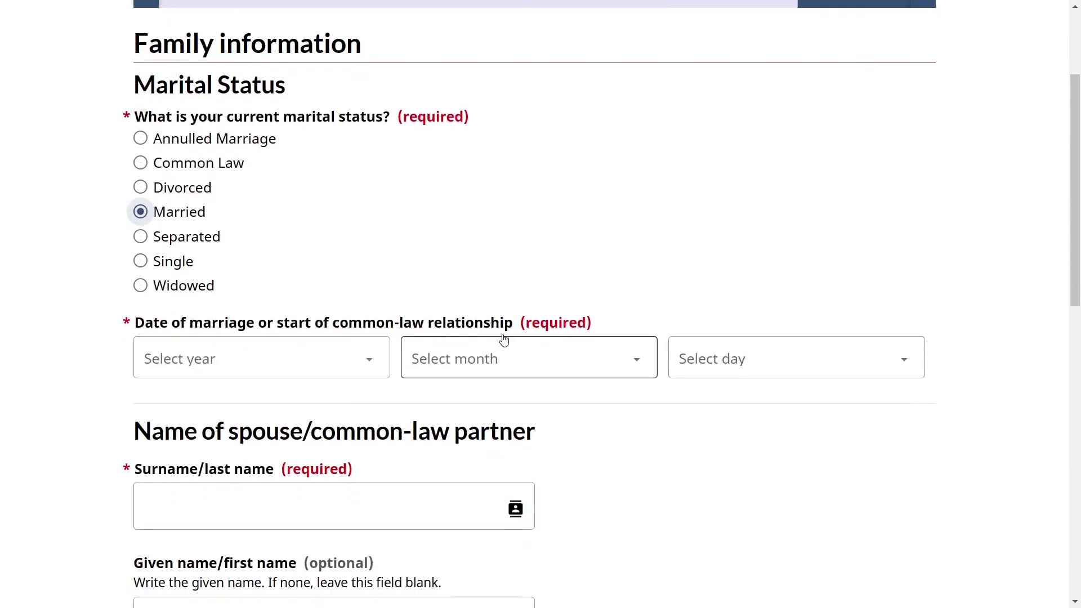
{"action": "scroll", "coordinate": [506, 339], "scroll_direction": "down", "scroll_amount": 5}
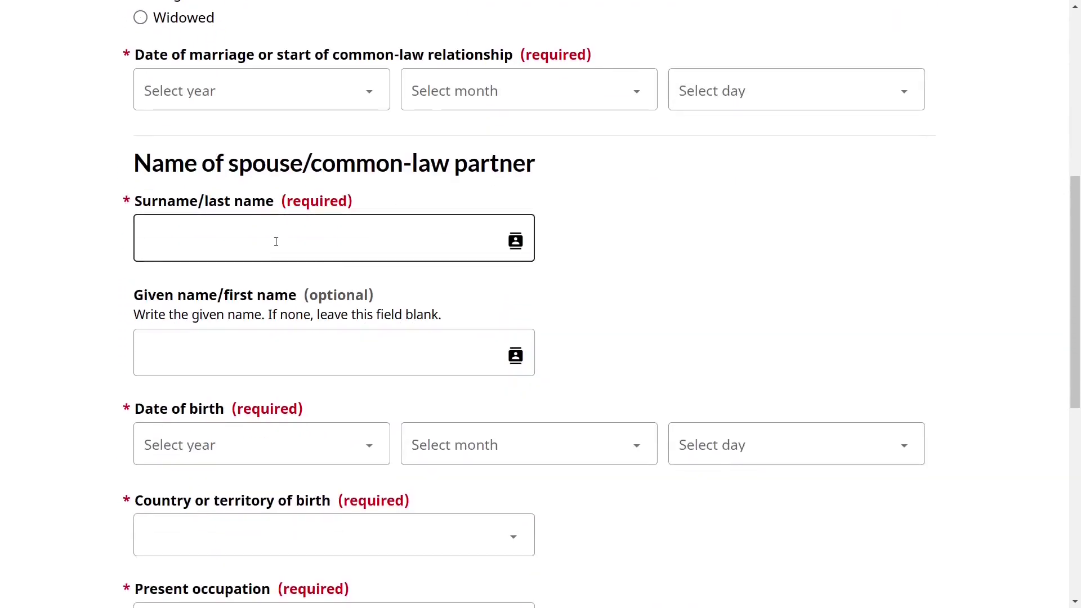
{"action": "scroll", "coordinate": [316, 356], "scroll_direction": "down", "scroll_amount": 3}
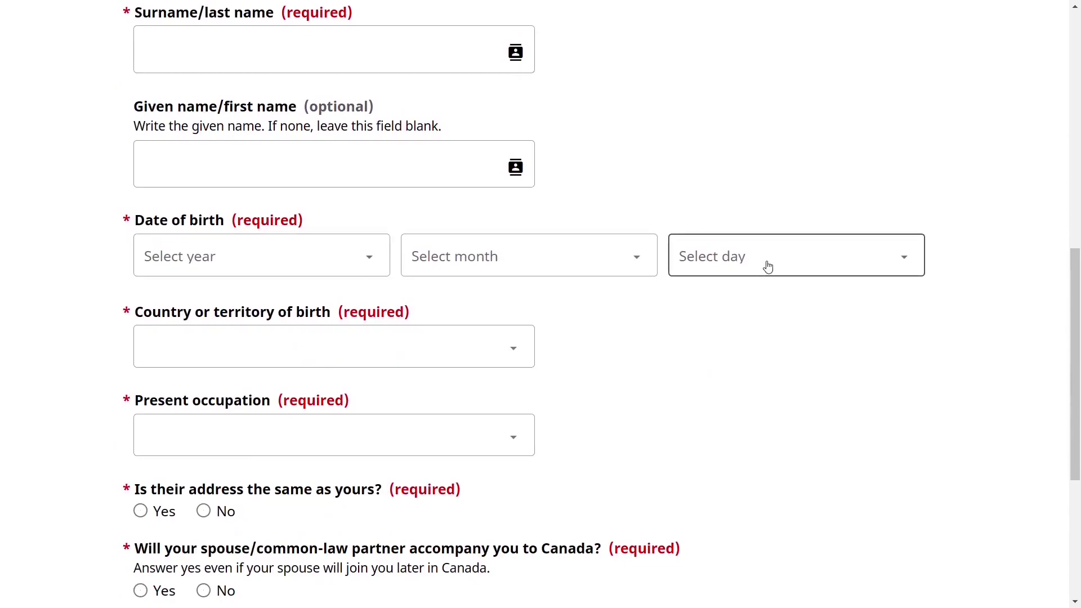
{"action": "scroll", "coordinate": [357, 342], "scroll_direction": "down", "scroll_amount": 2}
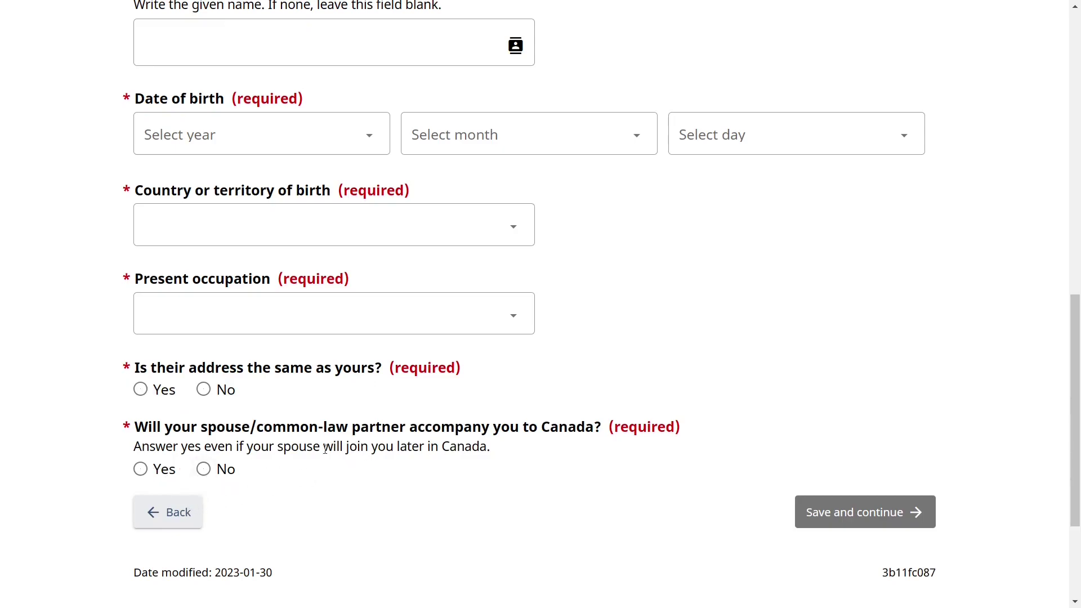
{"action": "scroll", "coordinate": [399, 429], "scroll_direction": "up", "scroll_amount": 1}
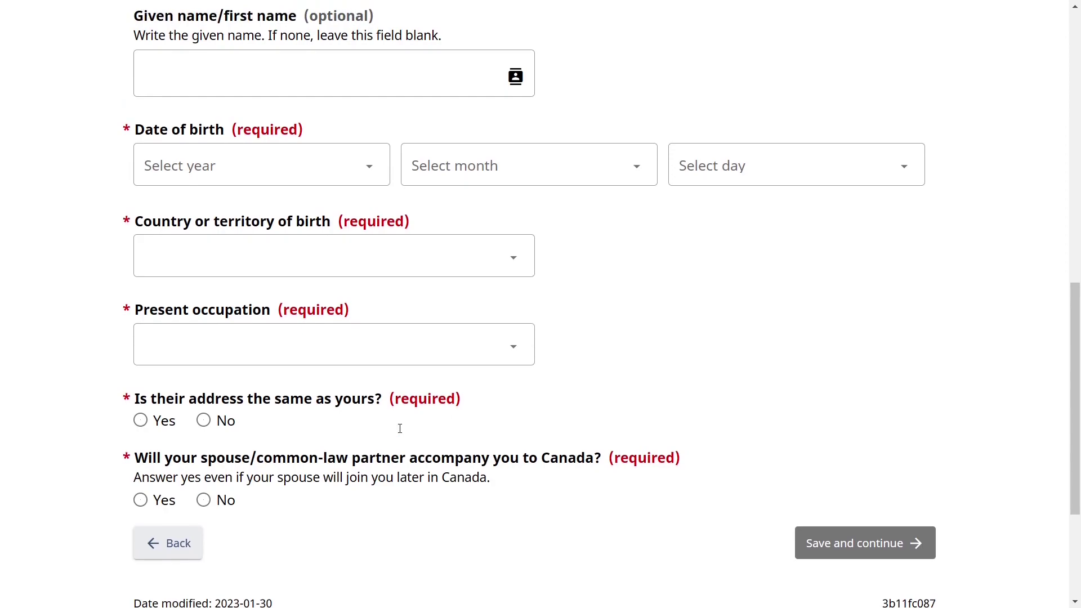
{"action": "scroll", "coordinate": [399, 429], "scroll_direction": "up", "scroll_amount": 1}
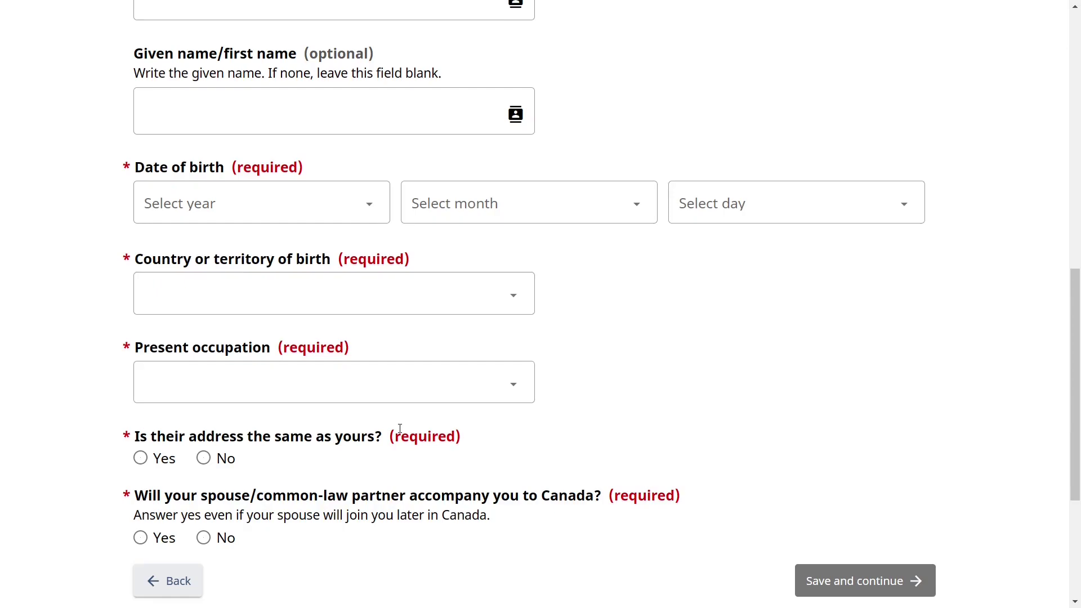
{"action": "scroll", "coordinate": [399, 429], "scroll_direction": "up", "scroll_amount": 3}
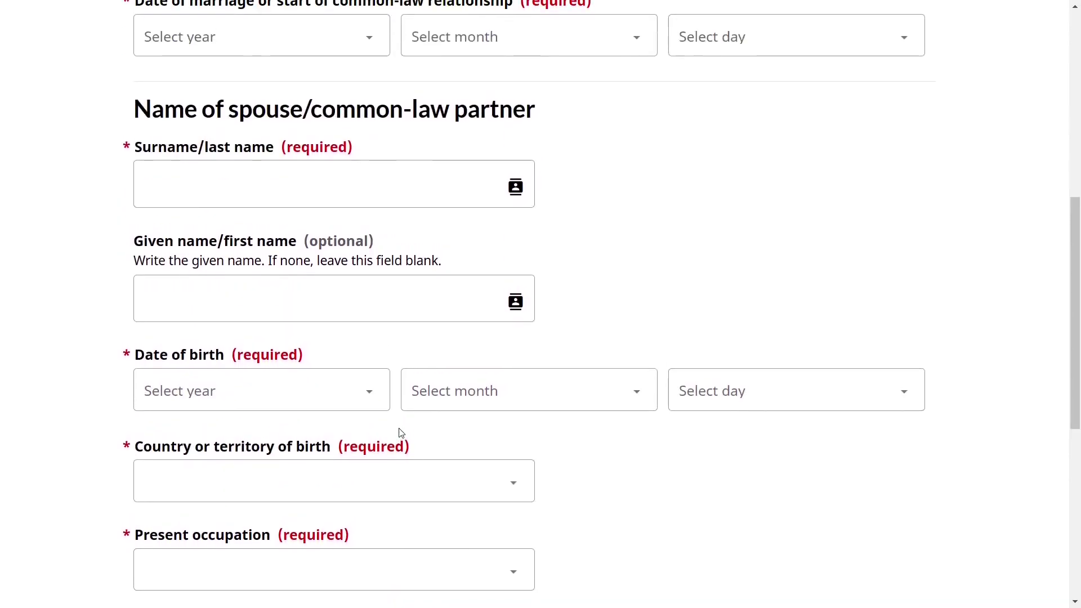
{"action": "scroll", "coordinate": [400, 432], "scroll_direction": "up", "scroll_amount": 2}
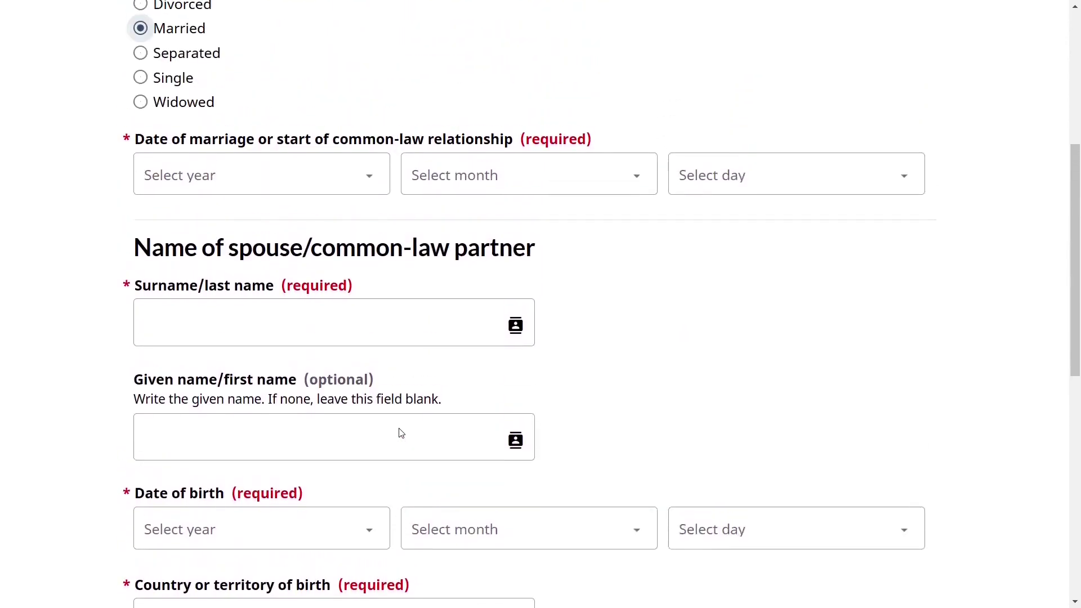
{"action": "scroll", "coordinate": [400, 433], "scroll_direction": "up", "scroll_amount": 2}
{"action": "scroll", "coordinate": [203, 264], "scroll_direction": "up", "scroll_amount": 1}
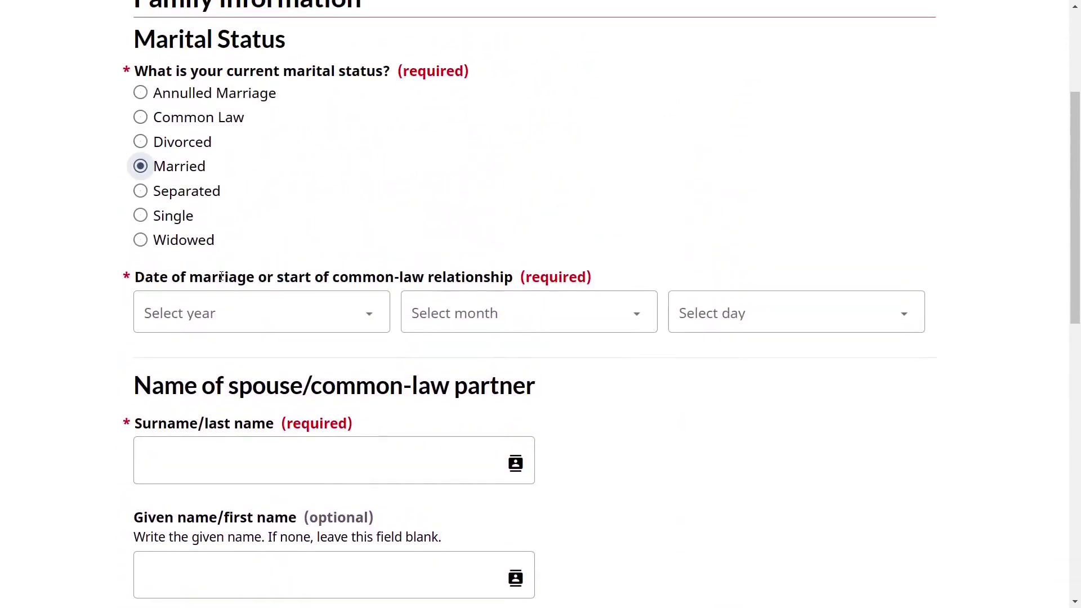
{"action": "left_click", "coordinate": [163, 215]}
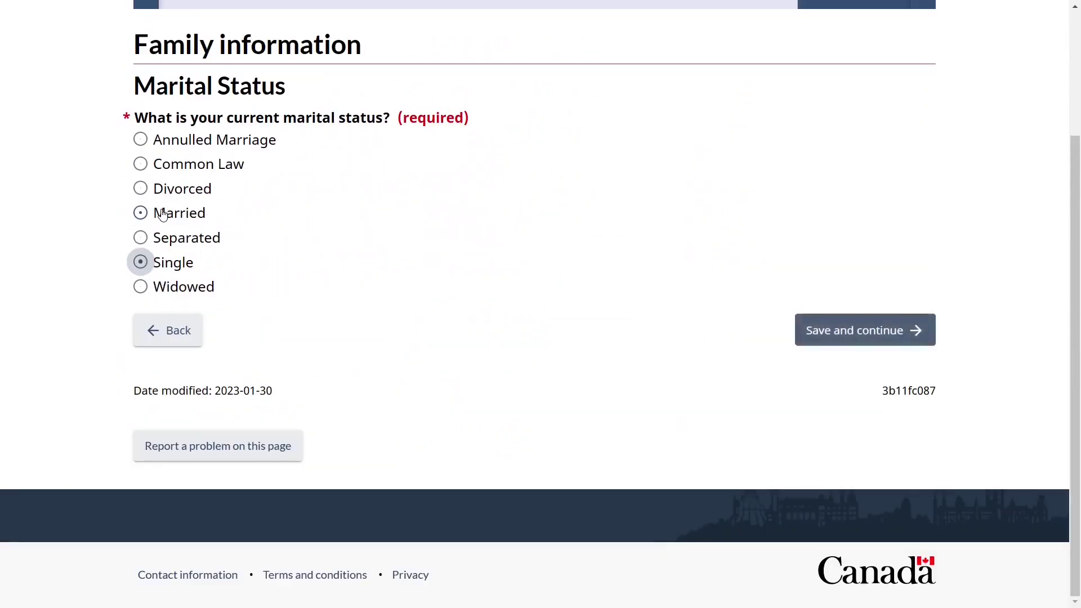
{"action": "left_click", "coordinate": [821, 338]}
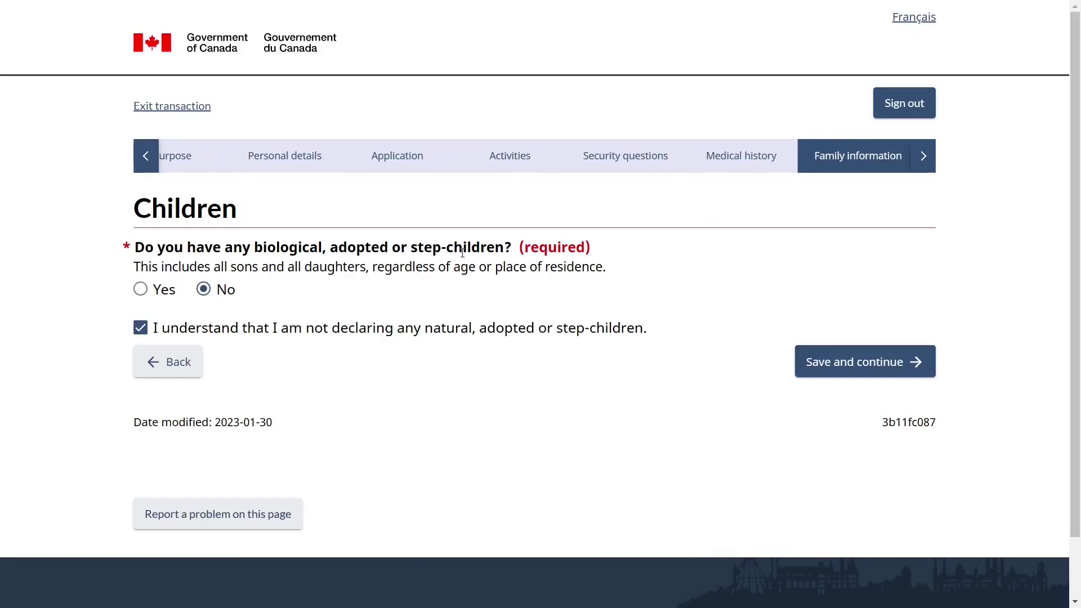
Save the no-children declaration, then start a new entry on the parents page.
{"action": "left_click", "coordinate": [826, 358]}
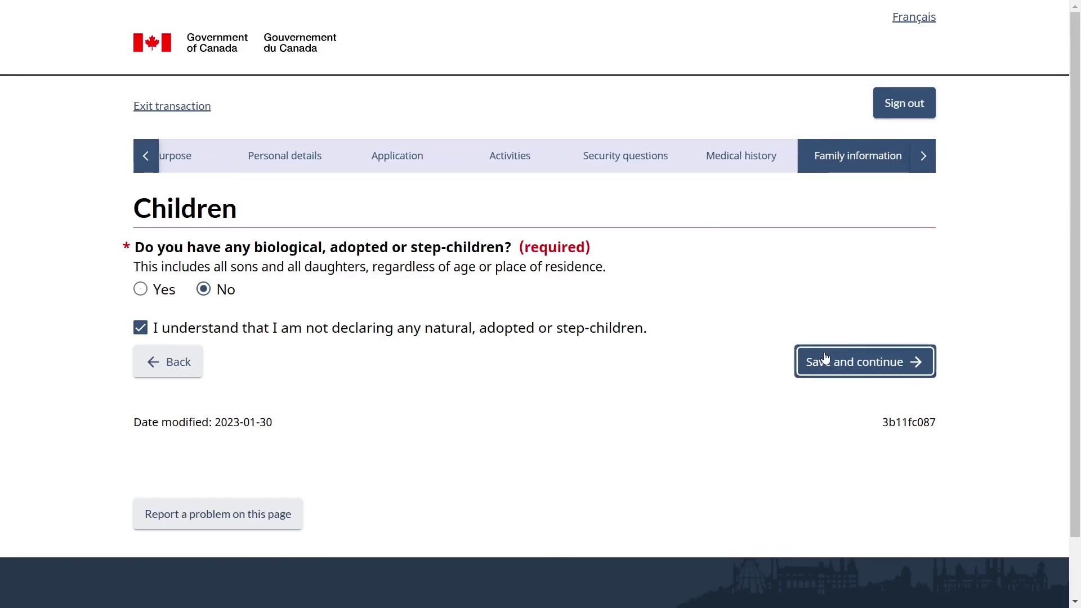
{"action": "scroll", "coordinate": [534, 421], "scroll_direction": "down", "scroll_amount": 1}
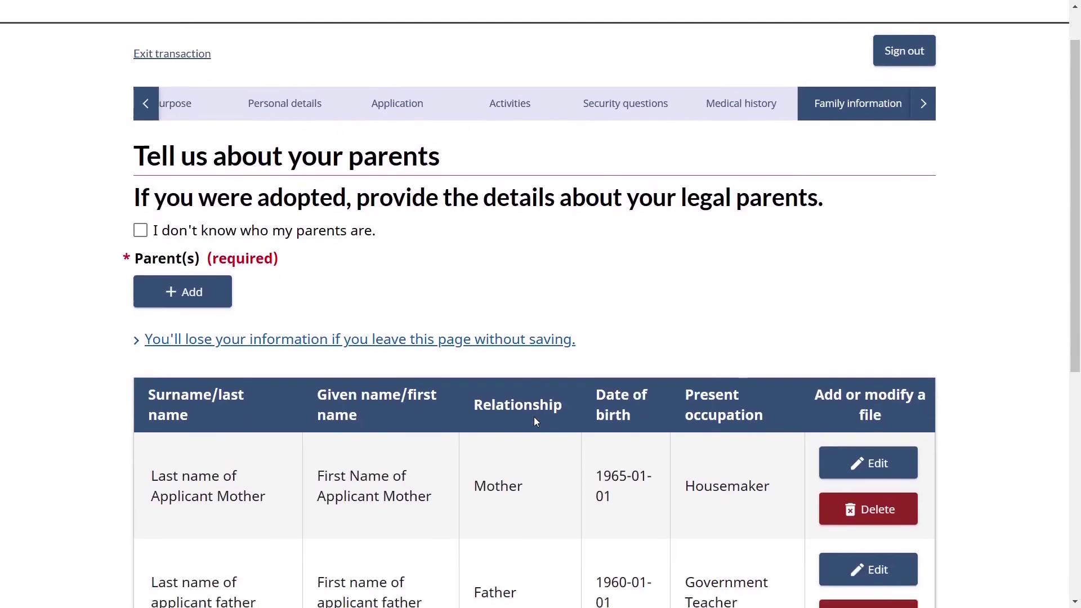
{"action": "scroll", "coordinate": [535, 421], "scroll_direction": "up", "scroll_amount": 1}
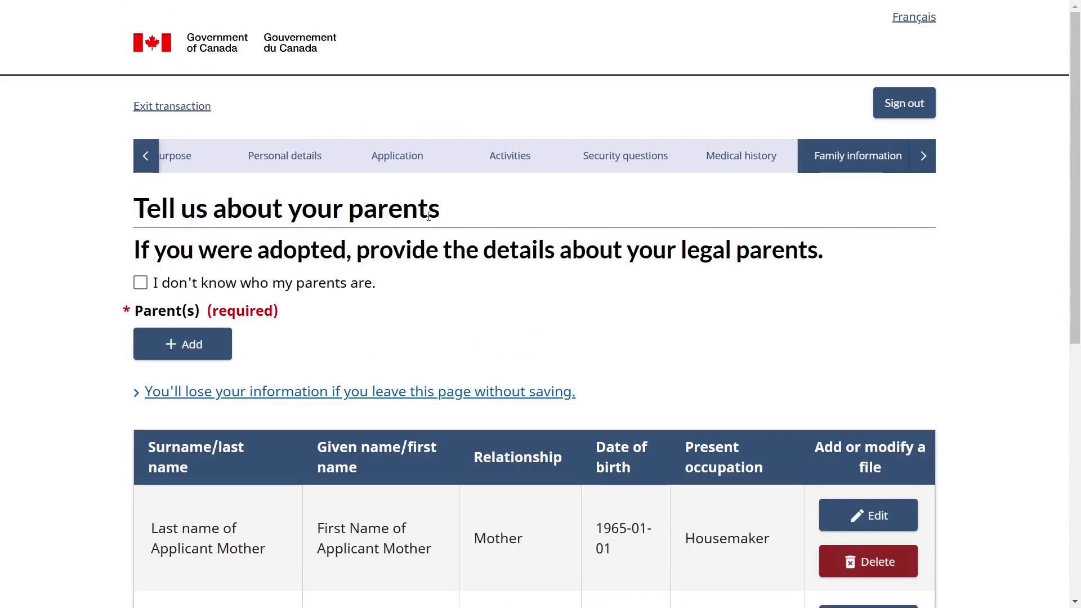
{"action": "scroll", "coordinate": [471, 316], "scroll_direction": "down", "scroll_amount": 2}
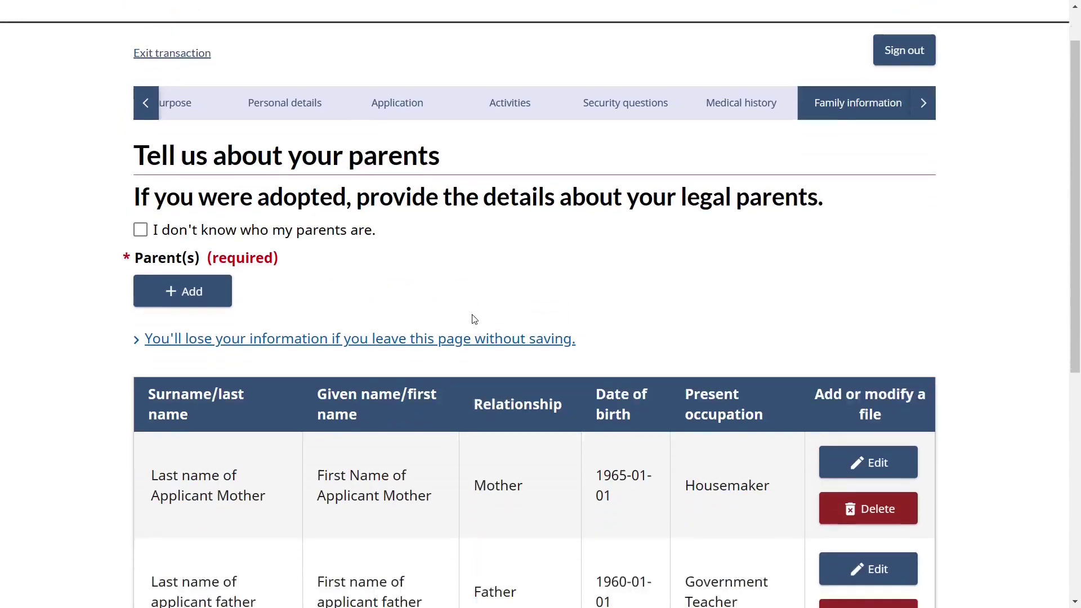
{"action": "scroll", "coordinate": [472, 318], "scroll_direction": "up", "scroll_amount": 2}
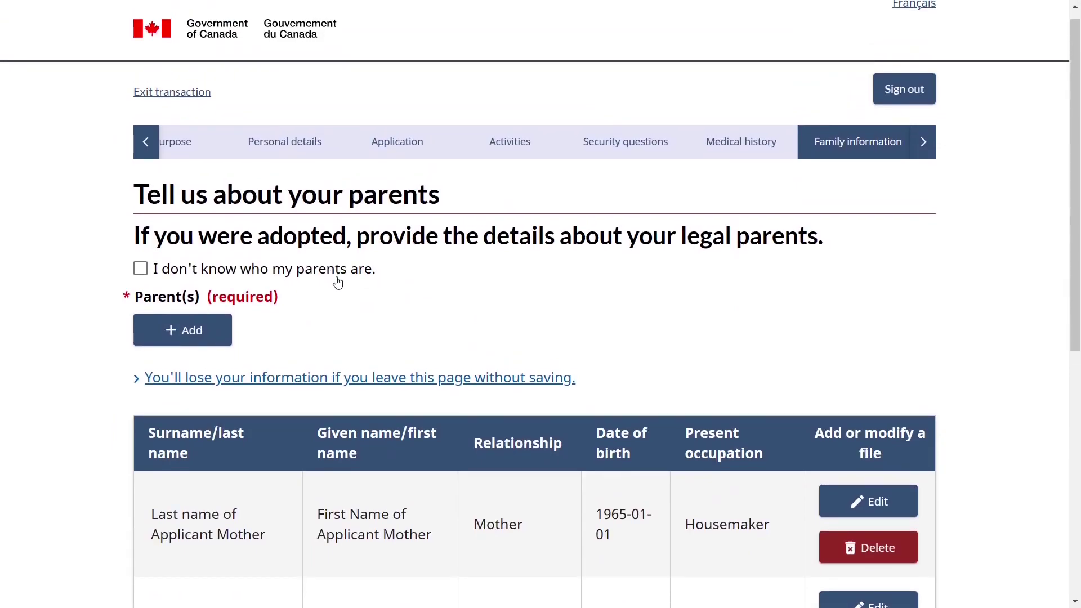
{"action": "left_click", "coordinate": [202, 332]}
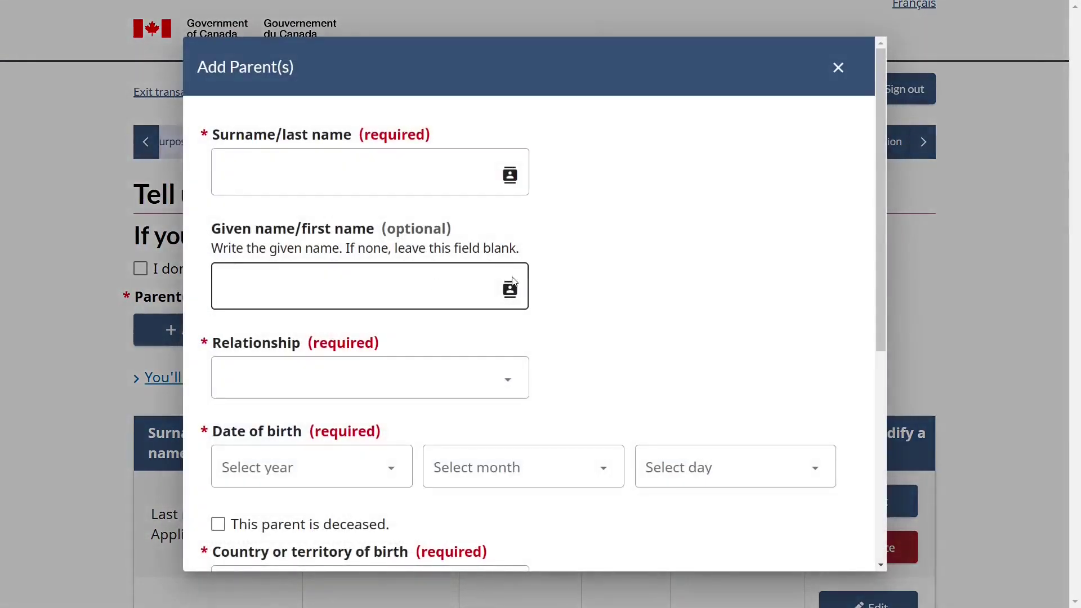
Cancel the blank Add Parent(s) form and open the father's entry in Edit parent.
{"action": "scroll", "coordinate": [594, 213], "scroll_direction": "down", "scroll_amount": 4}
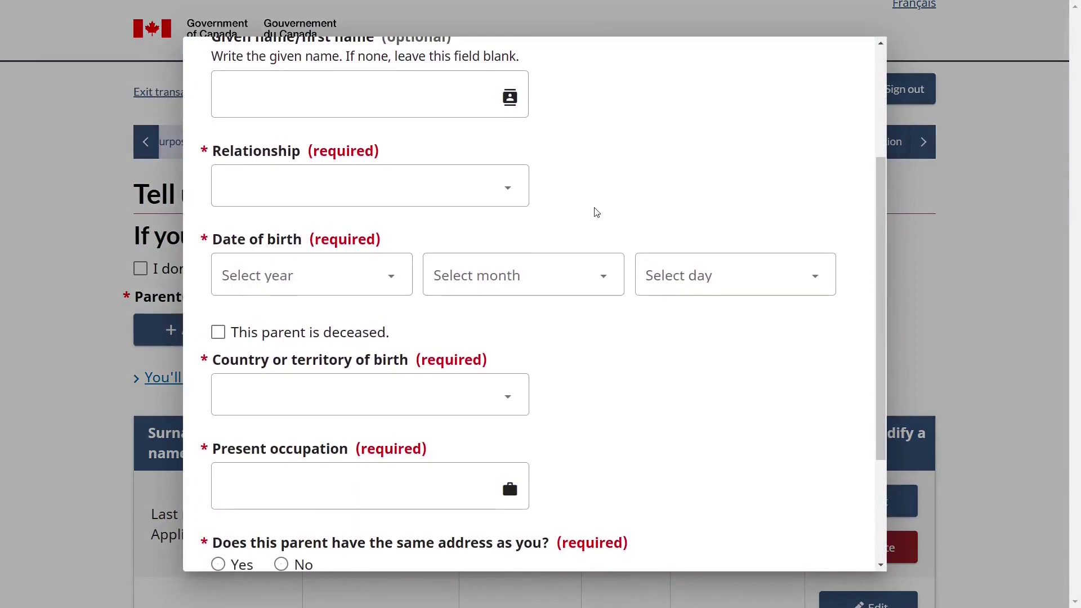
{"action": "scroll", "coordinate": [597, 213], "scroll_direction": "down", "scroll_amount": 2}
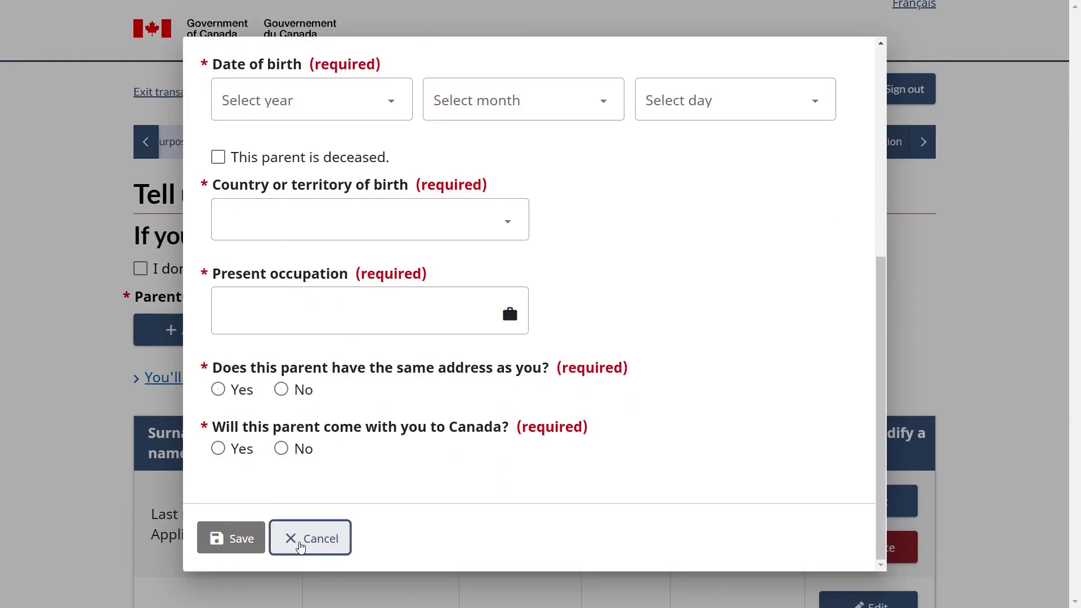
{"action": "left_click", "coordinate": [301, 547]}
{"action": "scroll", "coordinate": [584, 454], "scroll_direction": "down", "scroll_amount": 2}
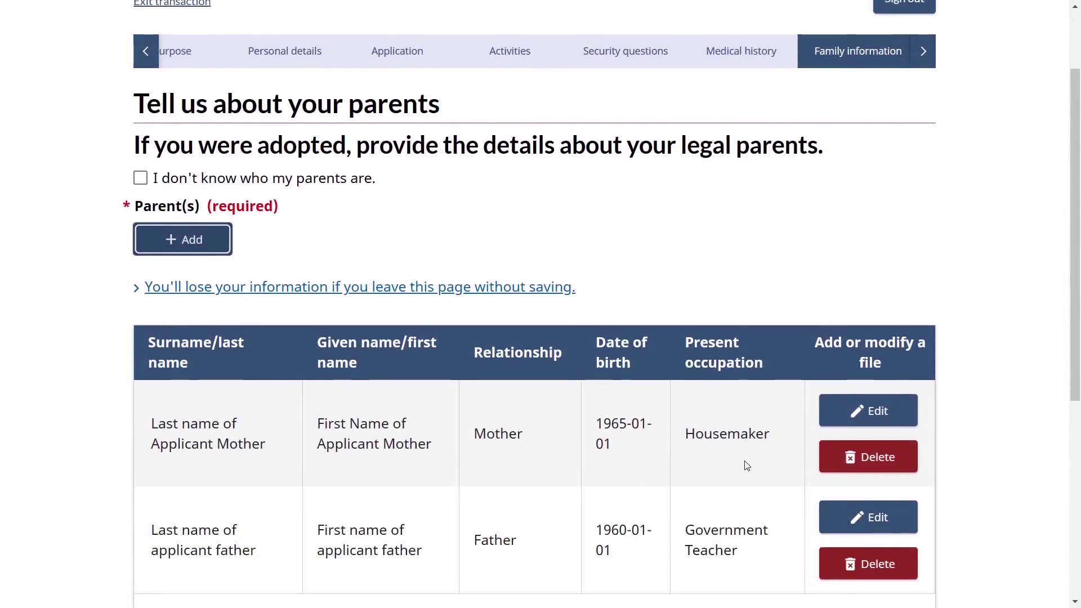
{"action": "scroll", "coordinate": [742, 466], "scroll_direction": "down", "scroll_amount": 1}
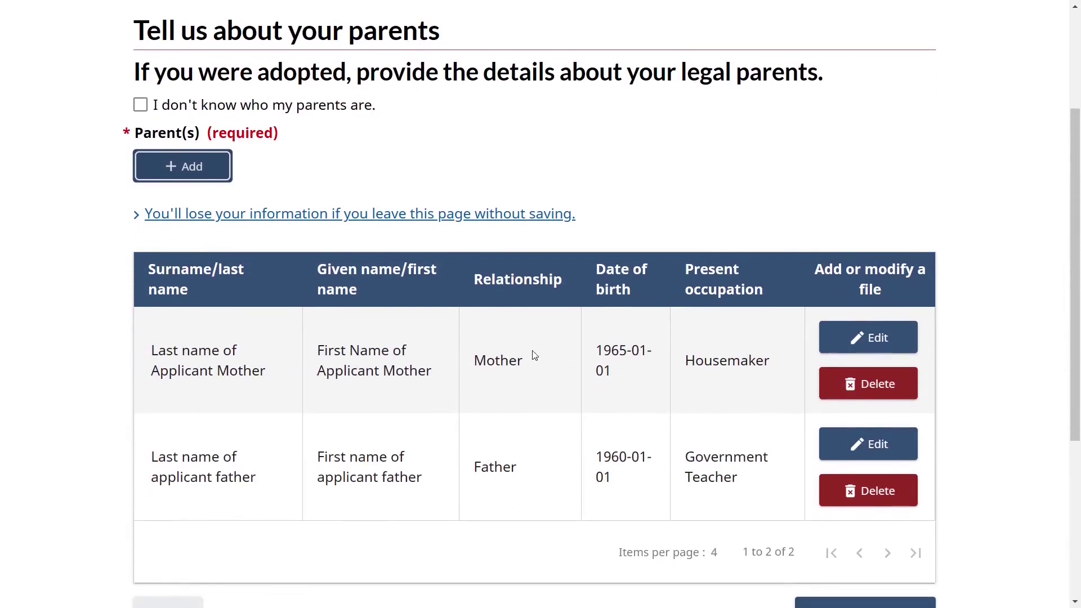
{"action": "double_click", "coordinate": [496, 464]}
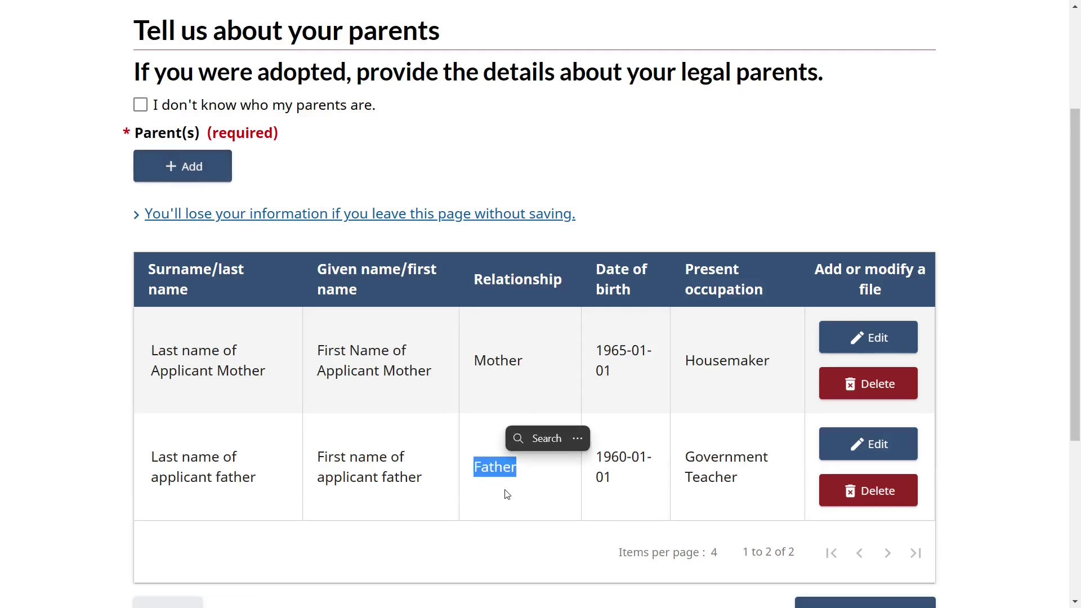
{"action": "double_click", "coordinate": [493, 367]}
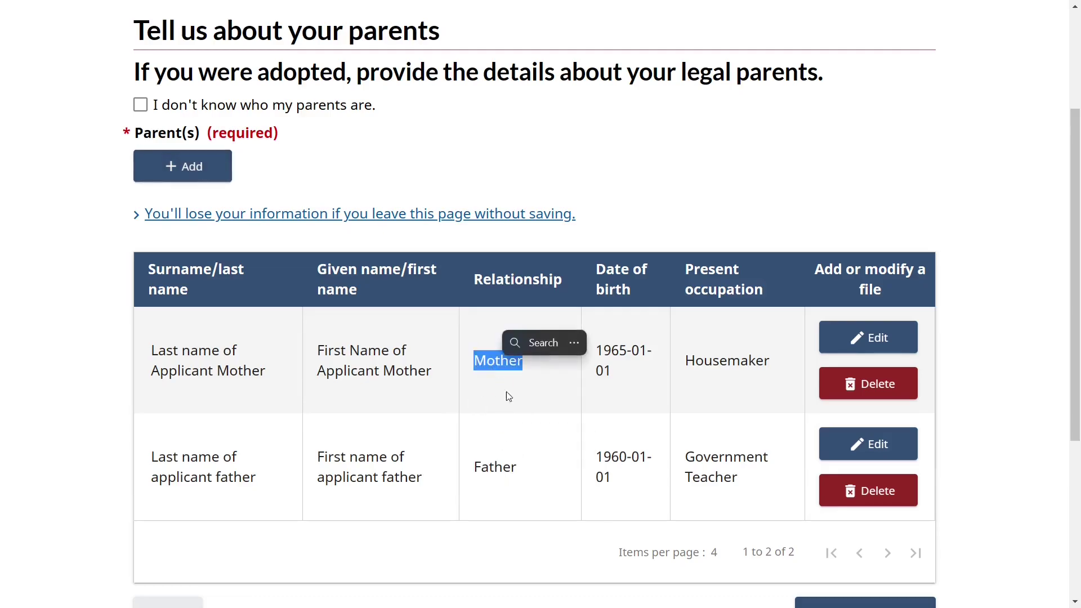
{"action": "left_click", "coordinate": [533, 466]}
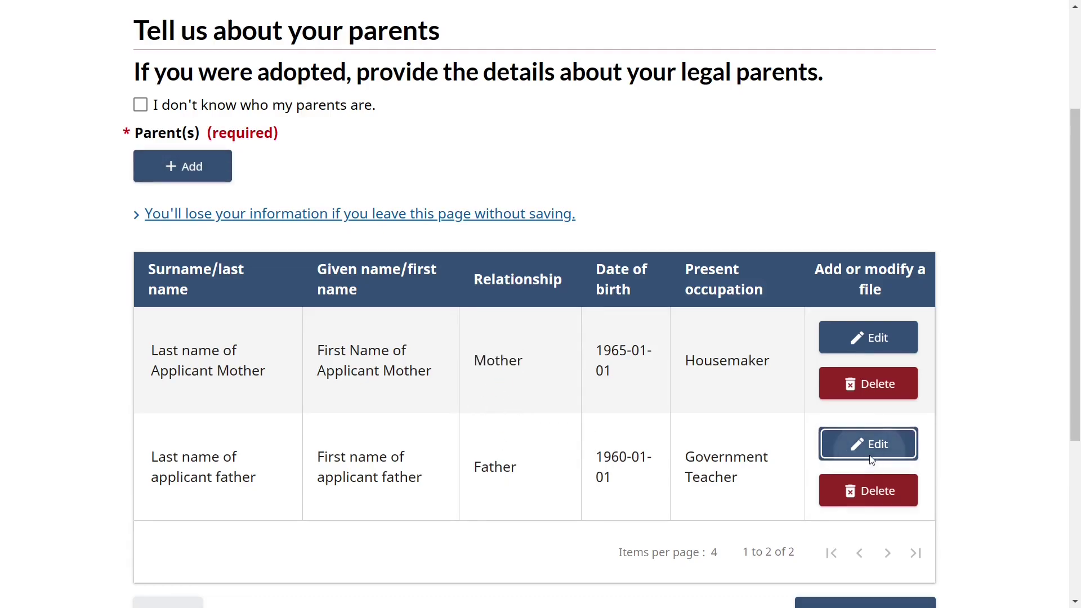
{"action": "left_click", "coordinate": [833, 444]}
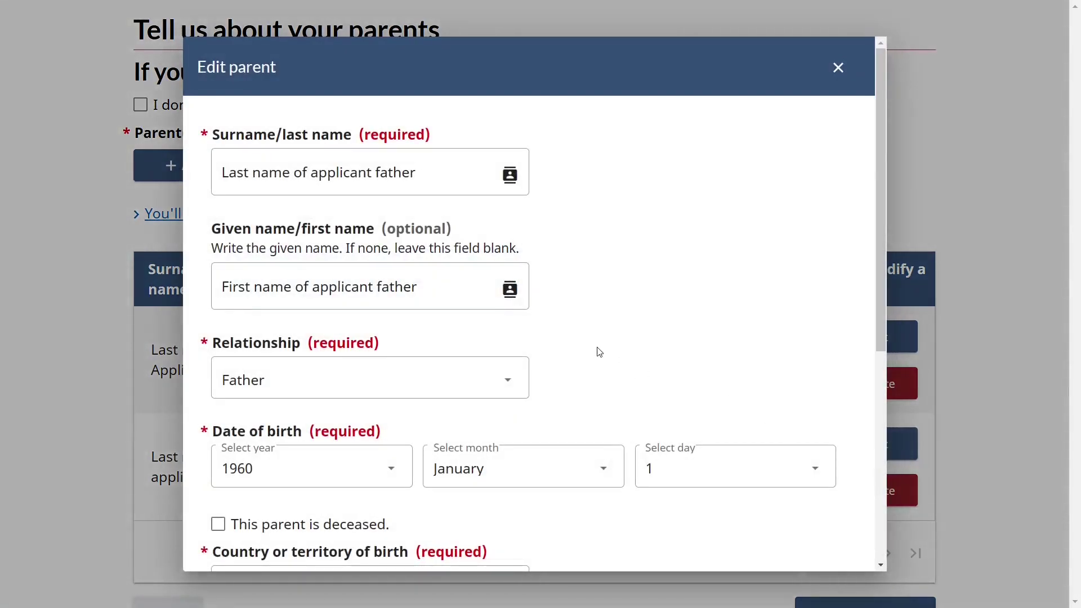
Save the father's details unchanged, keeping the relationship as Father.
{"action": "left_click", "coordinate": [330, 173]}
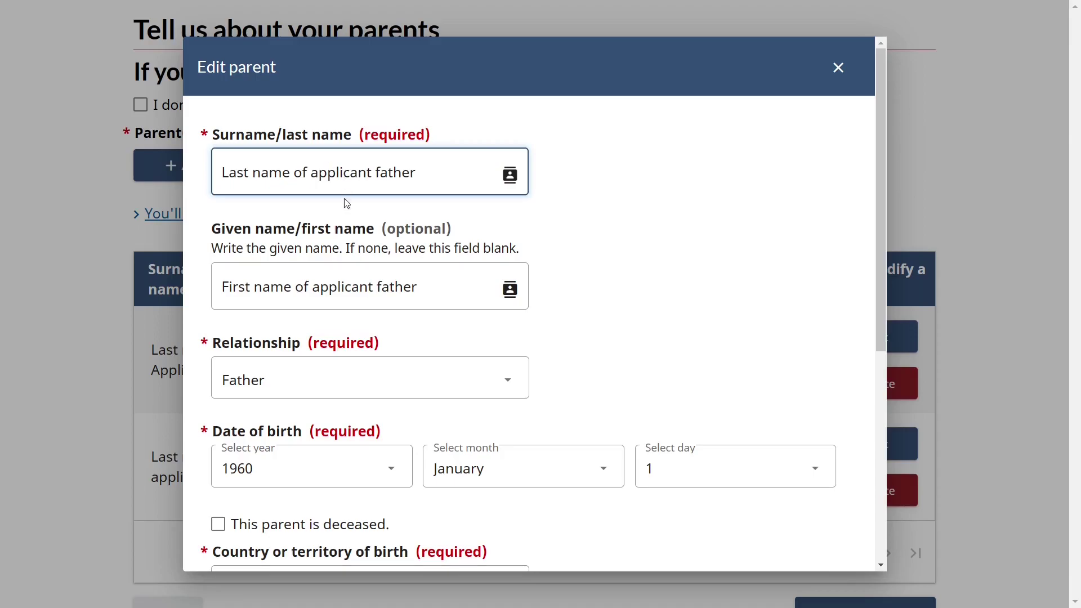
{"action": "left_click", "coordinate": [332, 285]}
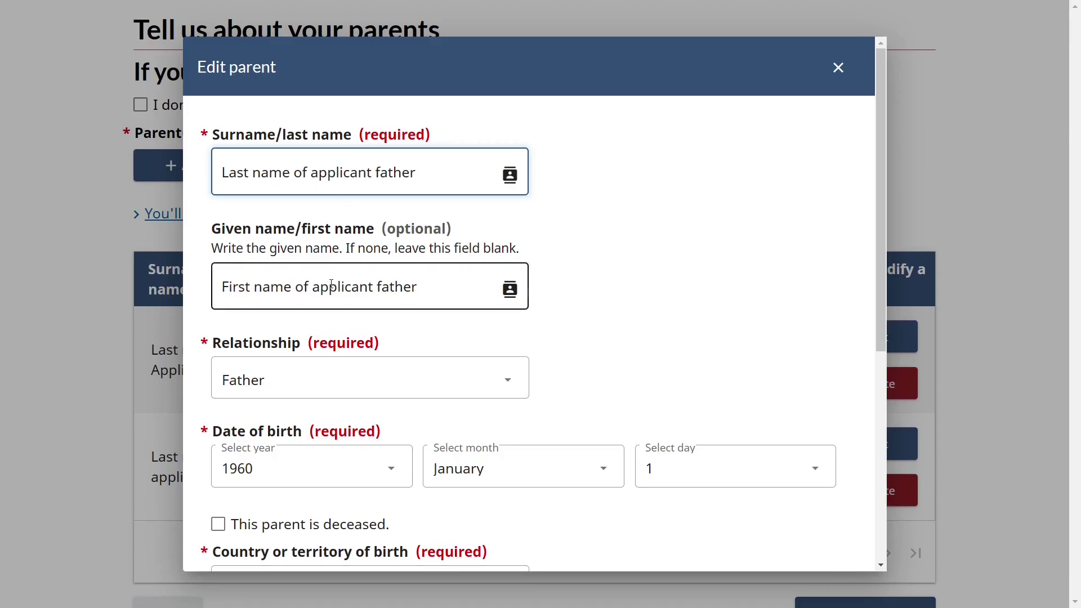
{"action": "left_click", "coordinate": [332, 285]}
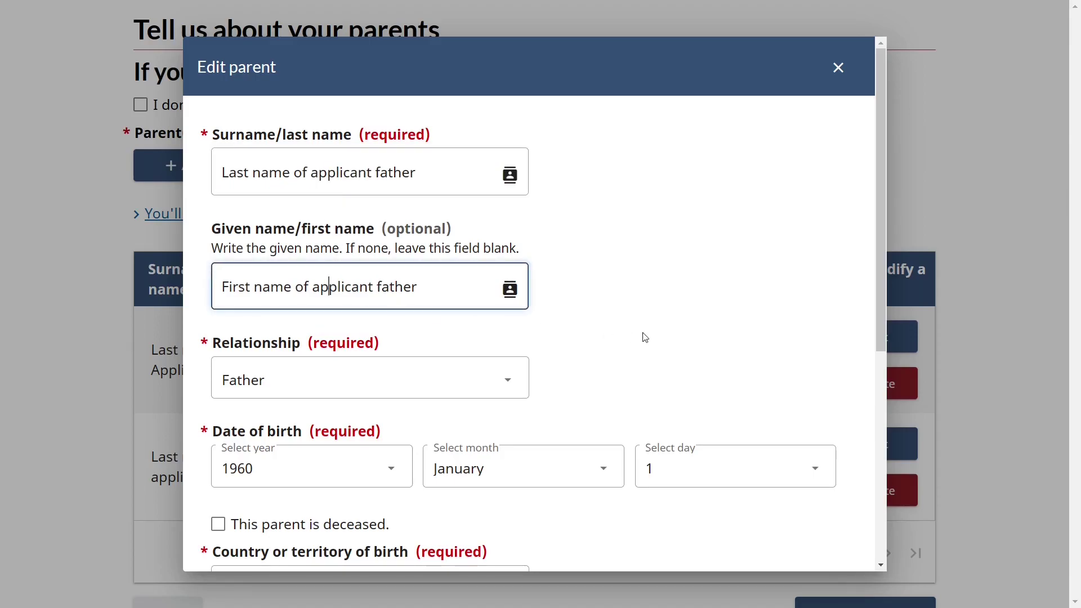
{"action": "scroll", "coordinate": [641, 336], "scroll_direction": "down", "scroll_amount": 1}
{"action": "left_click", "coordinate": [632, 314]}
{"action": "left_click", "coordinate": [486, 315]}
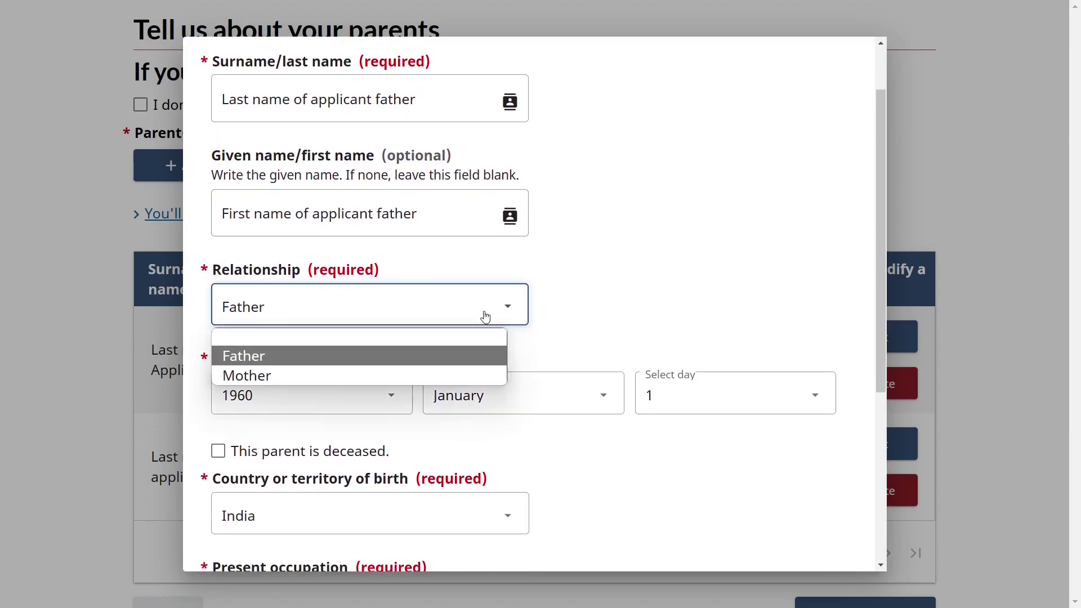
{"action": "left_click", "coordinate": [597, 297]}
{"action": "scroll", "coordinate": [598, 296], "scroll_direction": "down", "scroll_amount": 1}
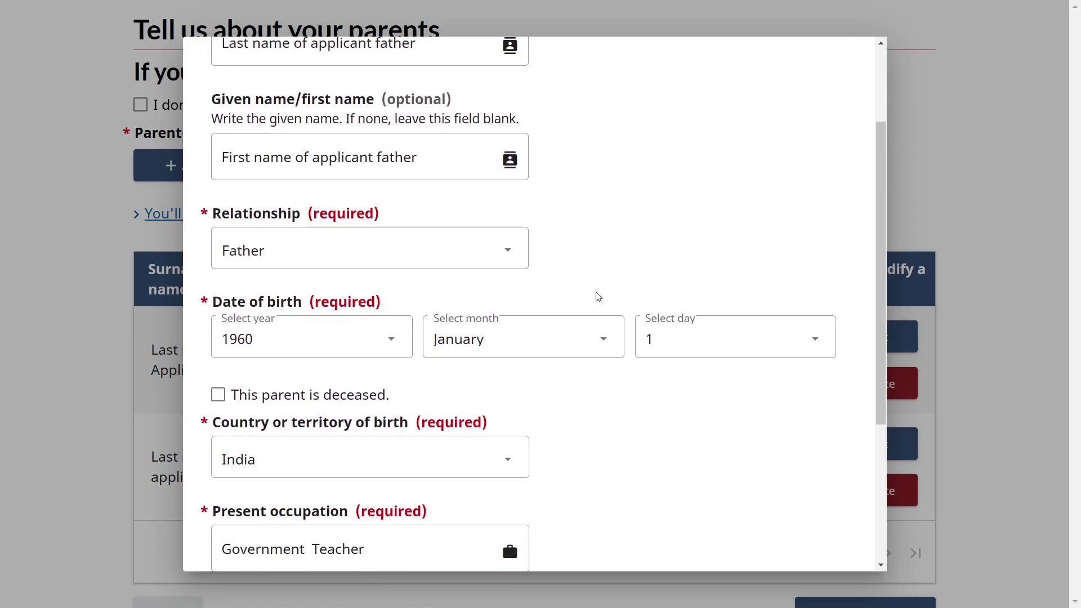
{"action": "scroll", "coordinate": [588, 273], "scroll_direction": "down", "scroll_amount": 1}
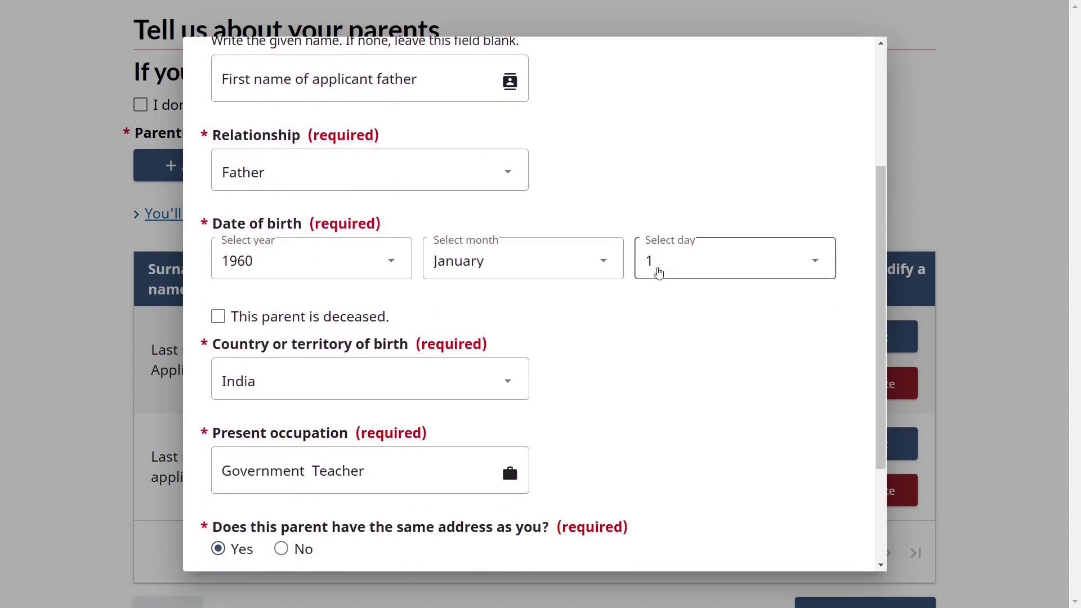
{"action": "scroll", "coordinate": [583, 355], "scroll_direction": "down", "scroll_amount": 2}
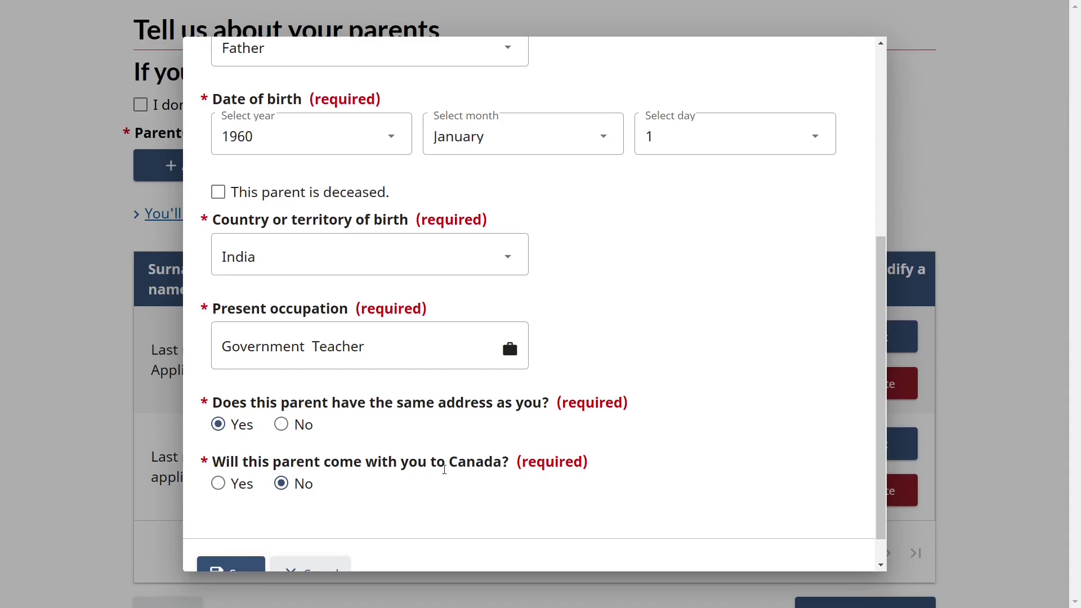
{"action": "scroll", "coordinate": [299, 483], "scroll_direction": "down", "scroll_amount": 1}
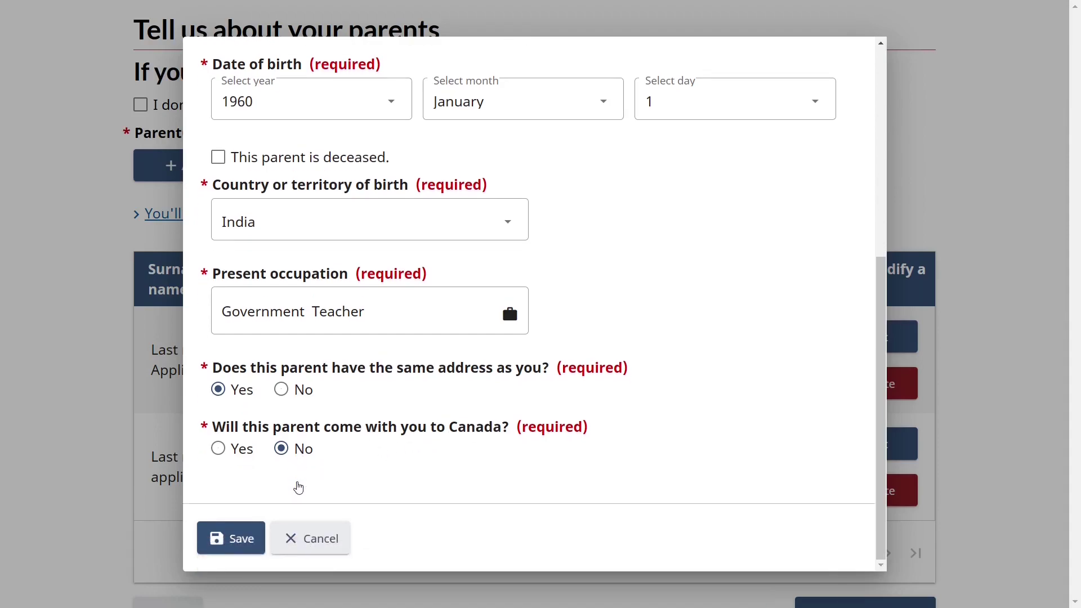
{"action": "left_click", "coordinate": [233, 539]}
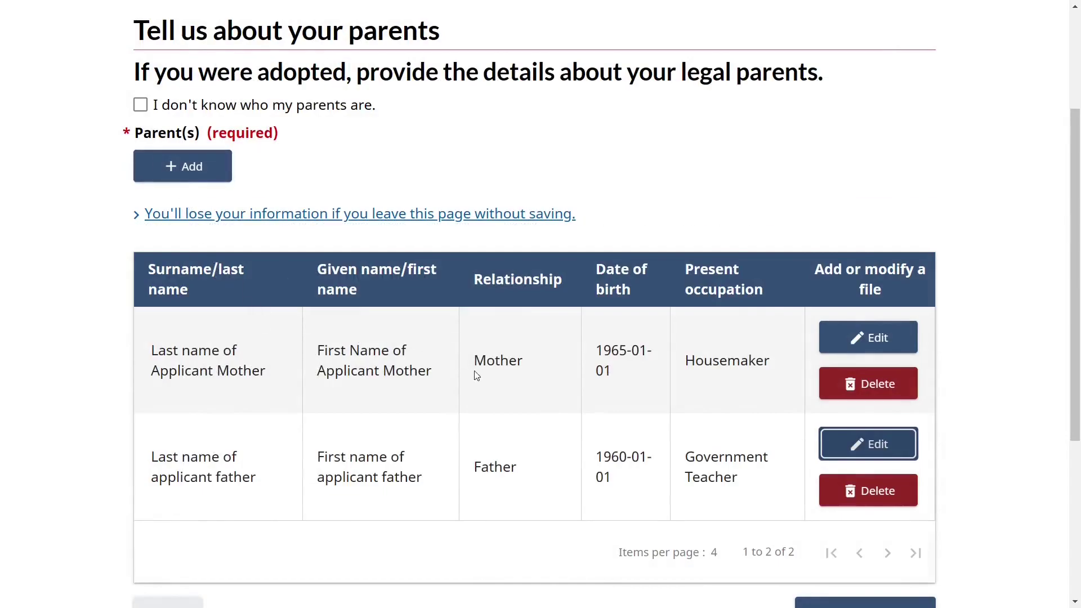
Save the Parent(s) table with its Mother and Father rows.
{"action": "double_click", "coordinate": [500, 361]}
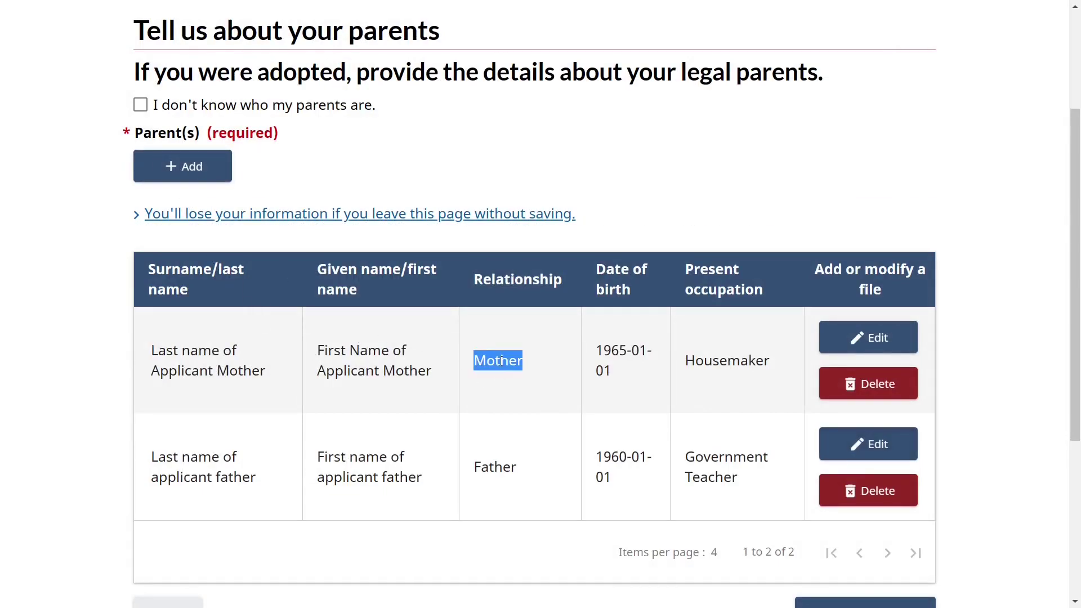
{"action": "left_click", "coordinate": [498, 408]}
{"action": "scroll", "coordinate": [498, 407], "scroll_direction": "down", "scroll_amount": 1}
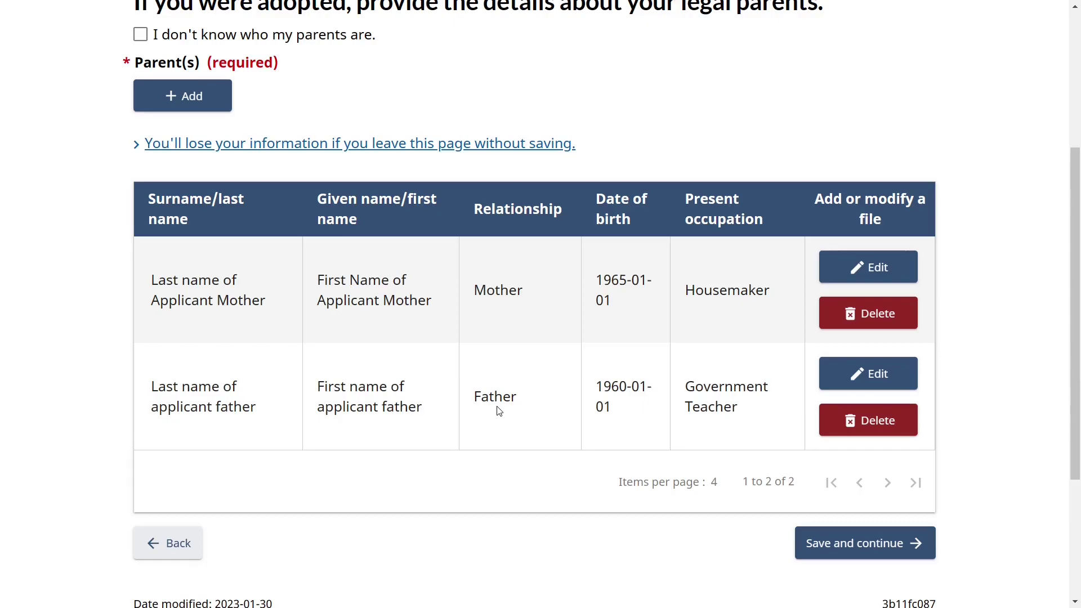
{"action": "left_click", "coordinate": [798, 534]}
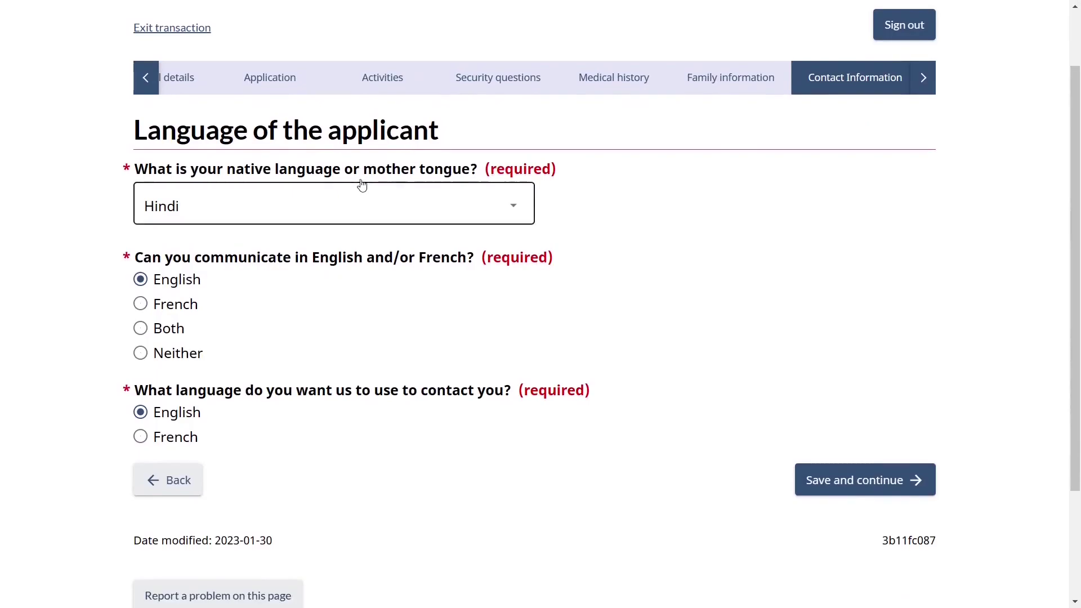
Keep Hindi as native language and English for communication and contact, and save.
{"action": "left_click", "coordinate": [339, 207]}
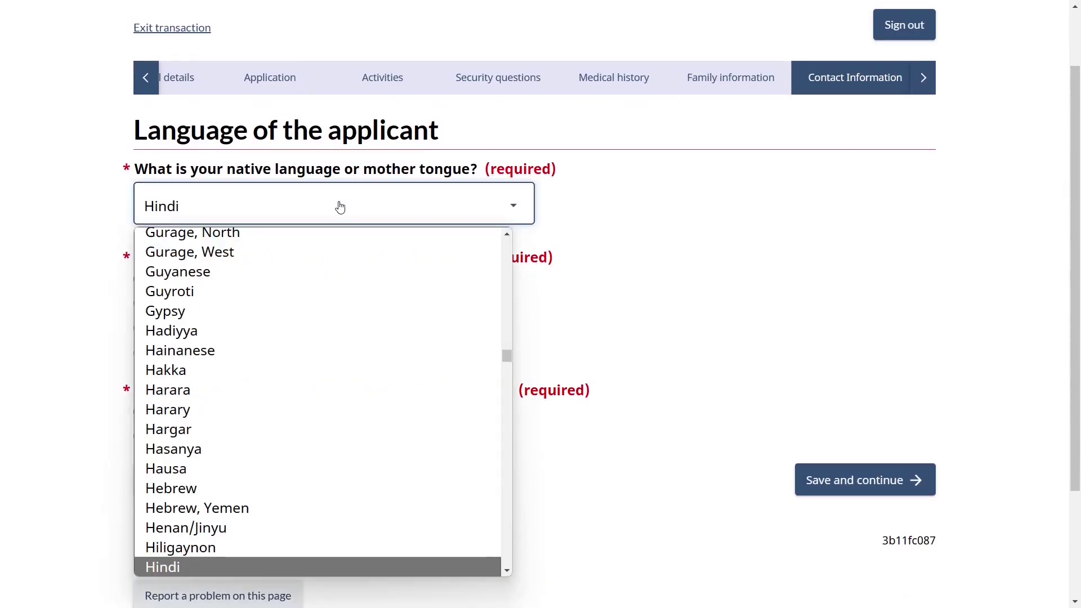
{"action": "left_click", "coordinate": [340, 207]}
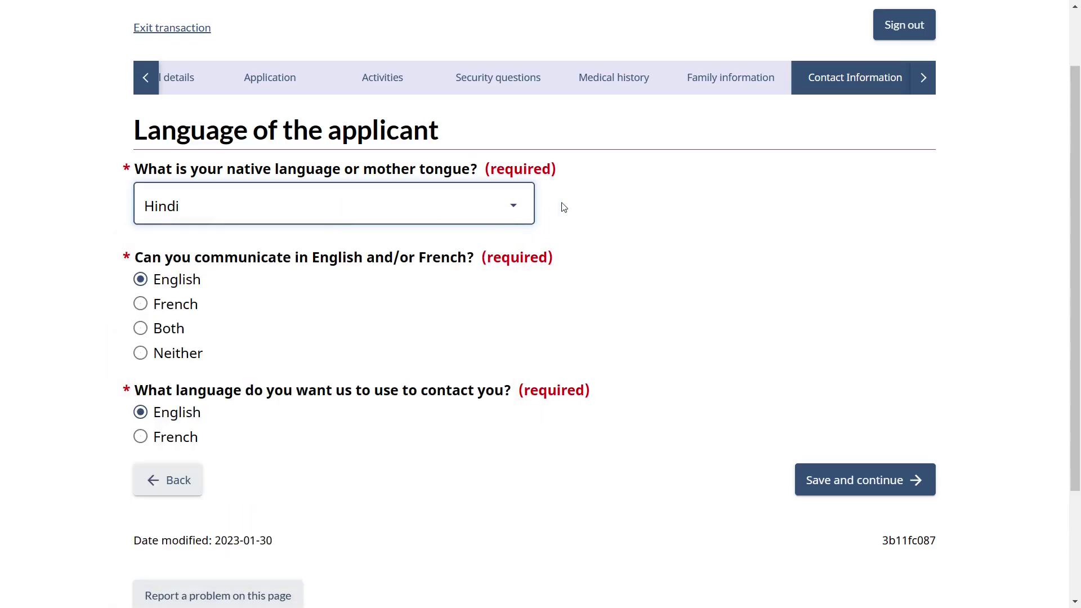
{"action": "scroll", "coordinate": [622, 213], "scroll_direction": "down", "scroll_amount": 1}
{"action": "scroll", "coordinate": [622, 213], "scroll_direction": "down", "scroll_amount": 1}
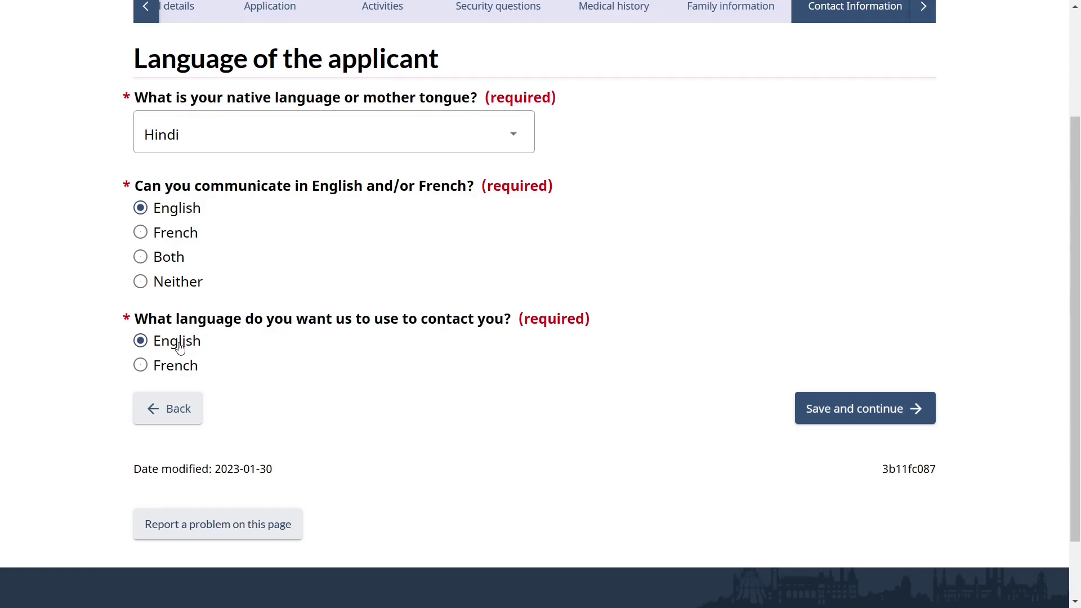
{"action": "left_click", "coordinate": [867, 408]}
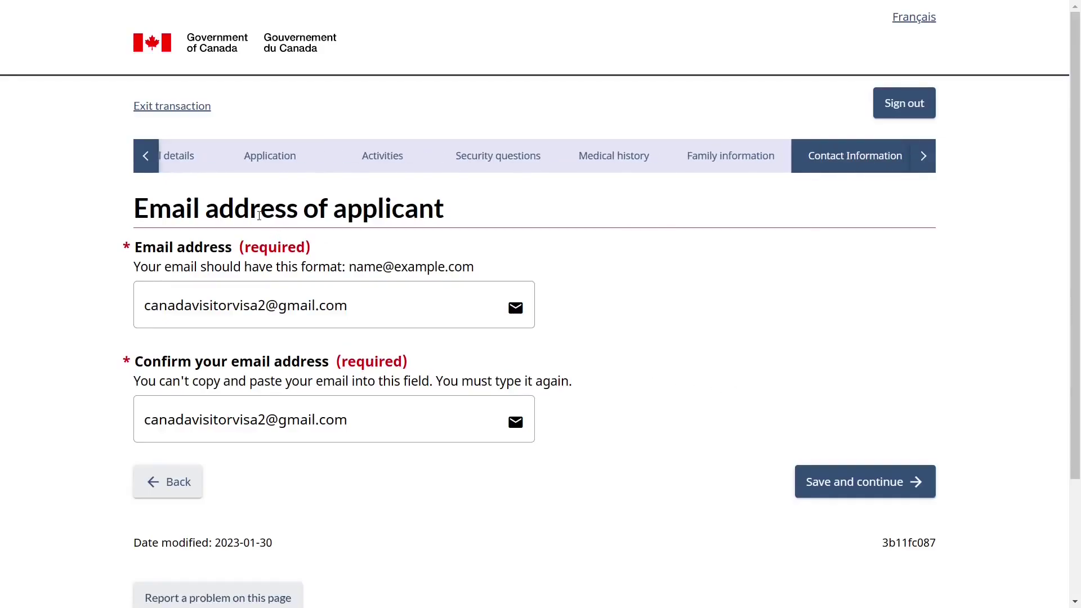
Save the email address page with both email fields filled in.
{"action": "triple_click", "coordinate": [259, 216]}
{"action": "left_click", "coordinate": [574, 248]}
{"action": "scroll", "coordinate": [578, 250], "scroll_direction": "down", "scroll_amount": 1}
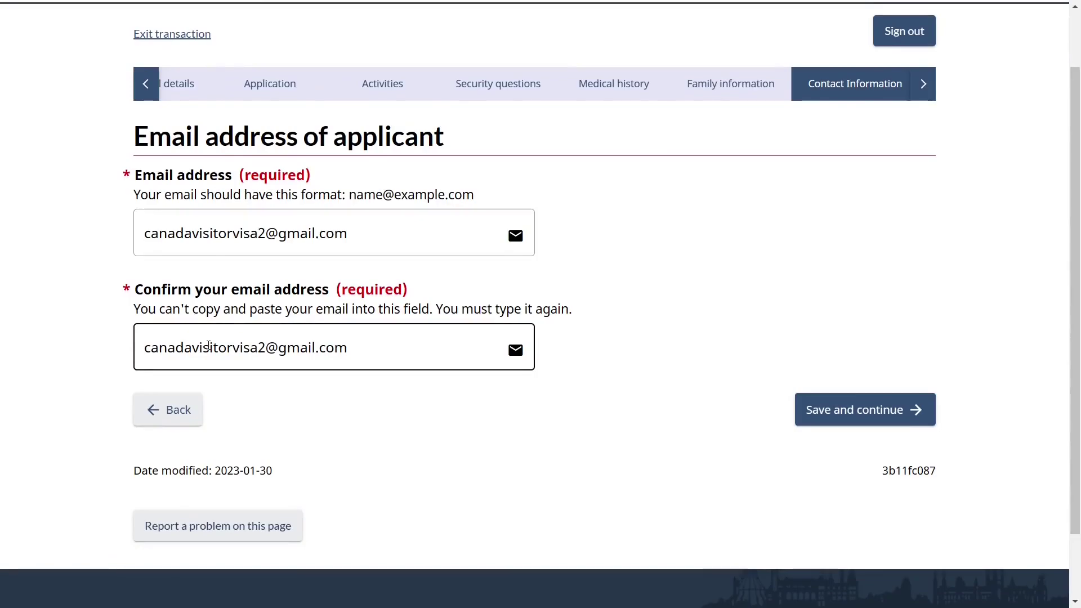
{"action": "left_click", "coordinate": [813, 414]}
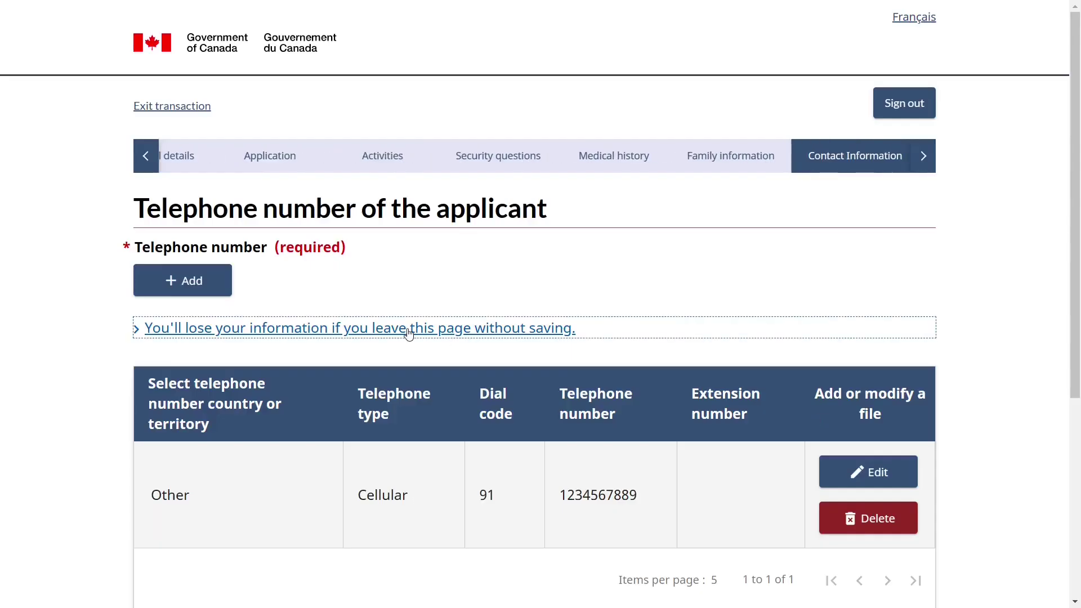
Confirm the Cellular phone entry with dial code 91 and its number, then save the telephone page.
{"action": "left_click", "coordinate": [251, 196]}
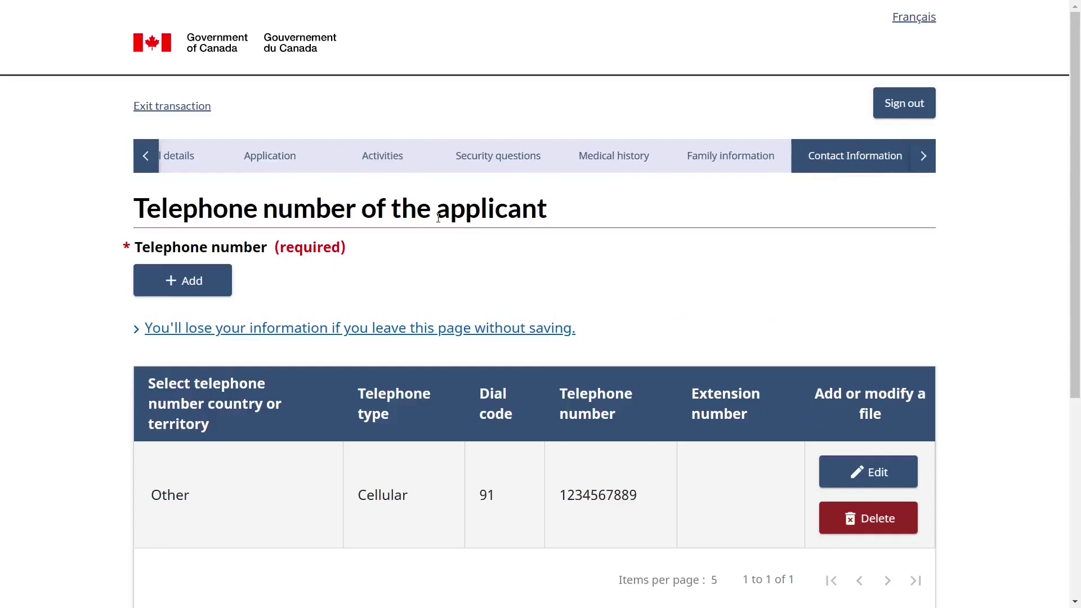
{"action": "scroll", "coordinate": [437, 218], "scroll_direction": "down", "scroll_amount": 2}
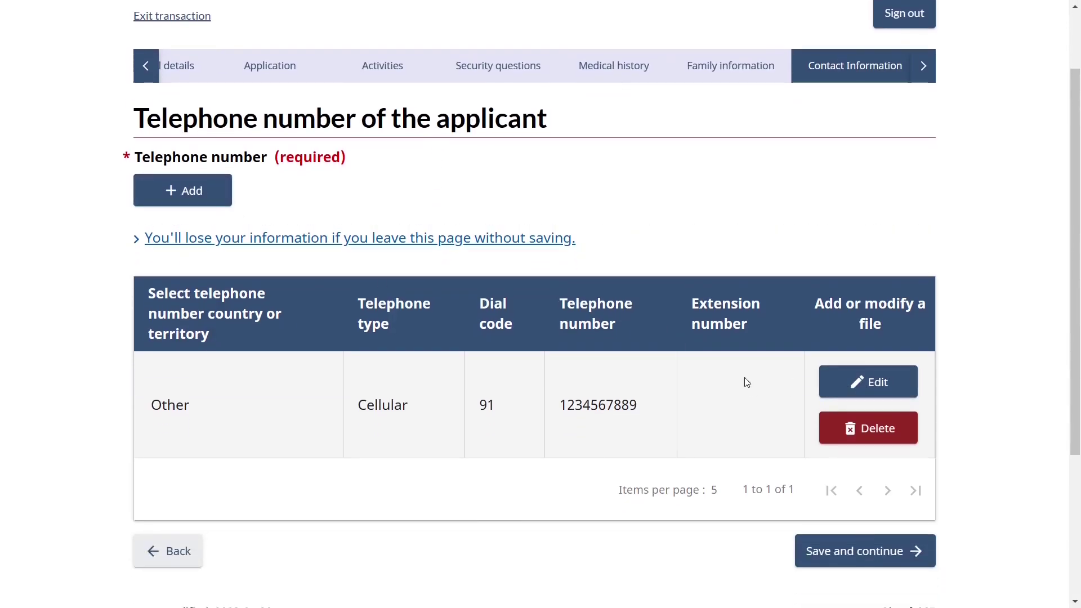
{"action": "left_click", "coordinate": [872, 393]}
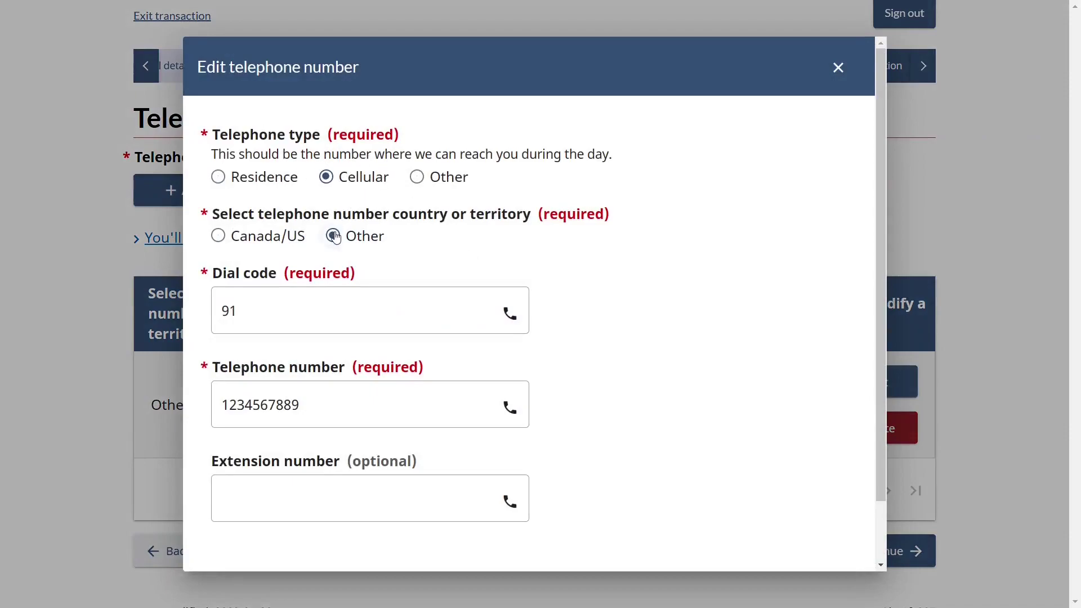
{"action": "left_click", "coordinate": [282, 311]}
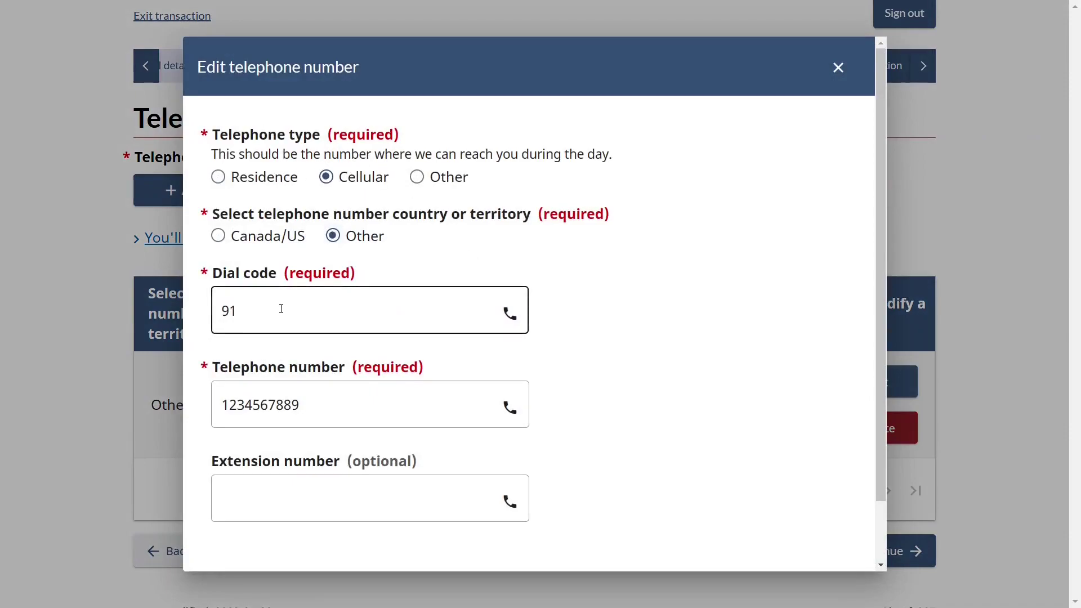
{"action": "scroll", "coordinate": [282, 309], "scroll_direction": "down", "scroll_amount": 1}
{"action": "scroll", "coordinate": [281, 309], "scroll_direction": "down", "scroll_amount": 1}
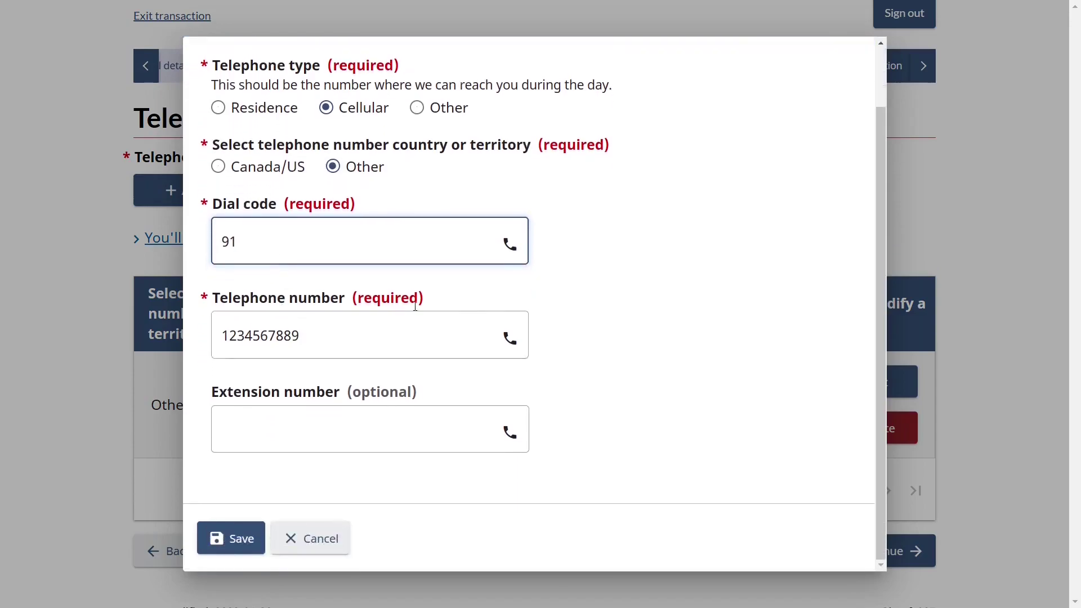
{"action": "left_click", "coordinate": [638, 305]}
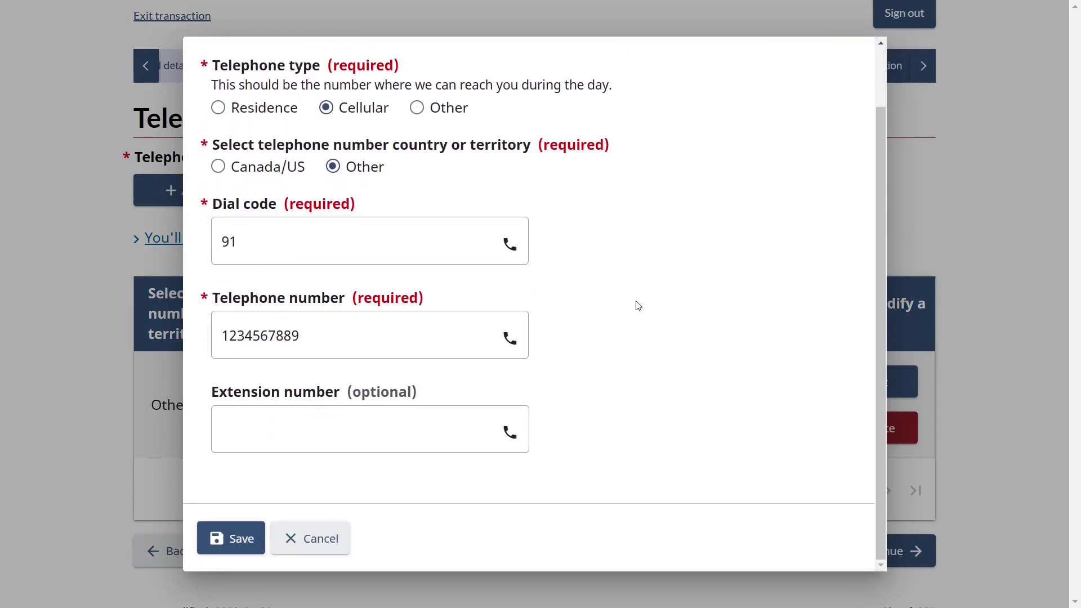
{"action": "left_click", "coordinate": [361, 340]}
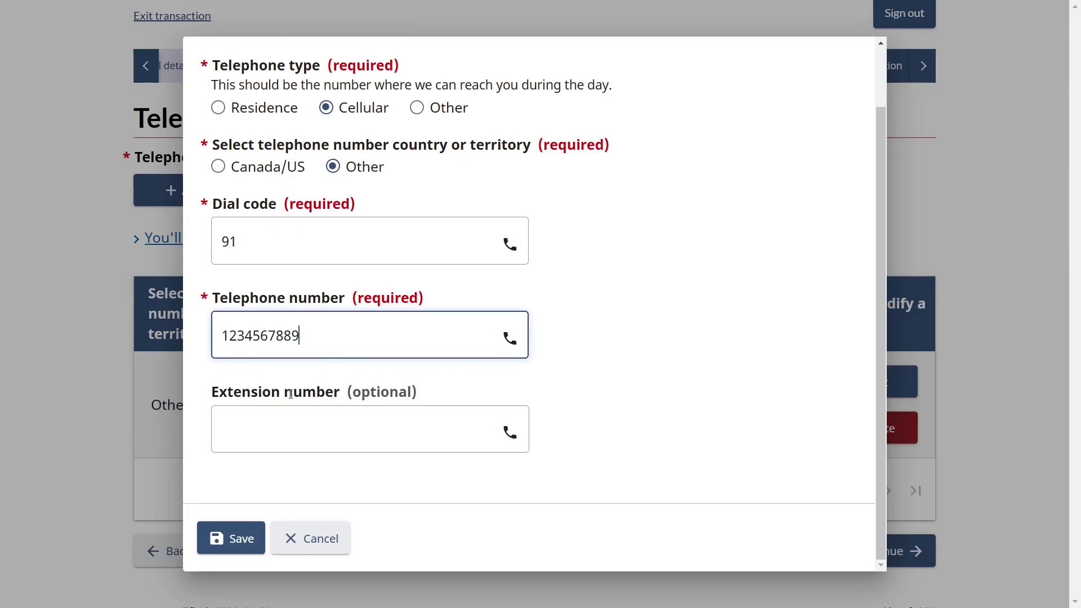
{"action": "left_click", "coordinate": [224, 539]}
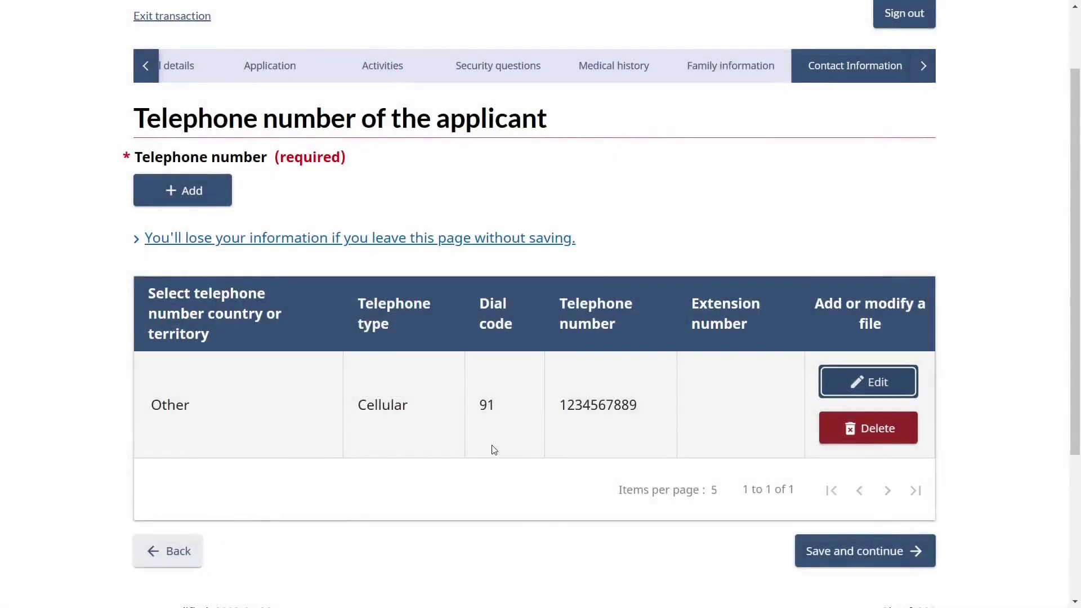
{"action": "scroll", "coordinate": [506, 453], "scroll_direction": "down", "scroll_amount": 1}
{"action": "left_click", "coordinate": [848, 493]}
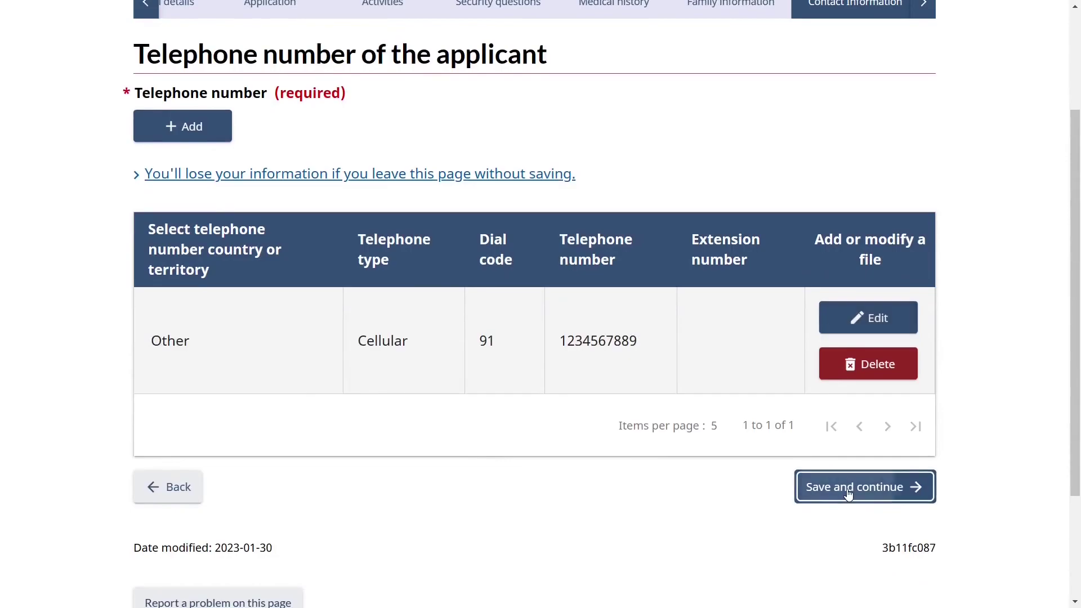
Expand all sections of the application summary and scroll through every answer.
{"action": "scroll", "coordinate": [599, 430], "scroll_direction": "down", "scroll_amount": 1}
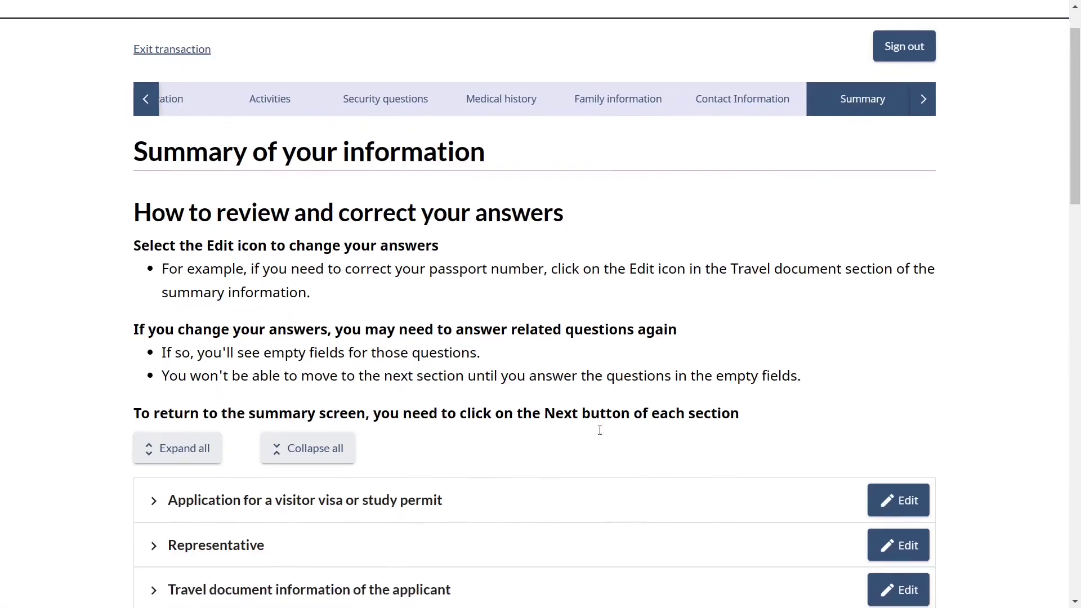
{"action": "scroll", "coordinate": [387, 287], "scroll_direction": "down", "scroll_amount": 1}
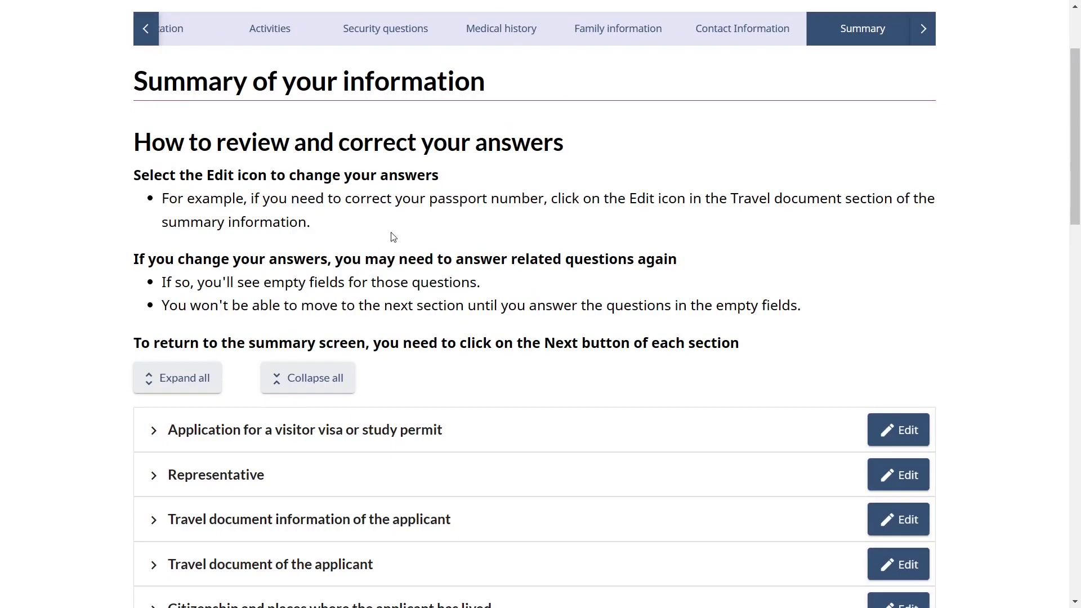
{"action": "scroll", "coordinate": [323, 278], "scroll_direction": "down", "scroll_amount": 1}
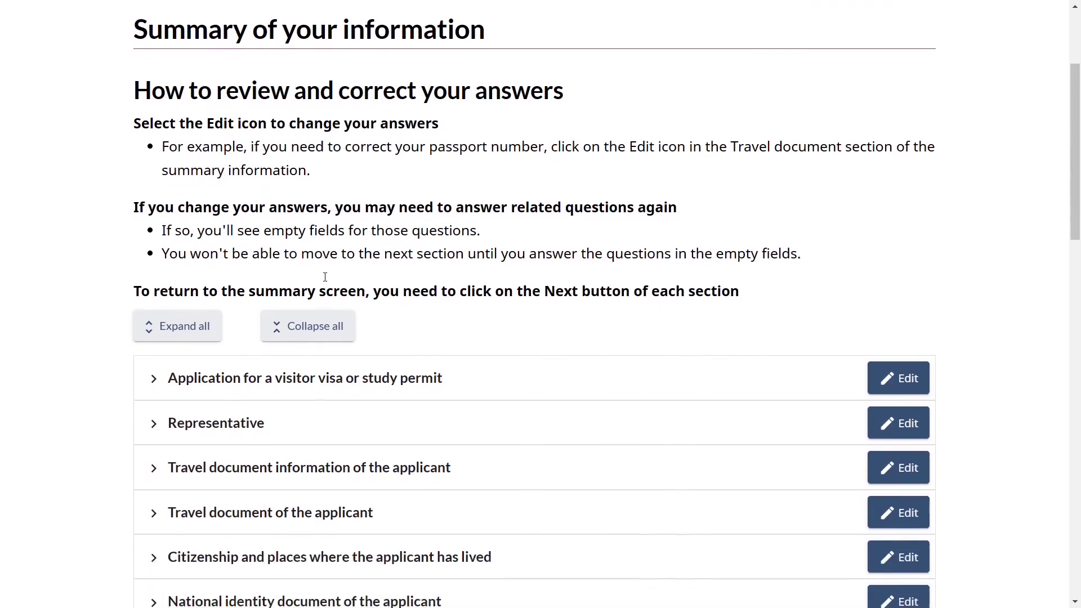
{"action": "scroll", "coordinate": [324, 277], "scroll_direction": "up", "scroll_amount": 1}
{"action": "scroll", "coordinate": [324, 273], "scroll_direction": "down", "scroll_amount": 2}
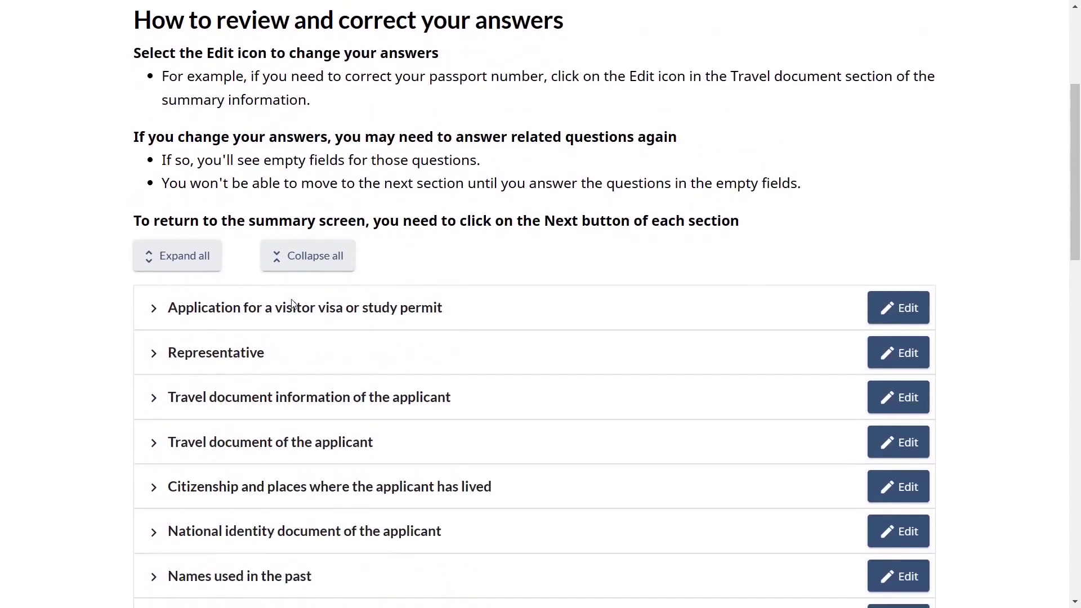
{"action": "left_click", "coordinate": [180, 262]}
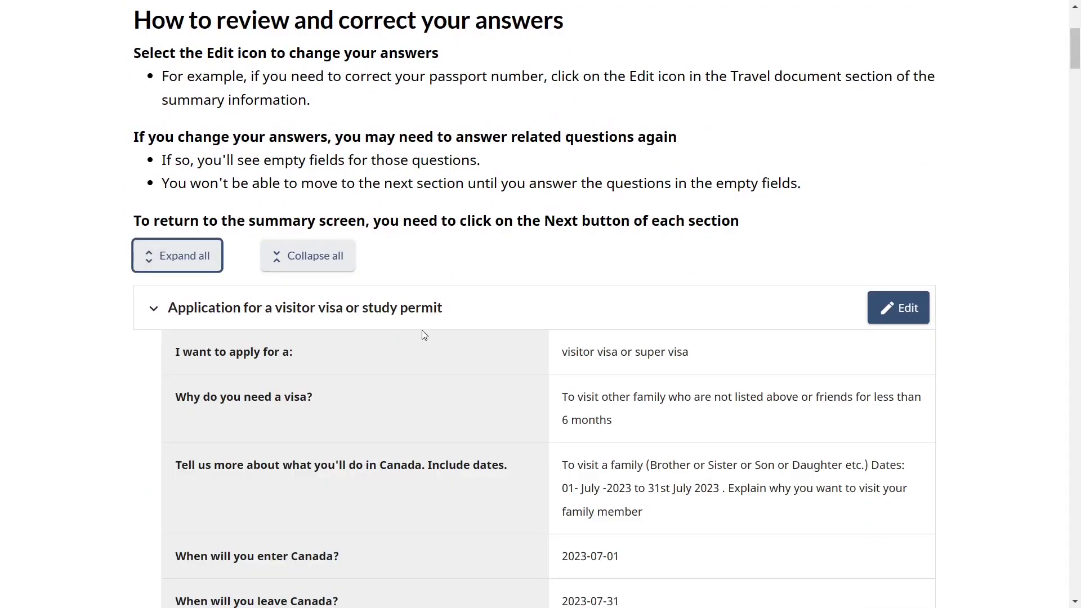
{"action": "scroll", "coordinate": [708, 442], "scroll_direction": "down", "scroll_amount": 1}
{"action": "scroll", "coordinate": [589, 518], "scroll_direction": "down", "scroll_amount": 5}
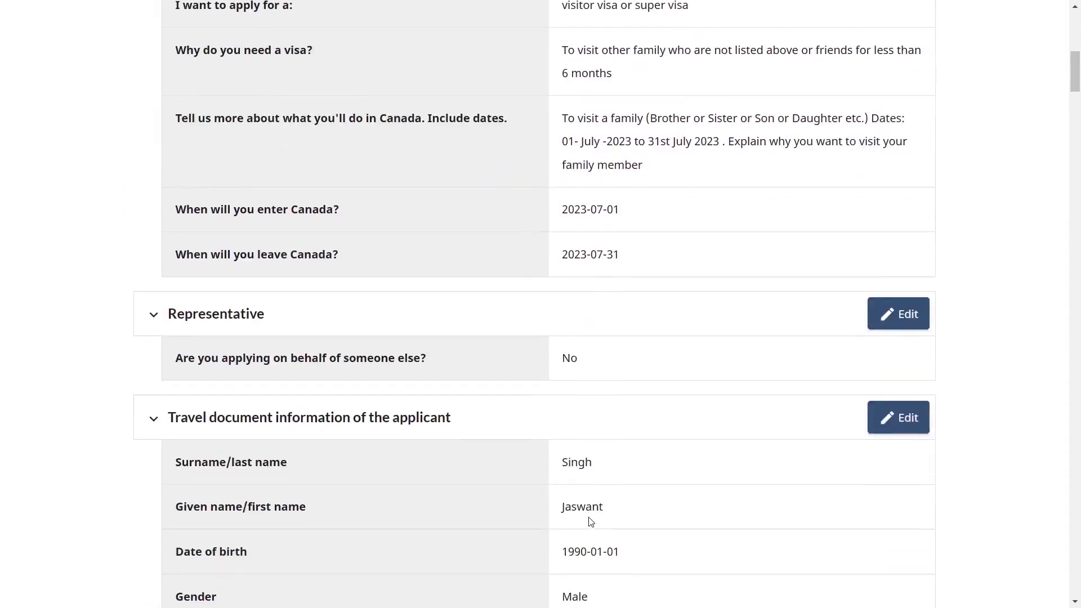
{"action": "scroll", "coordinate": [590, 521], "scroll_direction": "up", "scroll_amount": 3}
{"action": "scroll", "coordinate": [590, 522], "scroll_direction": "down", "scroll_amount": 8}
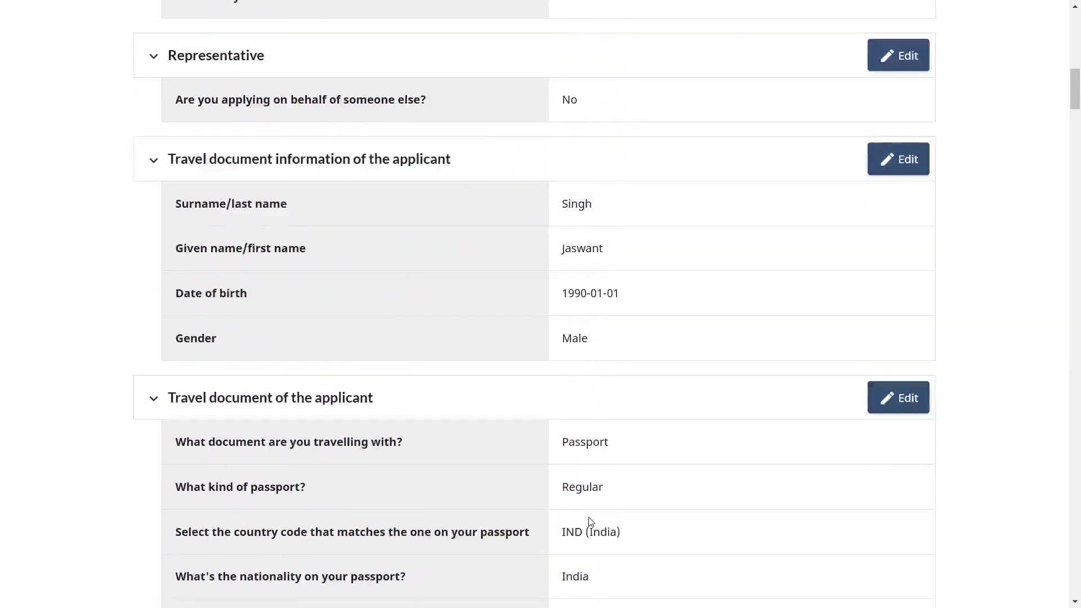
{"action": "scroll", "coordinate": [590, 522], "scroll_direction": "up", "scroll_amount": 3}
{"action": "scroll", "coordinate": [590, 522], "scroll_direction": "up", "scroll_amount": 5}
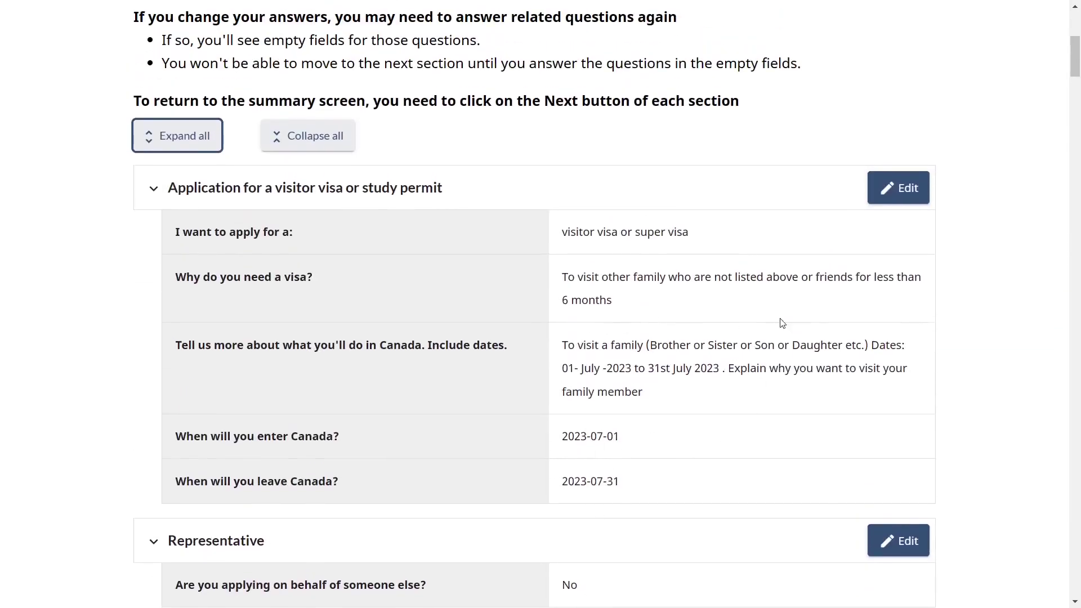
{"action": "left_click", "coordinate": [901, 194]}
Collapse all summary sections and scroll down to the Telephone number section at the bottom.
{"action": "left_click", "coordinate": [274, 145]}
{"action": "scroll", "coordinate": [456, 247], "scroll_direction": "down", "scroll_amount": 5}
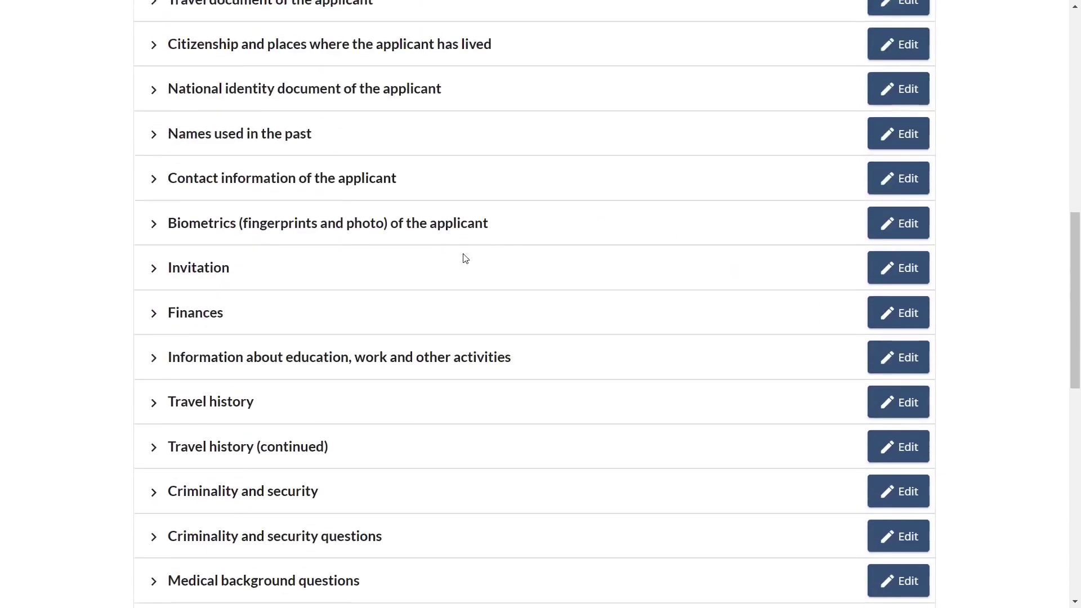
{"action": "scroll", "coordinate": [465, 259], "scroll_direction": "down", "scroll_amount": 7}
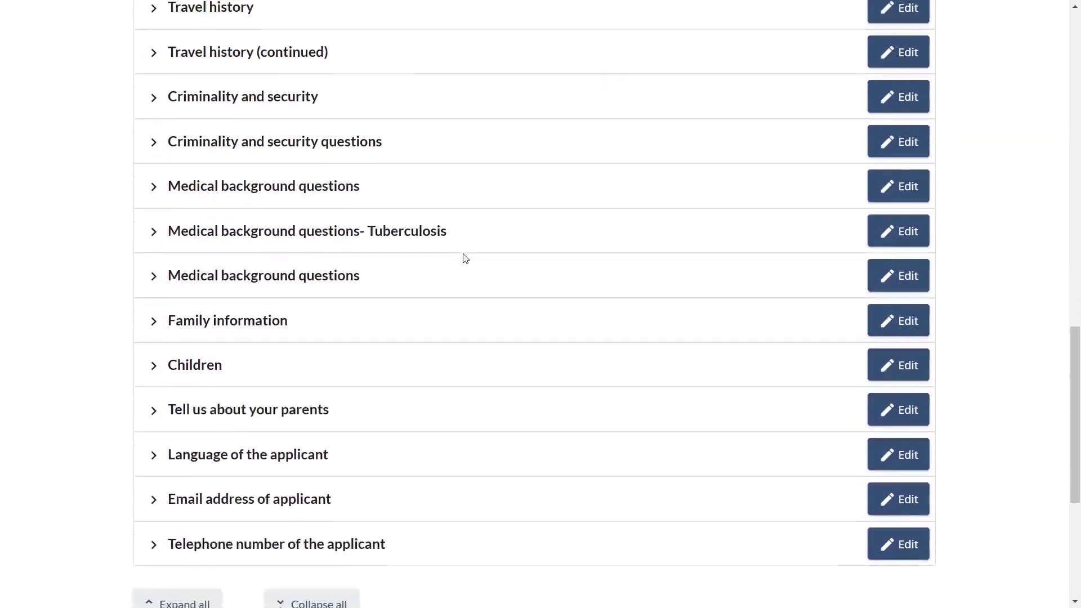
{"action": "scroll", "coordinate": [465, 259], "scroll_direction": "down", "scroll_amount": 5}
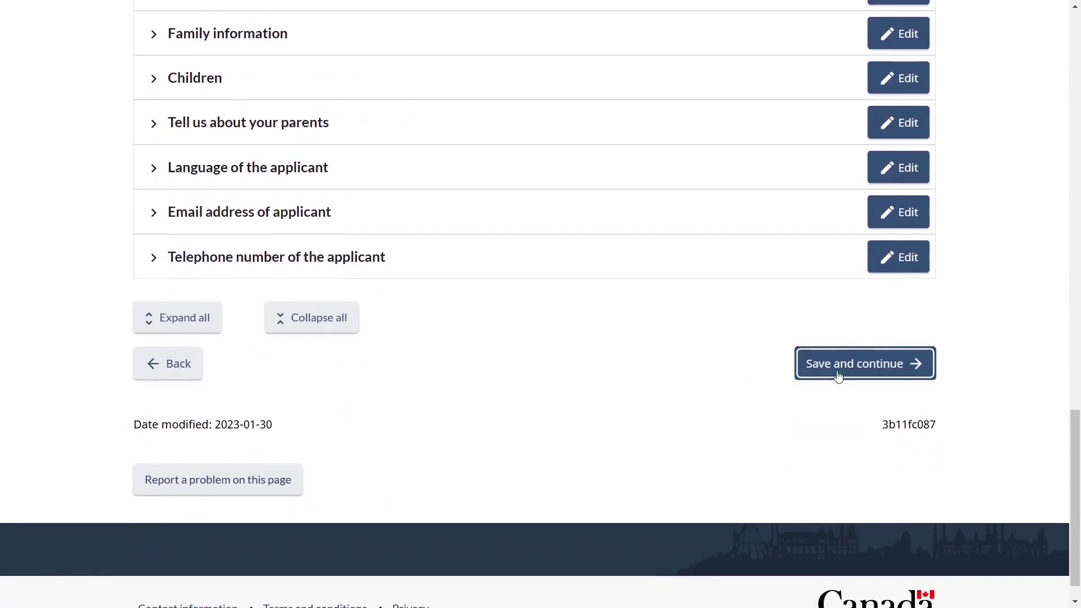
{"action": "left_click", "coordinate": [839, 373]}
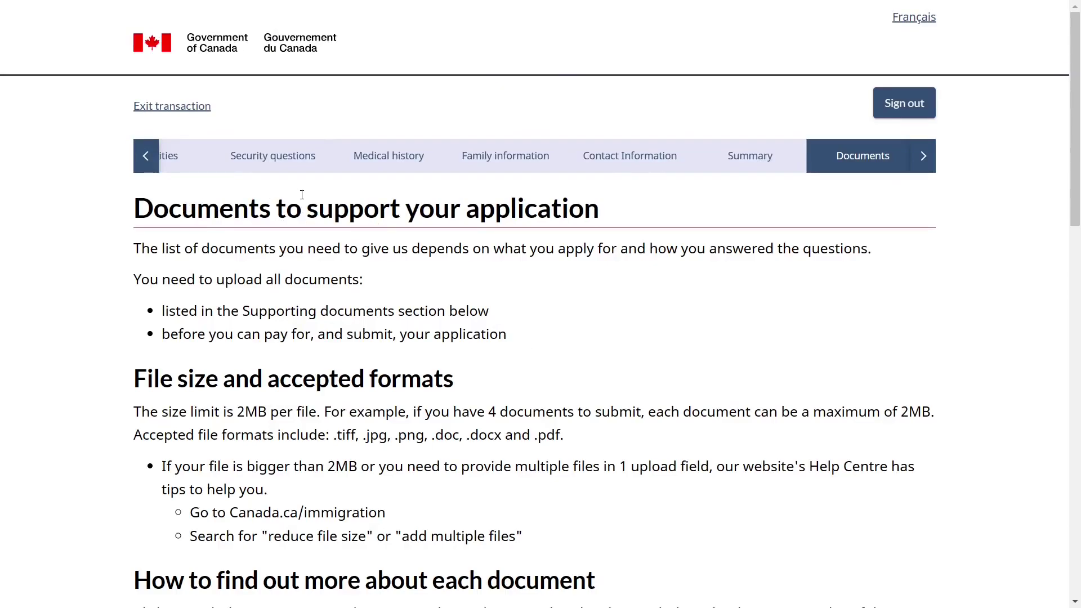
{"action": "left_click_drag", "start_coordinate": [248, 208], "coordinate": [598, 209]}
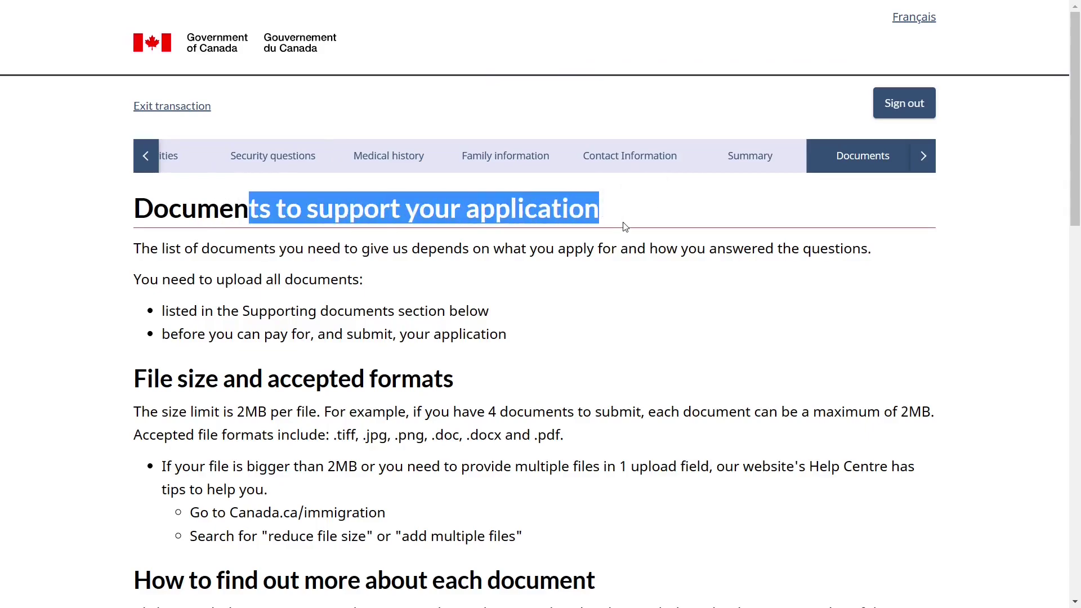
{"action": "left_click", "coordinate": [583, 277]}
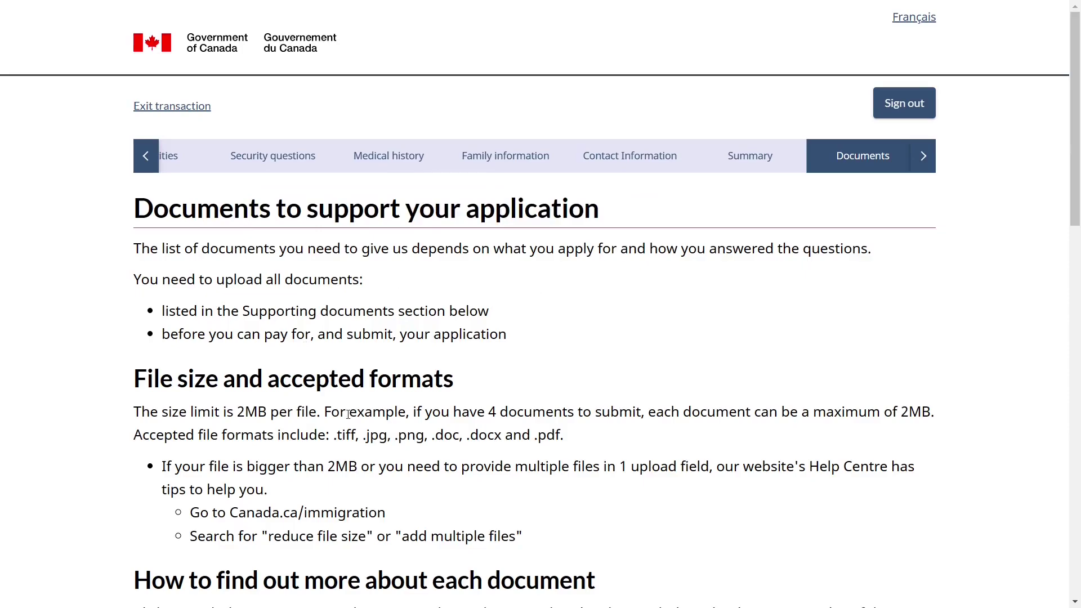
{"action": "scroll", "coordinate": [392, 400], "scroll_direction": "down", "scroll_amount": 1}
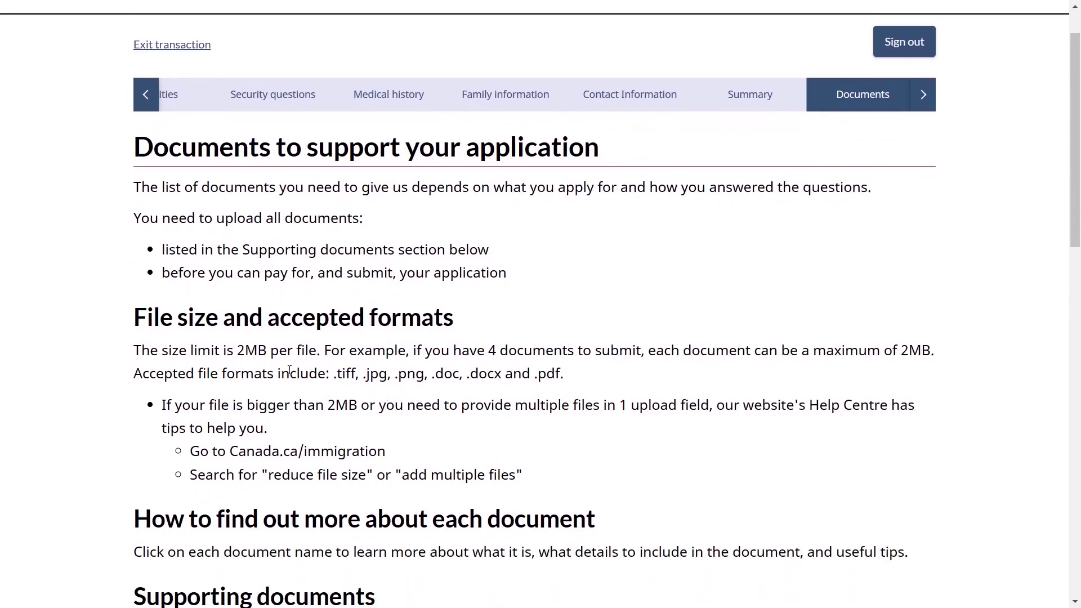
{"action": "double_click", "coordinate": [253, 351]}
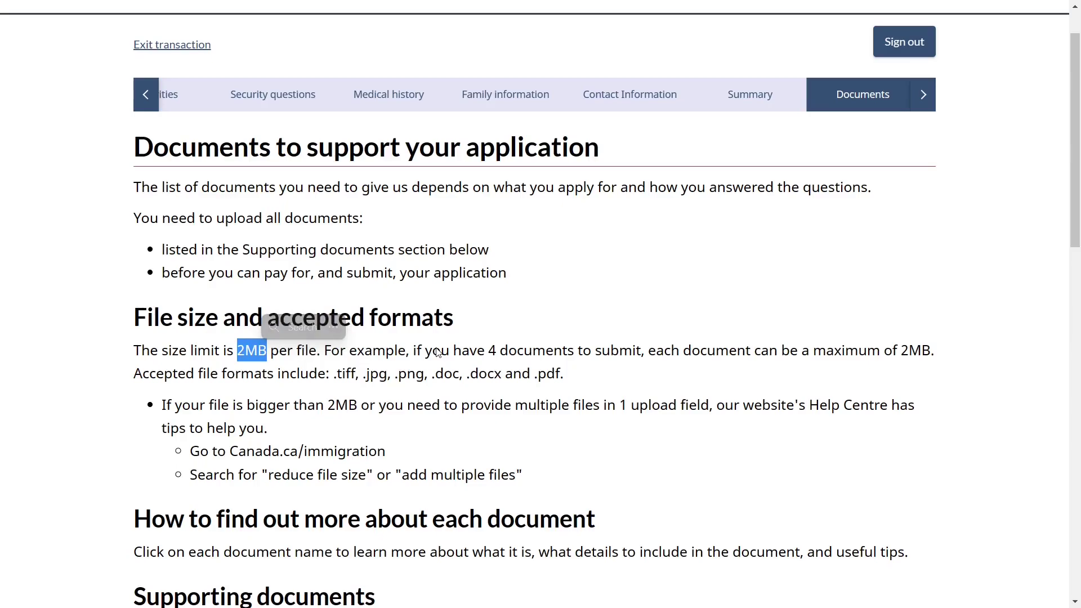
{"action": "left_click", "coordinate": [463, 336]}
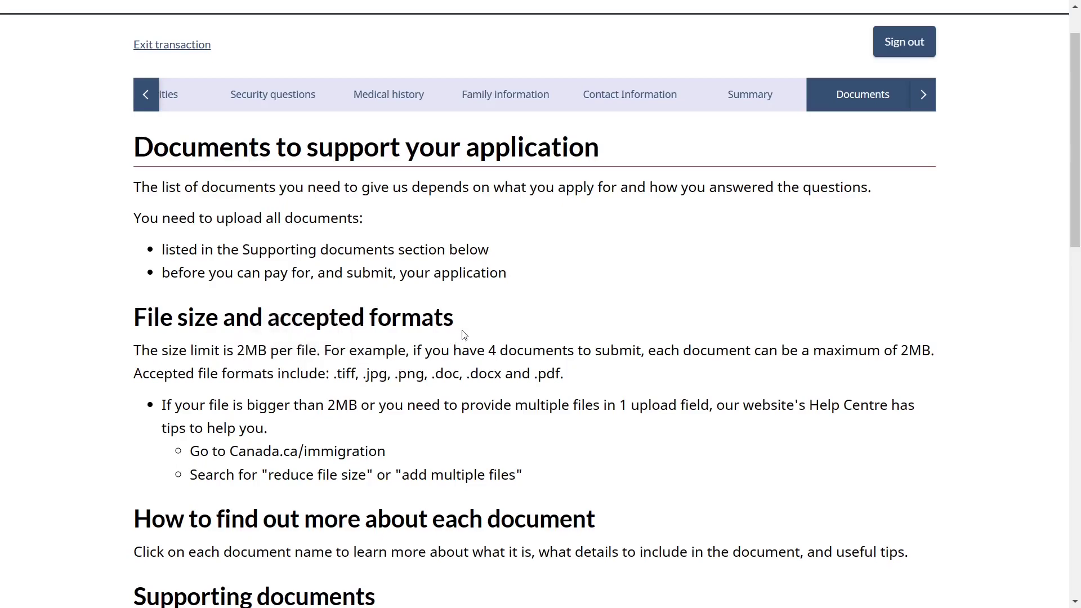
{"action": "double_click", "coordinate": [293, 475]}
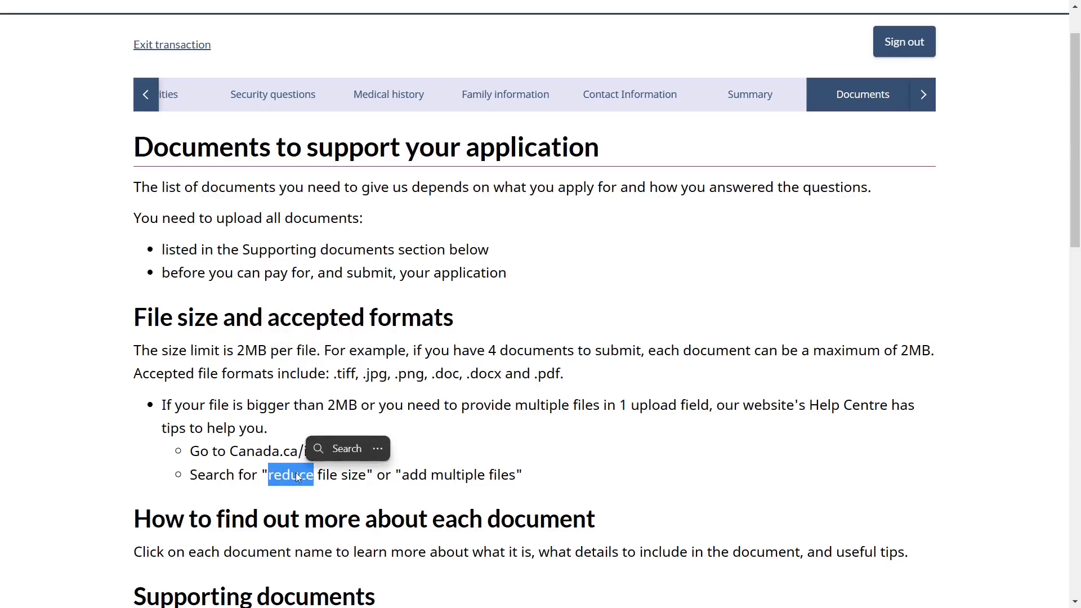
{"action": "left_click", "coordinate": [517, 476]}
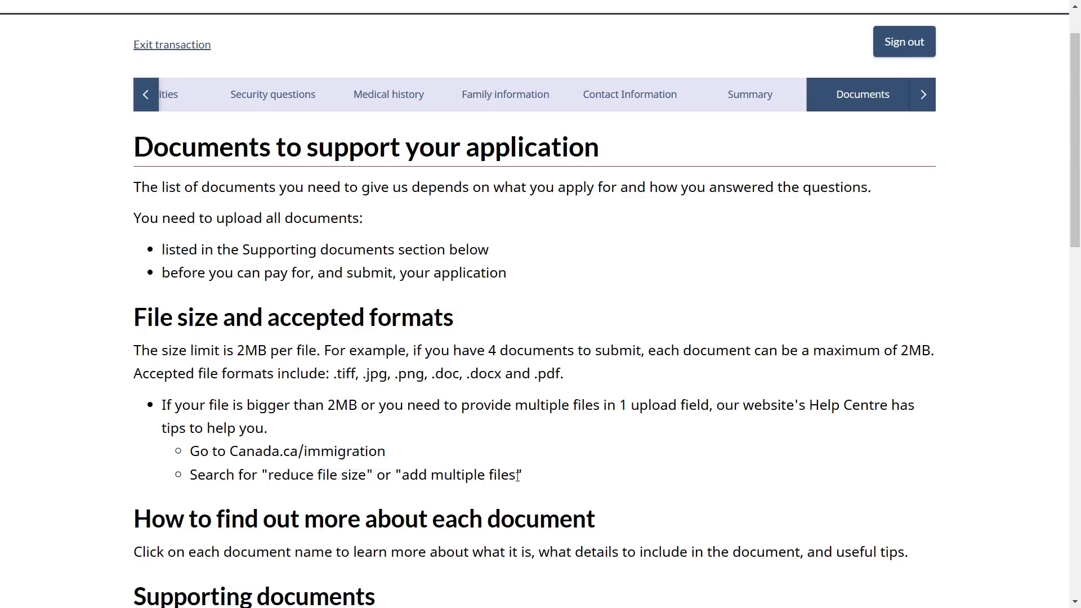
{"action": "scroll", "coordinate": [517, 476], "scroll_direction": "down", "scroll_amount": 6}
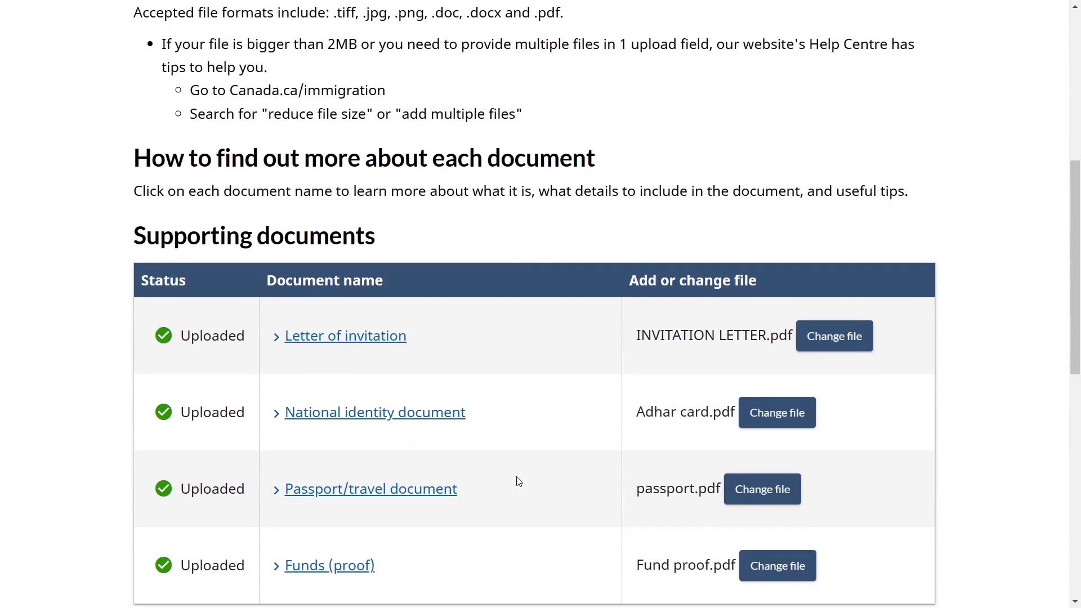
Expand the Letter of invitation description in the Supporting documents table and read through it.
{"action": "left_click", "coordinate": [337, 348]}
{"action": "left_click", "coordinate": [336, 335]}
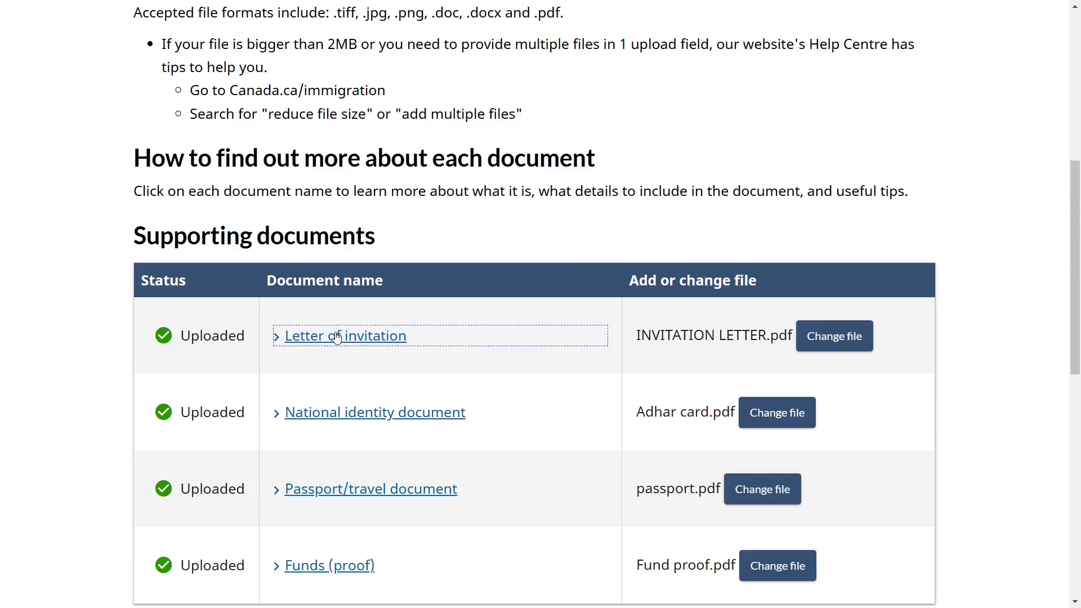
{"action": "left_click", "coordinate": [337, 336]}
{"action": "scroll", "coordinate": [336, 334], "scroll_direction": "down", "scroll_amount": 4}
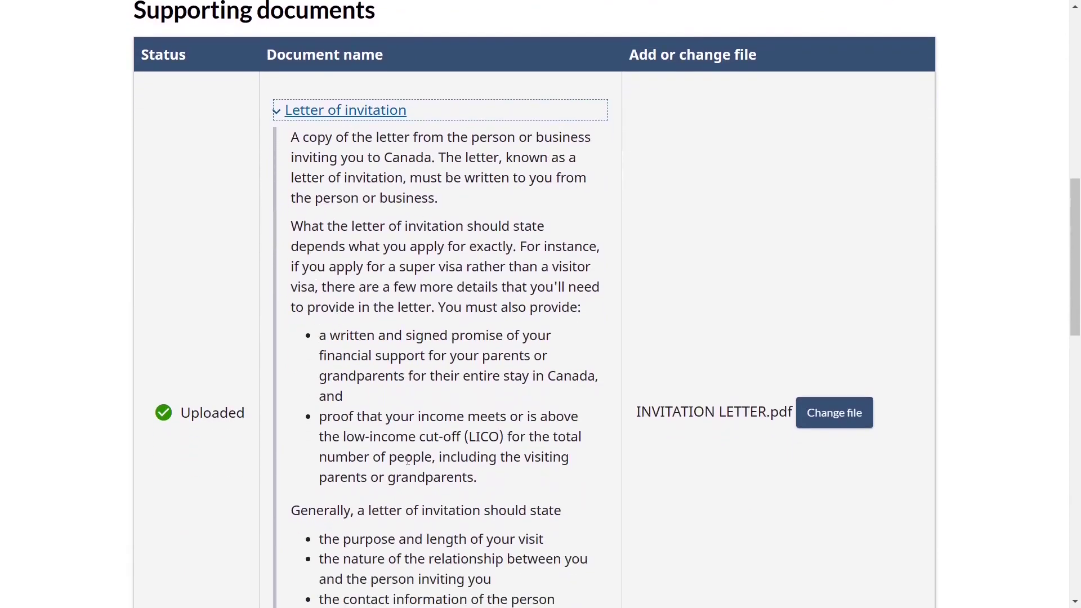
{"action": "scroll", "coordinate": [403, 169], "scroll_direction": "down", "scroll_amount": 4}
{"action": "scroll", "coordinate": [405, 171], "scroll_direction": "up", "scroll_amount": 3}
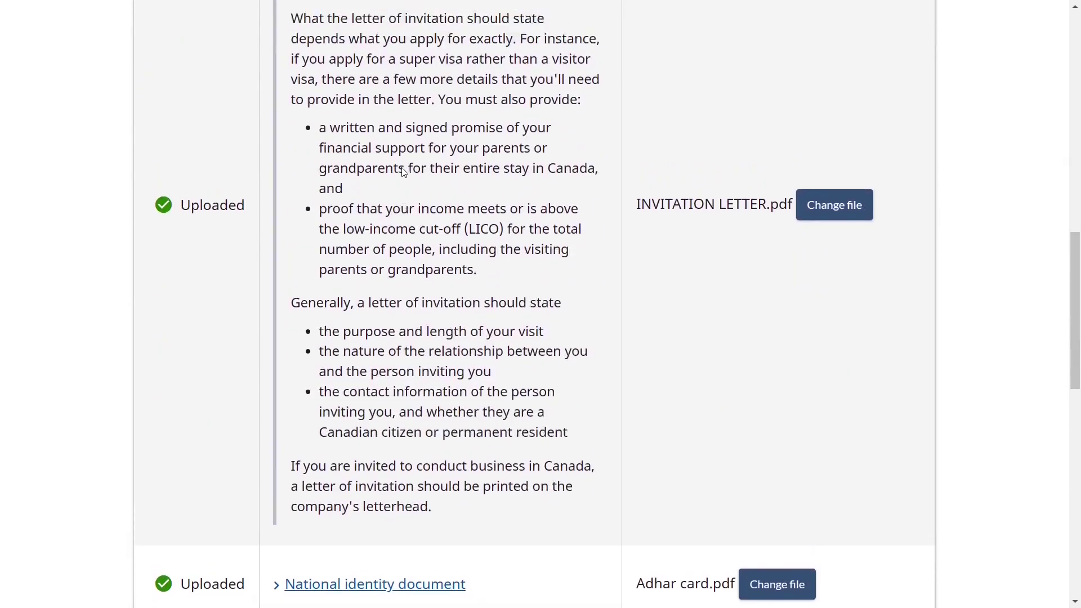
{"action": "scroll", "coordinate": [406, 170], "scroll_direction": "up", "scroll_amount": 1}
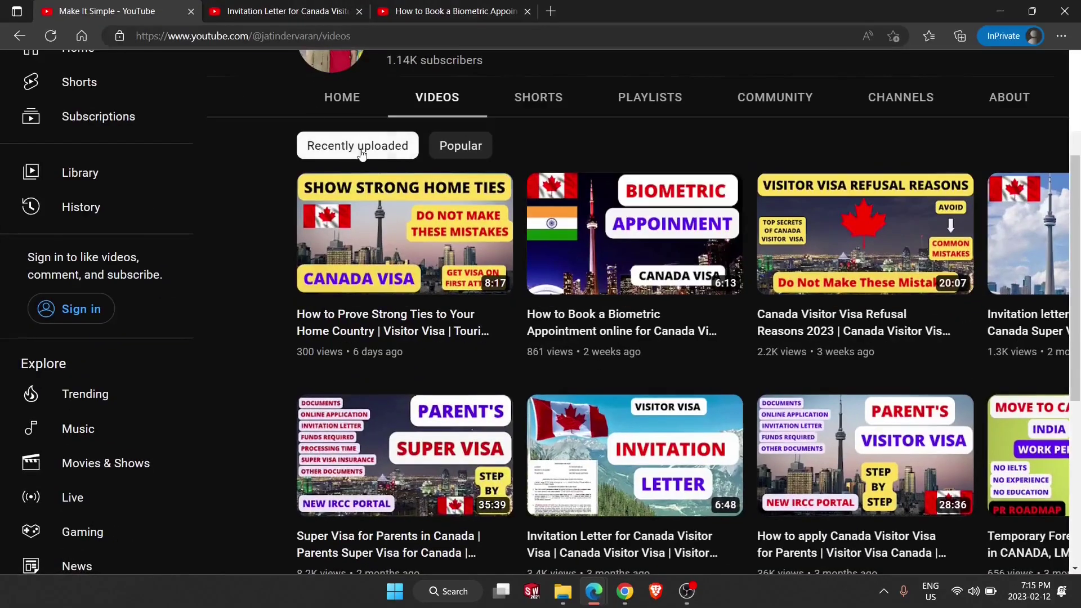
{"action": "mouse_move", "coordinate": [383, 236]}
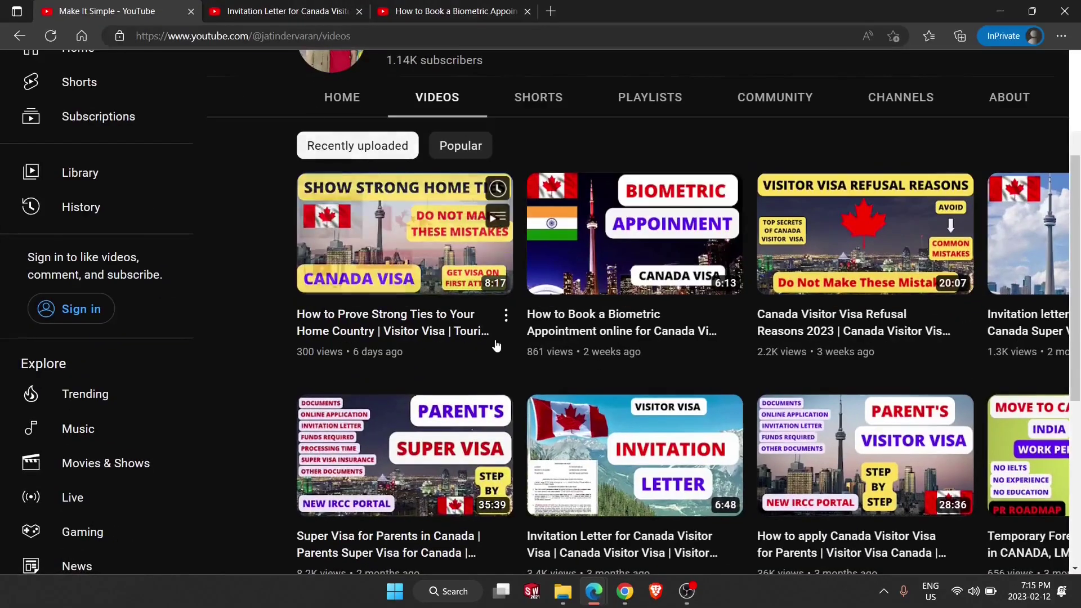
{"action": "key", "text": "F11"}
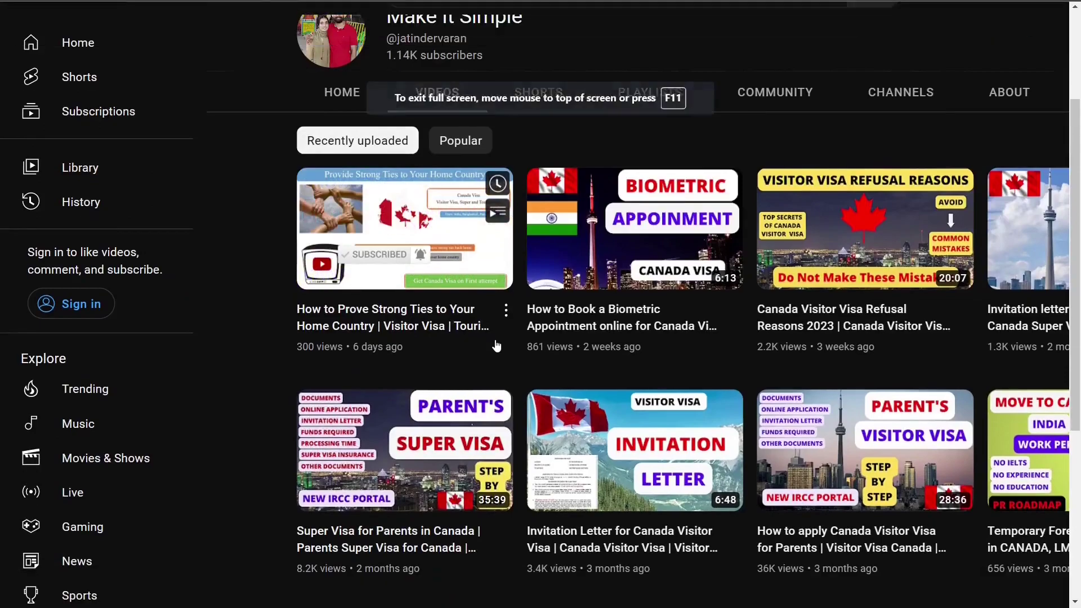
{"action": "mouse_move", "coordinate": [664, 448]}
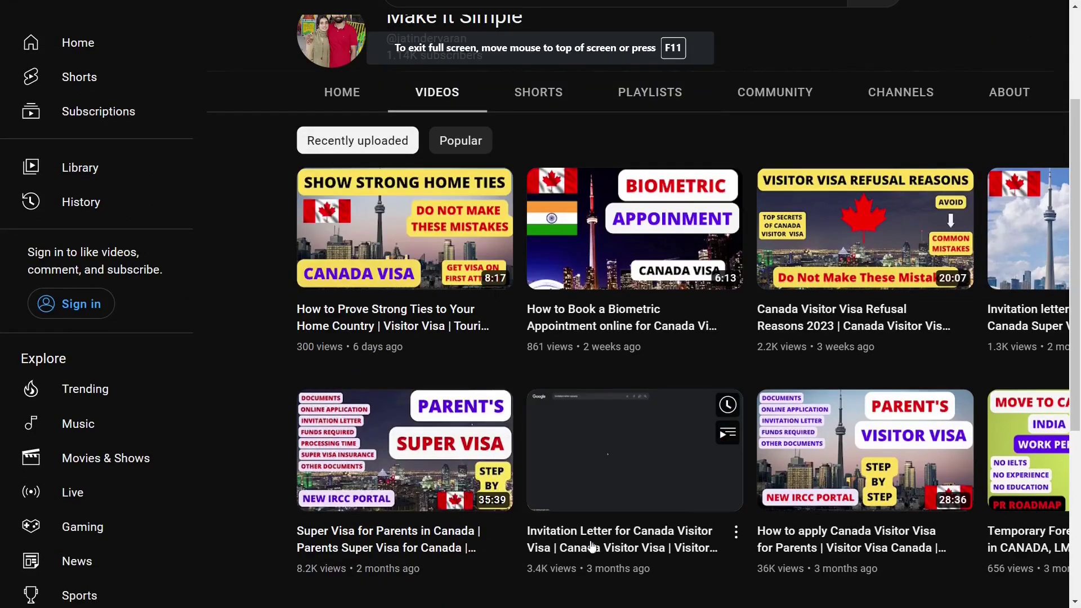
{"action": "left_click", "coordinate": [631, 540]}
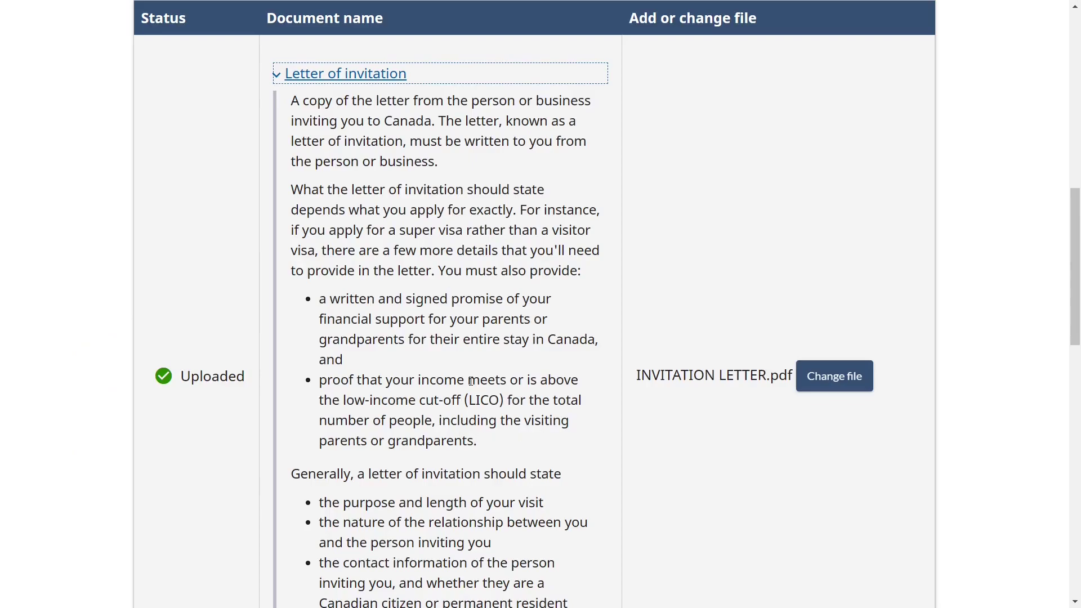
Expand the National identity document, Passport/travel document and Funds (proof) descriptions in turn.
{"action": "scroll", "coordinate": [470, 381], "scroll_direction": "down", "scroll_amount": 9}
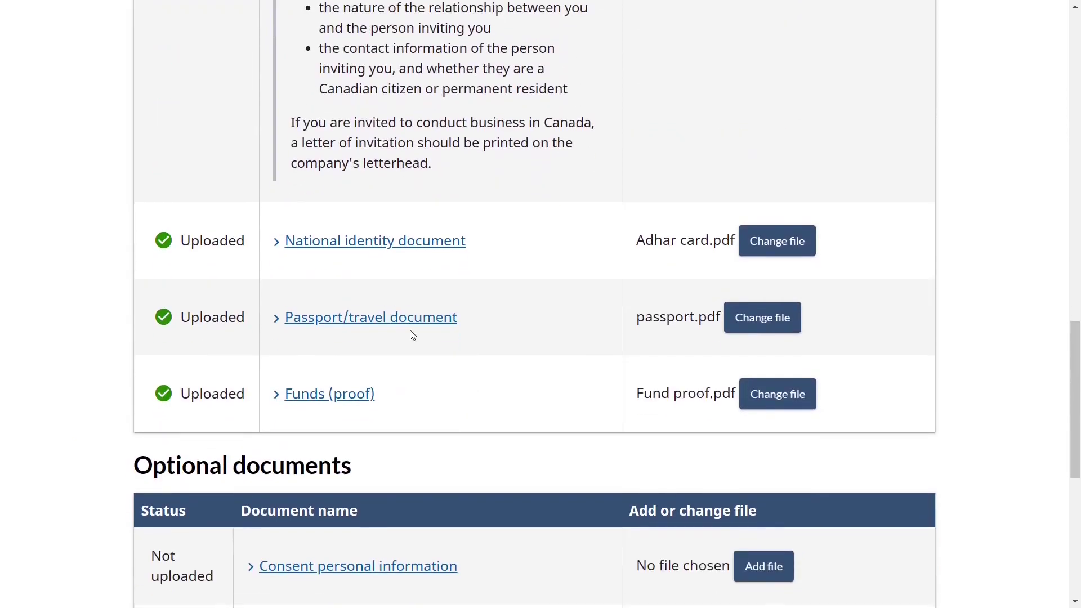
{"action": "left_click", "coordinate": [375, 245]}
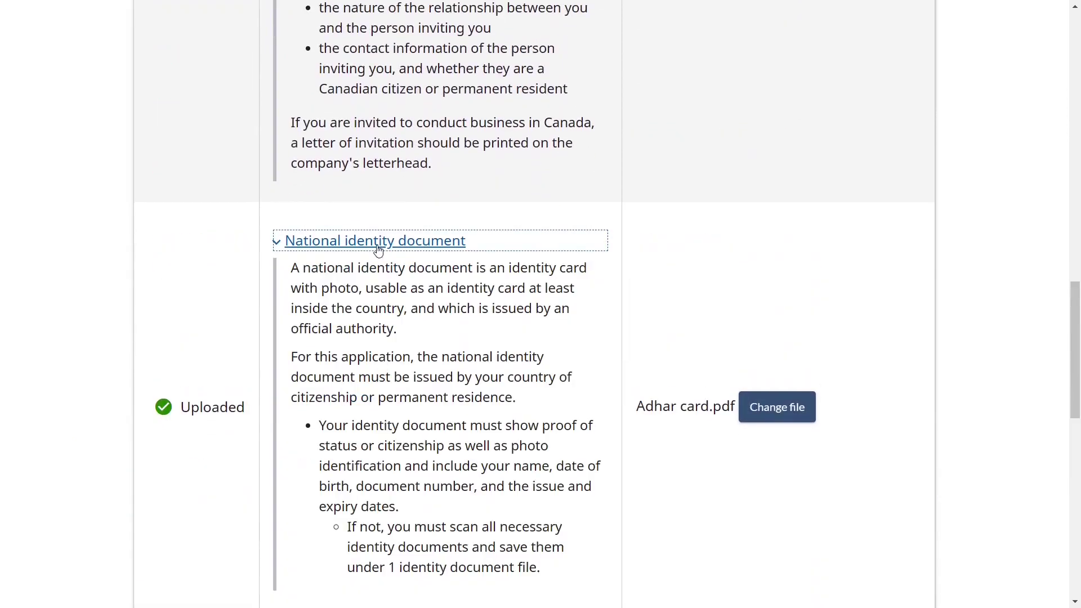
{"action": "scroll", "coordinate": [395, 326], "scroll_direction": "down", "scroll_amount": 2}
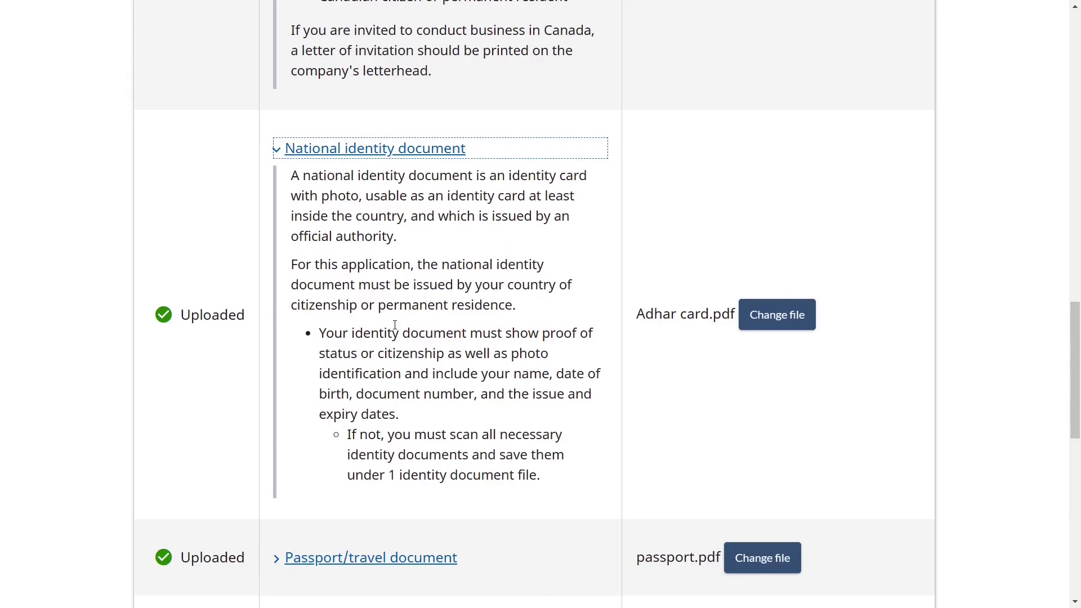
{"action": "scroll", "coordinate": [396, 325], "scroll_direction": "down", "scroll_amount": 3}
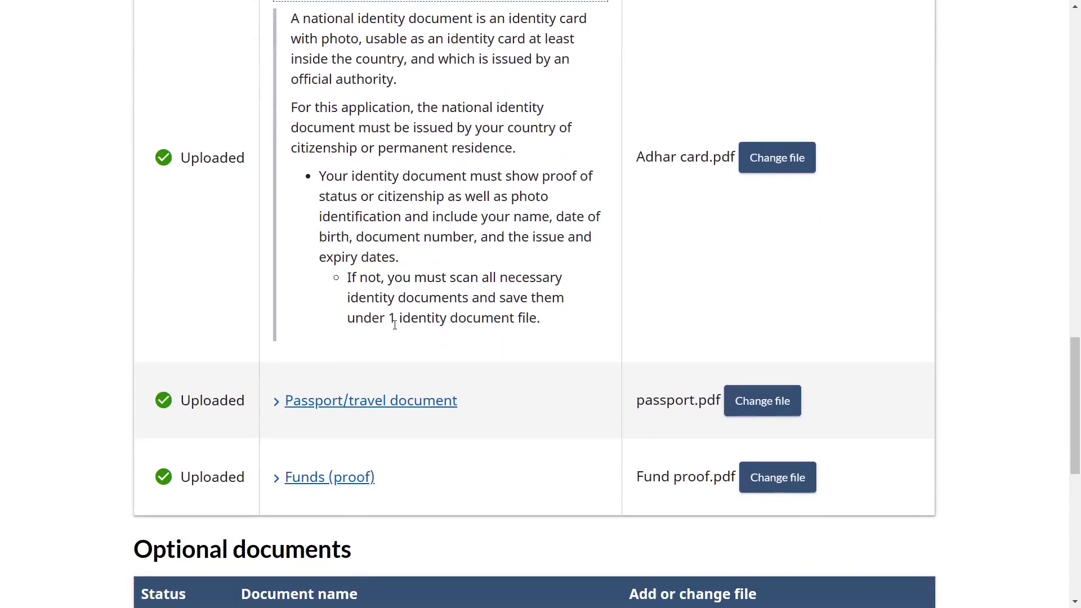
{"action": "left_click", "coordinate": [333, 400]}
{"action": "scroll", "coordinate": [333, 404], "scroll_direction": "down", "scroll_amount": 5}
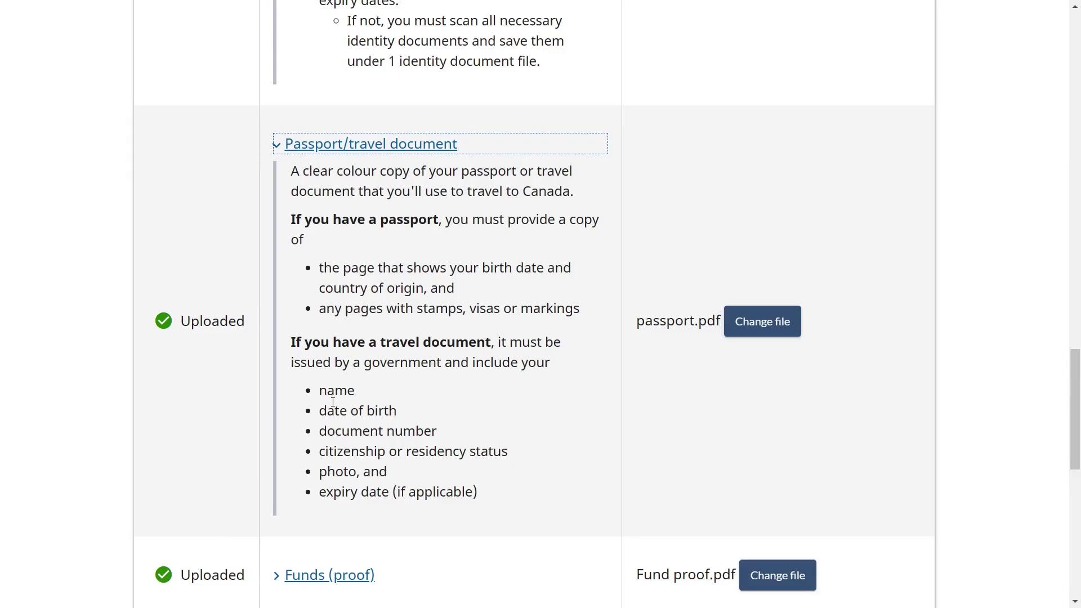
{"action": "scroll", "coordinate": [332, 402], "scroll_direction": "down", "scroll_amount": 2}
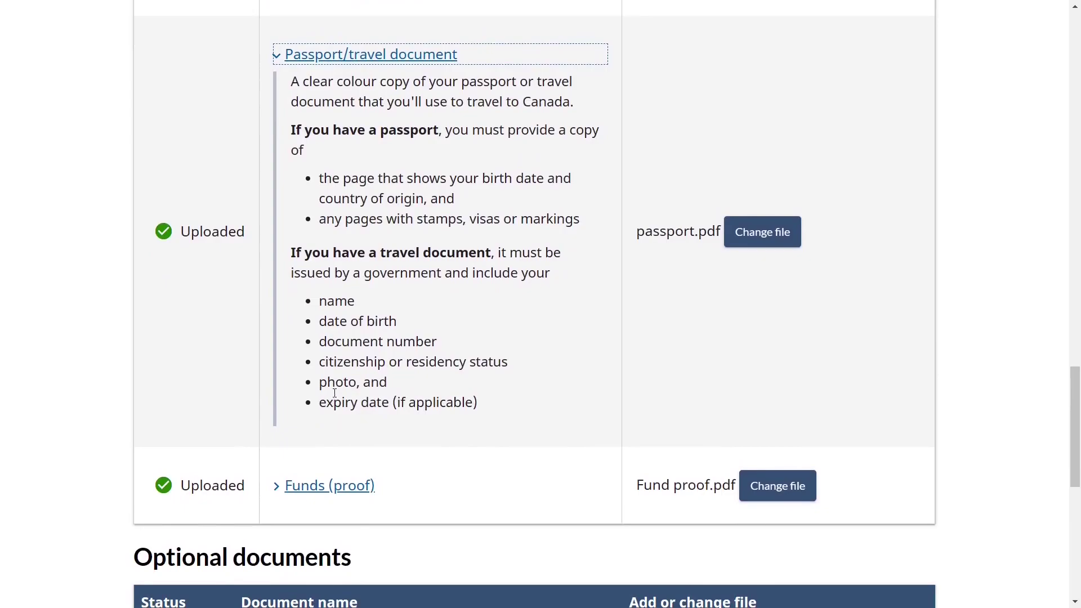
{"action": "scroll", "coordinate": [334, 393], "scroll_direction": "down", "scroll_amount": 1}
{"action": "left_click", "coordinate": [323, 435]}
Read the Funds (proof) explanation of acceptable funding evidence, such as bank statements.
{"action": "scroll", "coordinate": [325, 436], "scroll_direction": "down", "scroll_amount": 1}
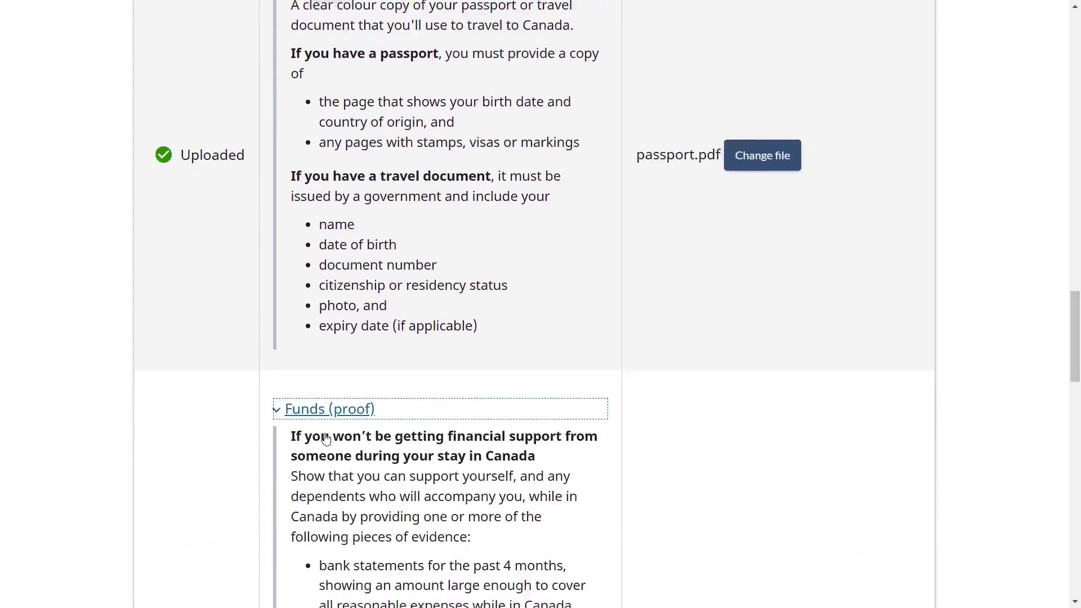
{"action": "scroll", "coordinate": [325, 439], "scroll_direction": "down", "scroll_amount": 6}
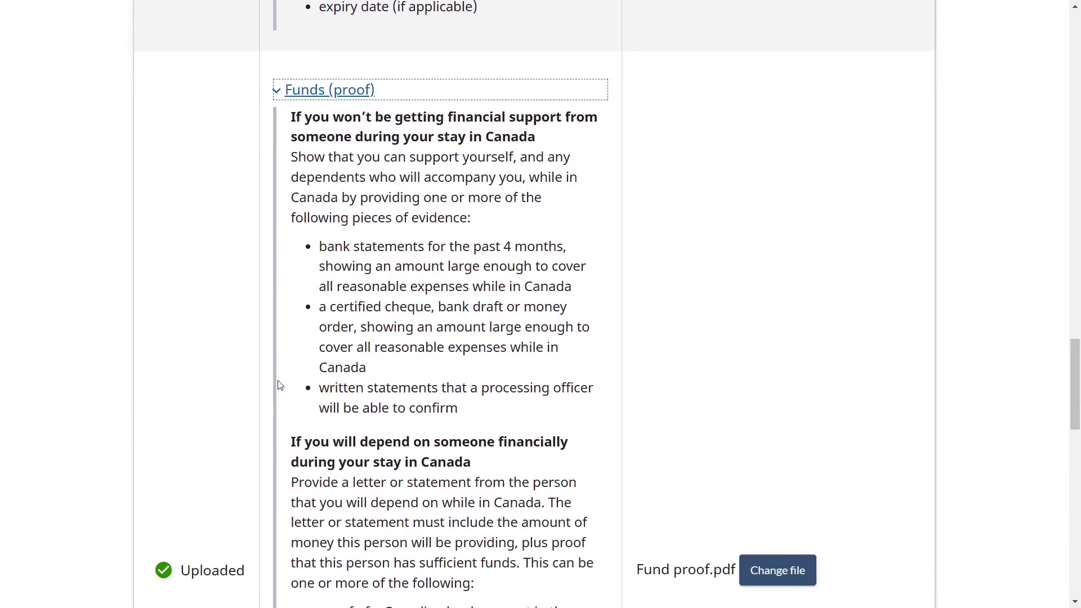
{"action": "scroll", "coordinate": [390, 511], "scroll_direction": "down", "scroll_amount": 3}
{"action": "scroll", "coordinate": [393, 511], "scroll_direction": "down", "scroll_amount": 2}
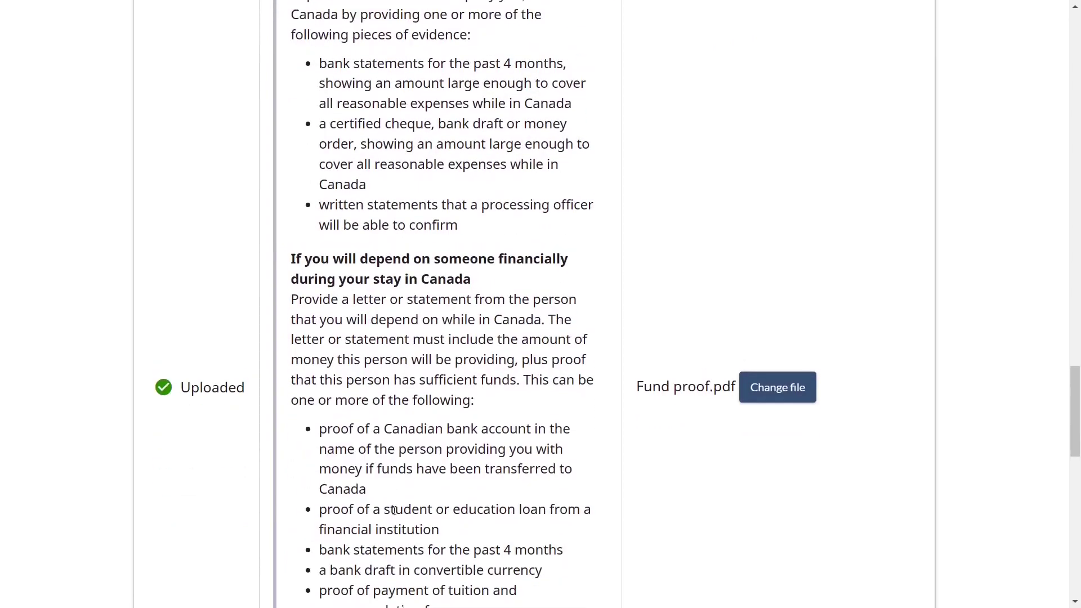
{"action": "scroll", "coordinate": [394, 511], "scroll_direction": "up", "scroll_amount": 5}
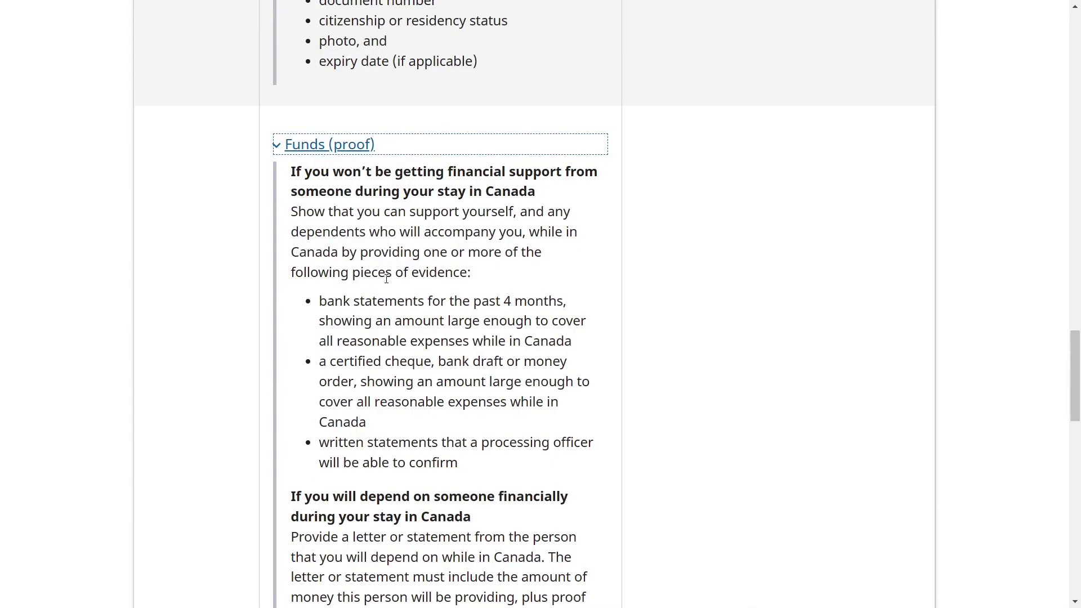
{"action": "left_click_drag", "start_coordinate": [294, 170], "coordinate": [541, 188]}
{"action": "left_click", "coordinate": [555, 198]}
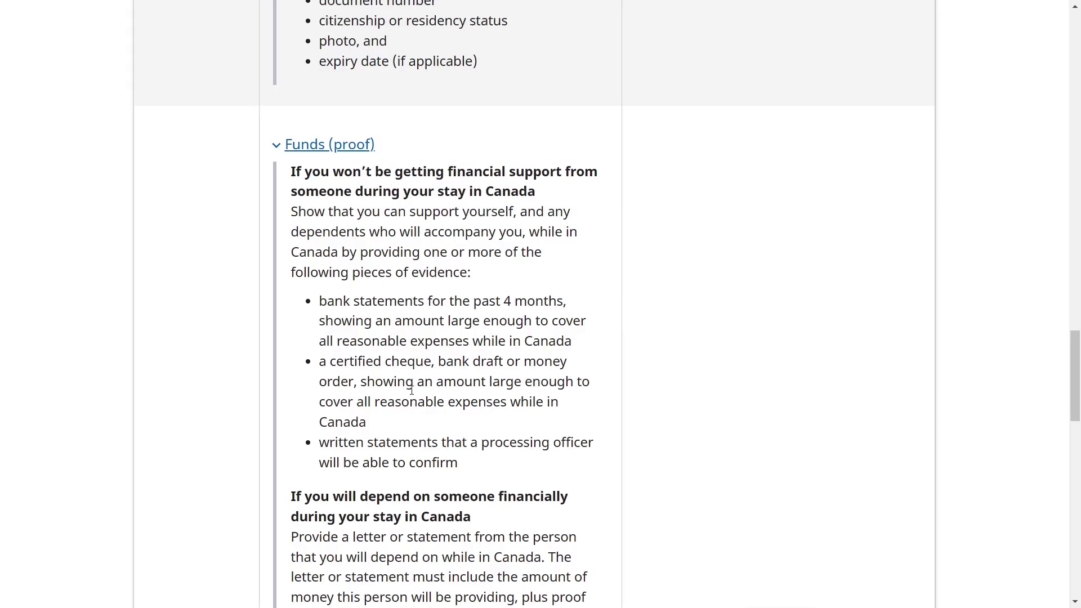
Check Fund proof.pdf shows Uploaded and scroll down to the Optional documents table.
{"action": "scroll", "coordinate": [411, 390], "scroll_direction": "down", "scroll_amount": 1}
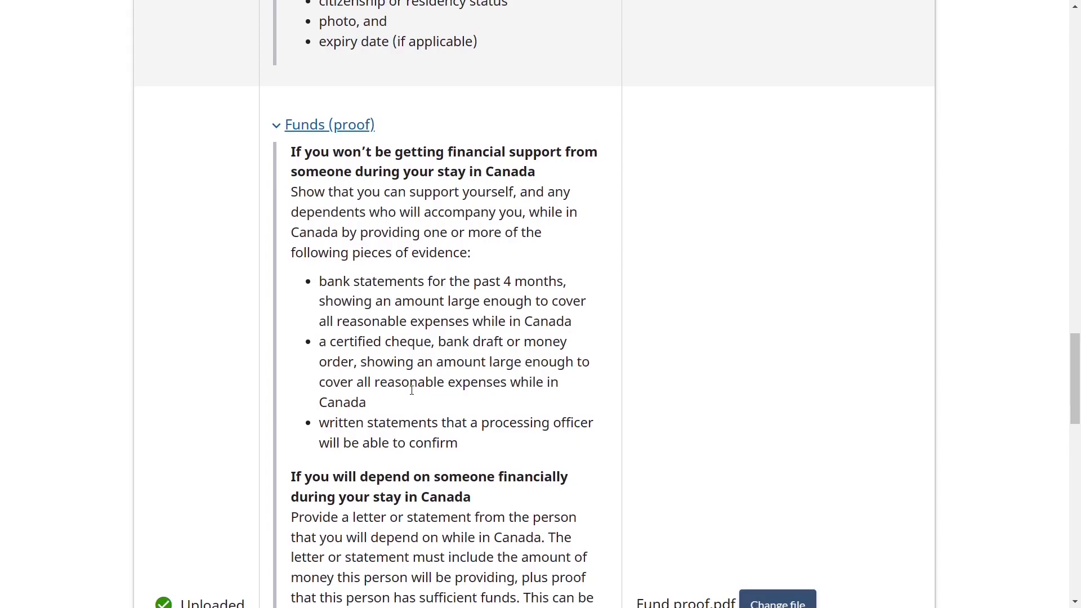
{"action": "scroll", "coordinate": [412, 390], "scroll_direction": "down", "scroll_amount": 1}
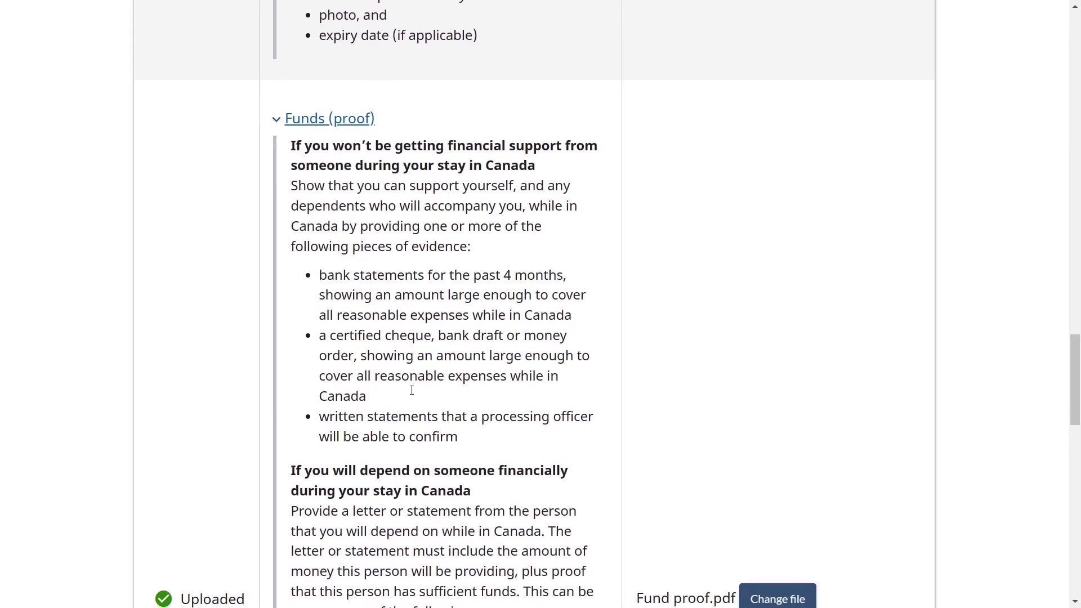
{"action": "scroll", "coordinate": [411, 390], "scroll_direction": "down", "scroll_amount": 1}
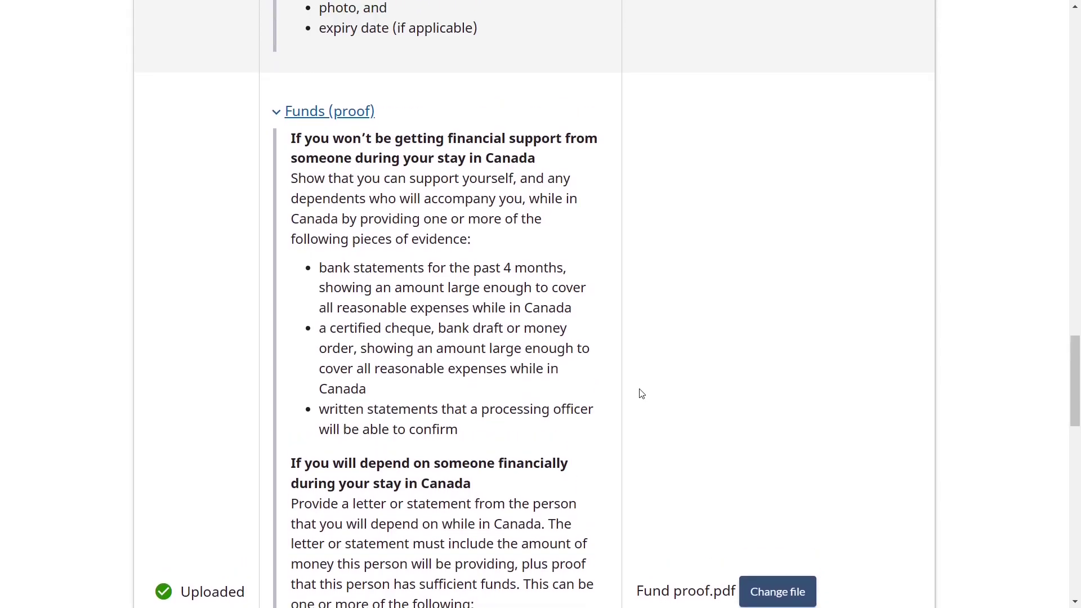
{"action": "scroll", "coordinate": [642, 393], "scroll_direction": "down", "scroll_amount": 1}
{"action": "scroll", "coordinate": [641, 394], "scroll_direction": "up", "scroll_amount": 1}
{"action": "scroll", "coordinate": [642, 394], "scroll_direction": "down", "scroll_amount": 1}
{"action": "scroll", "coordinate": [641, 393], "scroll_direction": "up", "scroll_amount": 1}
{"action": "scroll", "coordinate": [642, 393], "scroll_direction": "down", "scroll_amount": 1}
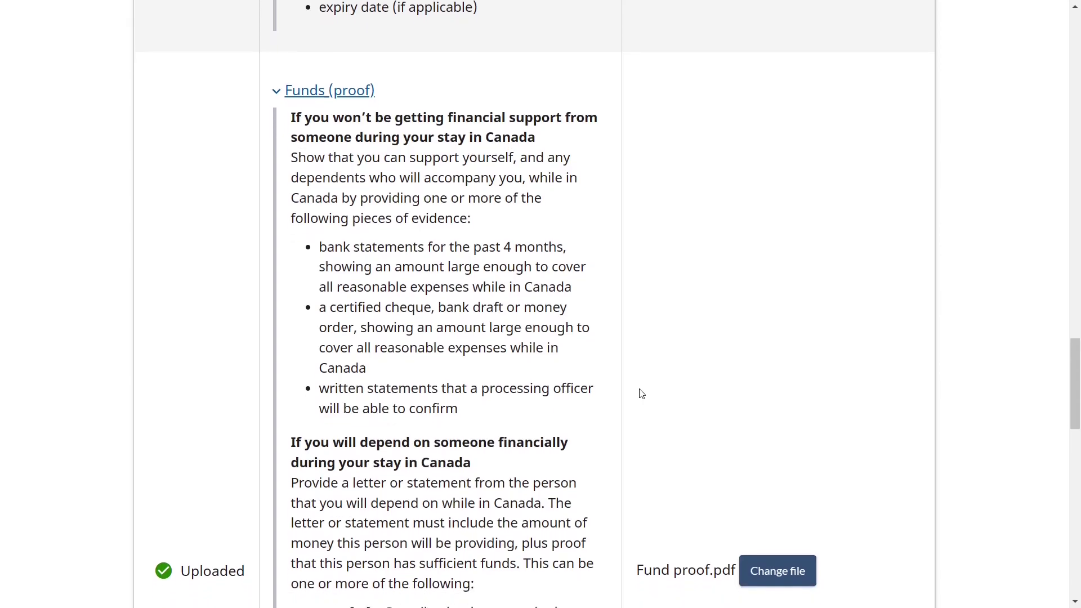
{"action": "scroll", "coordinate": [641, 394], "scroll_direction": "up", "scroll_amount": 1}
{"action": "scroll", "coordinate": [642, 393], "scroll_direction": "down", "scroll_amount": 1}
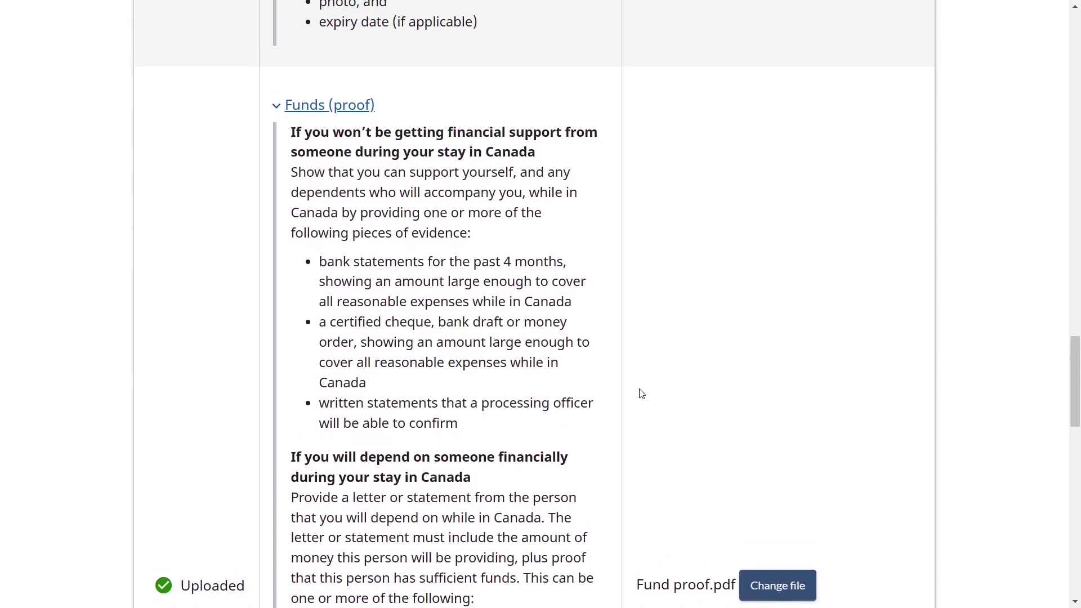
{"action": "scroll", "coordinate": [641, 393], "scroll_direction": "up", "scroll_amount": 1}
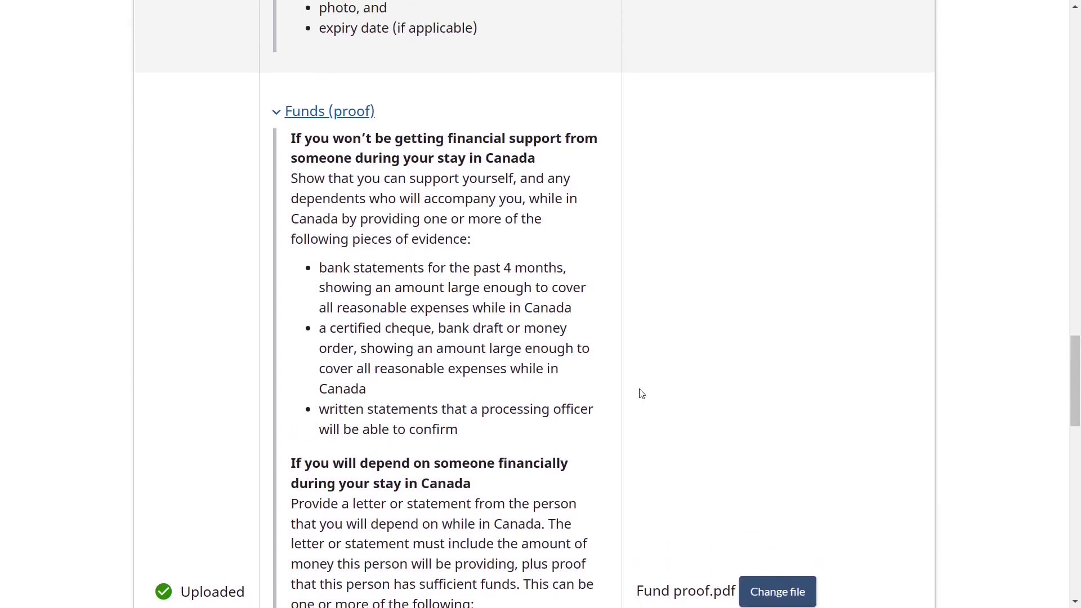
{"action": "scroll", "coordinate": [641, 393], "scroll_direction": "down", "scroll_amount": 1}
{"action": "scroll", "coordinate": [642, 394], "scroll_direction": "up", "scroll_amount": 1}
{"action": "scroll", "coordinate": [642, 393], "scroll_direction": "down", "scroll_amount": 1}
{"action": "scroll", "coordinate": [641, 394], "scroll_direction": "up", "scroll_amount": 1}
{"action": "scroll", "coordinate": [642, 393], "scroll_direction": "down", "scroll_amount": 2}
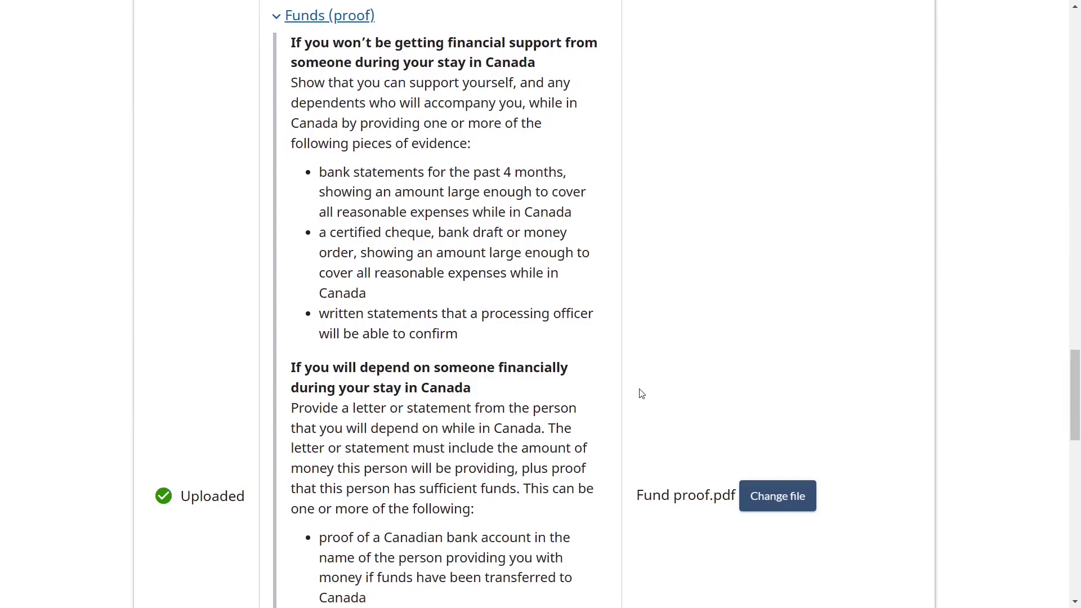
{"action": "scroll", "coordinate": [641, 394], "scroll_direction": "down", "scroll_amount": 5}
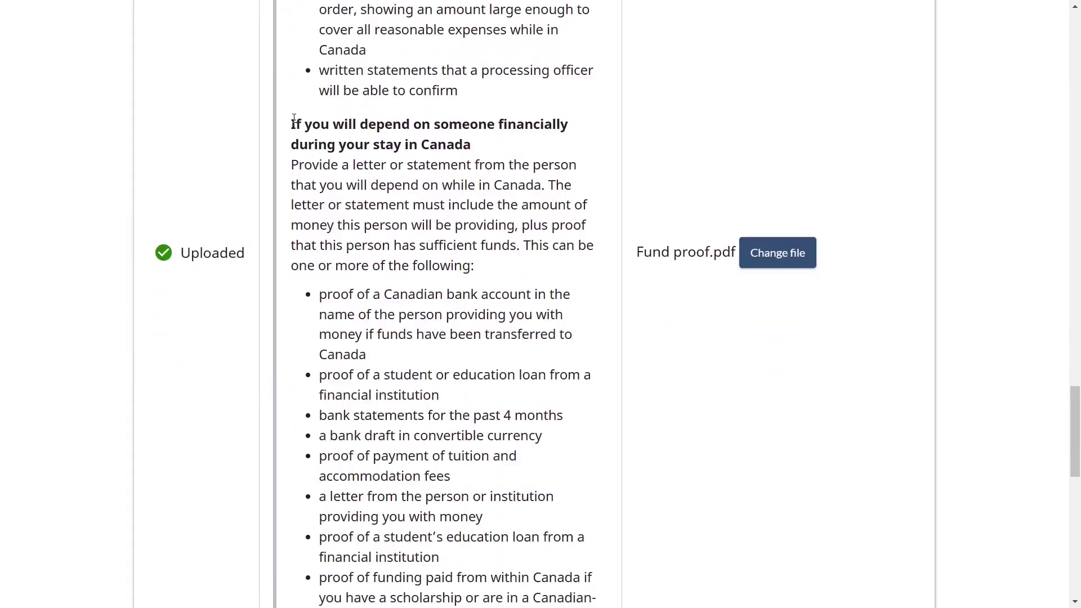
{"action": "left_click_drag", "start_coordinate": [291, 118], "coordinate": [476, 150]}
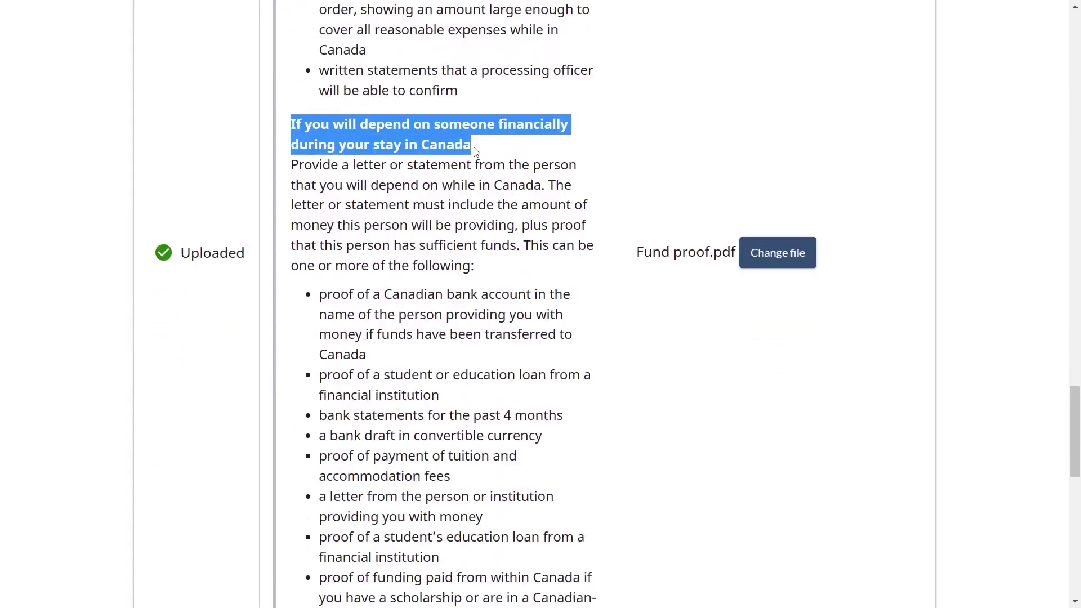
{"action": "left_click", "coordinate": [502, 293]}
{"action": "scroll", "coordinate": [502, 293], "scroll_direction": "down", "scroll_amount": 4}
{"action": "scroll", "coordinate": [502, 292], "scroll_direction": "down", "scroll_amount": 1}
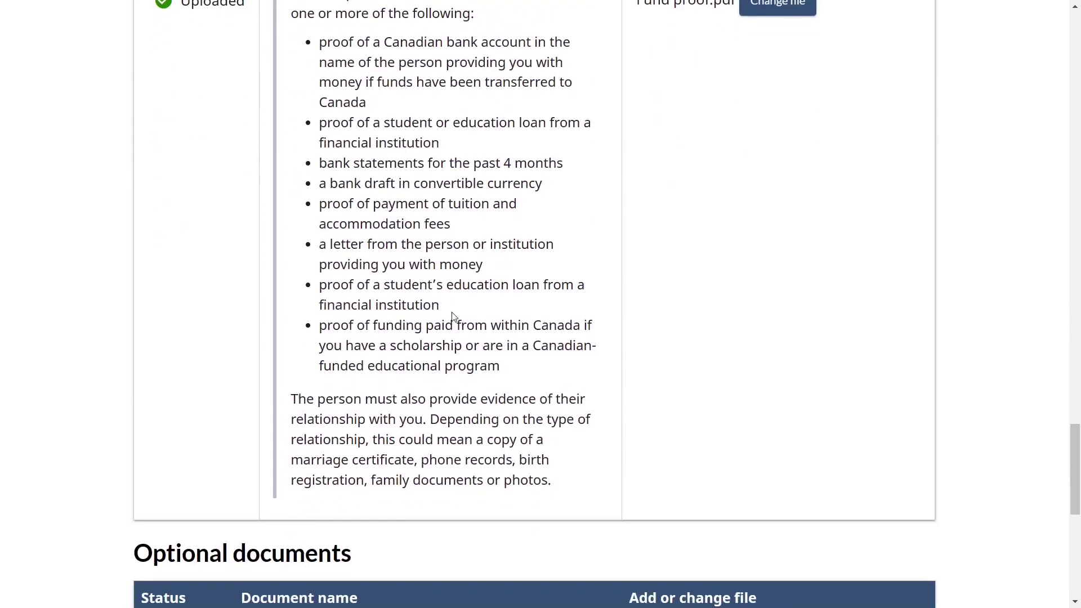
{"action": "scroll", "coordinate": [452, 317], "scroll_direction": "down", "scroll_amount": 6}
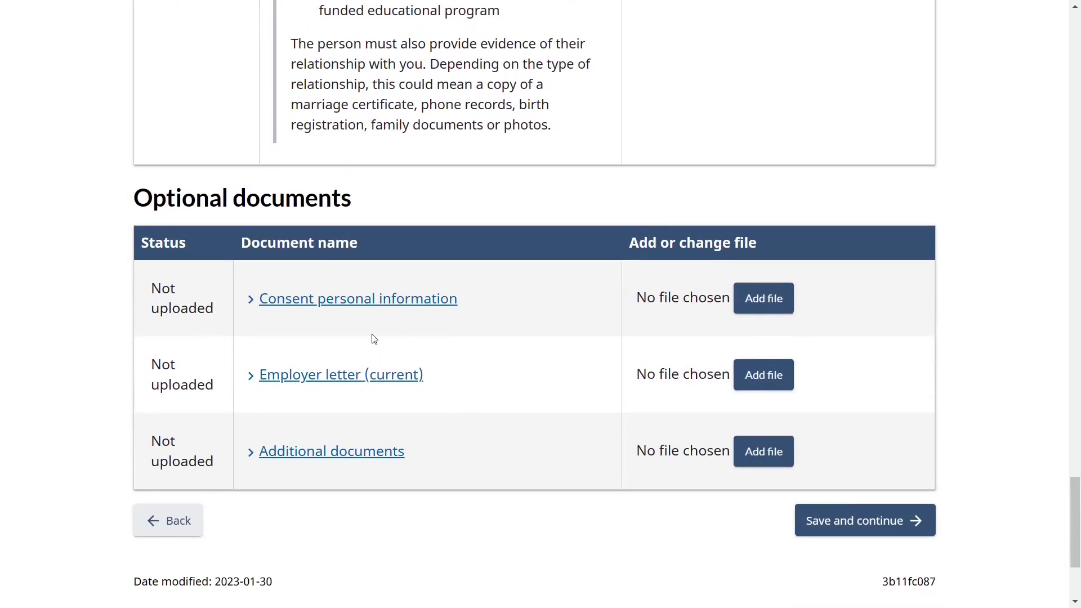
Read the Consent personal information and Additional documents descriptions, then save the Documents page.
{"action": "left_click", "coordinate": [329, 307]}
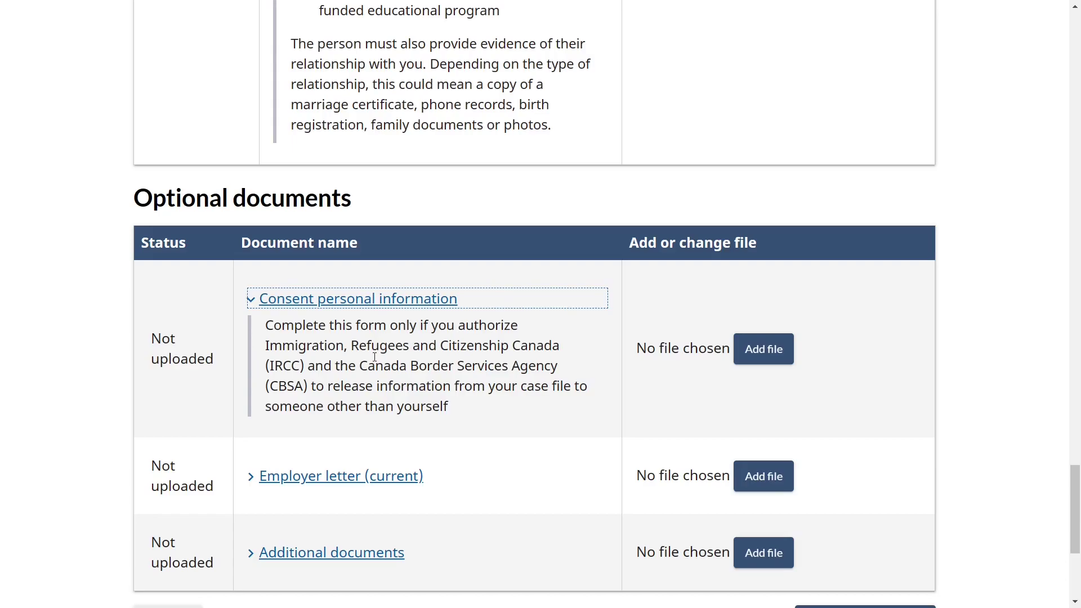
{"action": "scroll", "coordinate": [374, 356], "scroll_direction": "down", "scroll_amount": 2}
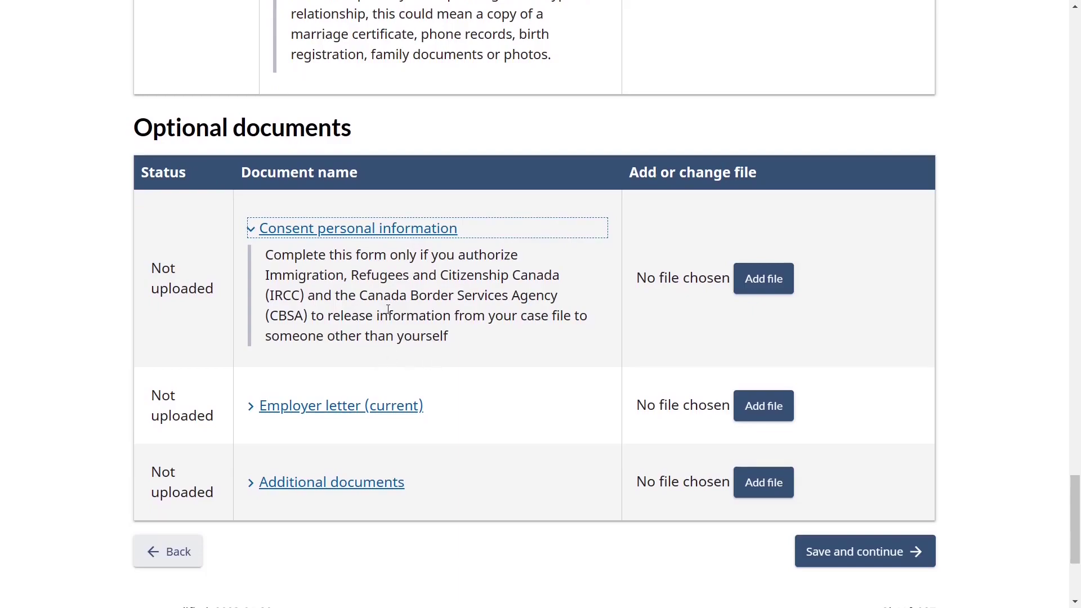
{"action": "scroll", "coordinate": [389, 308], "scroll_direction": "down", "scroll_amount": 2}
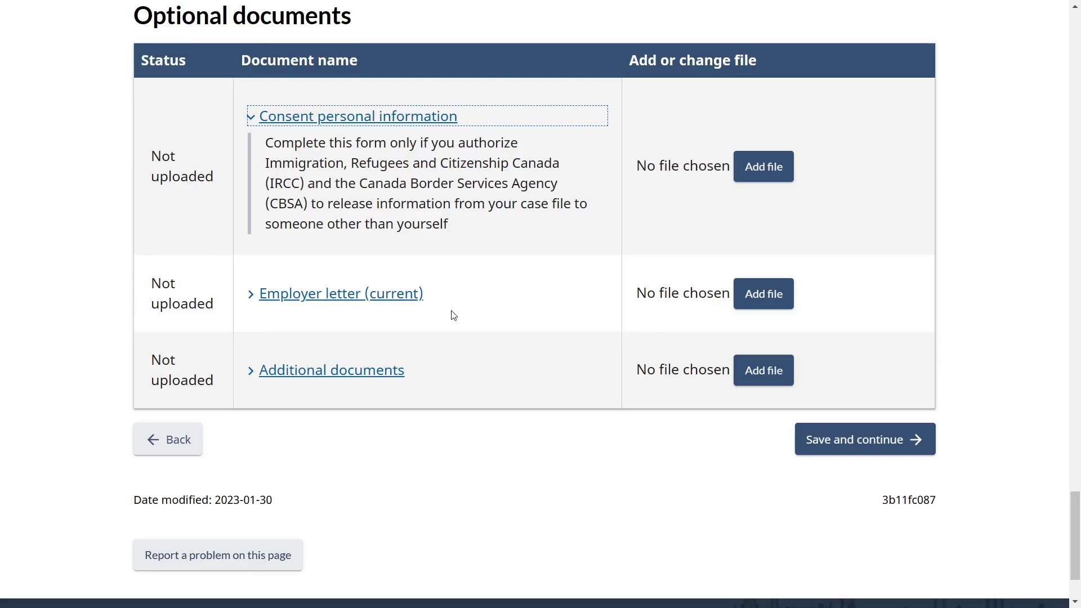
{"action": "scroll", "coordinate": [453, 315], "scroll_direction": "down", "scroll_amount": 2}
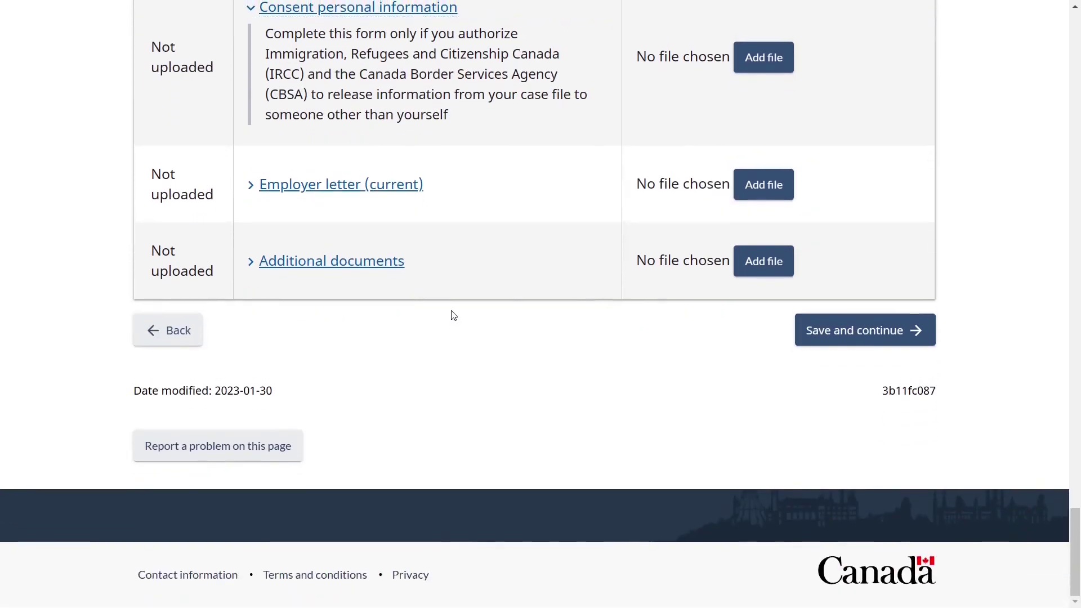
{"action": "right_click", "coordinate": [451, 314]}
{"action": "left_click", "coordinate": [366, 330]}
{"action": "left_click", "coordinate": [362, 264]}
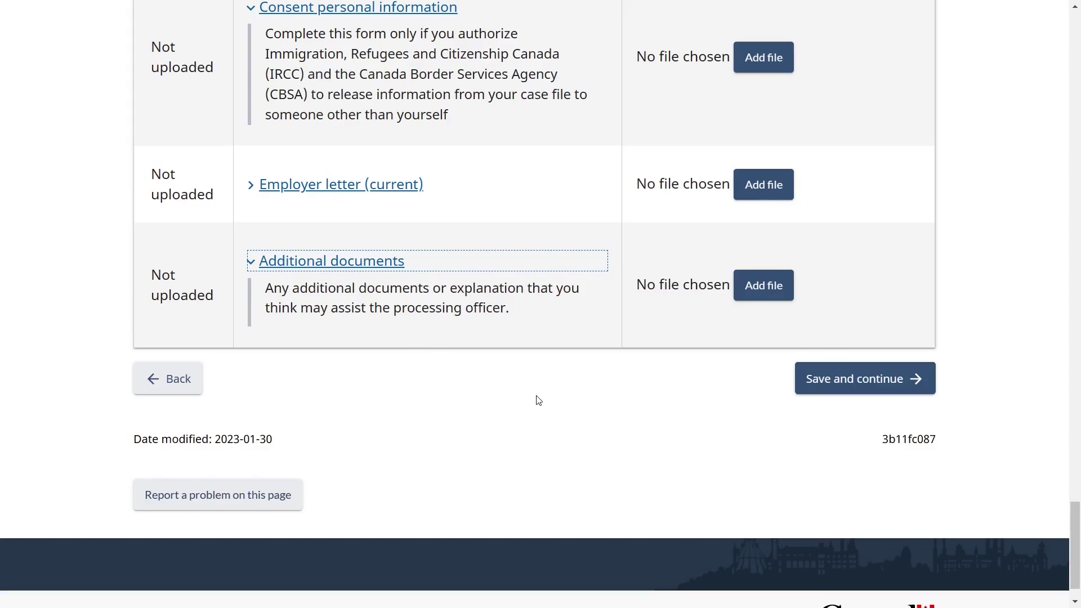
{"action": "left_click", "coordinate": [851, 388]}
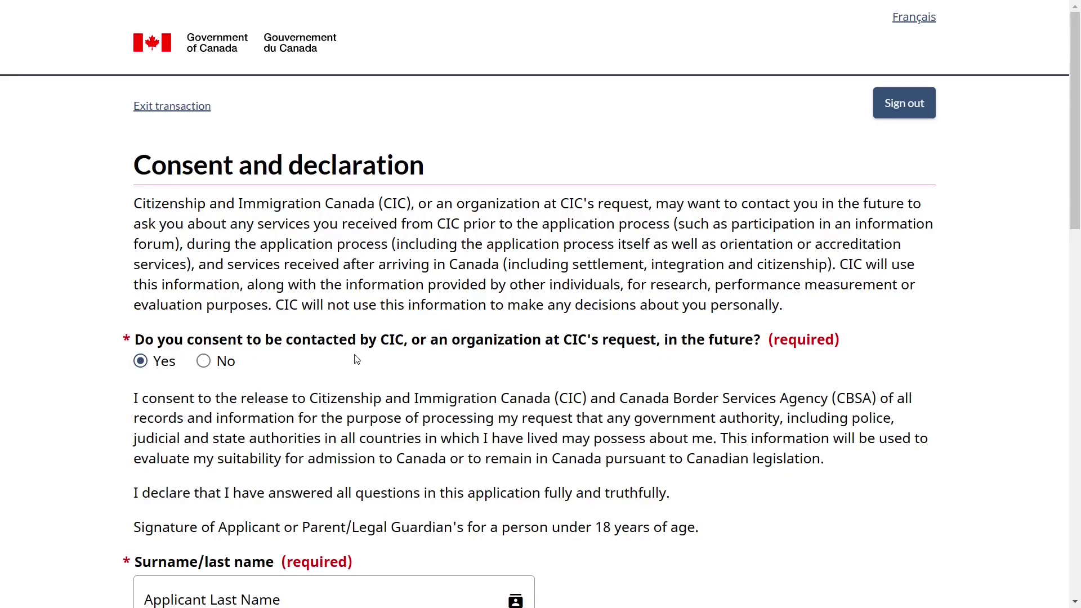
Verify the consent answer and signature surname and given name, then save to reach the CAN$185 Fees page.
{"action": "scroll", "coordinate": [168, 374], "scroll_direction": "down", "scroll_amount": 4}
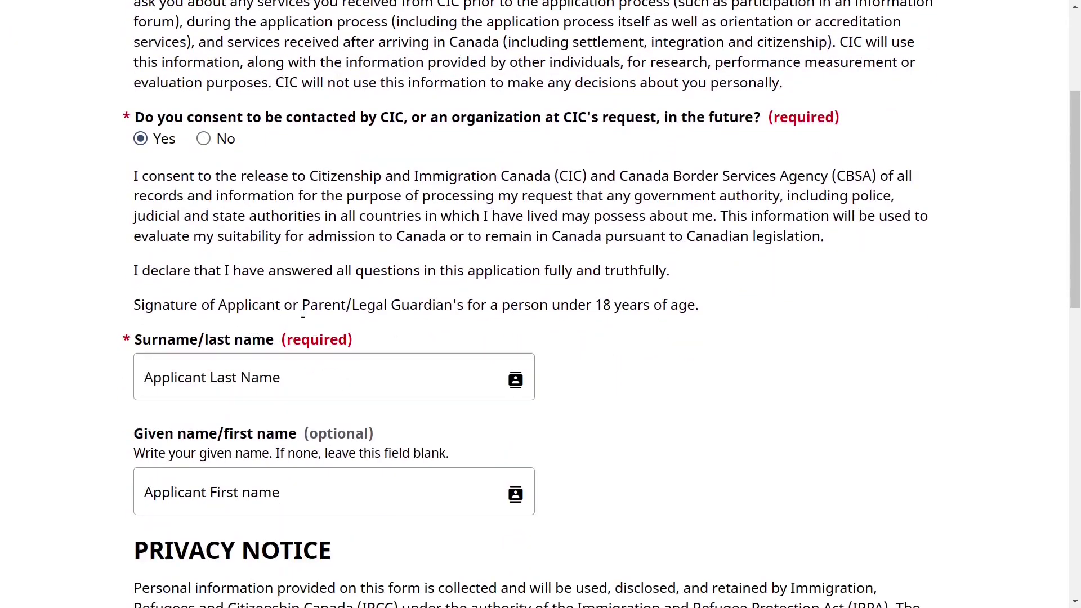
{"action": "left_click", "coordinate": [278, 368]}
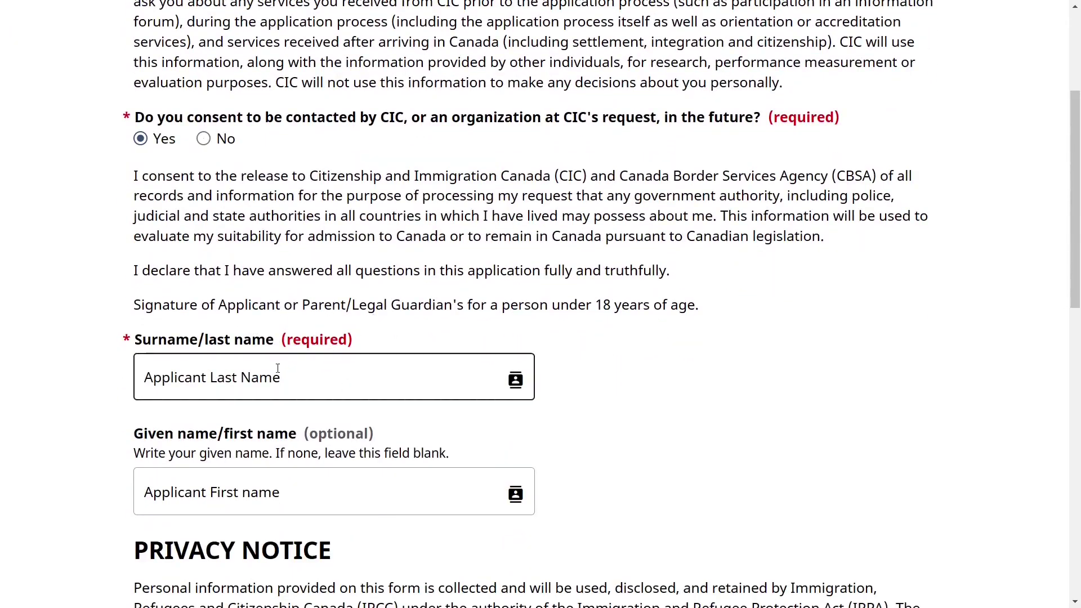
{"action": "left_click", "coordinate": [256, 479]}
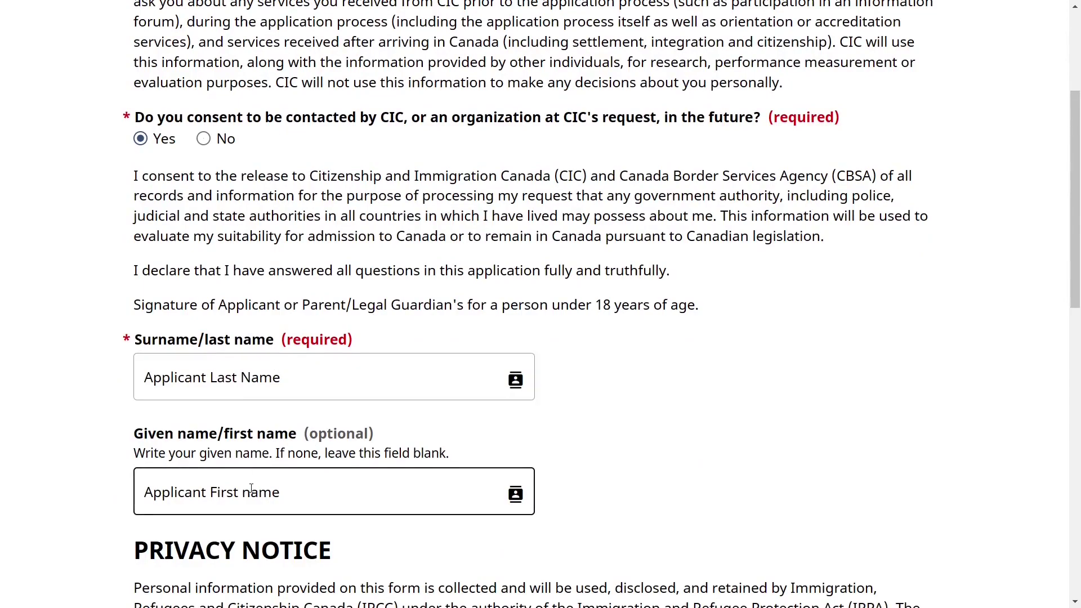
{"action": "scroll", "coordinate": [251, 489], "scroll_direction": "down", "scroll_amount": 5}
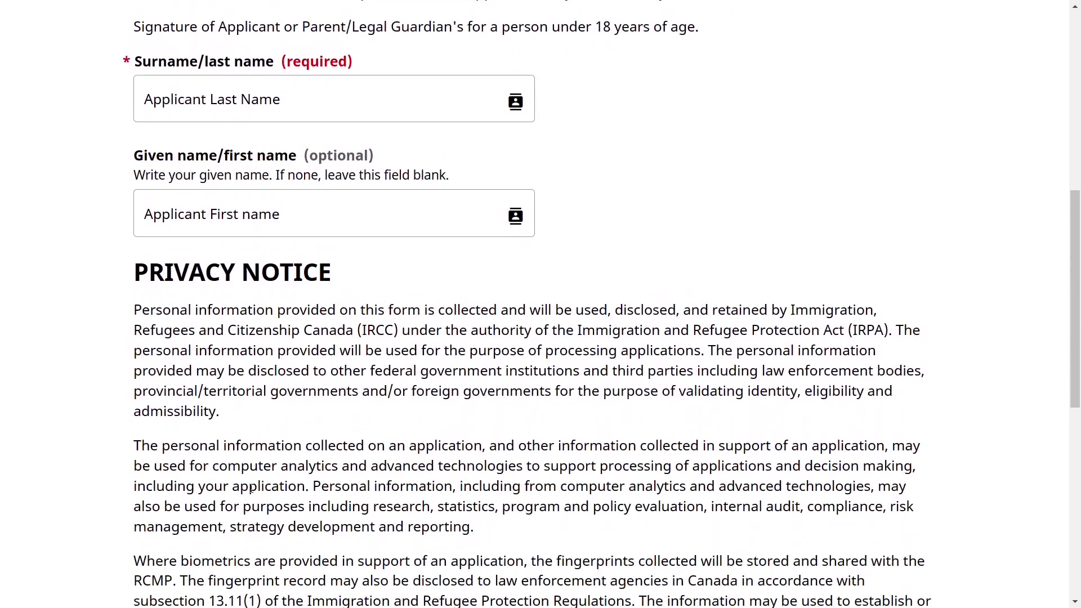
{"action": "scroll", "coordinate": [251, 489], "scroll_direction": "down", "scroll_amount": 10}
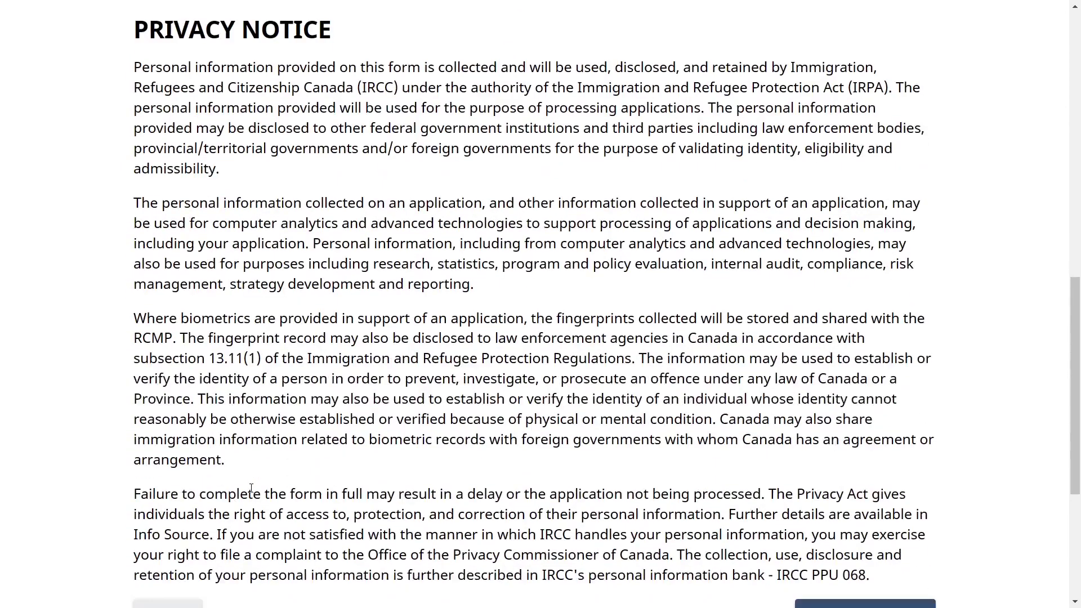
{"action": "left_click", "coordinate": [840, 338]}
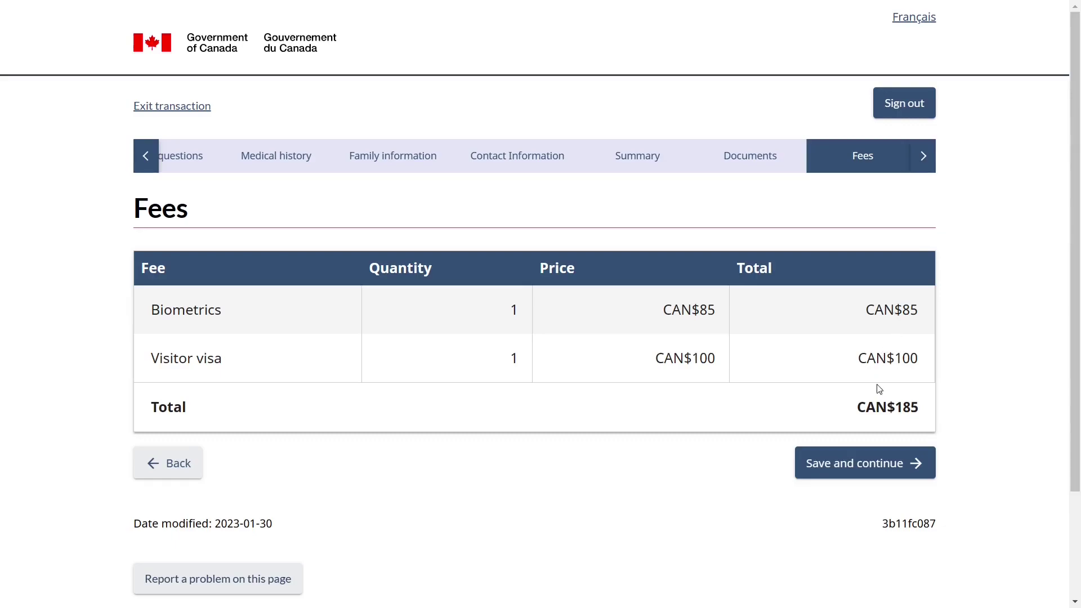
{"action": "double_click", "coordinate": [902, 416]}
{"action": "left_click", "coordinate": [836, 423]}
{"action": "left_click", "coordinate": [838, 468]}
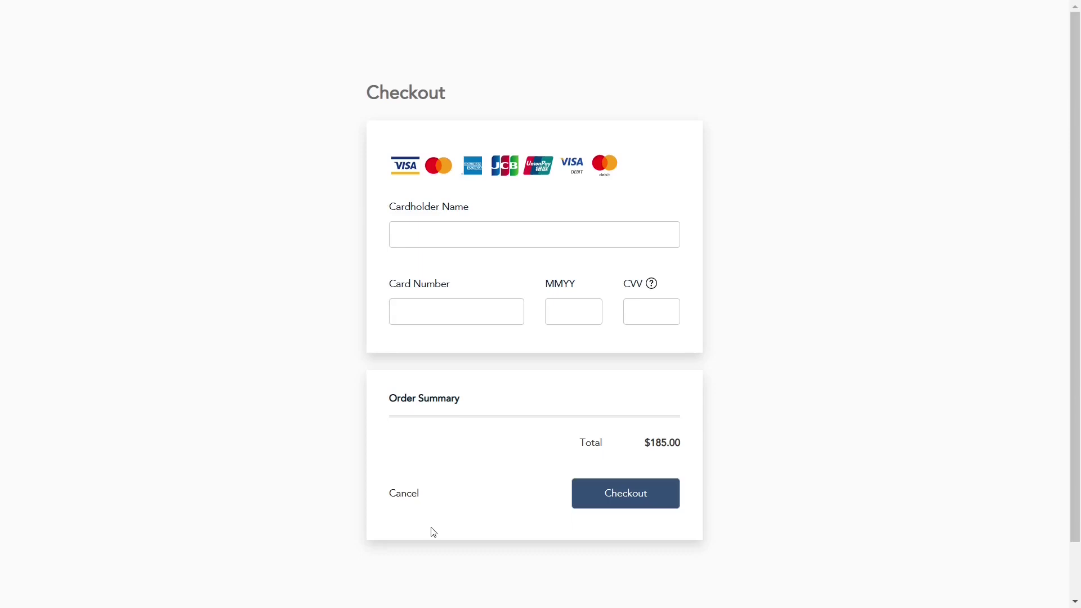
{"action": "left_click", "coordinate": [410, 498]}
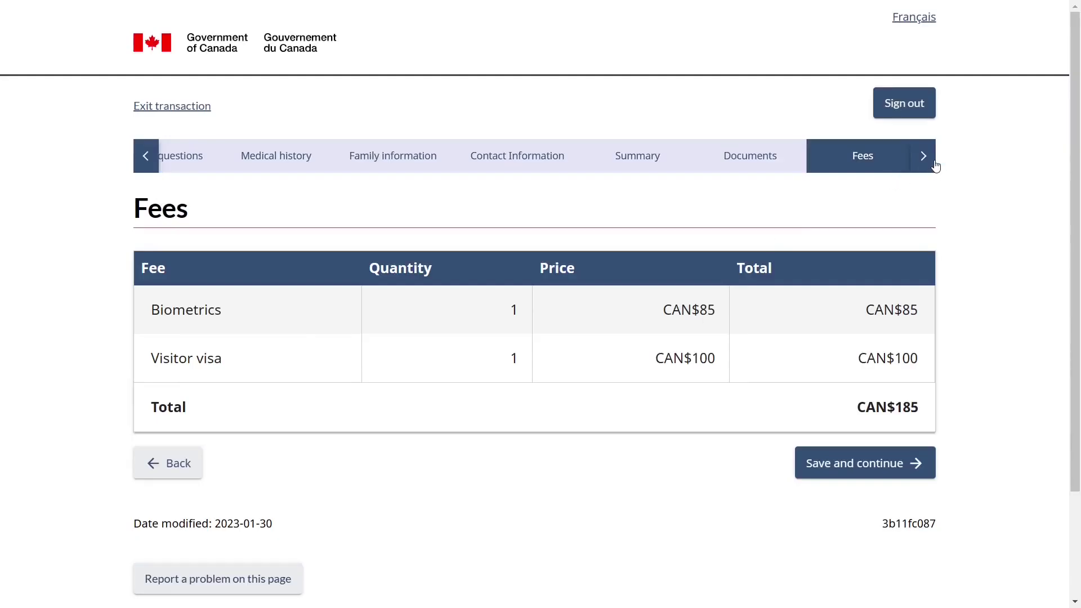
{"action": "left_click", "coordinate": [932, 165]}
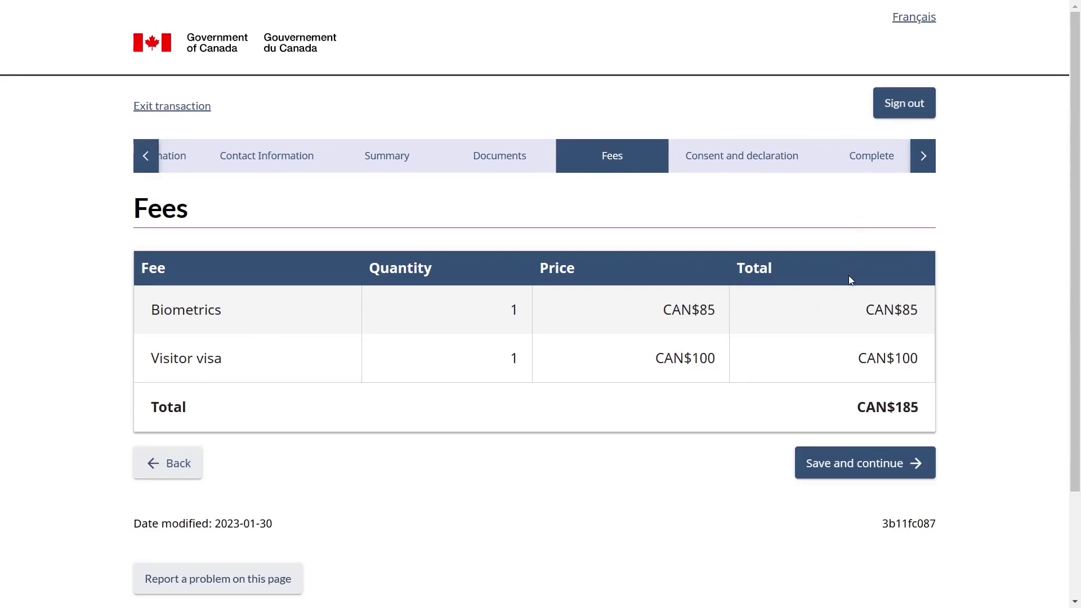
Exit the transaction and scroll to the unsubmitted visitor visa application in the account's list.
{"action": "left_click", "coordinate": [162, 109]}
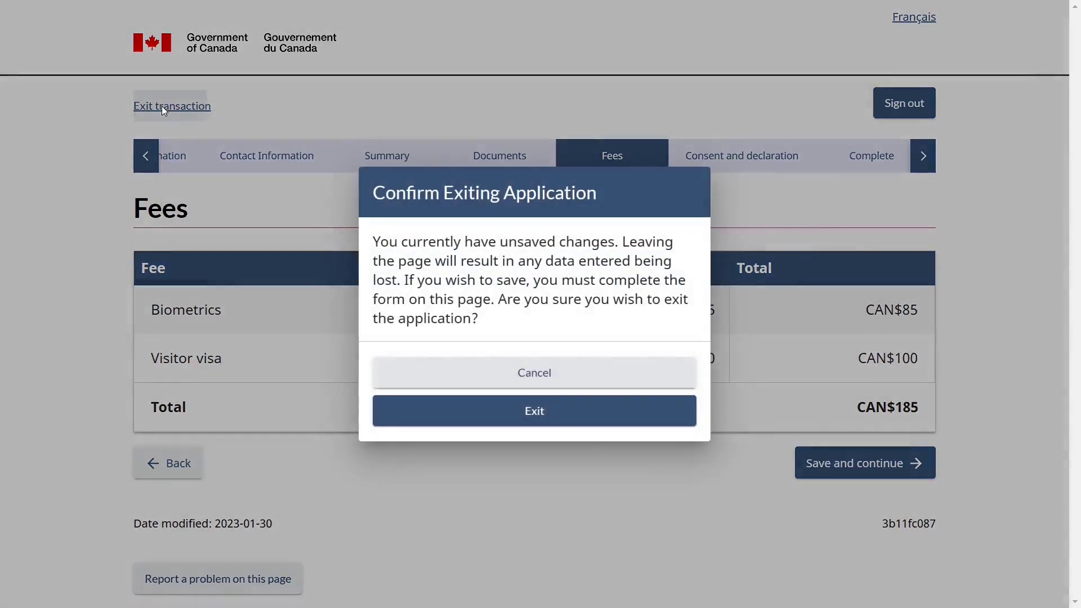
{"action": "left_click", "coordinate": [534, 411]}
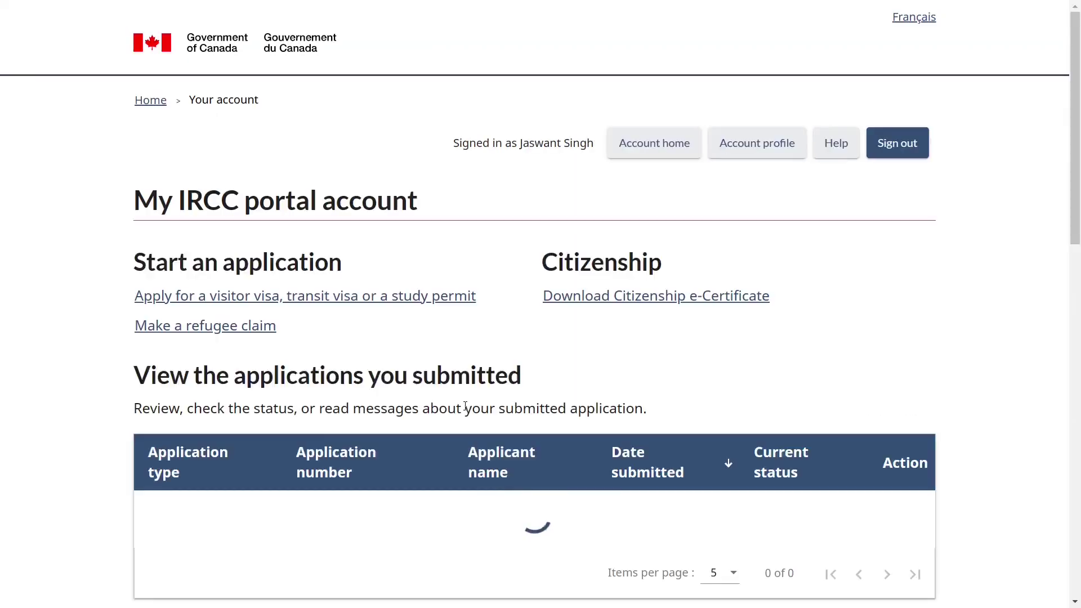
{"action": "scroll", "coordinate": [466, 410], "scroll_direction": "down", "scroll_amount": 12}
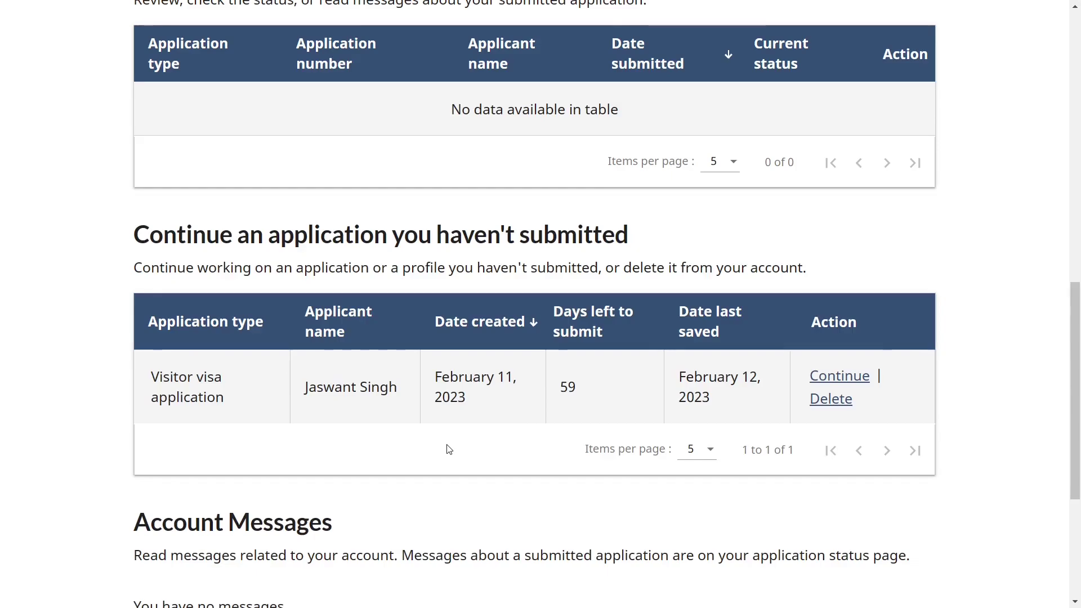
{"action": "scroll", "coordinate": [448, 448], "scroll_direction": "down", "scroll_amount": 1}
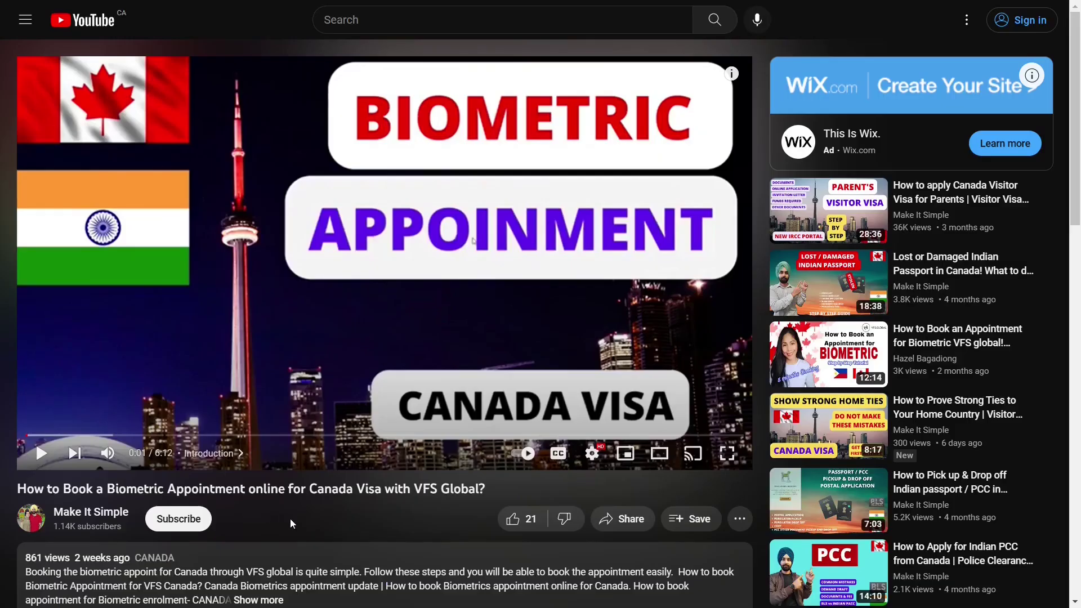
Exit full-screen on the VFS Global biometric appointment video using F11.
{"action": "scroll", "coordinate": [290, 519], "scroll_direction": "down", "scroll_amount": 1}
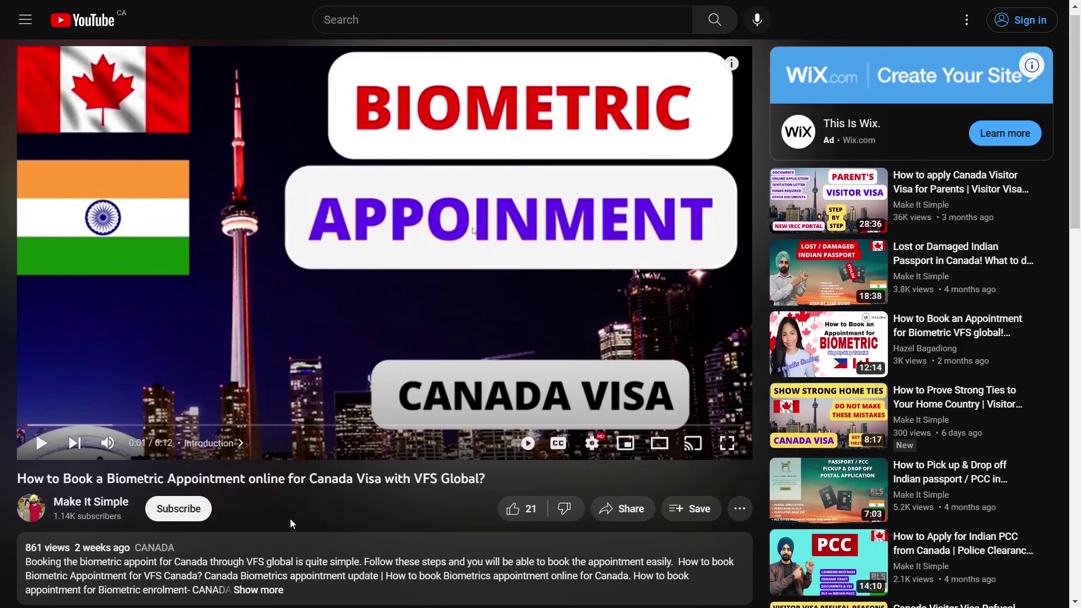
{"action": "key", "text": "F11"}
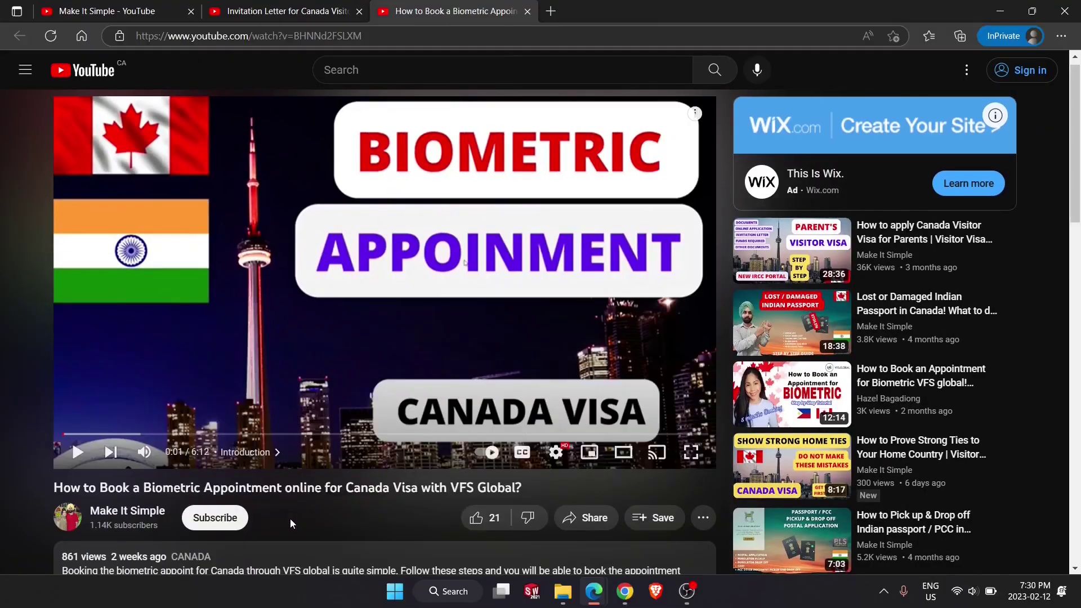